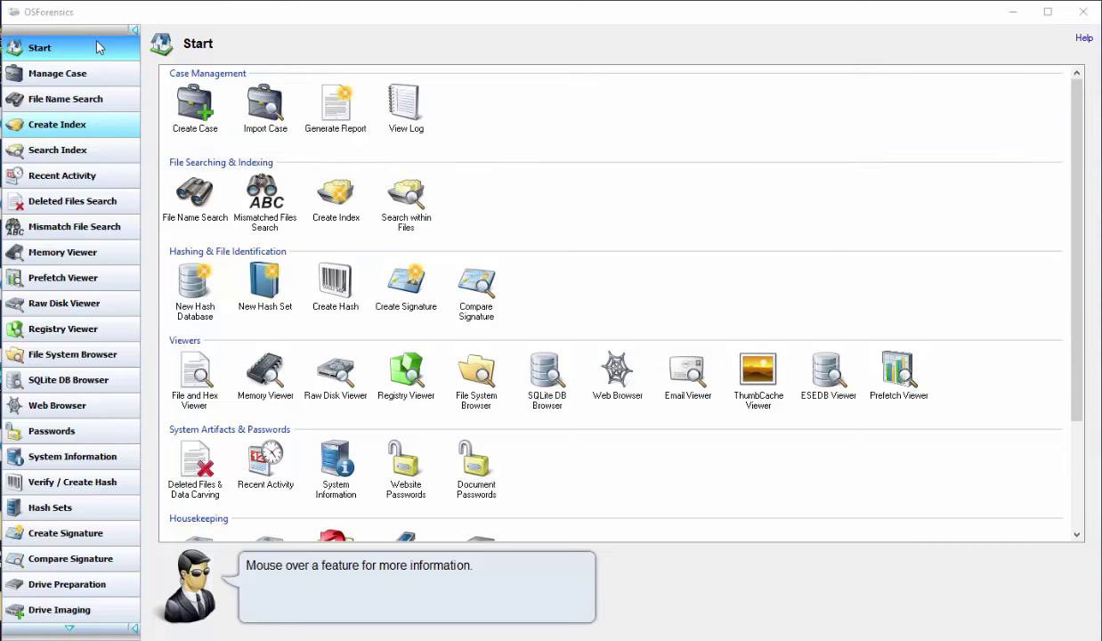
Start a new case 'Project 2', entering the investigator's name and organization 'National U'
left_click(194, 105)
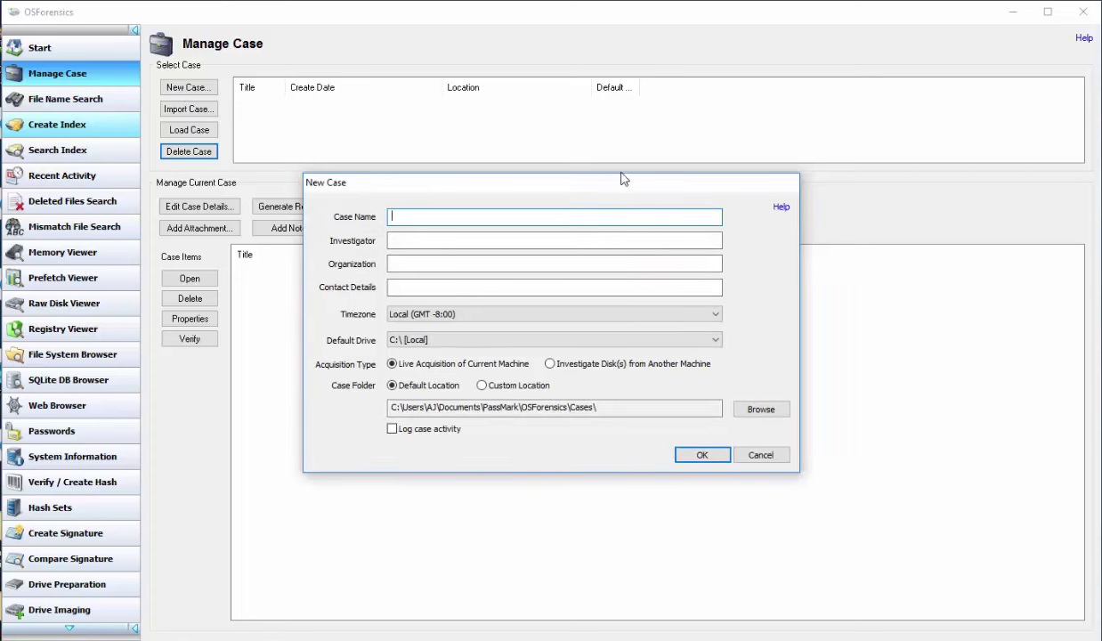
left_click(501, 238)
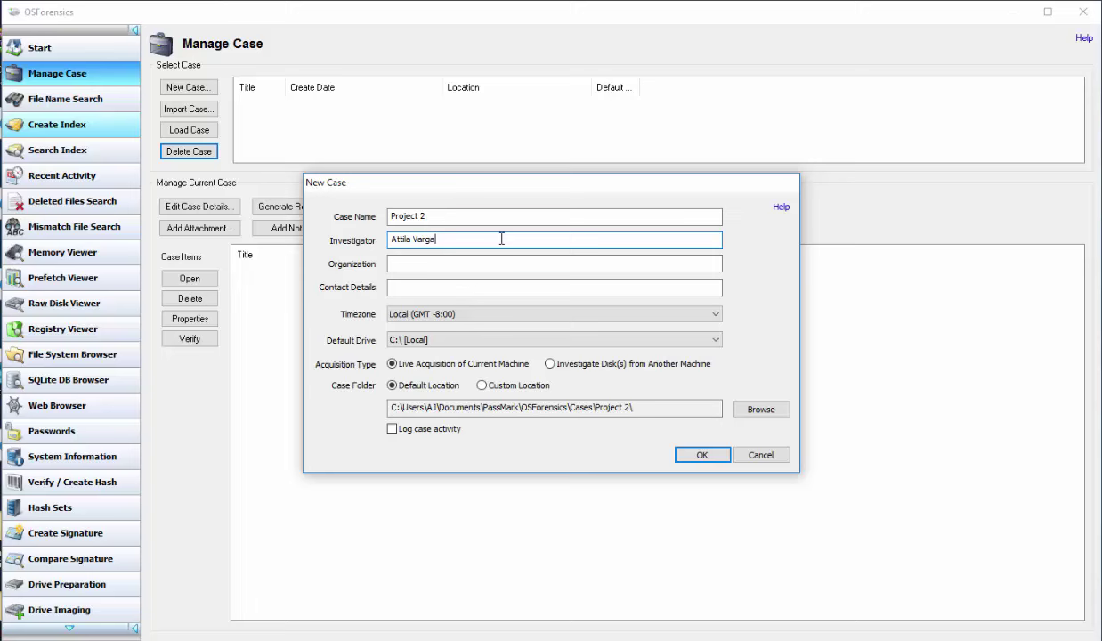
key("Tab")
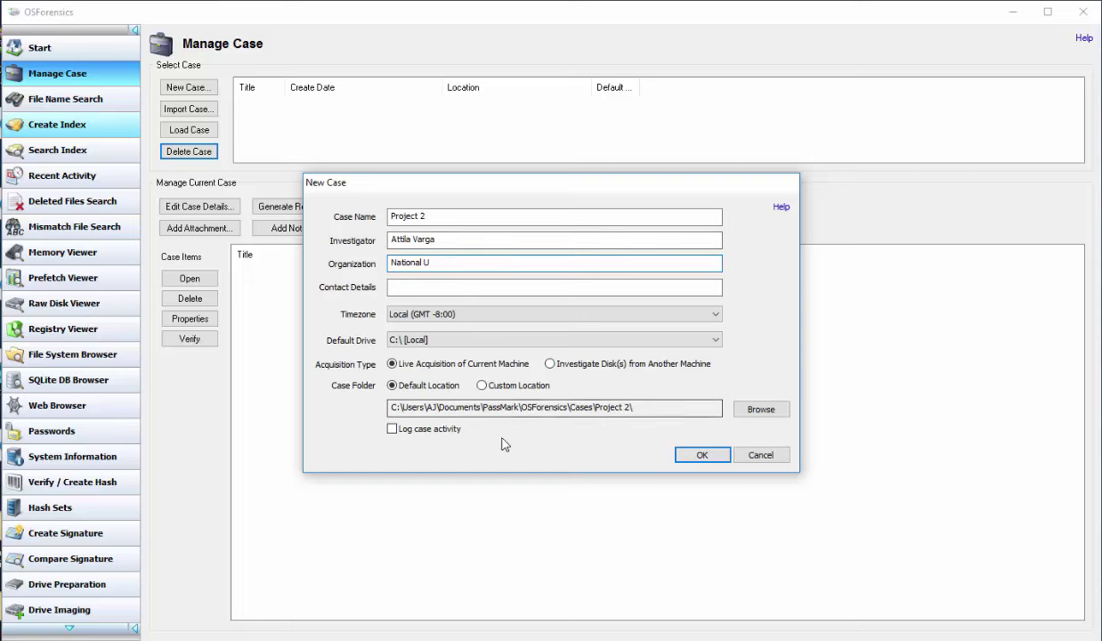
Set the case's custom location to the Desktop folder 'project 2 case'
left_click(761, 409)
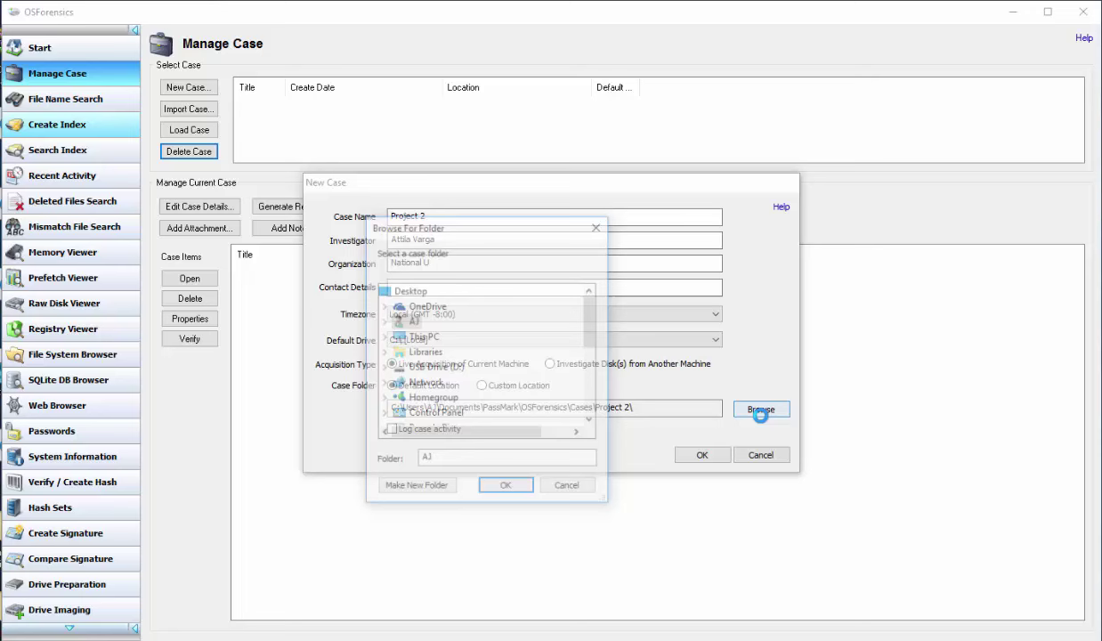
left_click(427, 290)
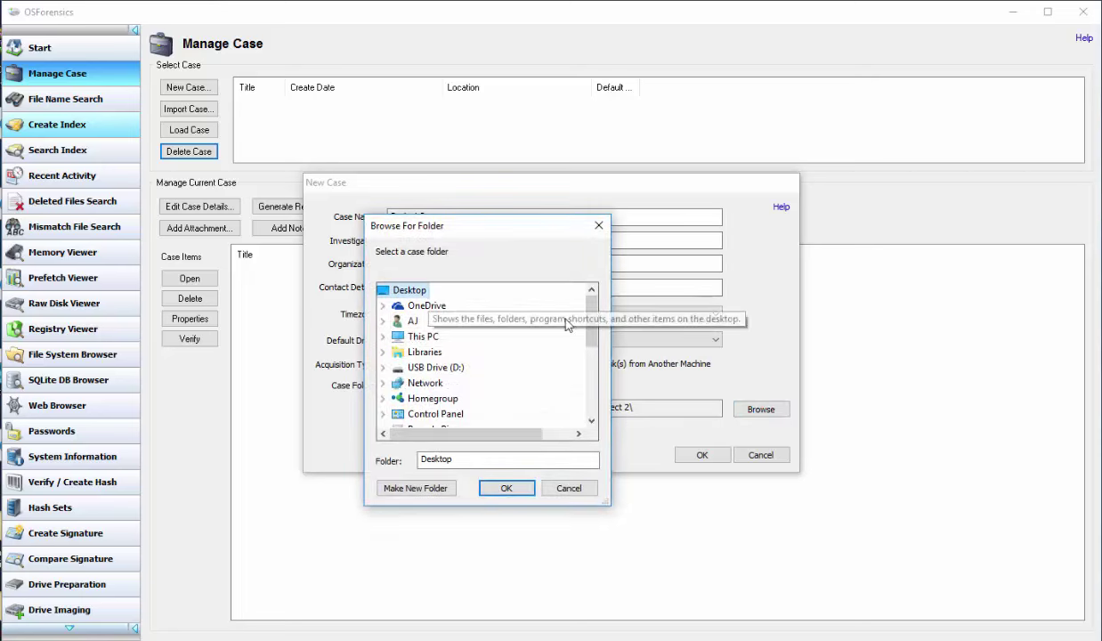
left_click_drag(590, 322, 602, 393)
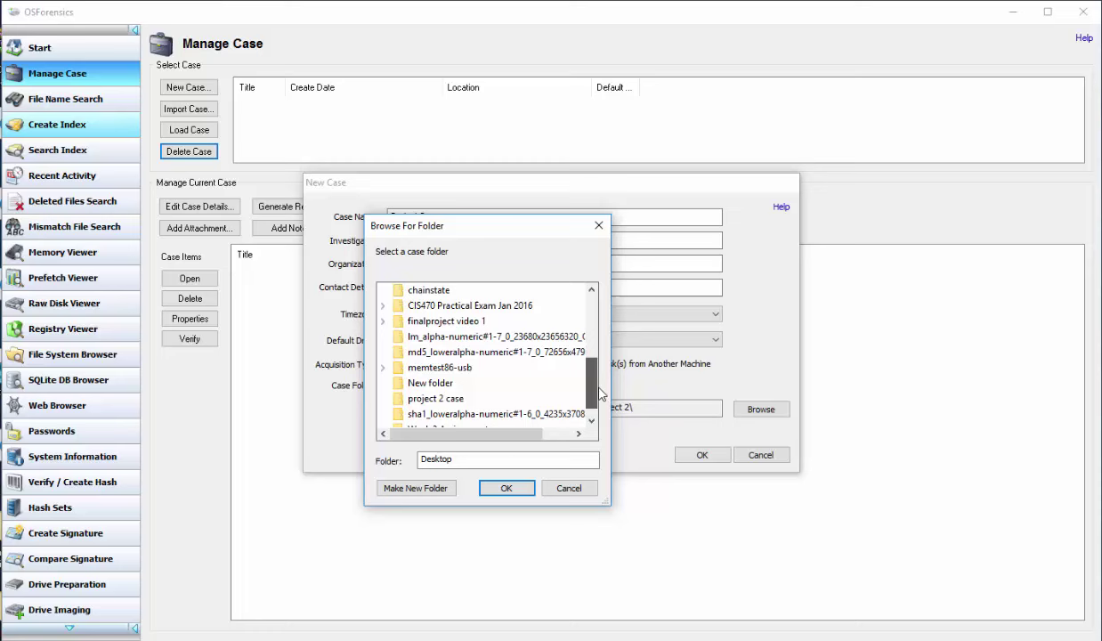
left_click(449, 399)
left_click(499, 489)
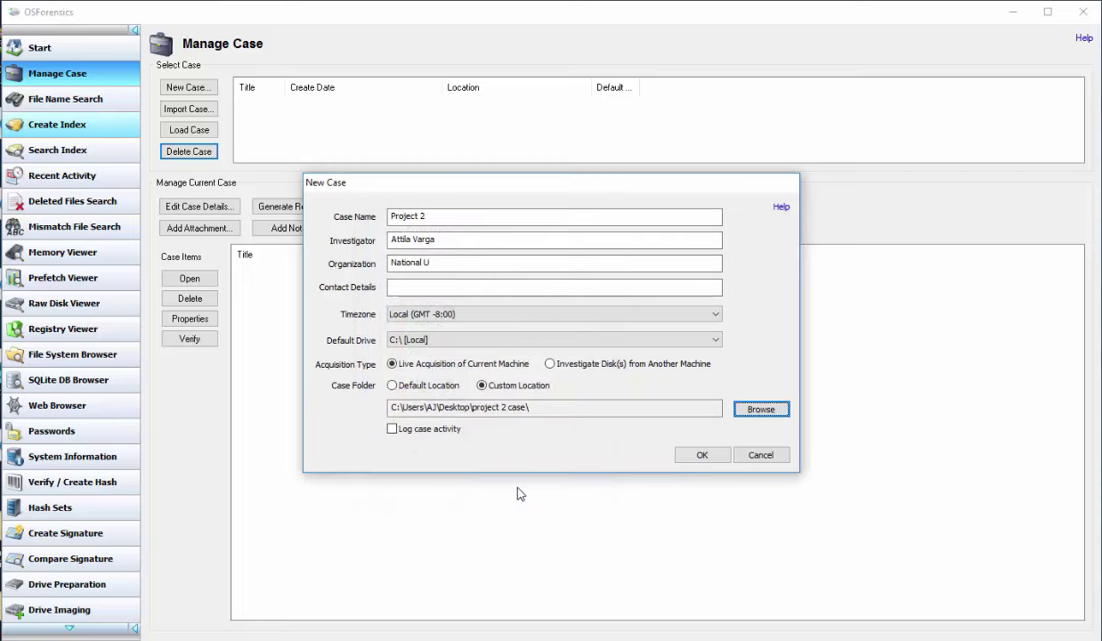
After the folder-not-empty error, permanently delete the two leftover OSFCase files from 'project 2 case'
left_click(702, 455)
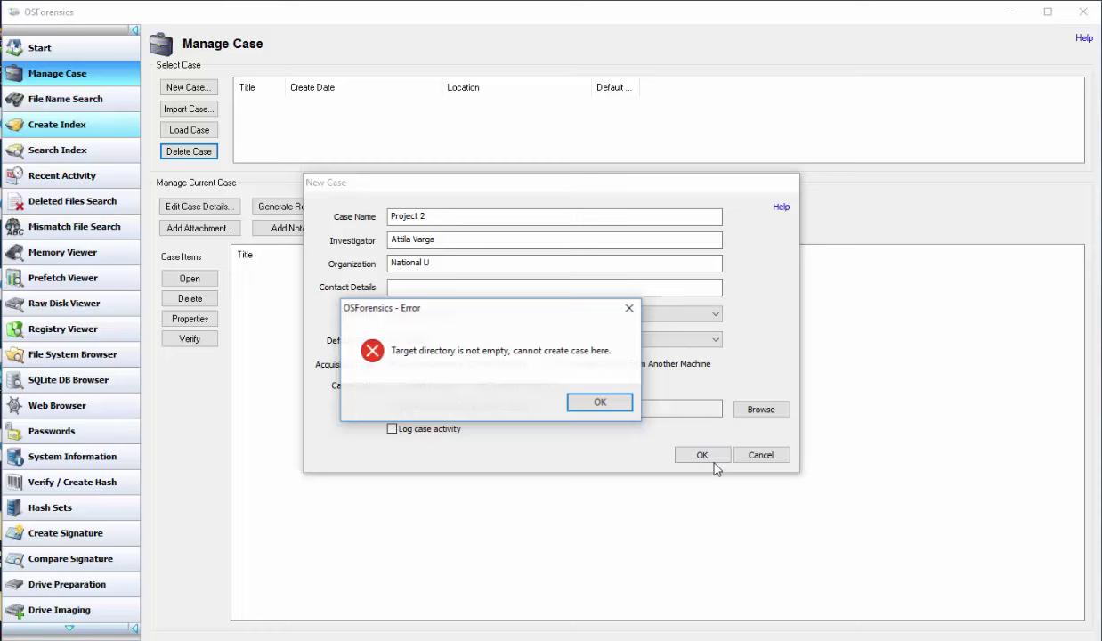
left_click(594, 405)
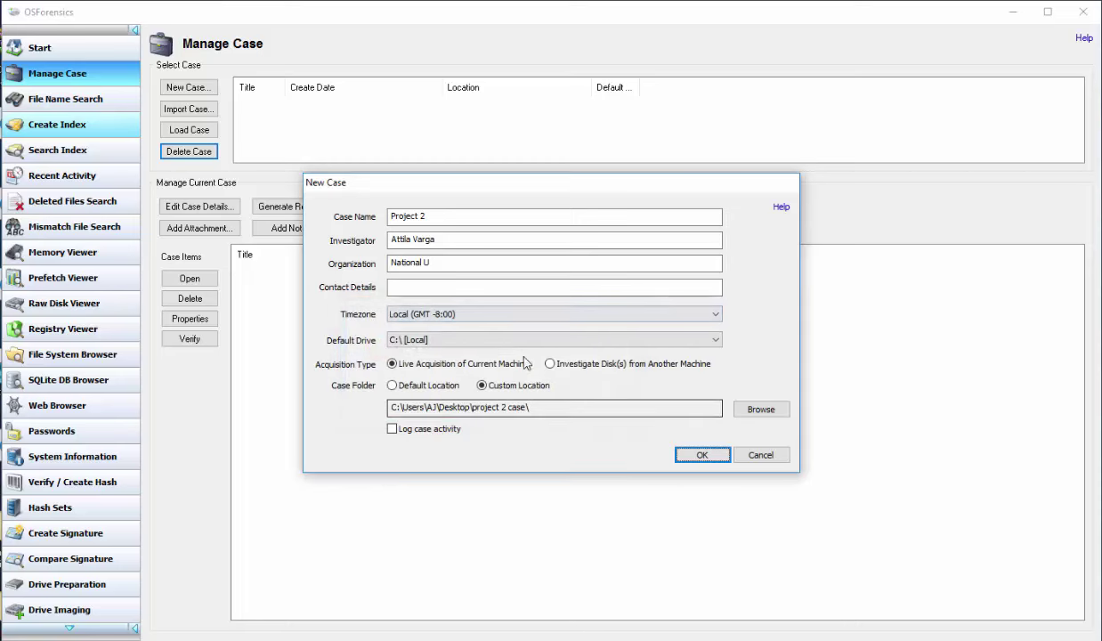
left_click(553, 635)
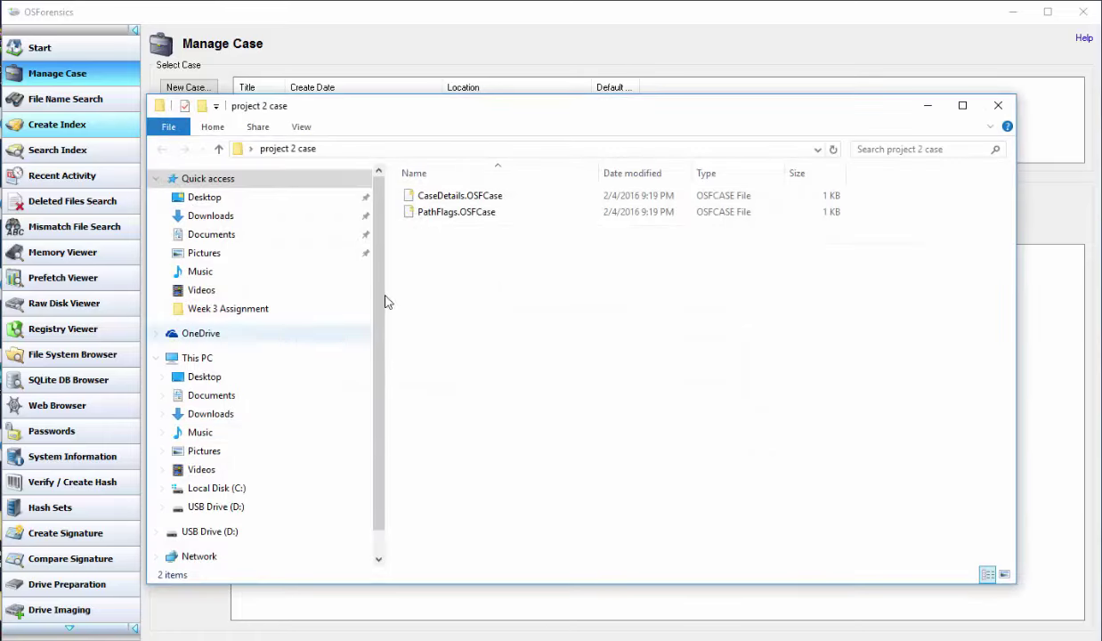
left_click_drag(542, 313, 401, 185)
key("shift+Delete")
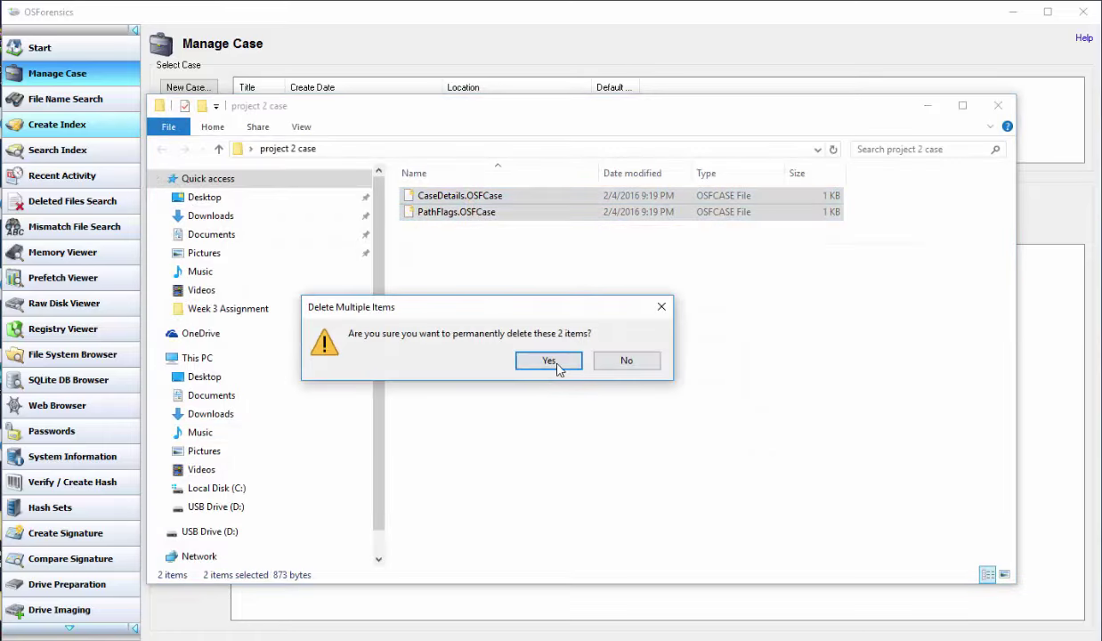
left_click(545, 359)
left_click(933, 107)
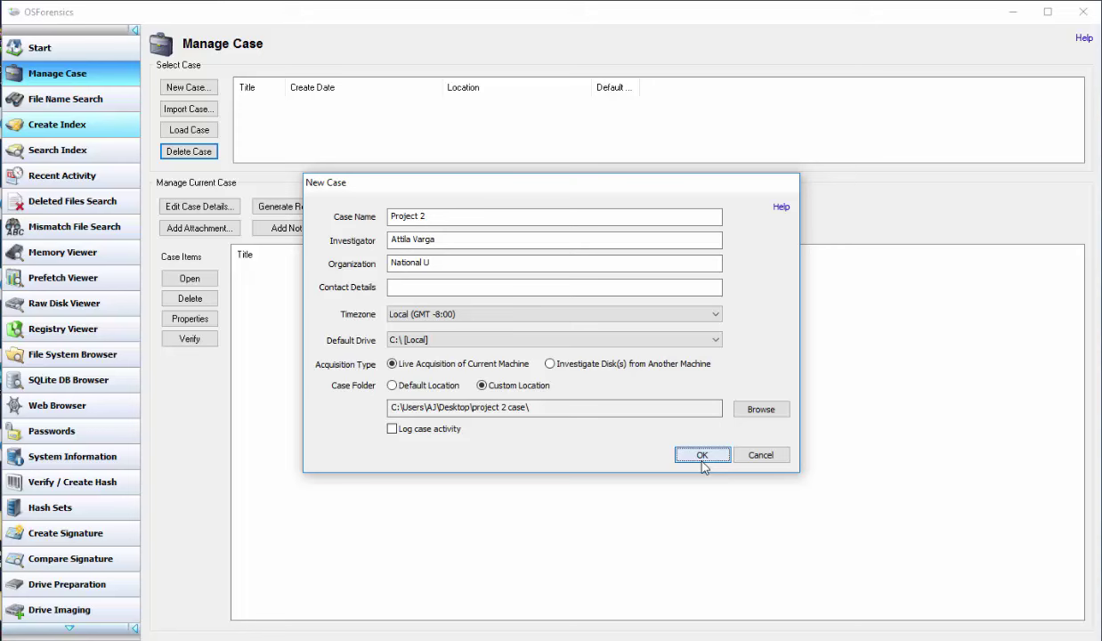
Create the Project 2 case and check it in the case list
left_click(702, 454)
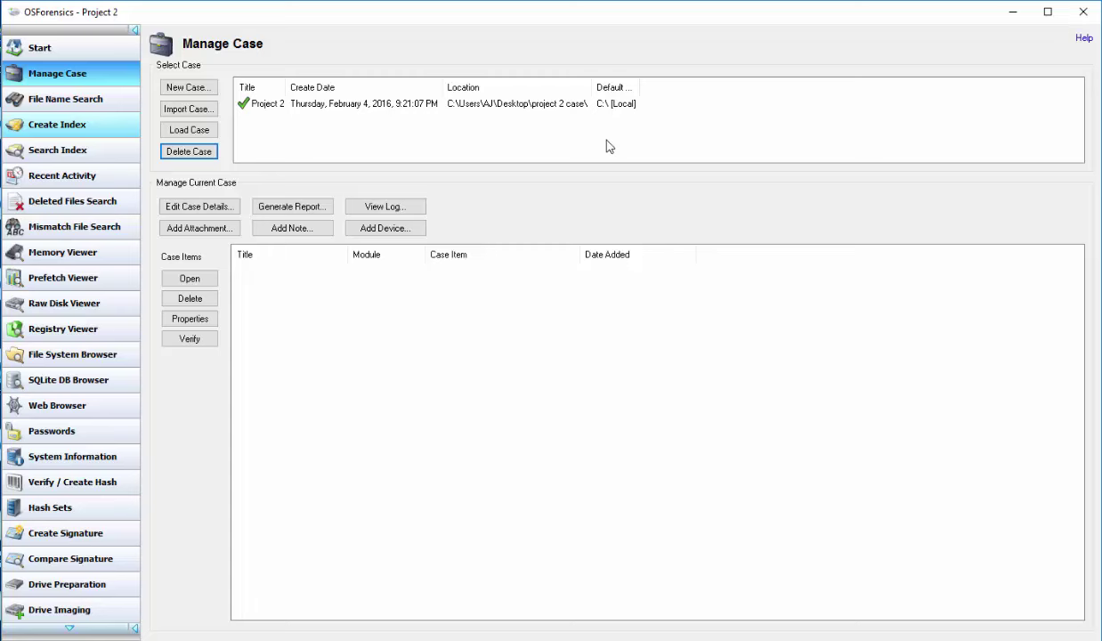
left_click(308, 105)
left_click(354, 122)
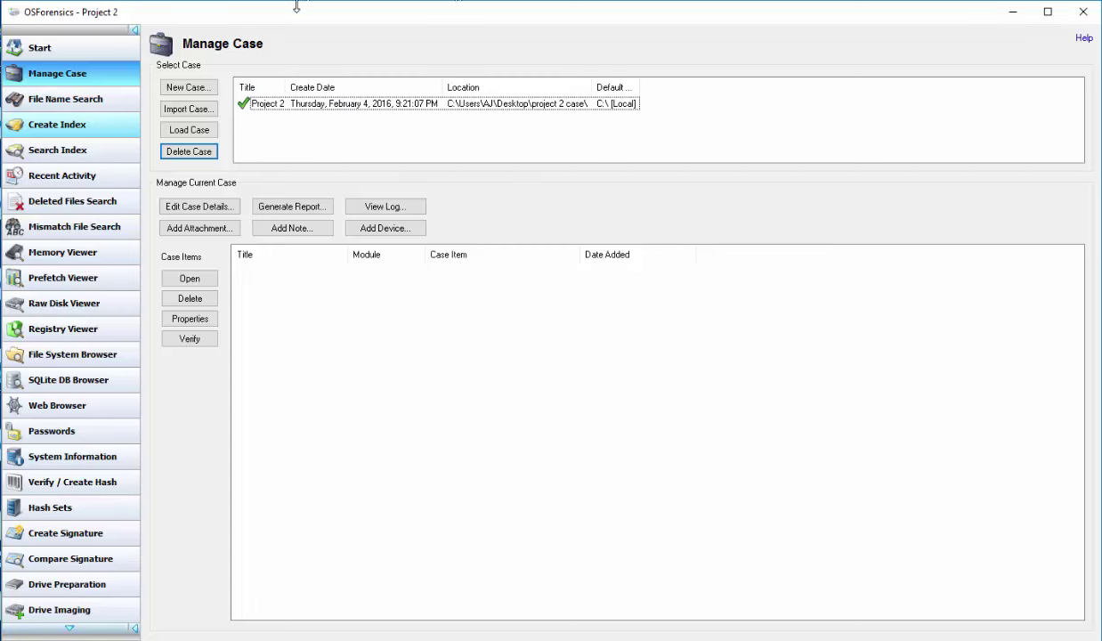
Copy random-pic-14, CAT 1 and Lightbulb from the desktop onto USB Drive (D:)
left_click(1011, 14)
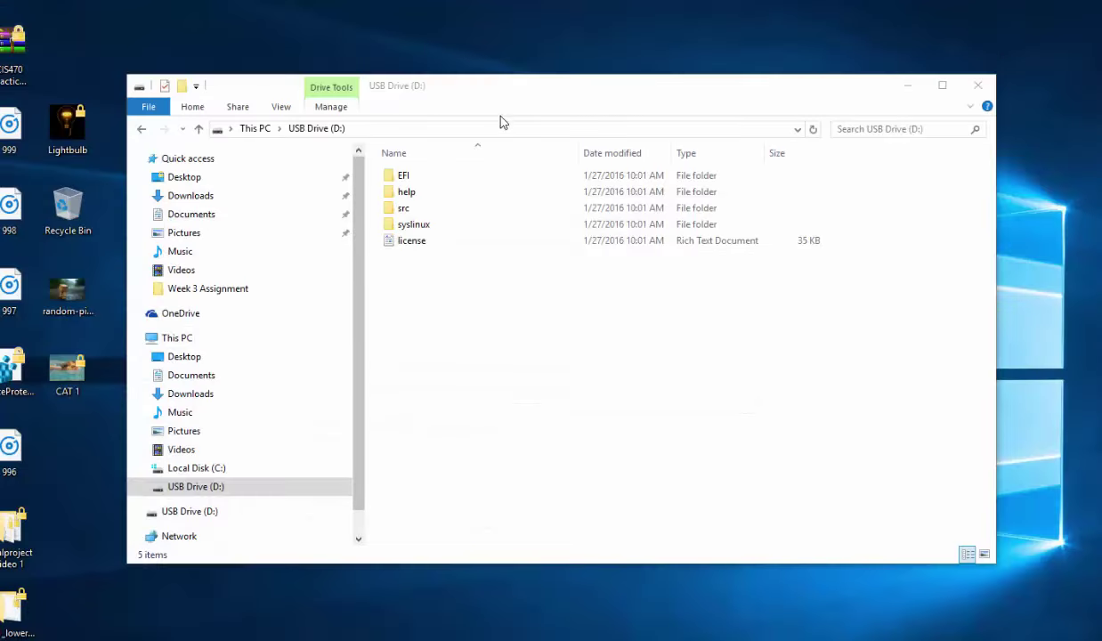
left_click_drag(511, 94, 545, 51)
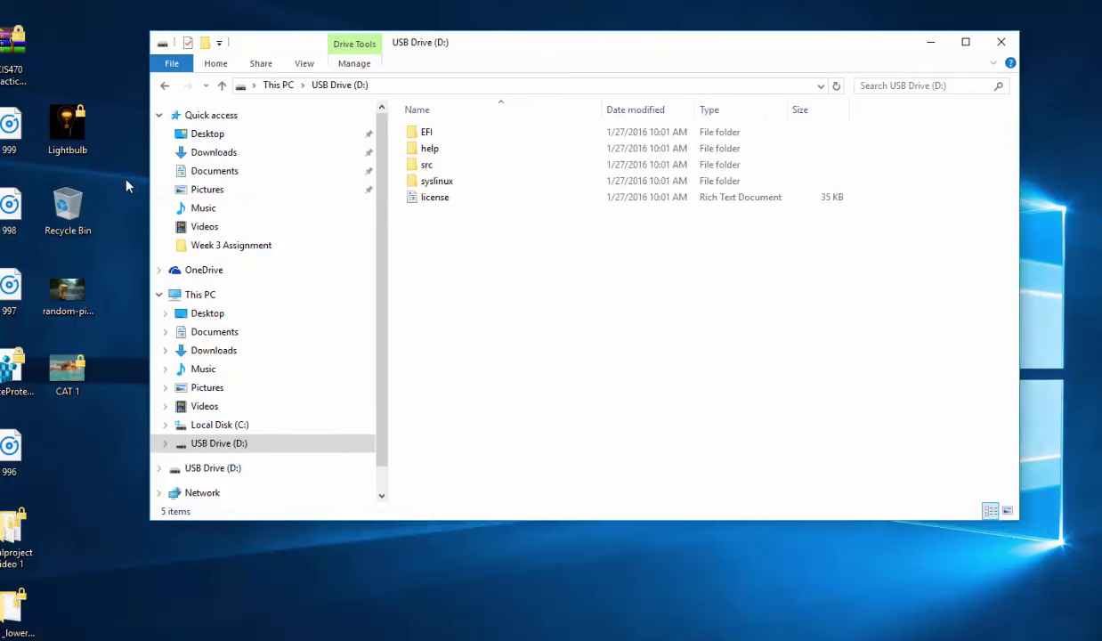
left_click_drag(71, 302, 501, 316)
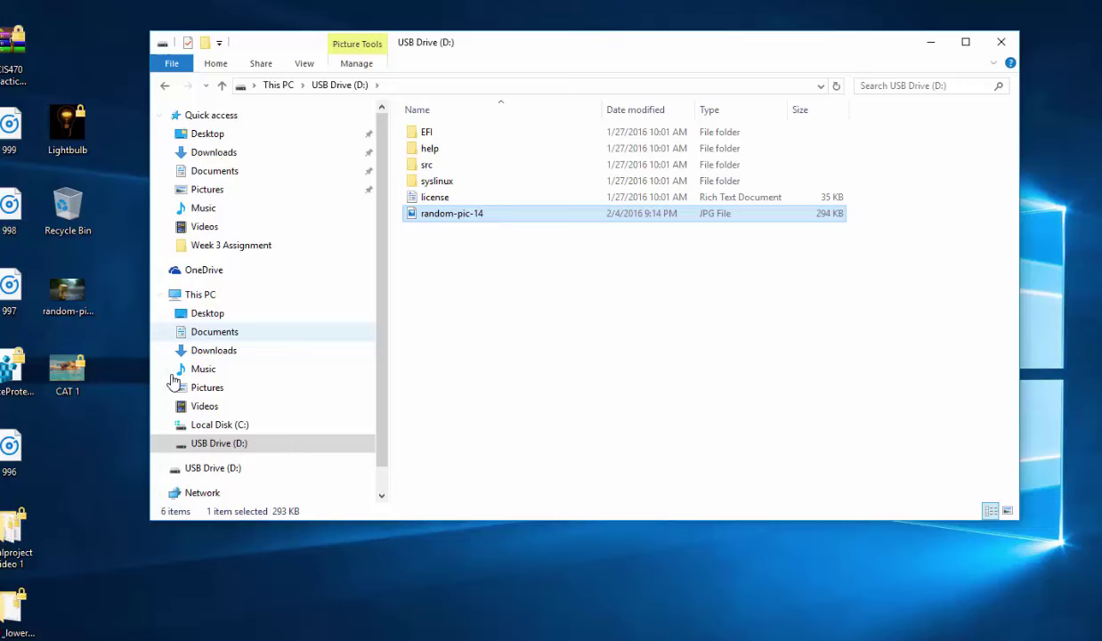
left_click_drag(77, 389, 480, 349)
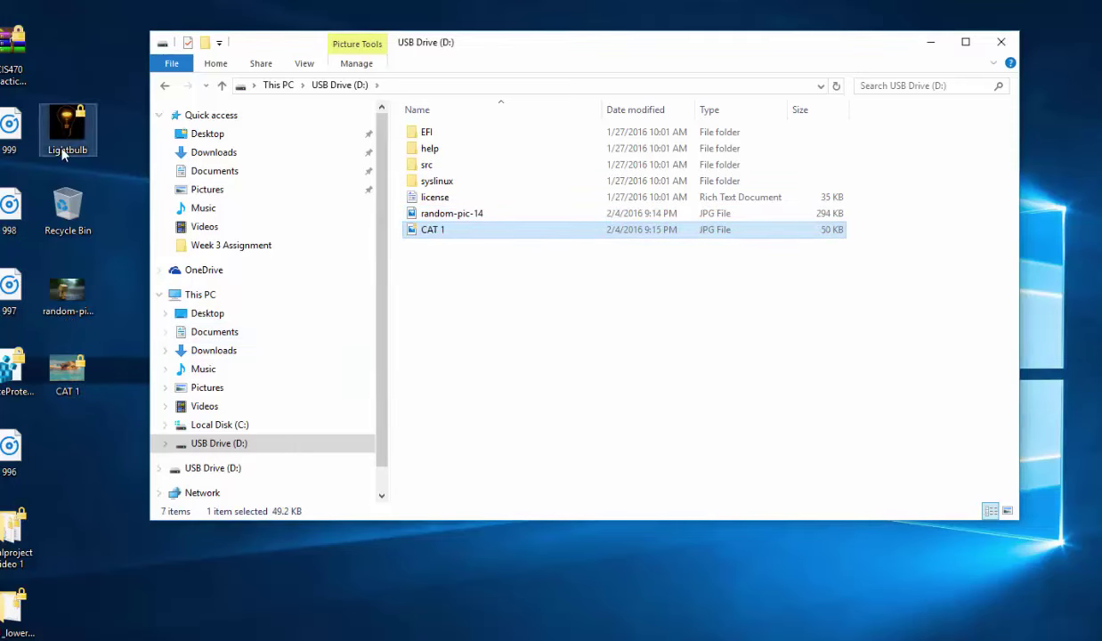
left_click_drag(66, 129, 467, 316)
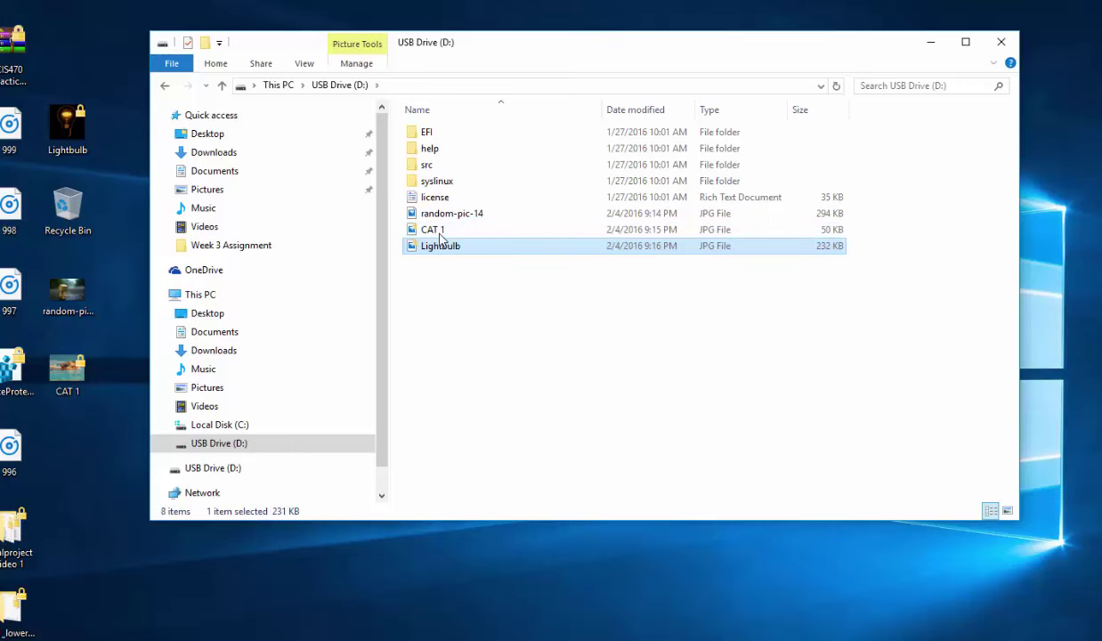
left_click(471, 301)
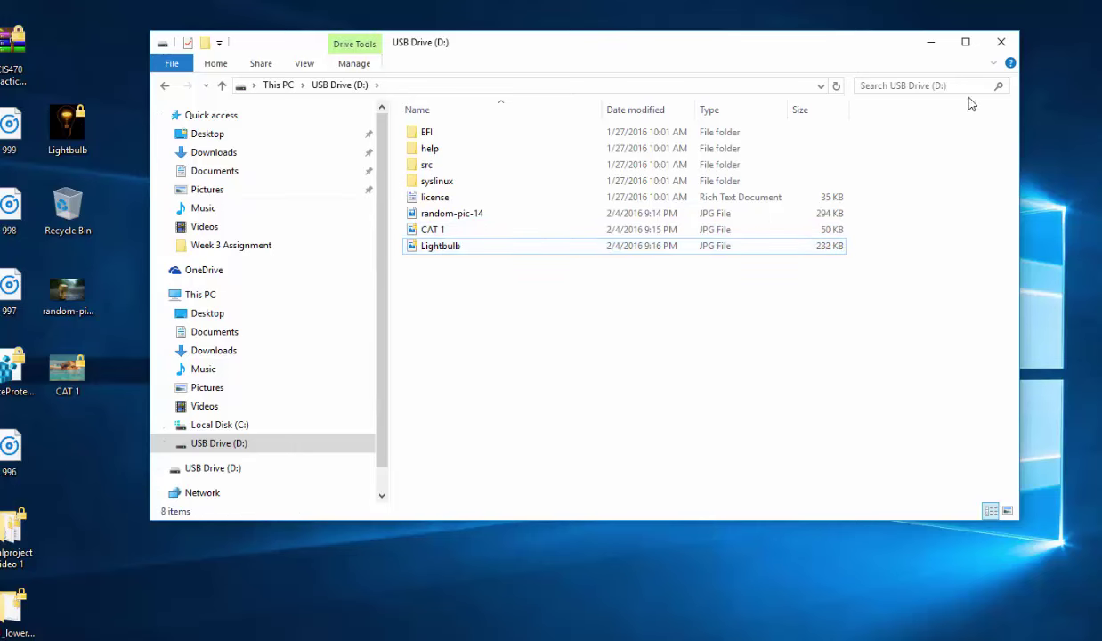
Try Select all, Select none and Invert selection on the drive's files
left_click(993, 63)
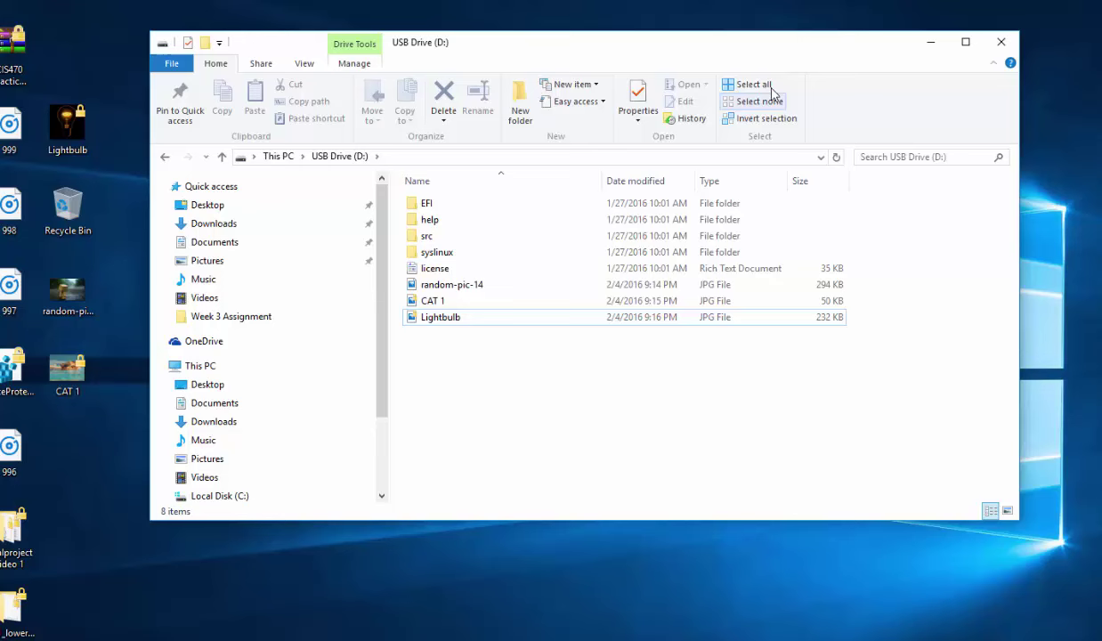
left_click(770, 86)
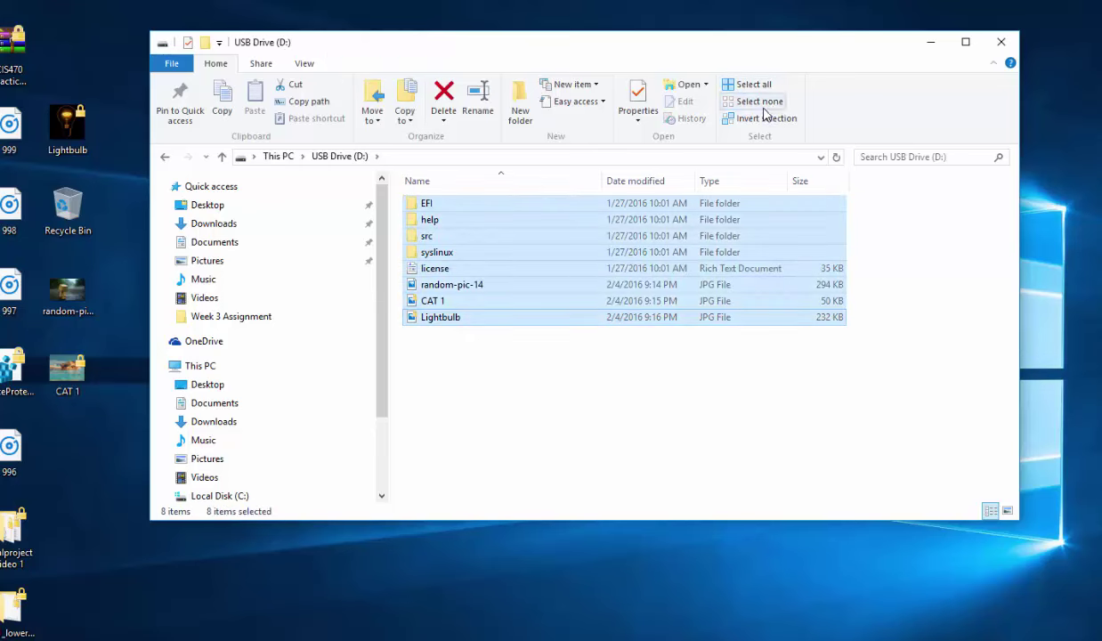
left_click(763, 106)
left_click(762, 116)
left_click(577, 352)
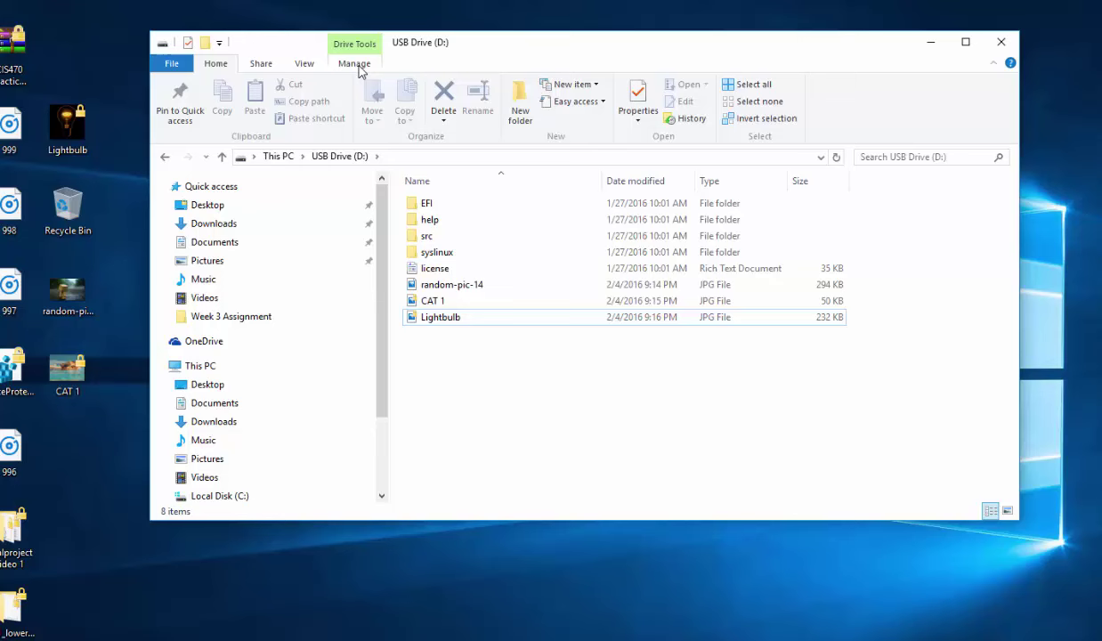
Switch the D: view to Large icons and select each copied picture
left_click(355, 65)
left_click(305, 64)
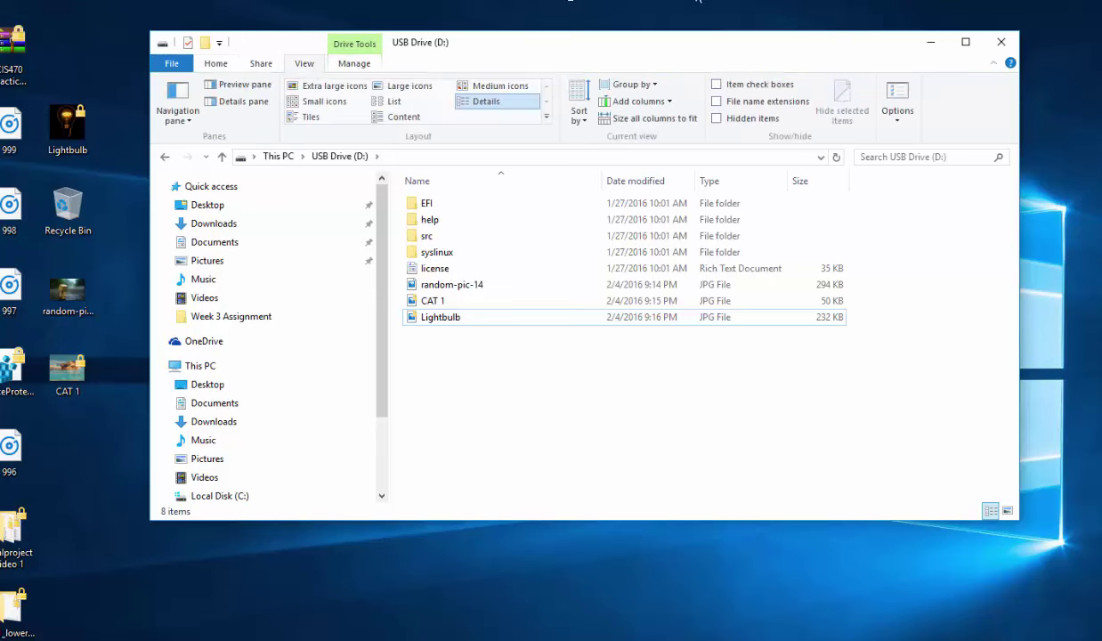
left_click(404, 89)
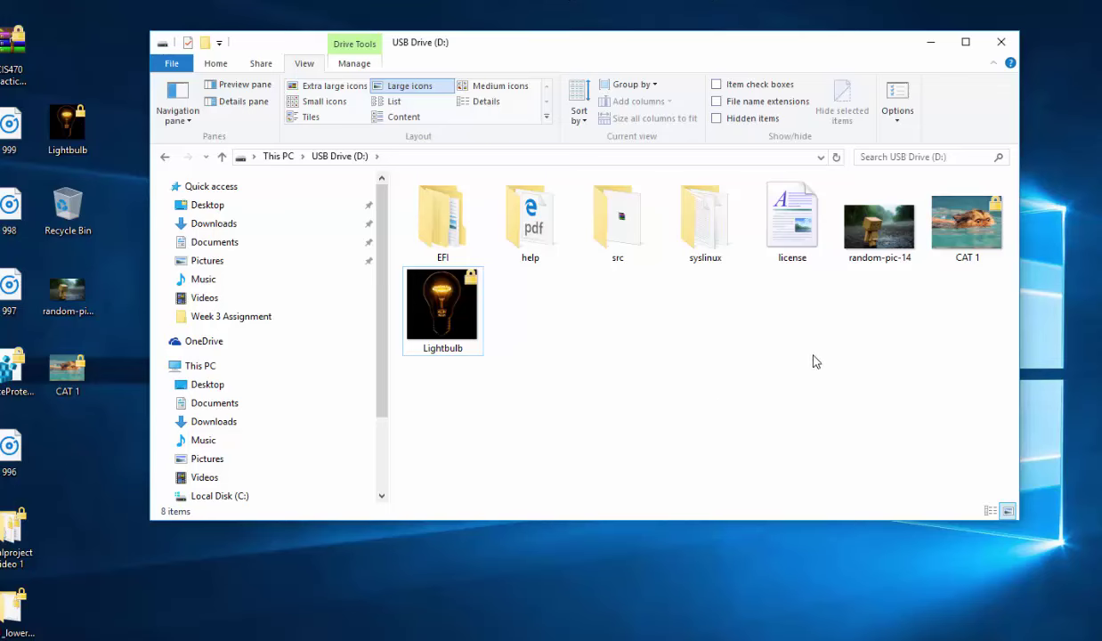
left_click(872, 254)
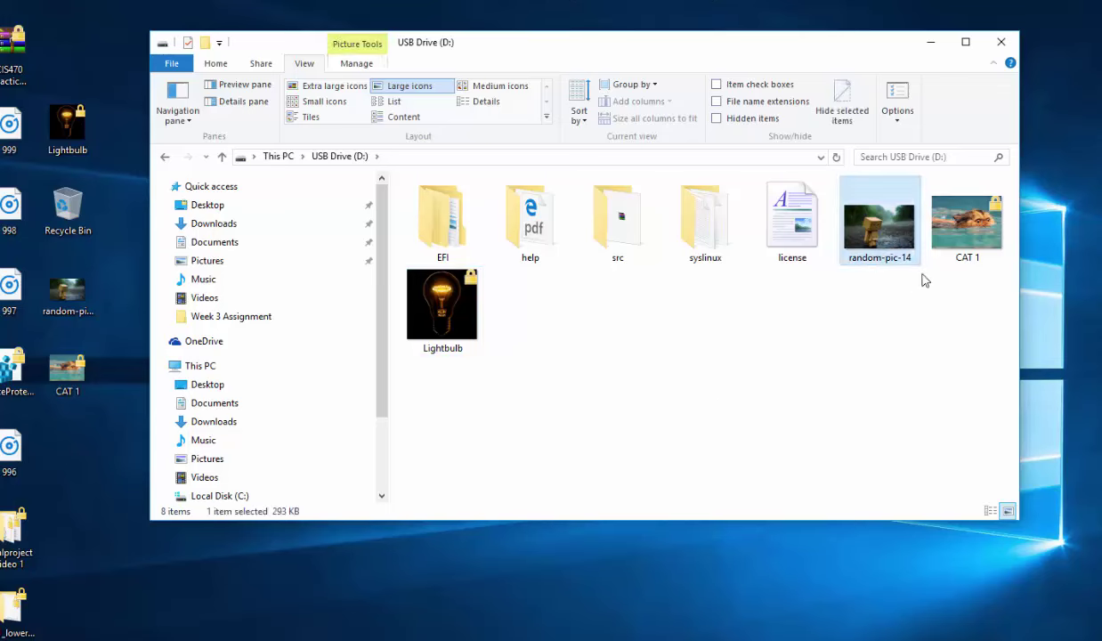
left_click(961, 257)
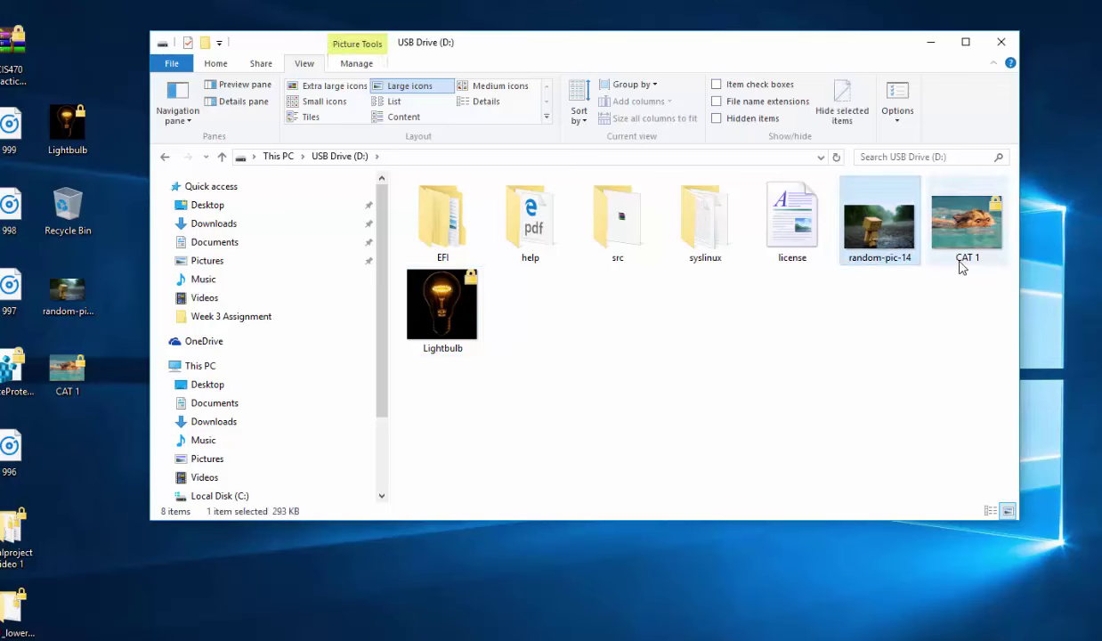
left_click(467, 338)
Create a new text document on D: named 'Document 1'
left_click(594, 372)
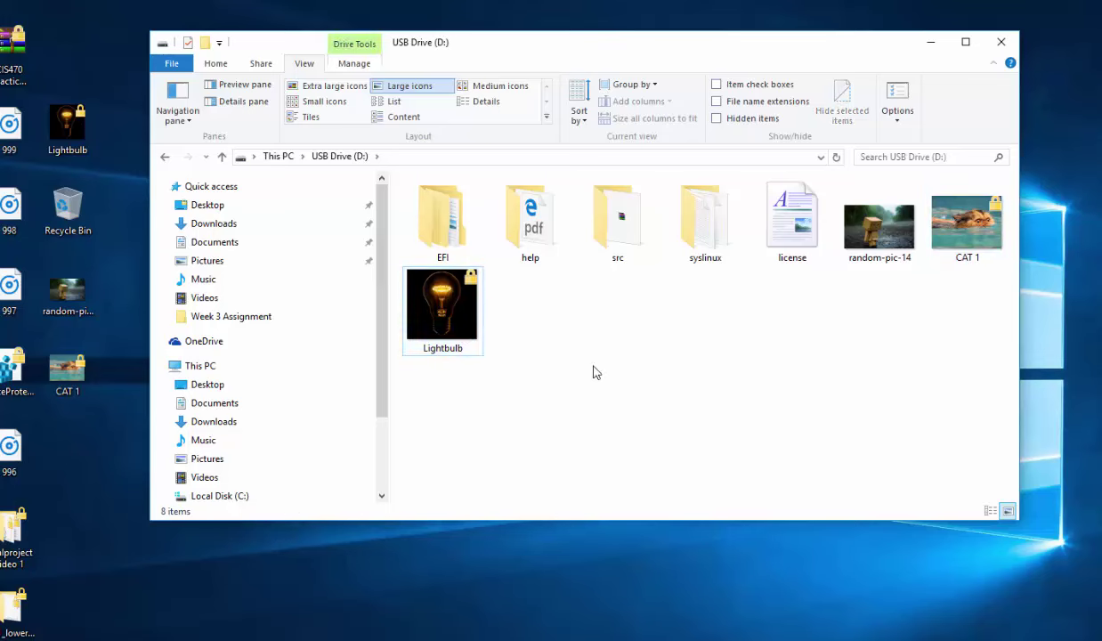
right_click(582, 346)
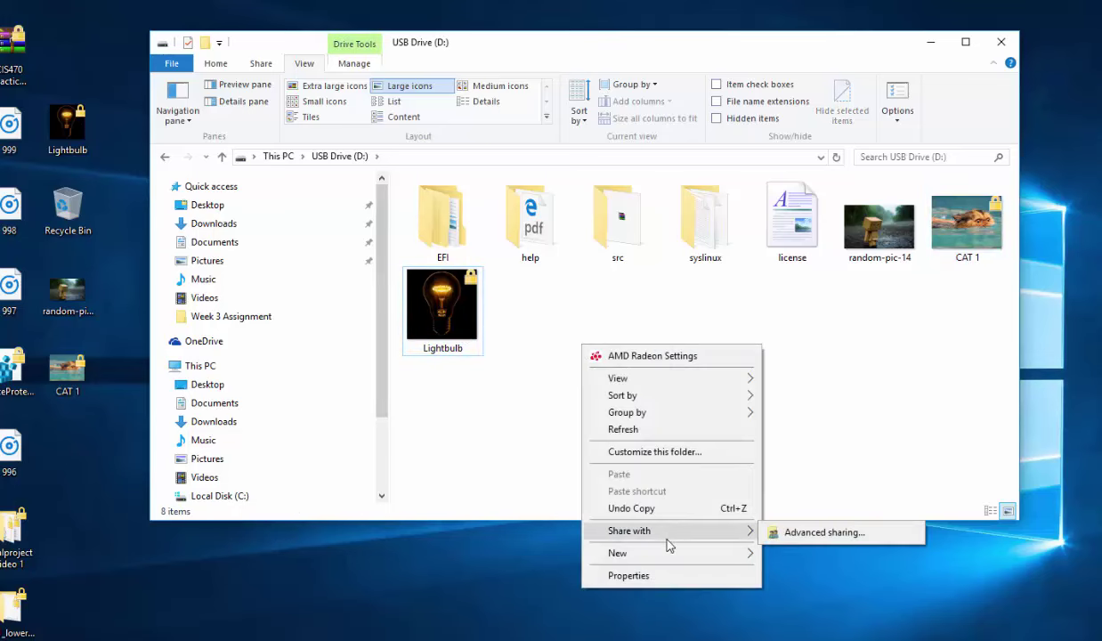
mouse_move(684, 554)
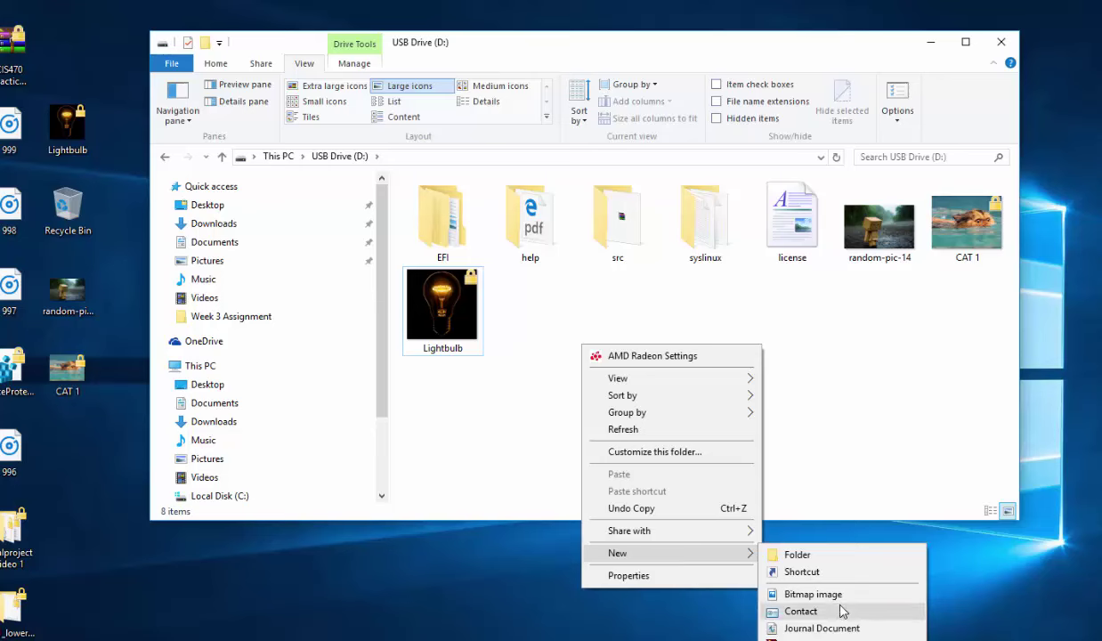
left_click(836, 639)
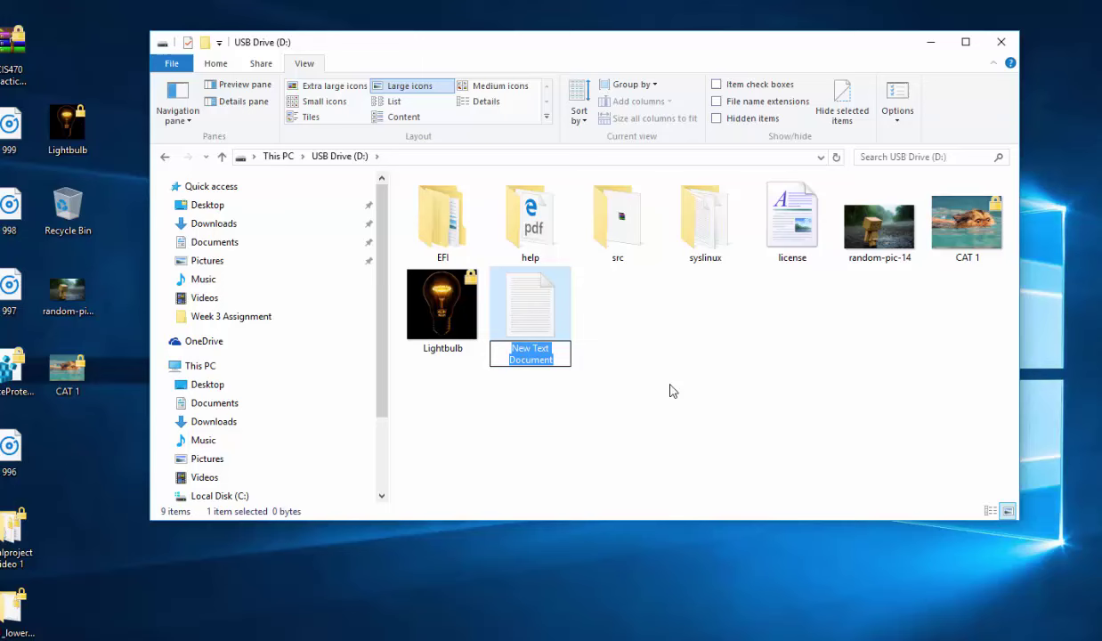
type("Document 1")
key("Return")
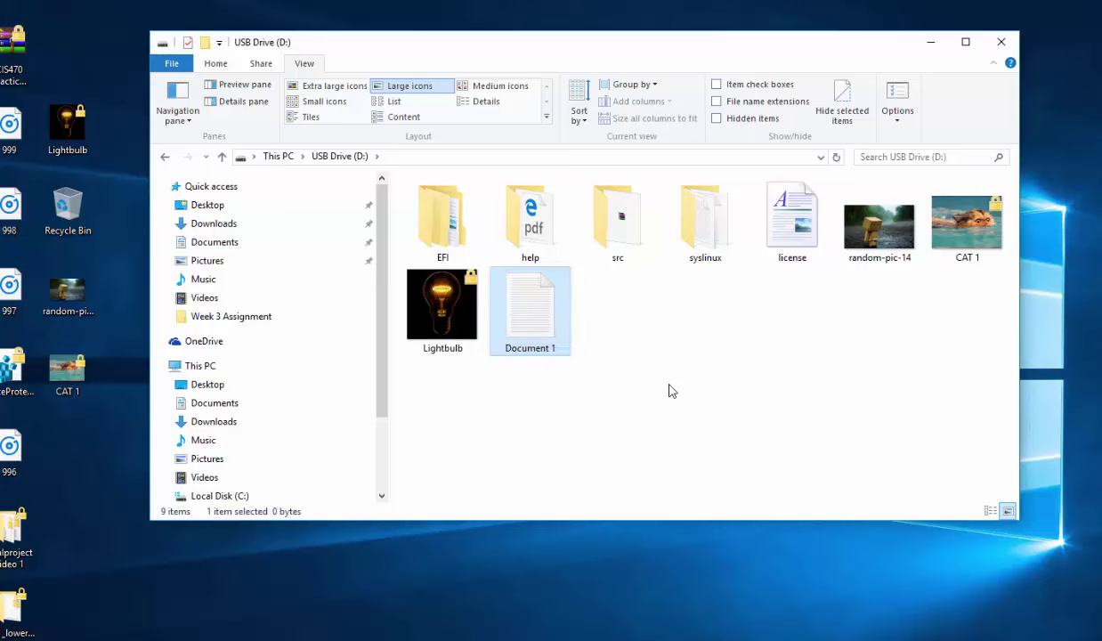
Add a second text document with its default name and restore the large-icon view
right_click(555, 338)
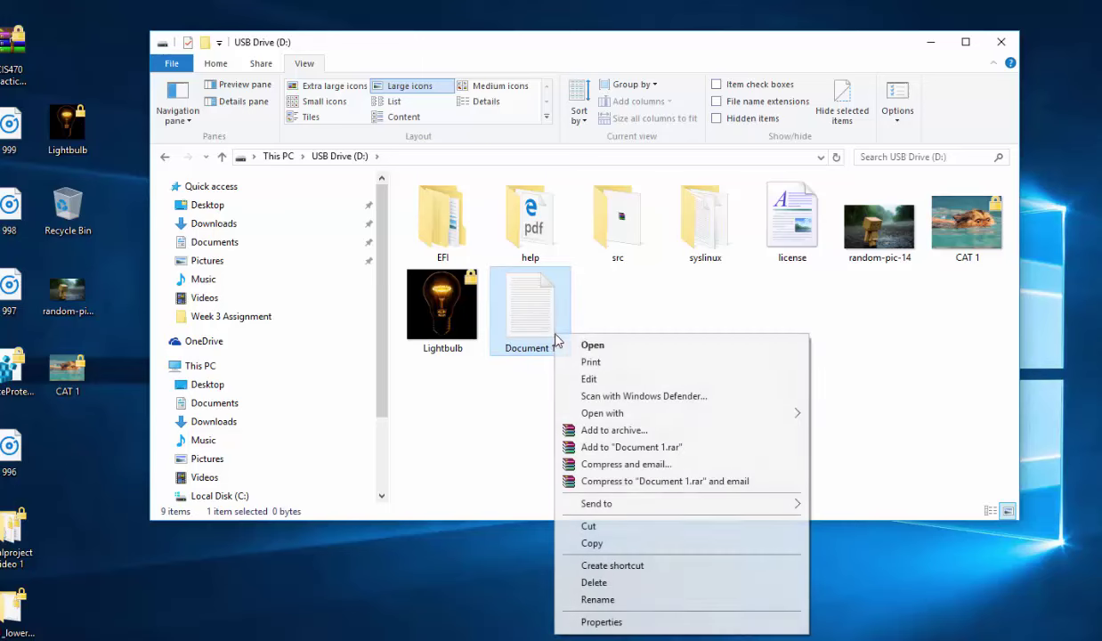
left_click(676, 326)
right_click(675, 324)
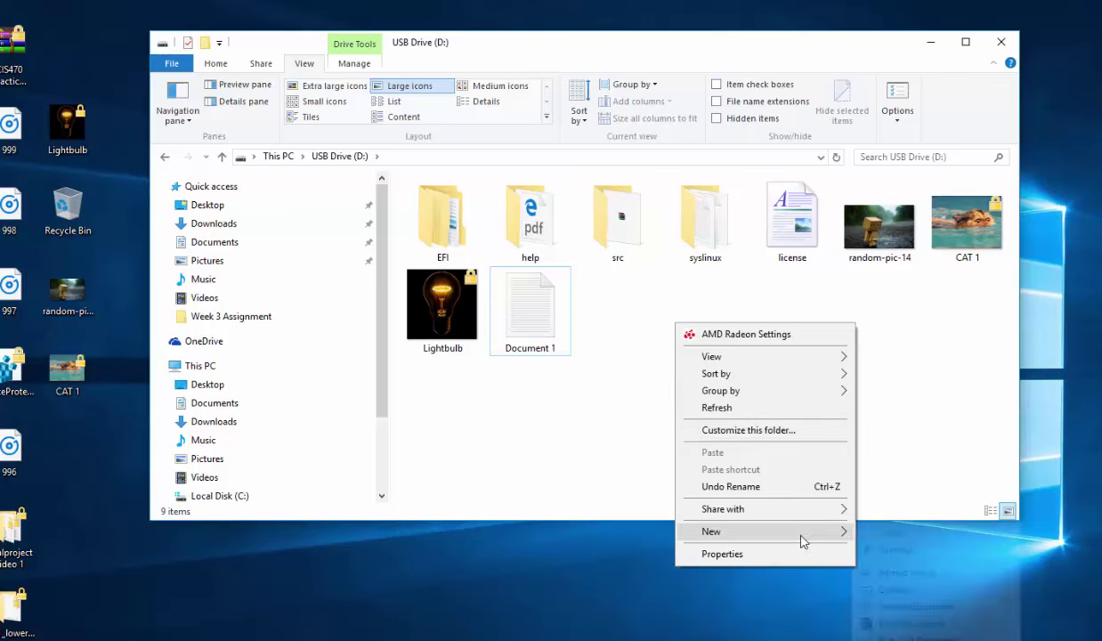
mouse_move(799, 533)
left_click(691, 472)
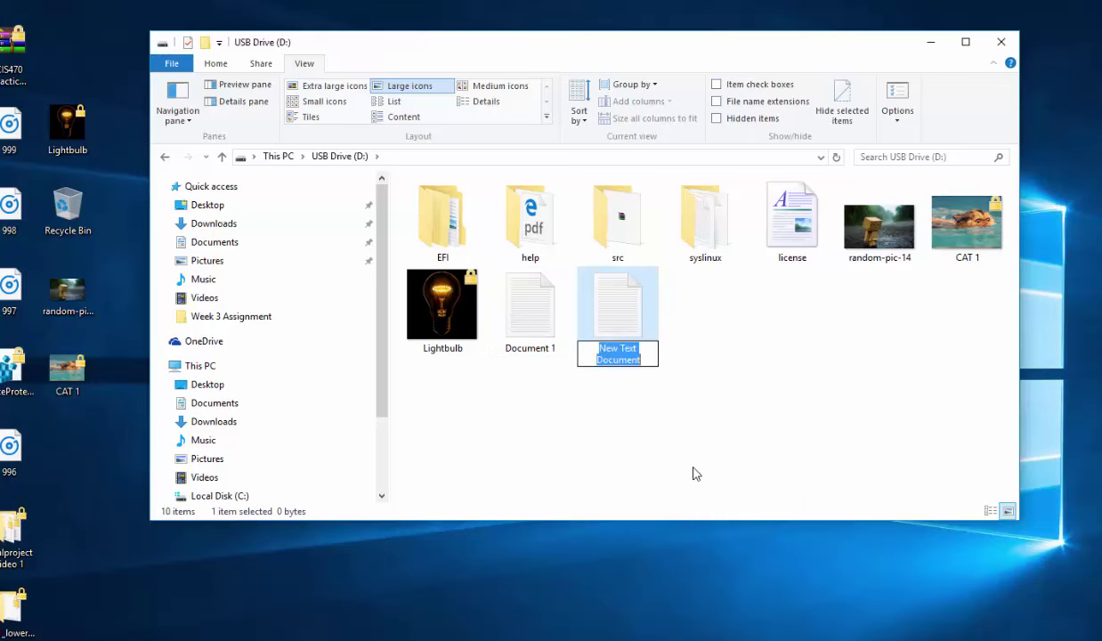
key("Return")
key("Left")
key("ctrl+shift+6")
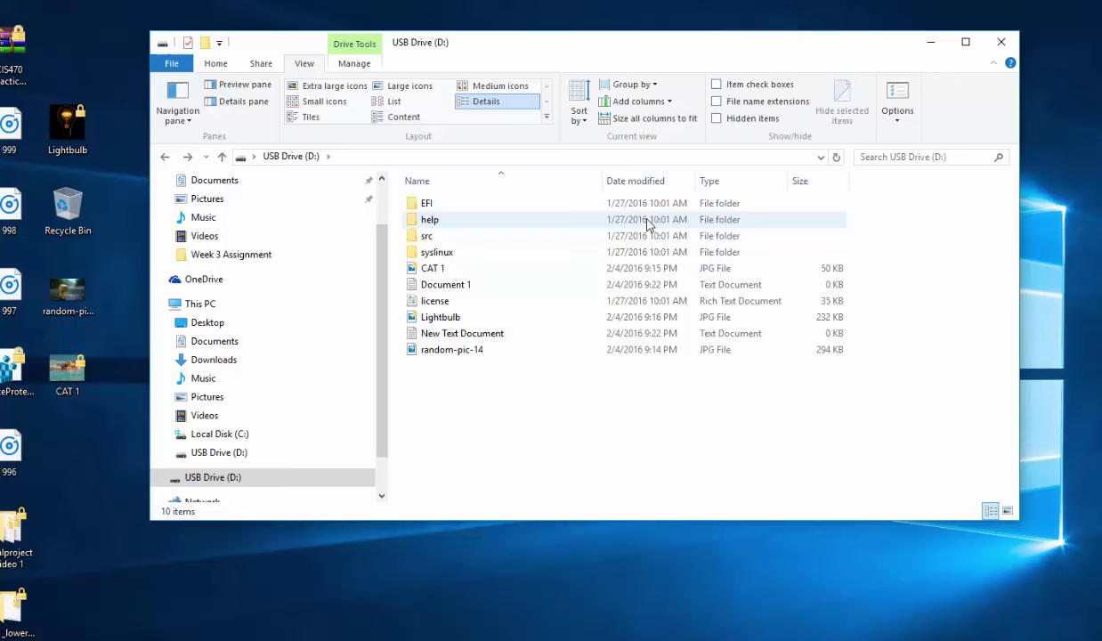
left_click(398, 87)
Rename New Text Document to 'Deleted bad information'
left_click(627, 333)
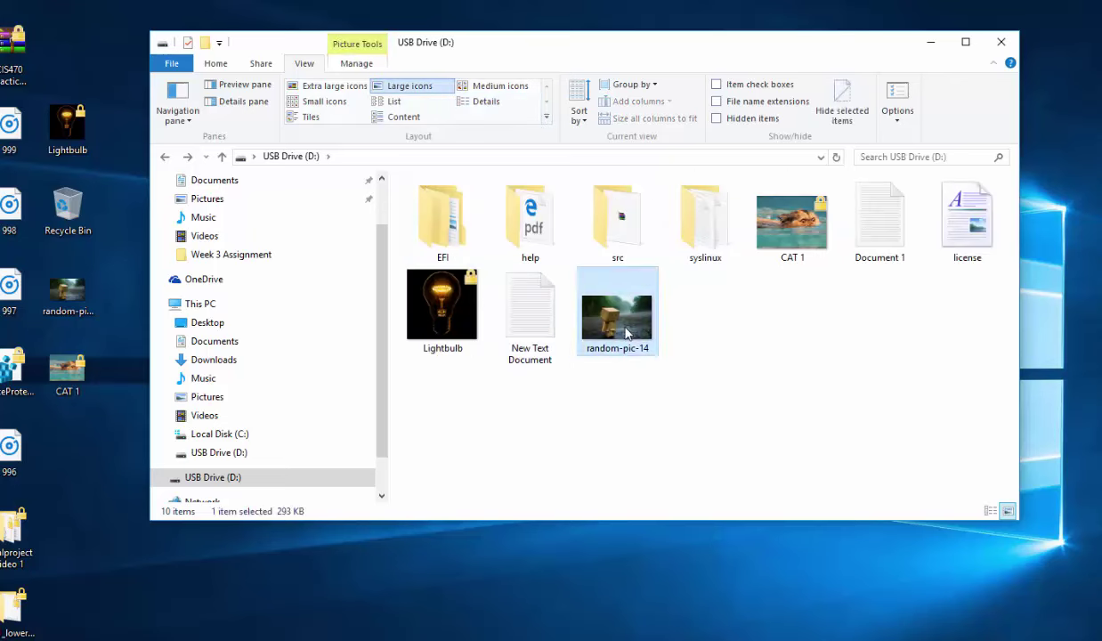
left_click(529, 347)
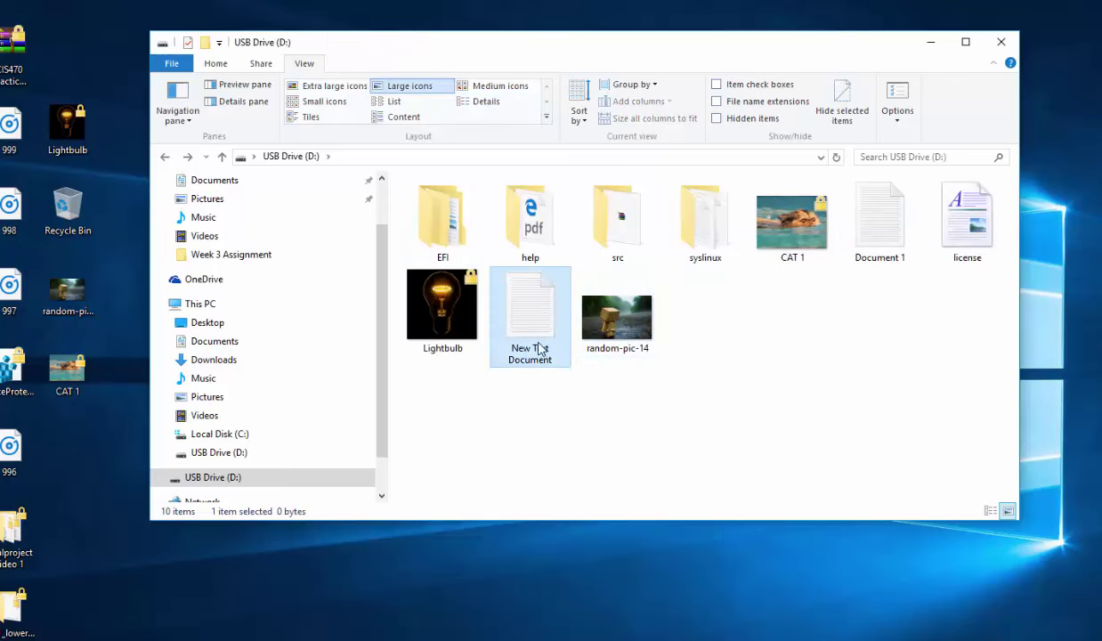
right_click(536, 345)
left_click(583, 610)
type("D")
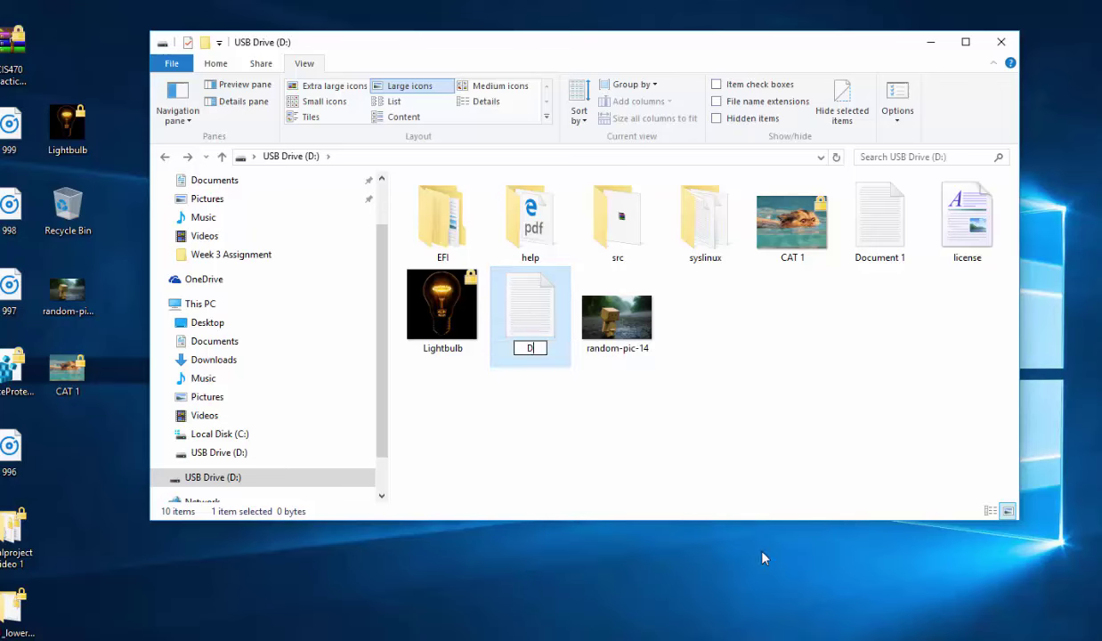
type("eleted bad i")
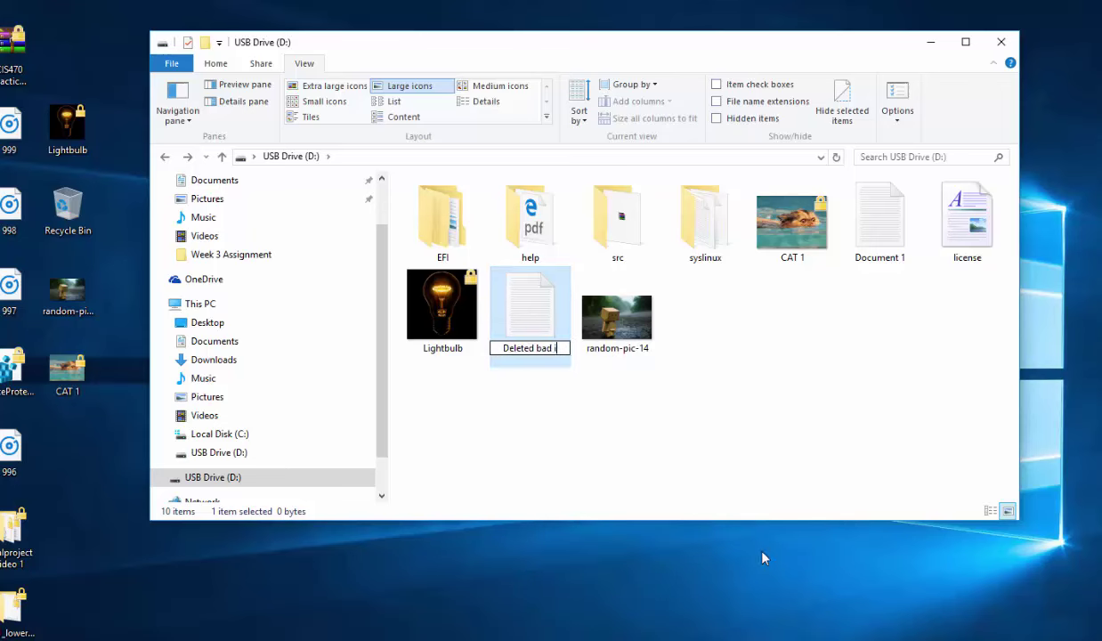
type("nformation")
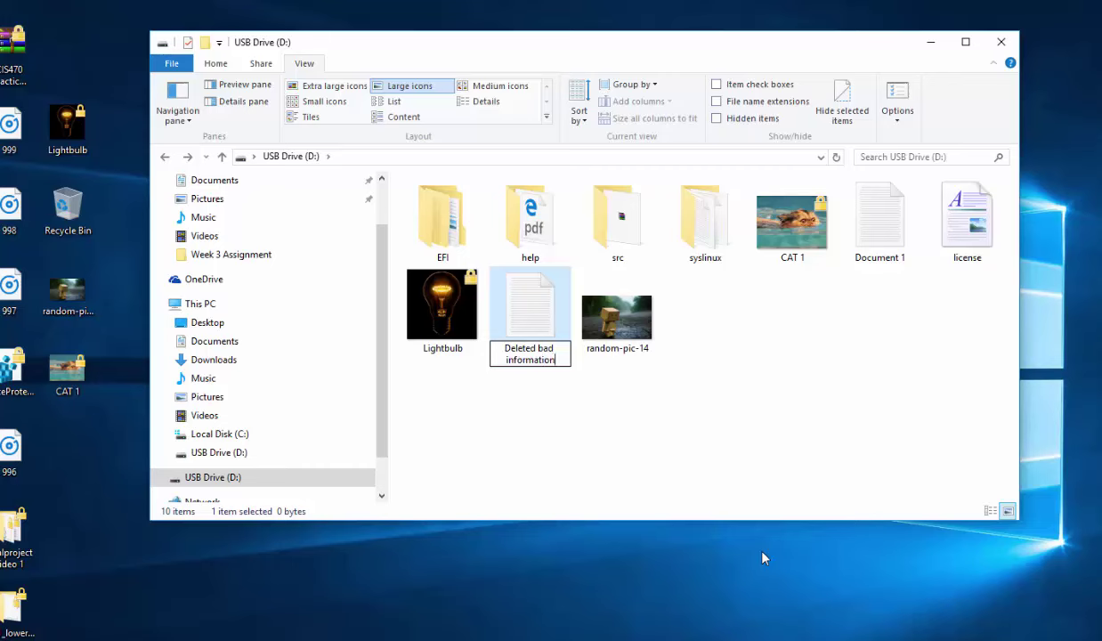
key("Return")
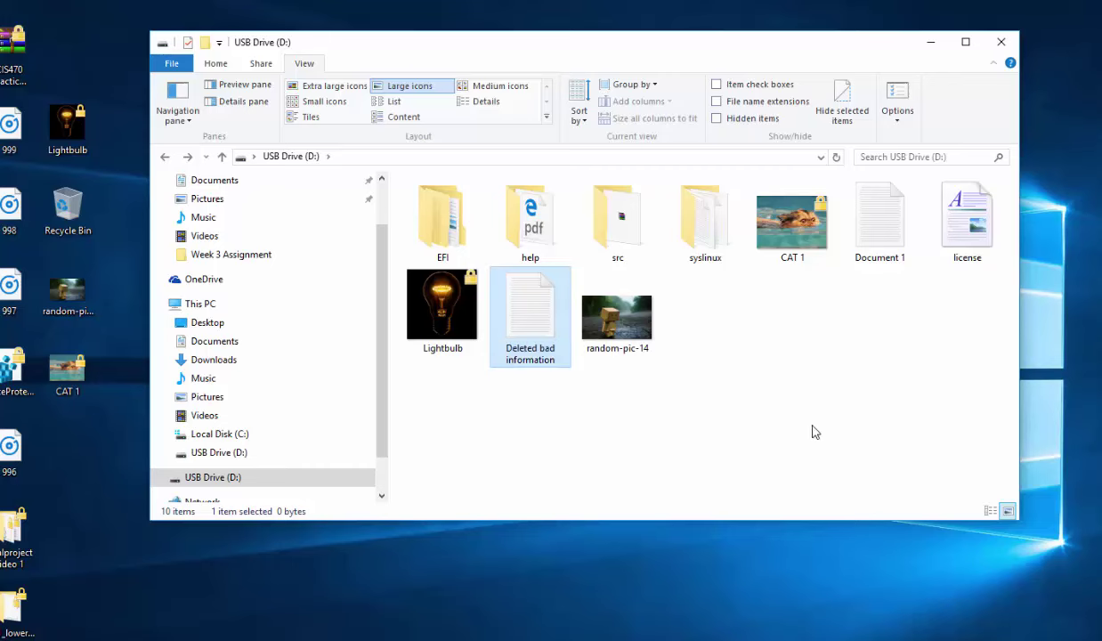
Write 'Something bad we had here we wanted it gone.' into Deleted bad information and save it
double_click(532, 299)
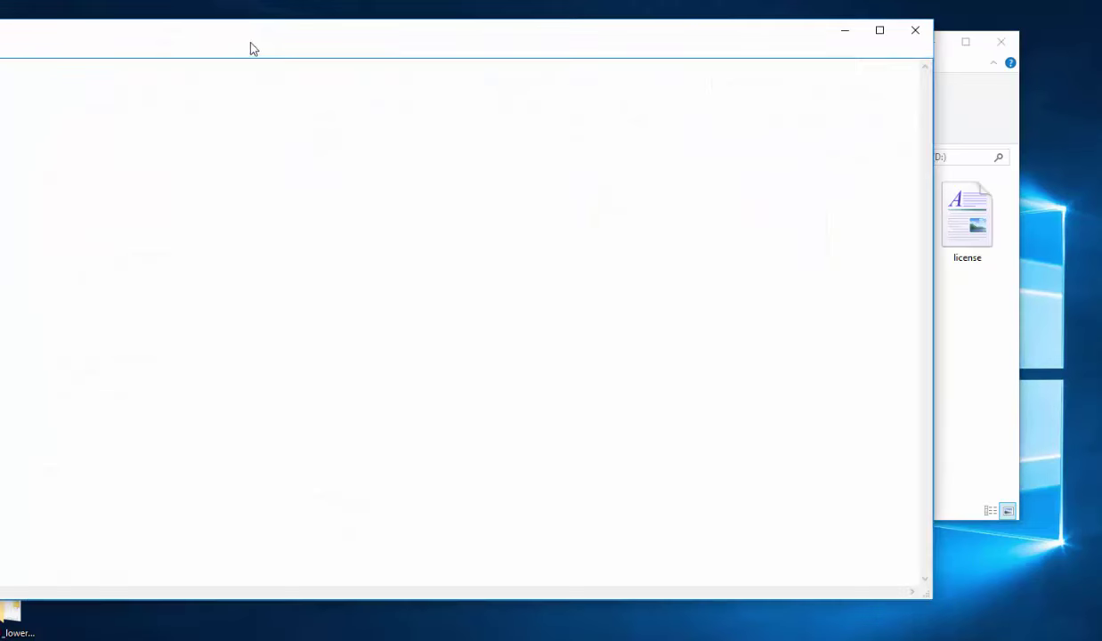
left_click_drag(109, 51, 386, 73)
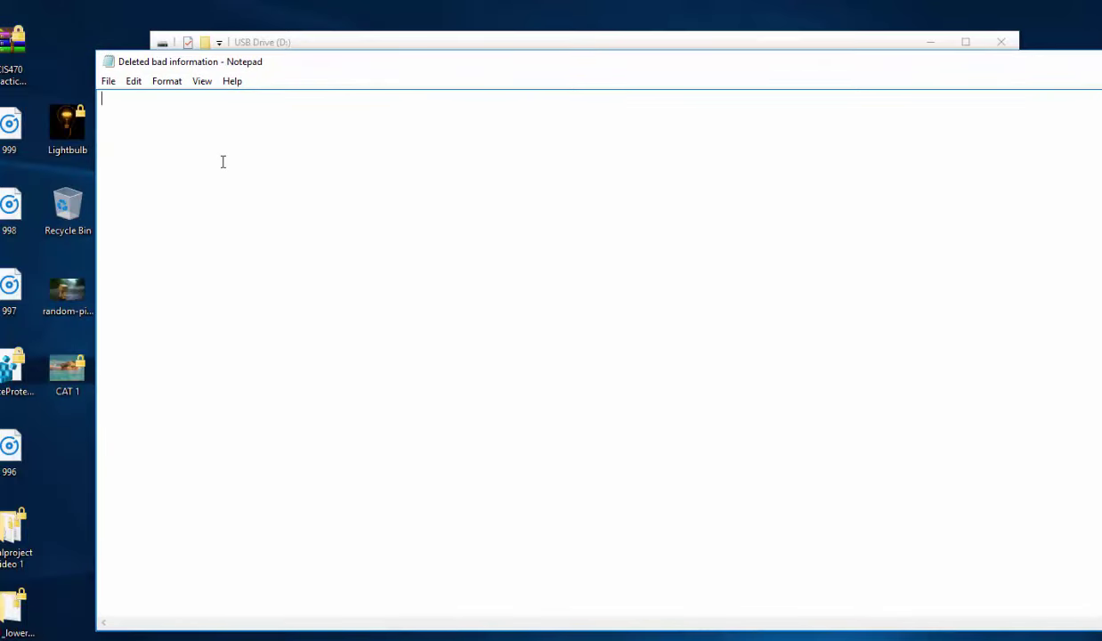
type("Something bad we had here we wanted it gone.")
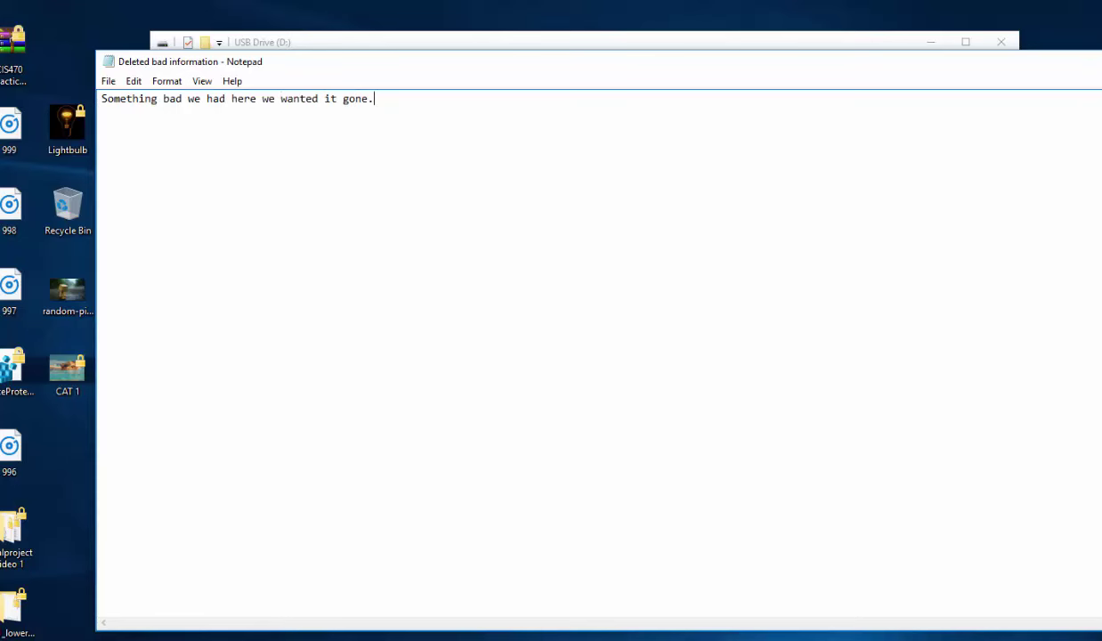
left_click(107, 81)
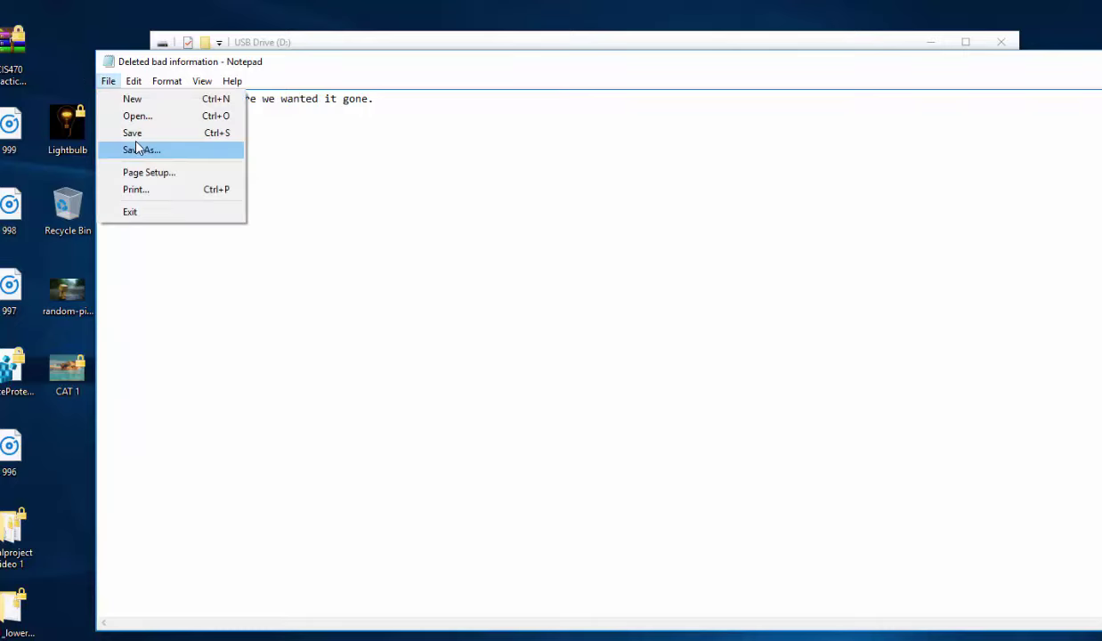
left_click(135, 133)
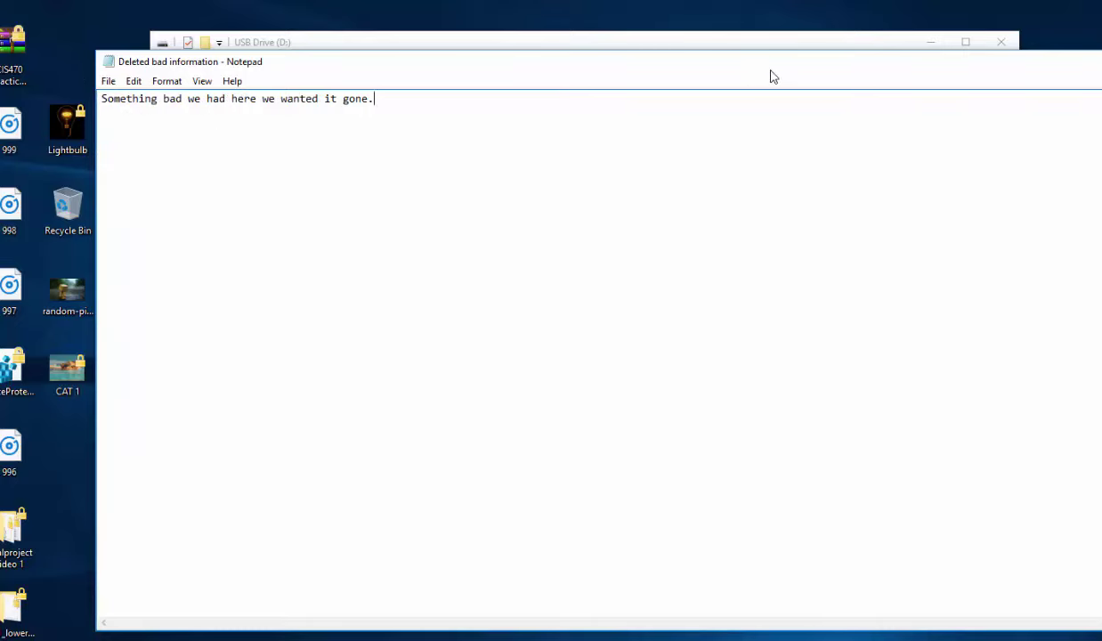
Set the Hidden attribute on Document 1 through its Properties
left_click(1083, 116)
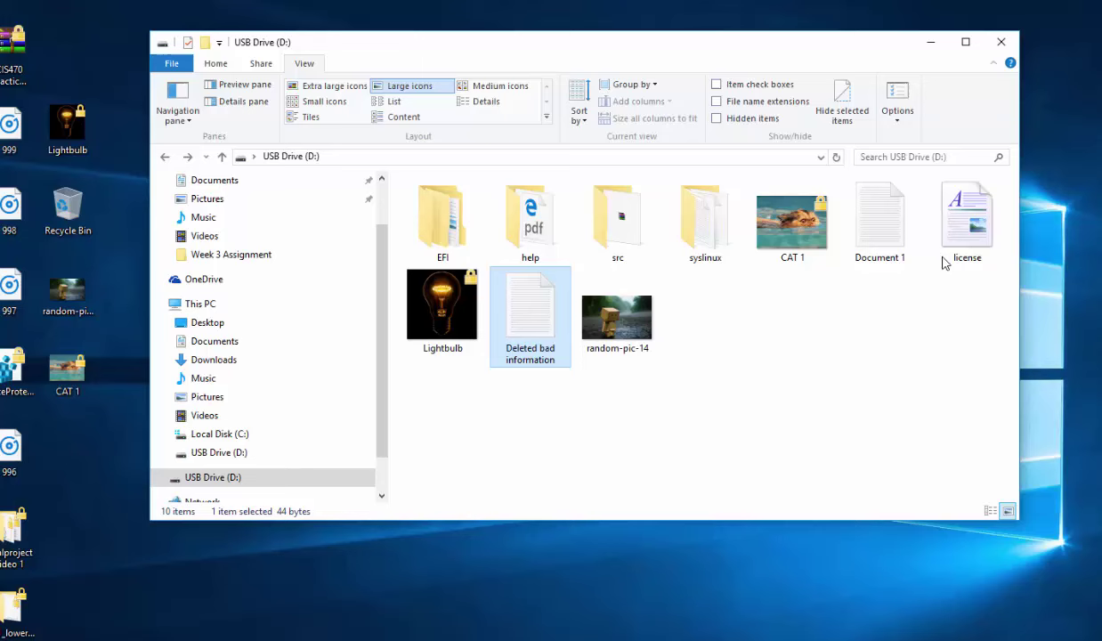
left_click(888, 260)
right_click(890, 264)
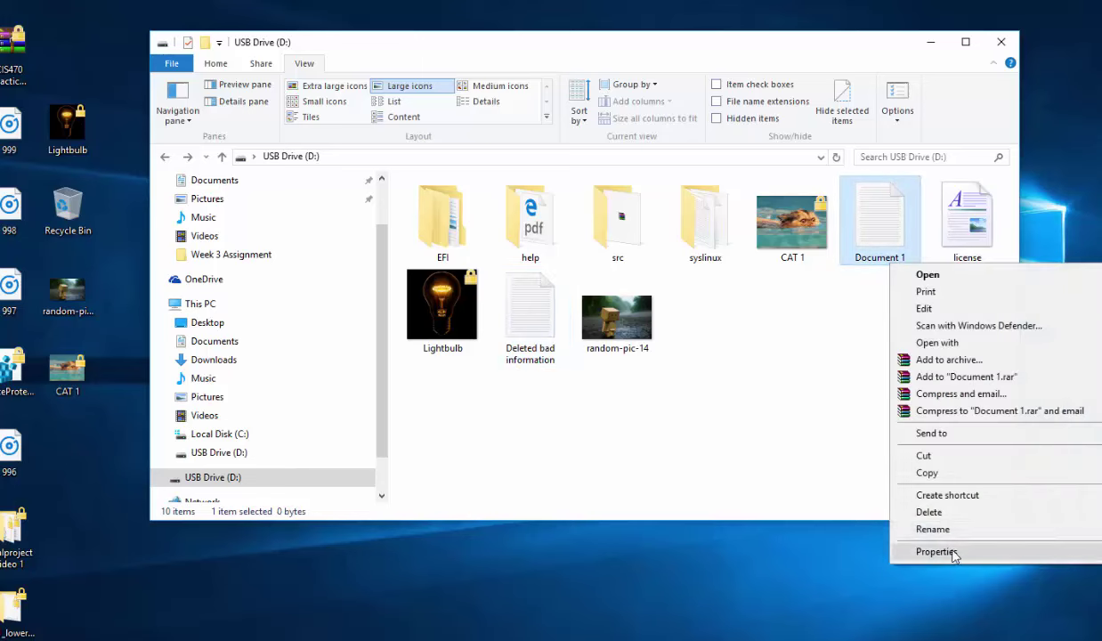
left_click(880, 300)
right_click(886, 239)
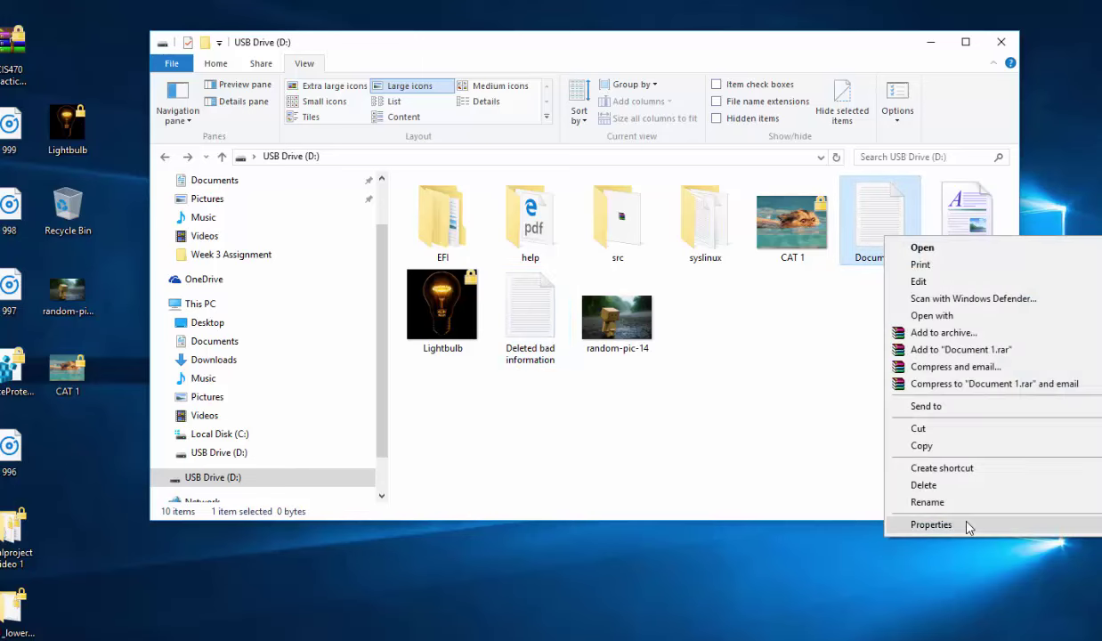
left_click(931, 524)
left_click_drag(908, 257, 659, 247)
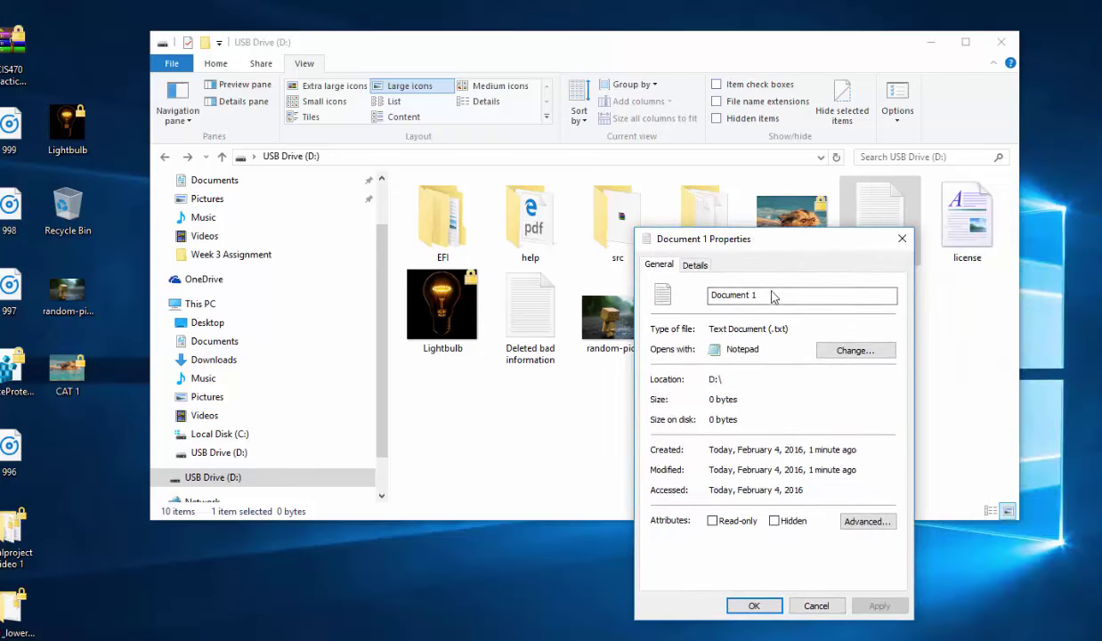
left_click(773, 521)
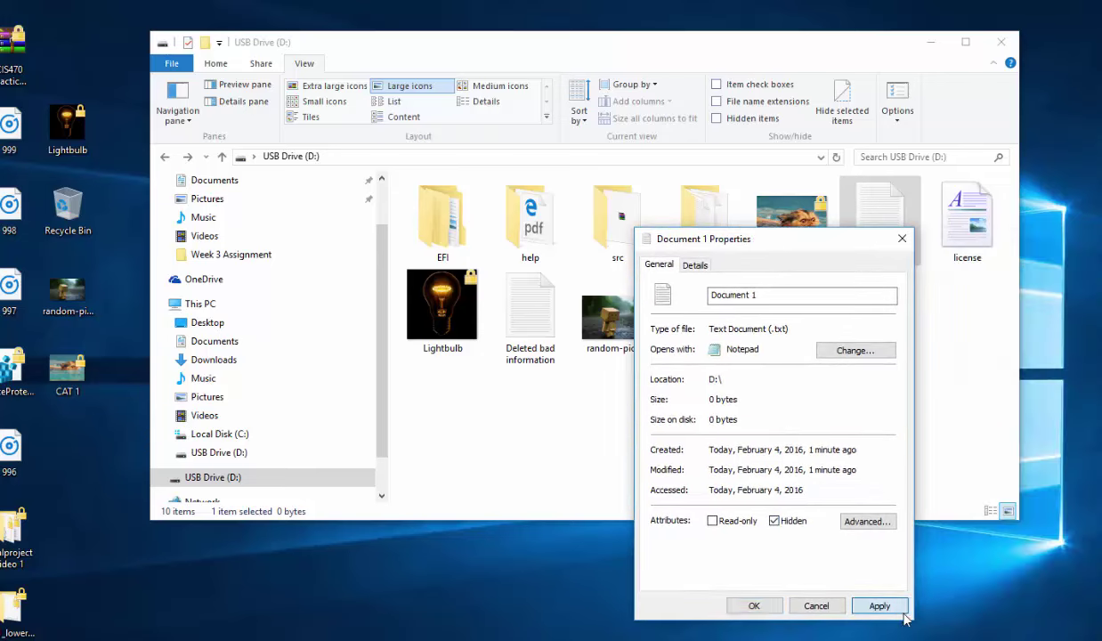
left_click(902, 612)
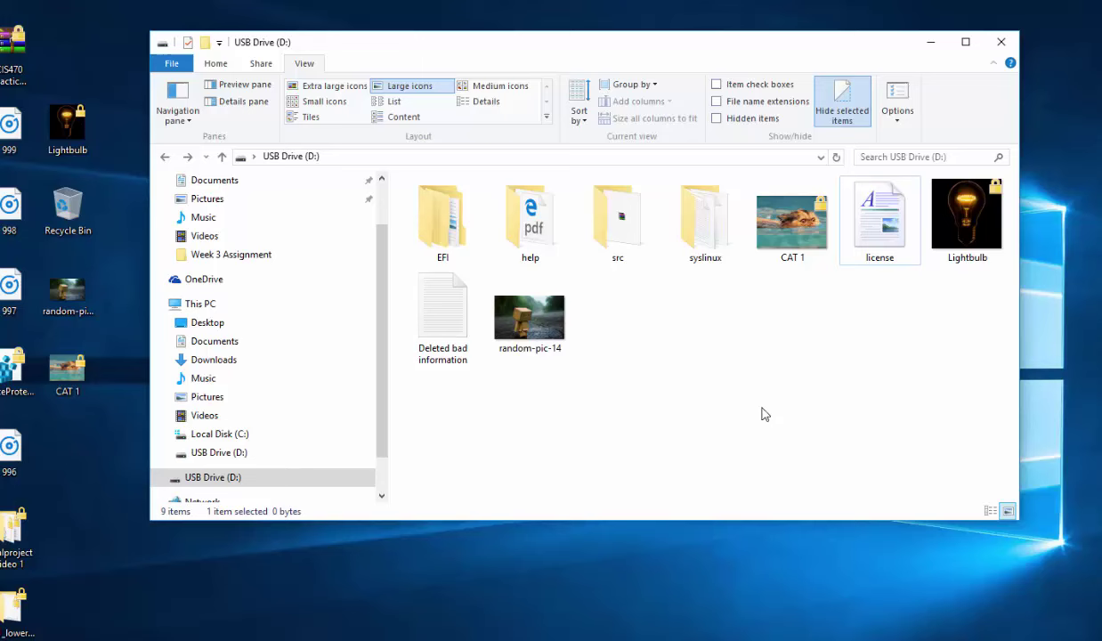
Permanently delete the 'Deleted bad information' file from D:
left_click(479, 361)
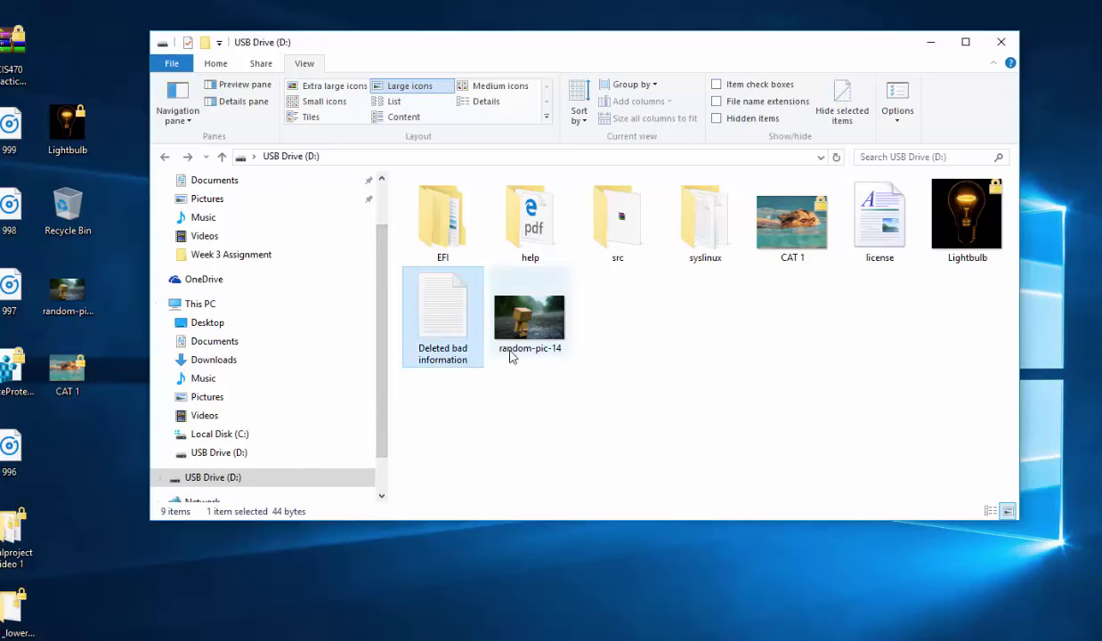
key("Delete")
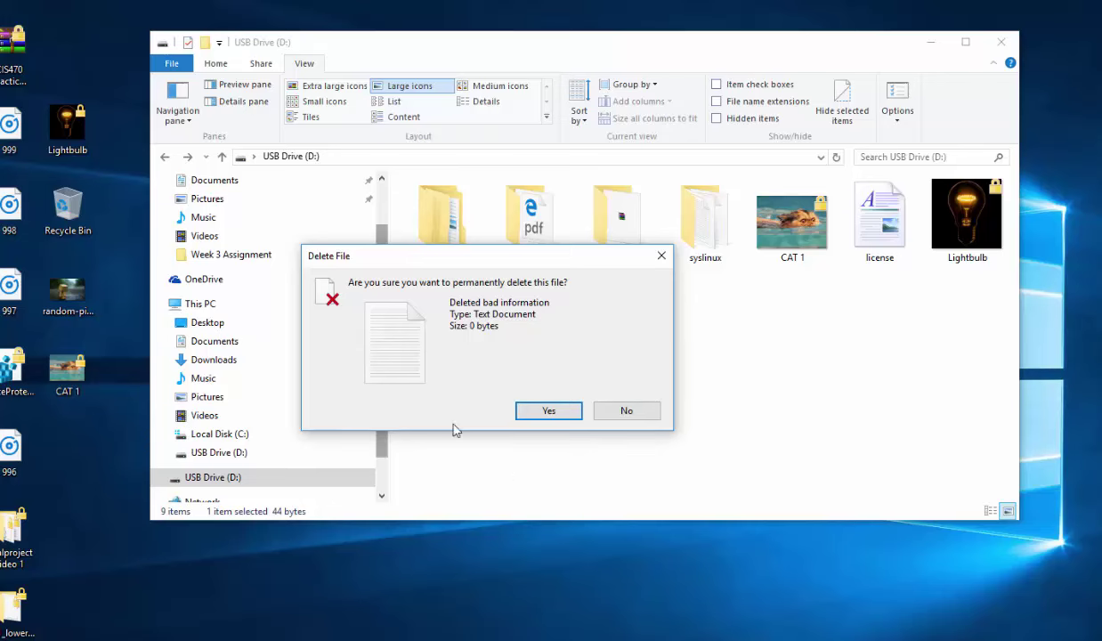
left_click(539, 410)
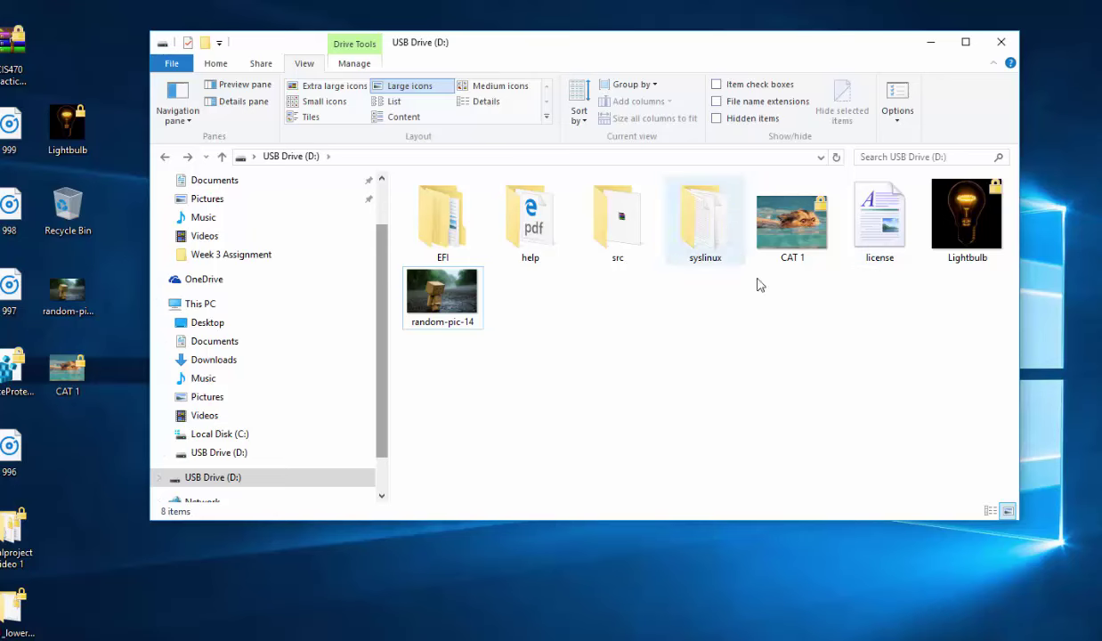
Mark the CAT 1 picture as Hidden in its Properties
left_click(795, 254)
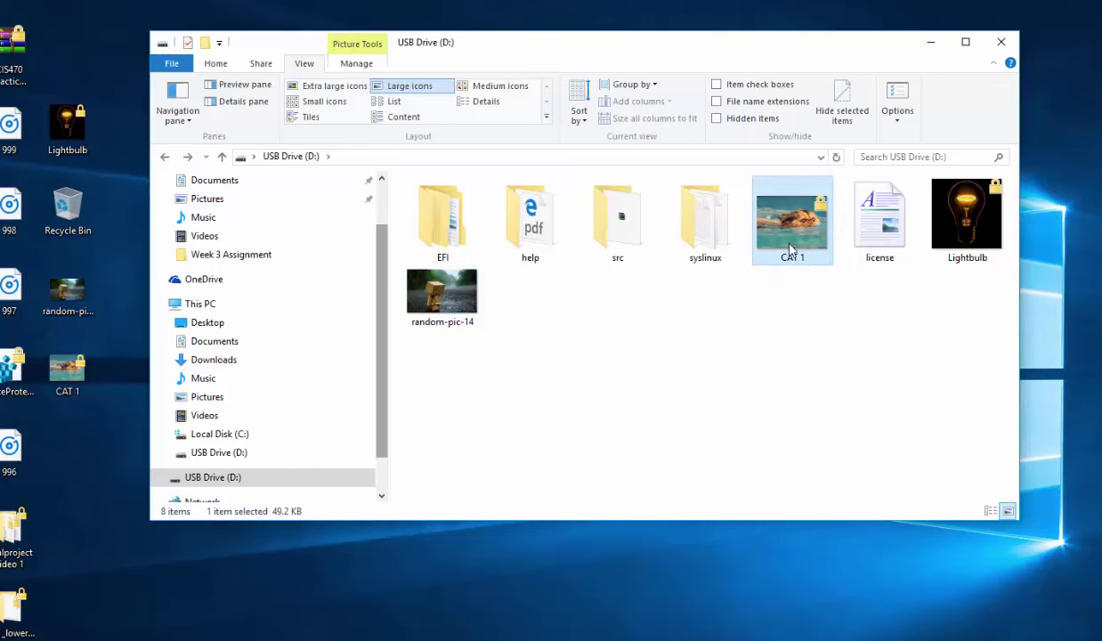
right_click(804, 269)
left_click(890, 497)
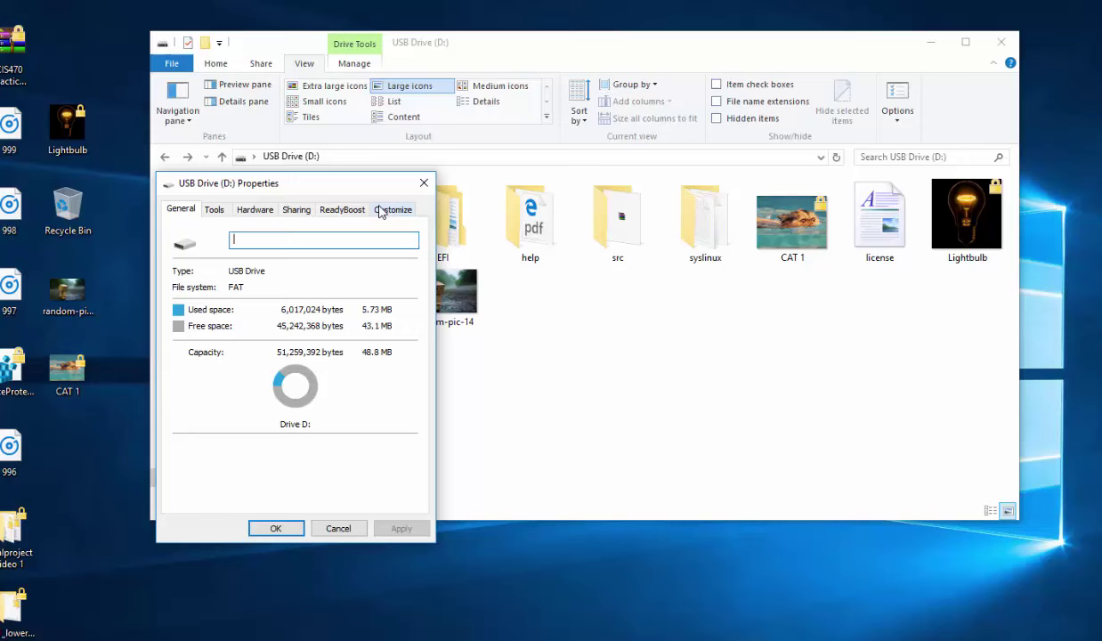
left_click(424, 182)
right_click(769, 237)
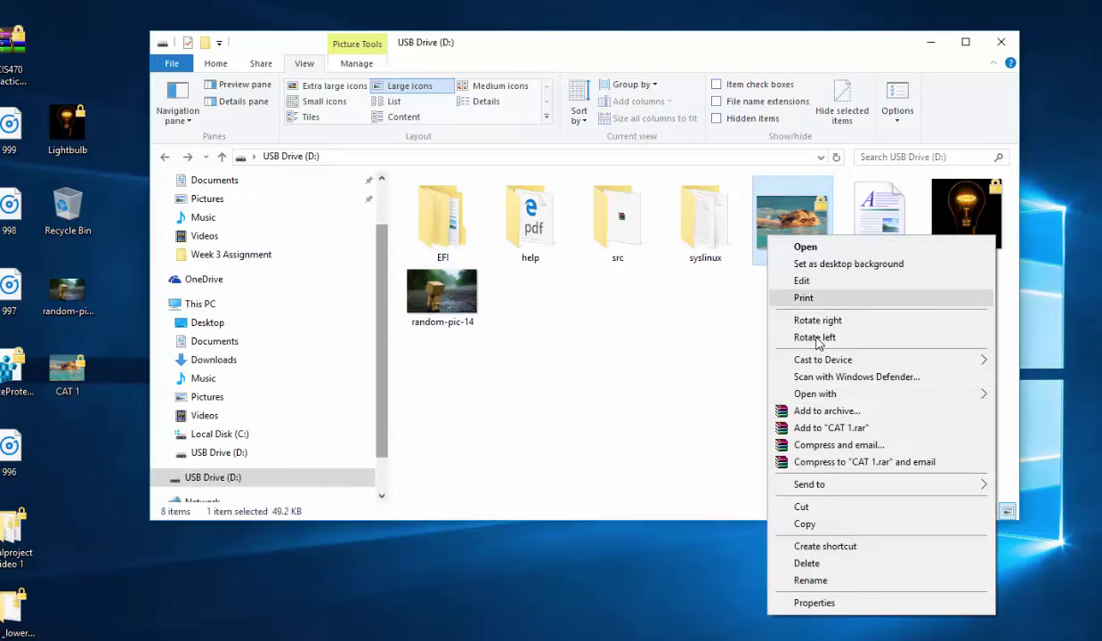
left_click(834, 601)
left_click(921, 538)
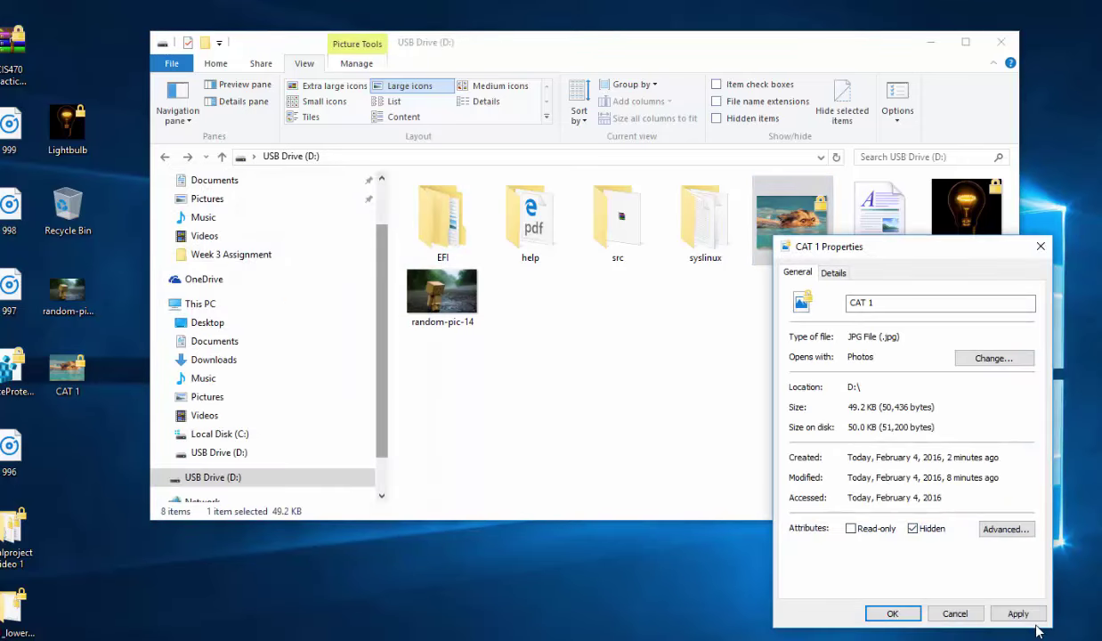
left_click(892, 615)
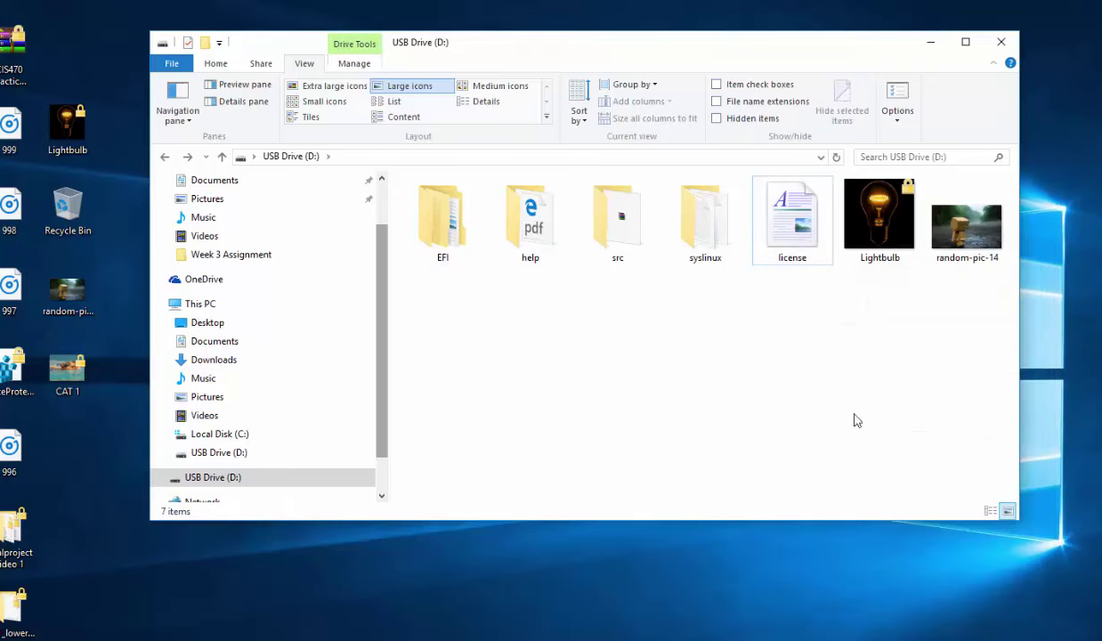
Permanently delete Lightbulb and refresh the D: listing to show 6 items
left_click(877, 236)
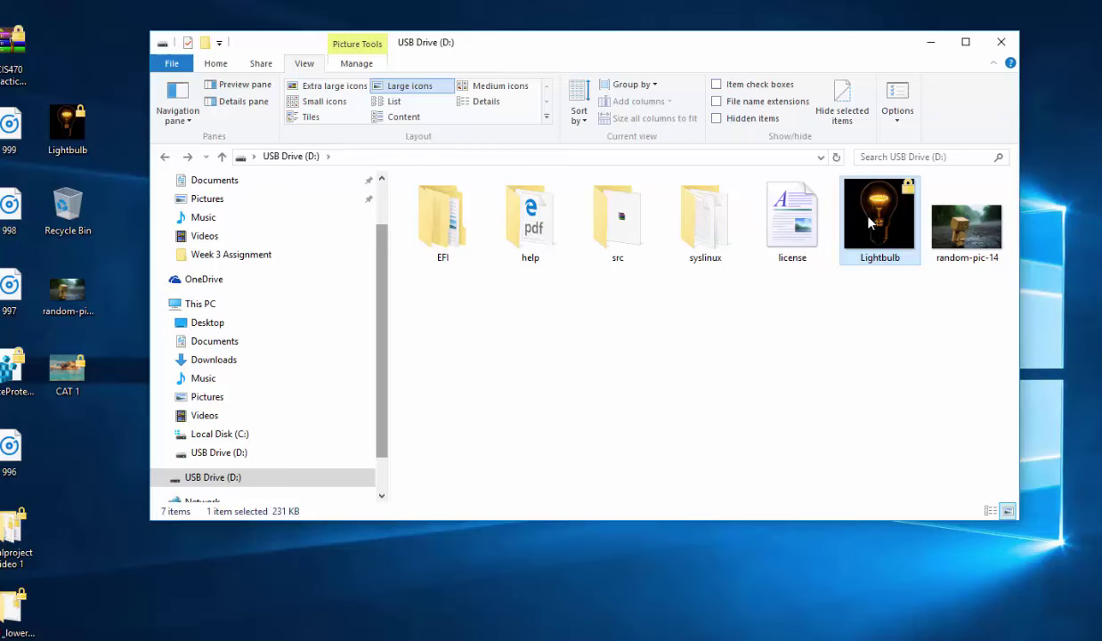
key("Delete")
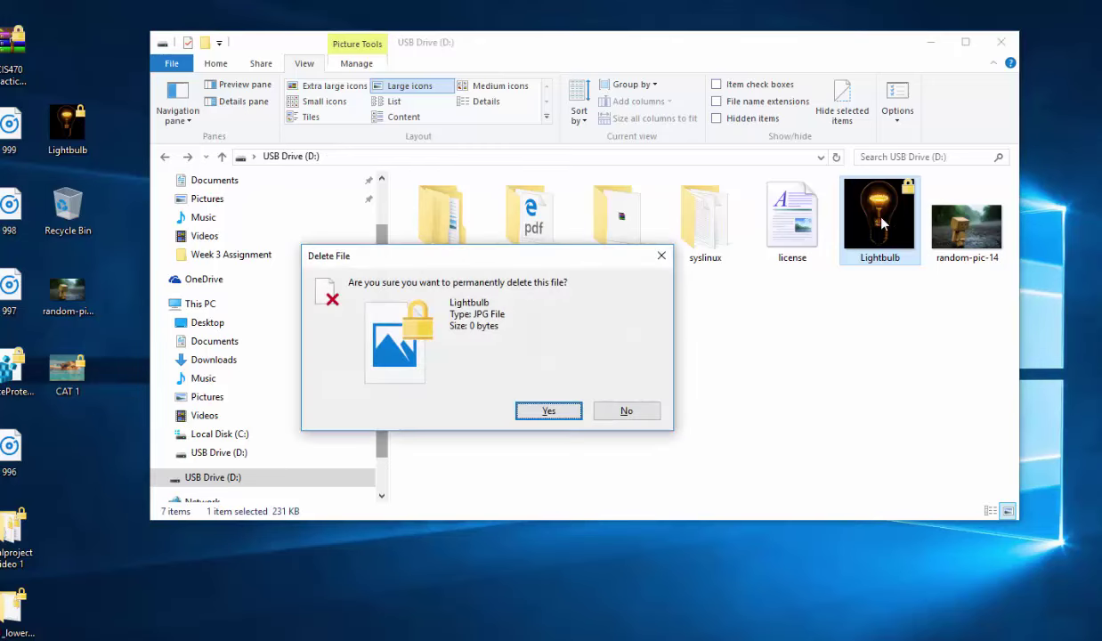
left_click(548, 411)
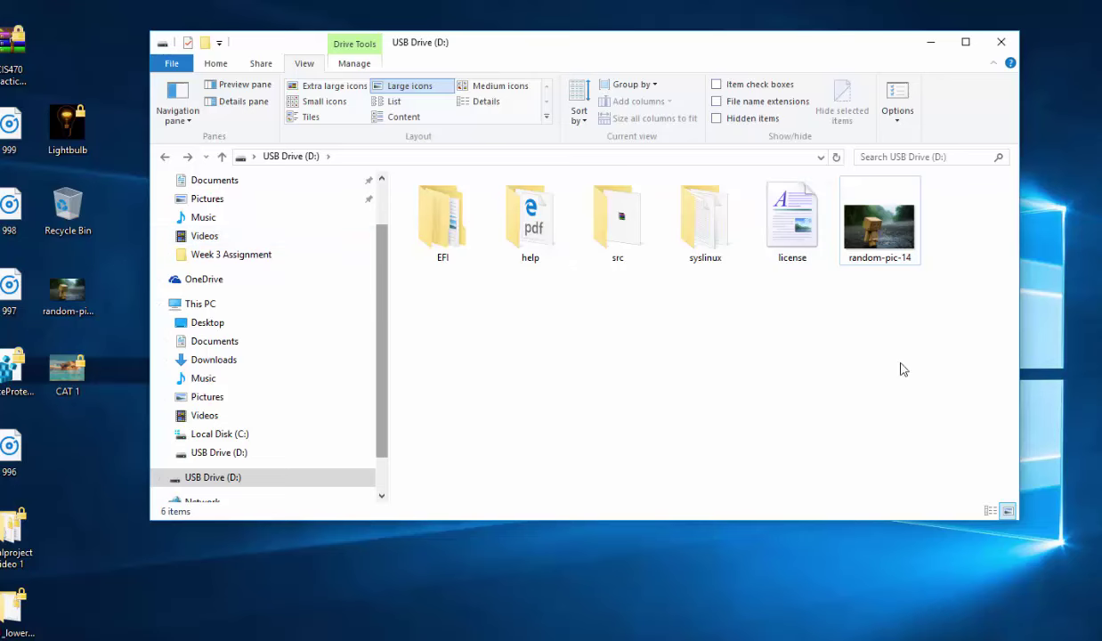
right_click(626, 362)
left_click(686, 448)
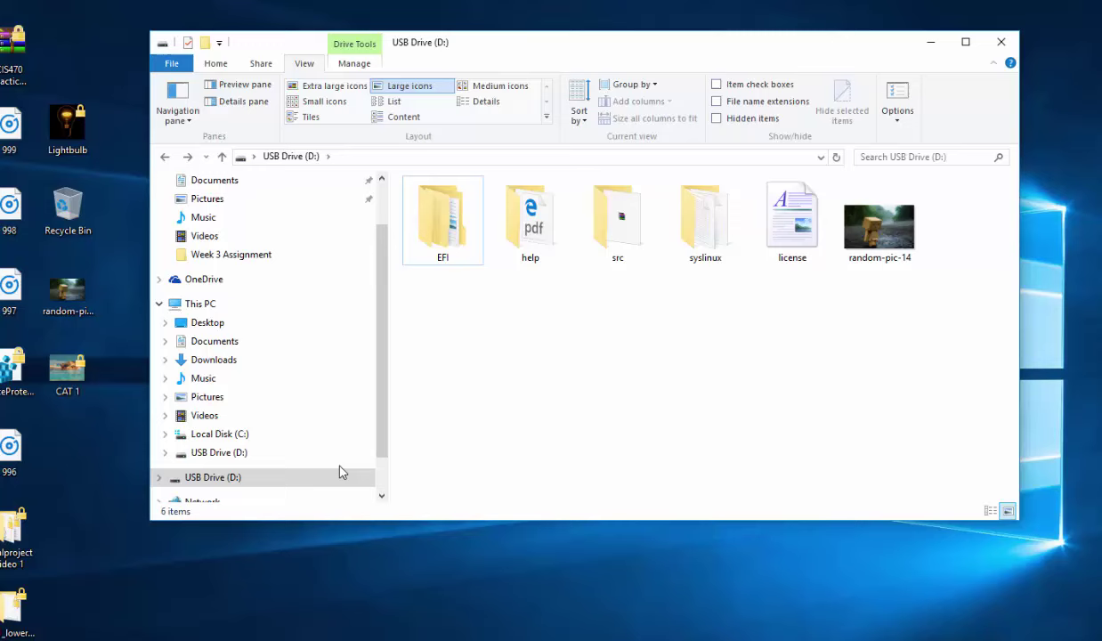
Open Deleted Files Search and choose disk PhysicalDrive1 Partition 0, D: [49.00MB FAT16]
left_click(932, 45)
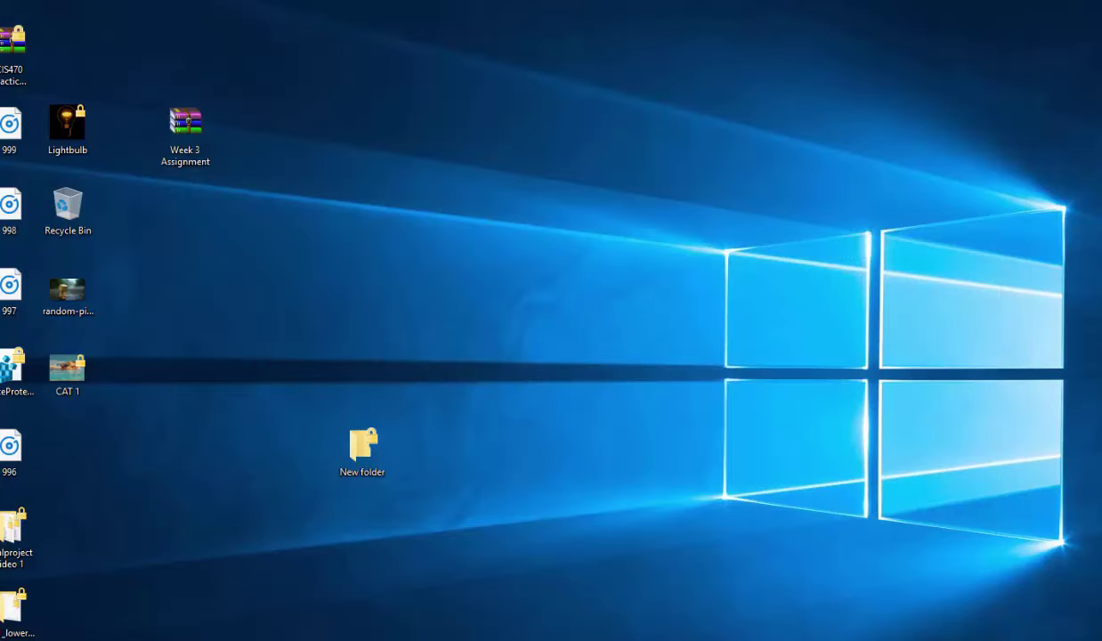
key("alt+Tab")
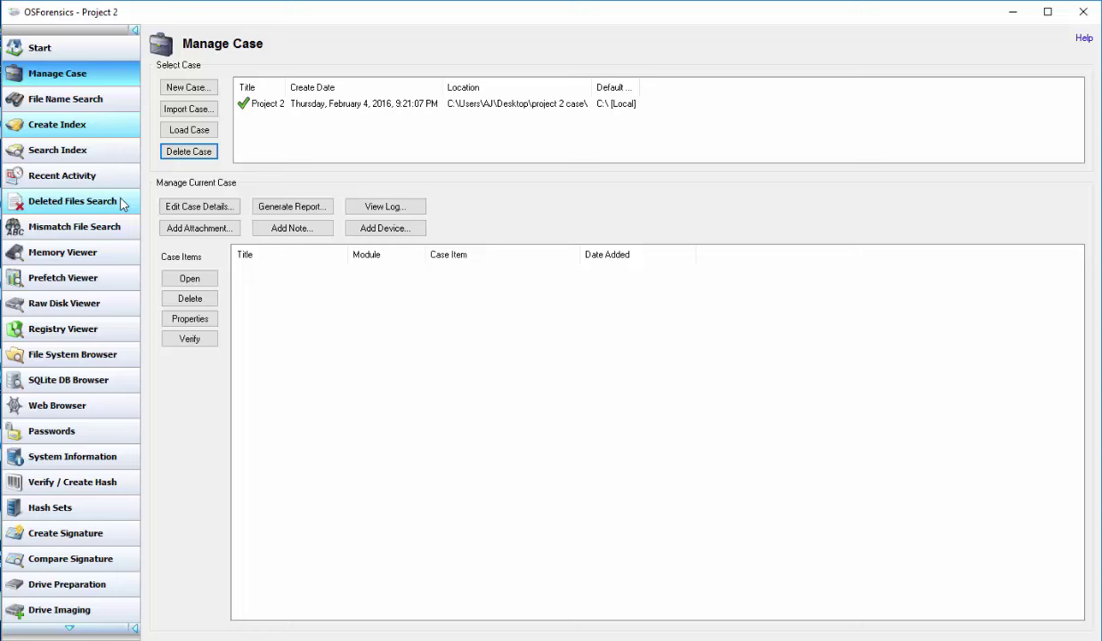
left_click(78, 207)
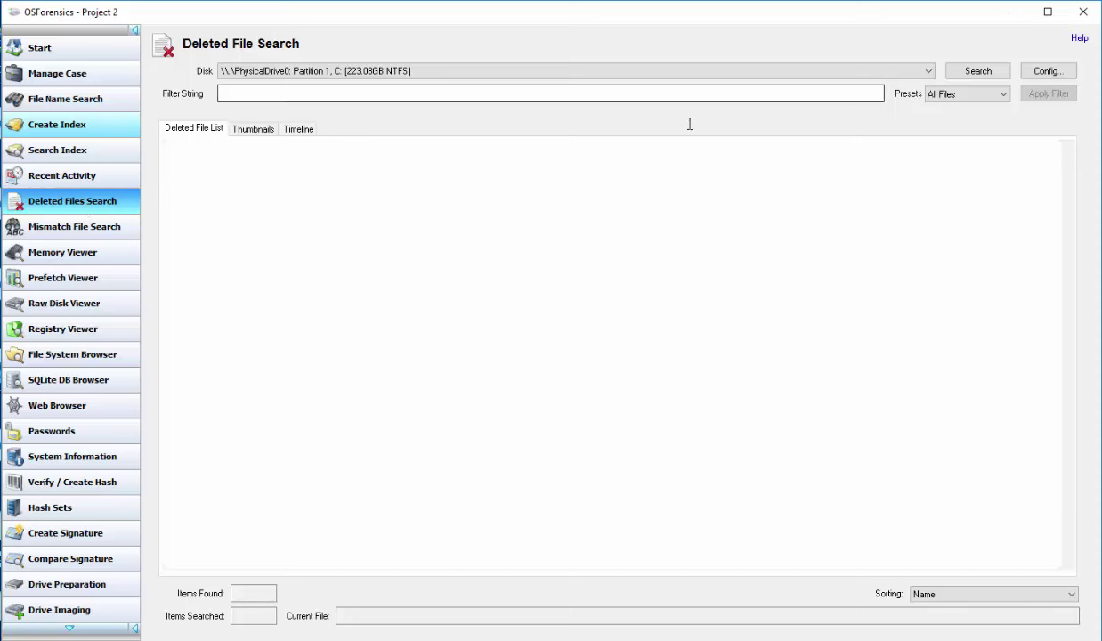
left_click(778, 71)
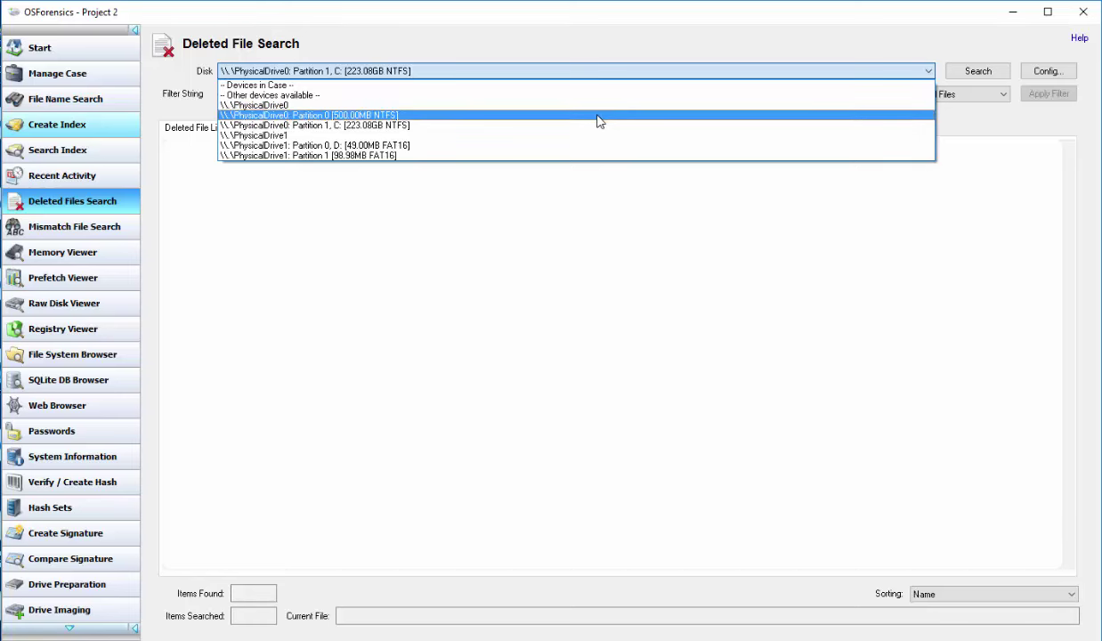
left_click(549, 145)
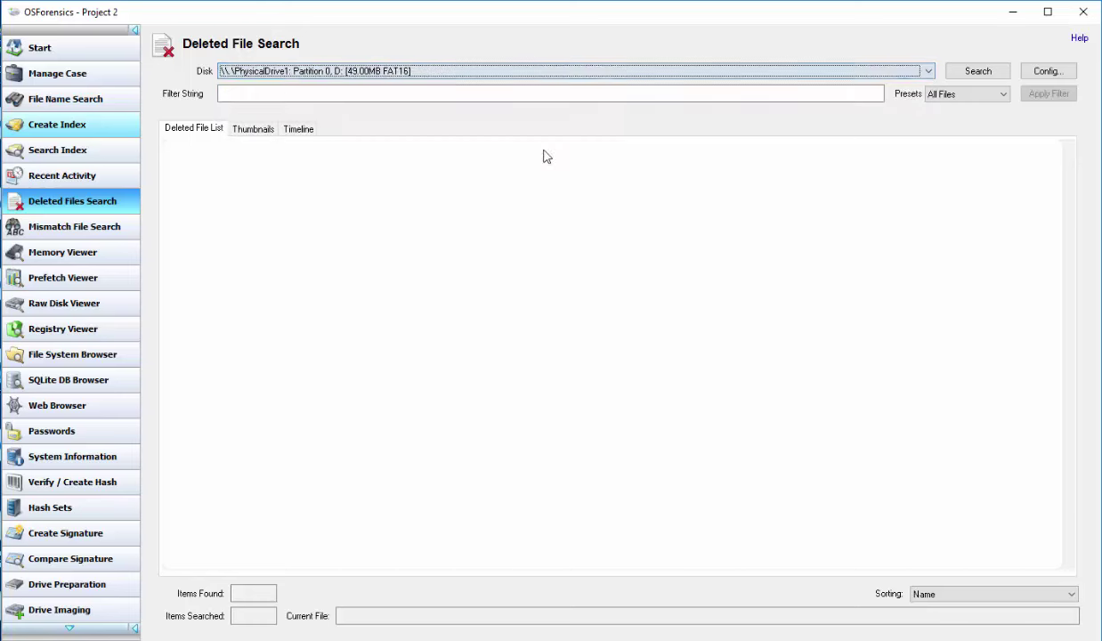
Search D: for deleted files and read the recovered text of Deleted bad information.txt
left_click(978, 74)
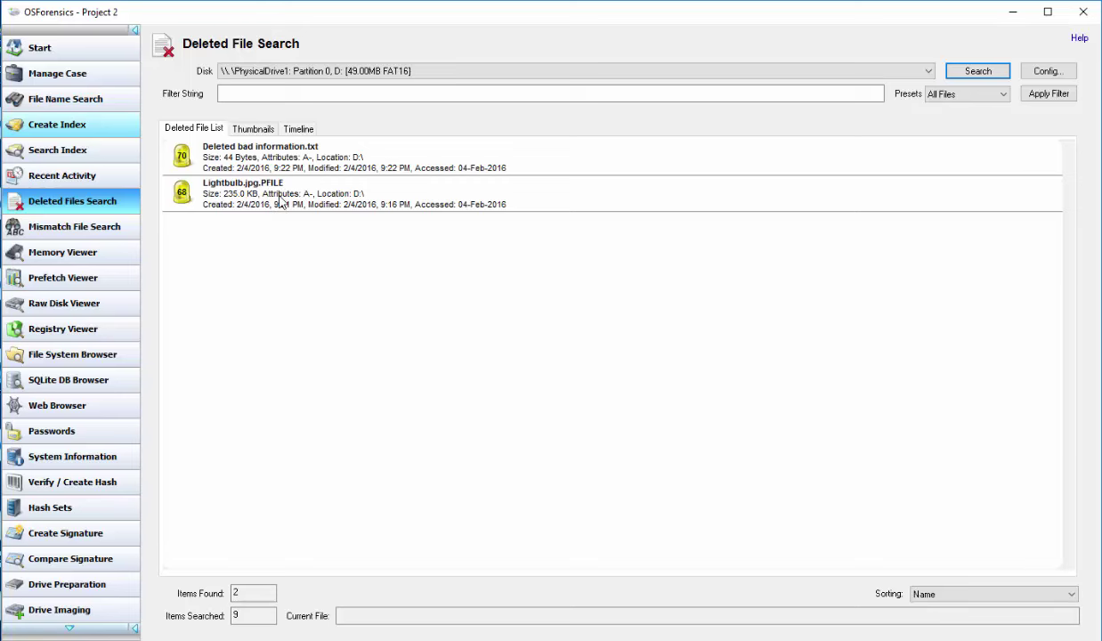
left_click(255, 129)
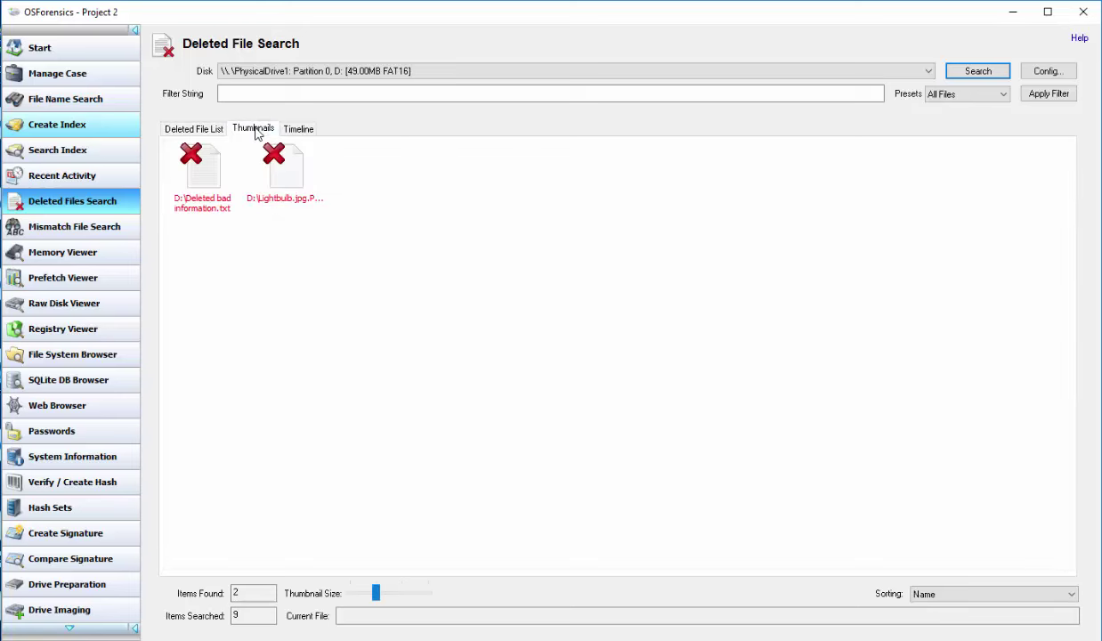
double_click(209, 191)
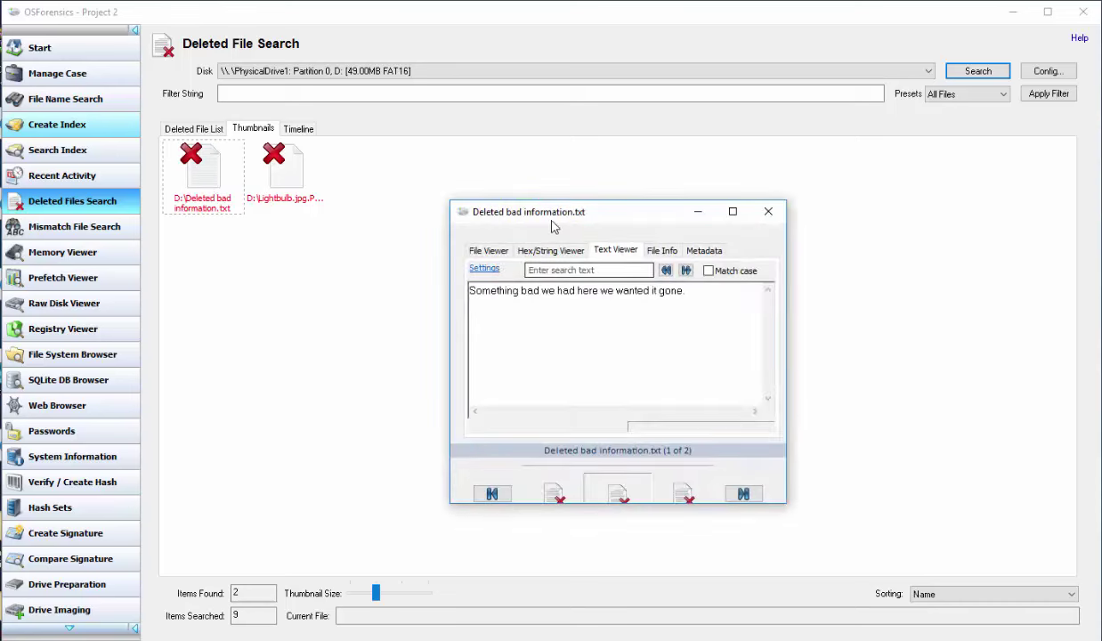
left_click_drag(539, 212, 471, 202)
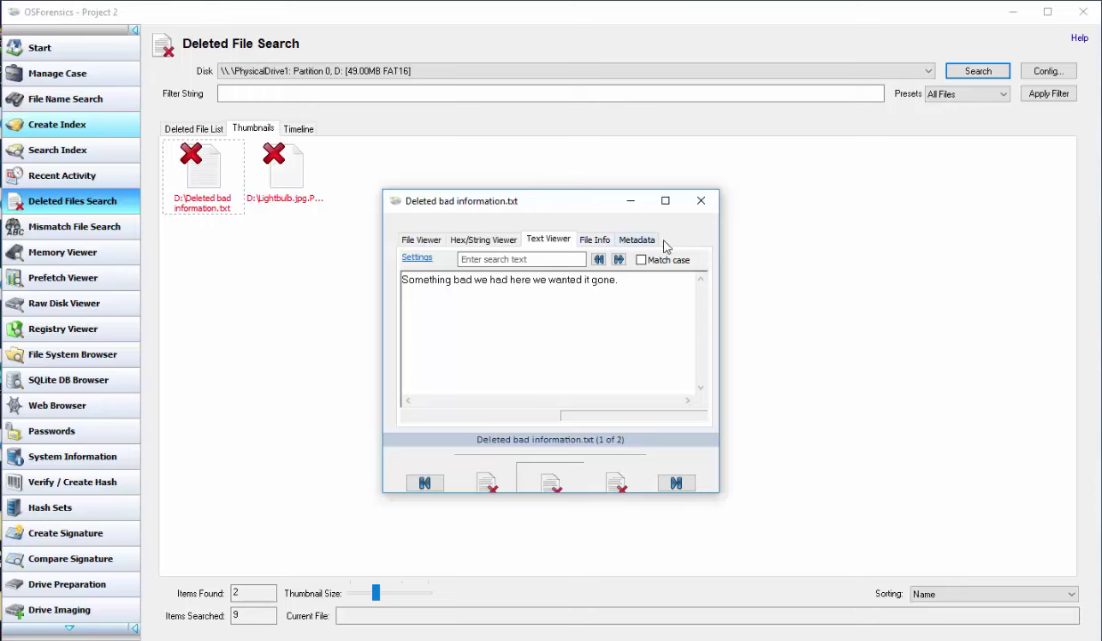
left_click(700, 201)
left_click(206, 134)
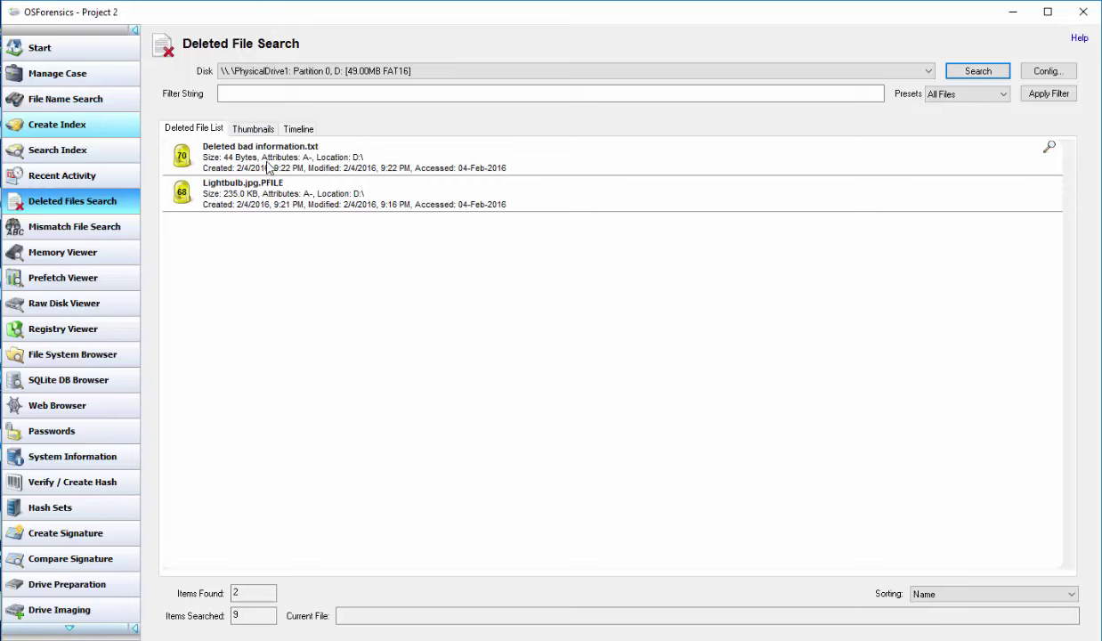
Open Lightbulb.jpg.PFILE and check its File Viewer, Text, File Info, Metadata and Hex tabs
left_click(256, 130)
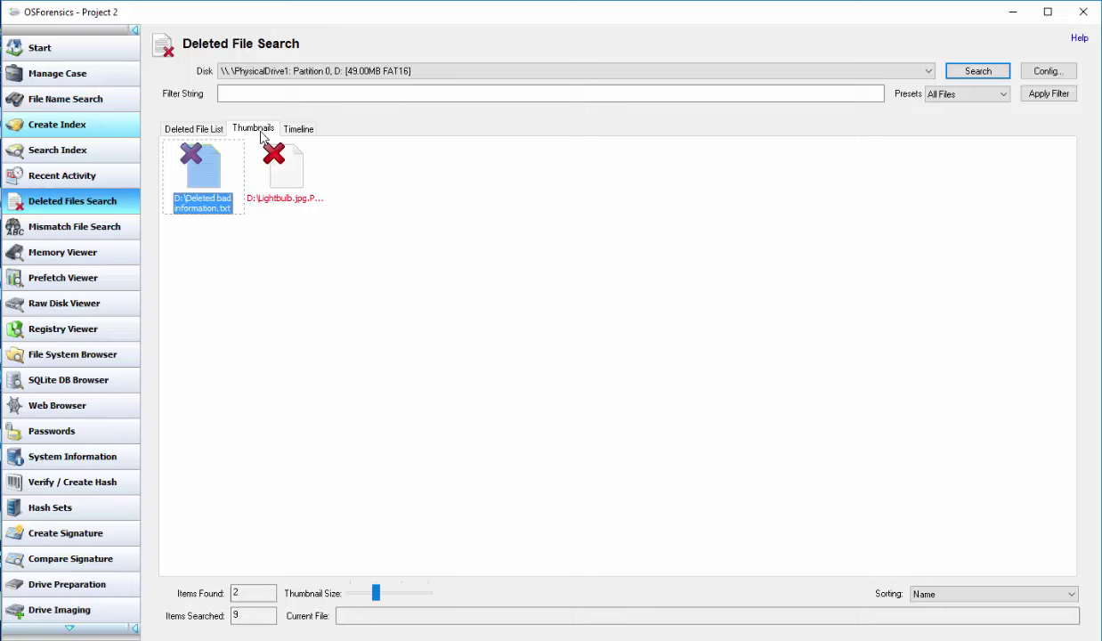
double_click(301, 169)
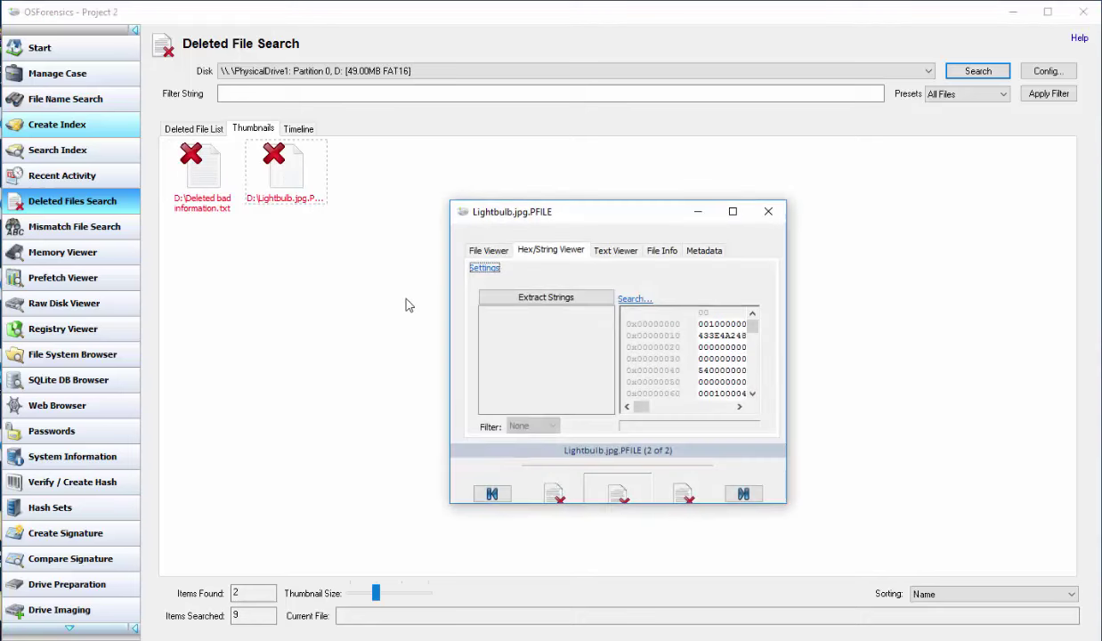
left_click(486, 251)
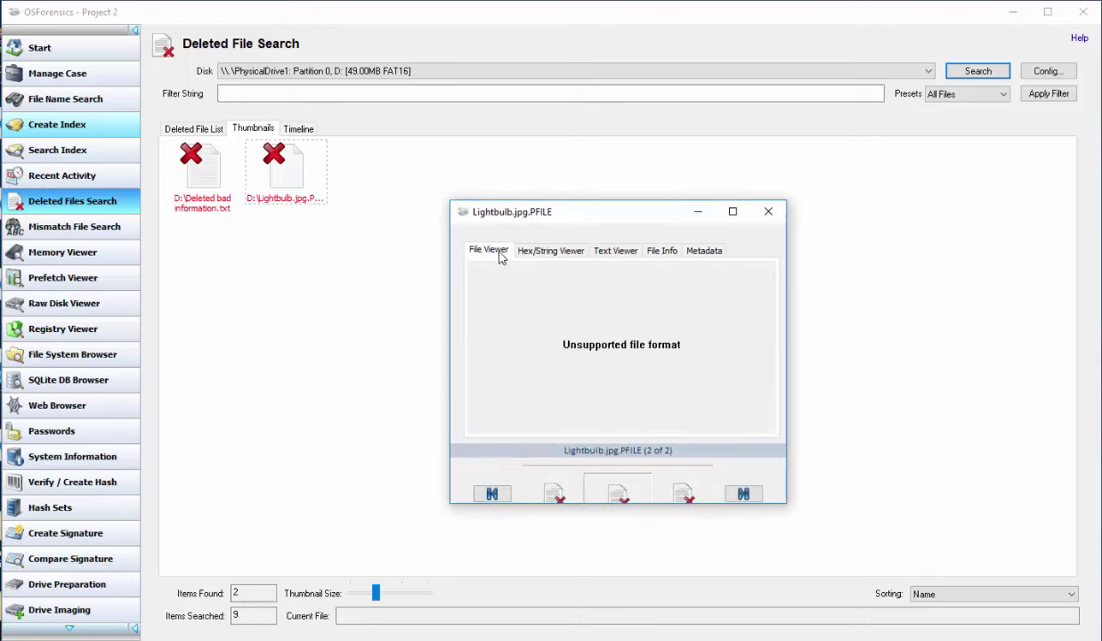
left_click(615, 251)
left_click(661, 251)
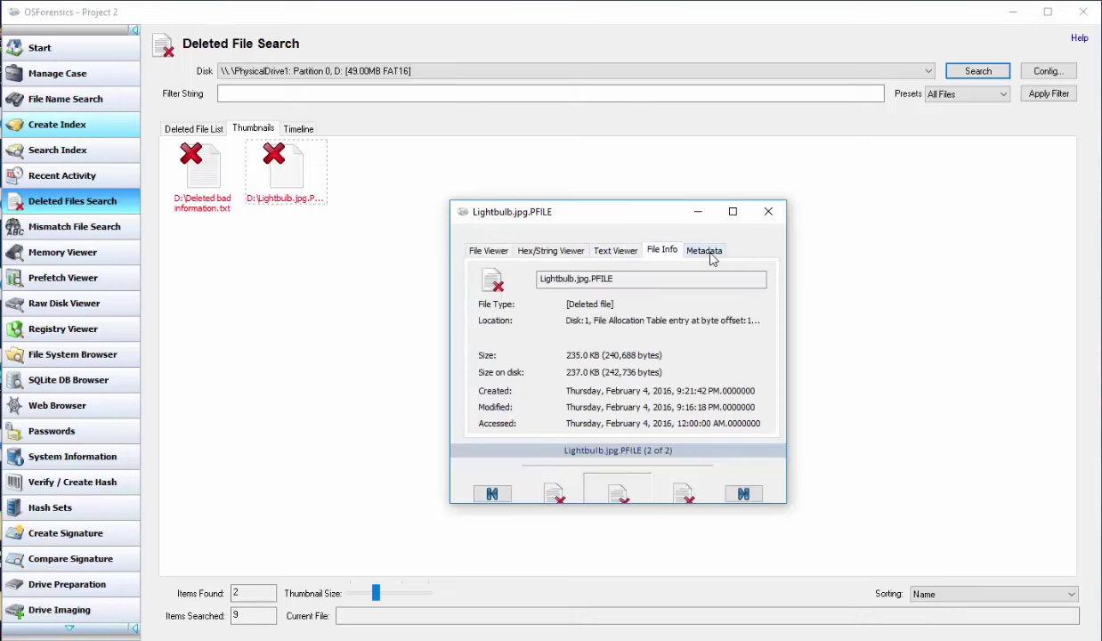
left_click(703, 250)
left_click(550, 250)
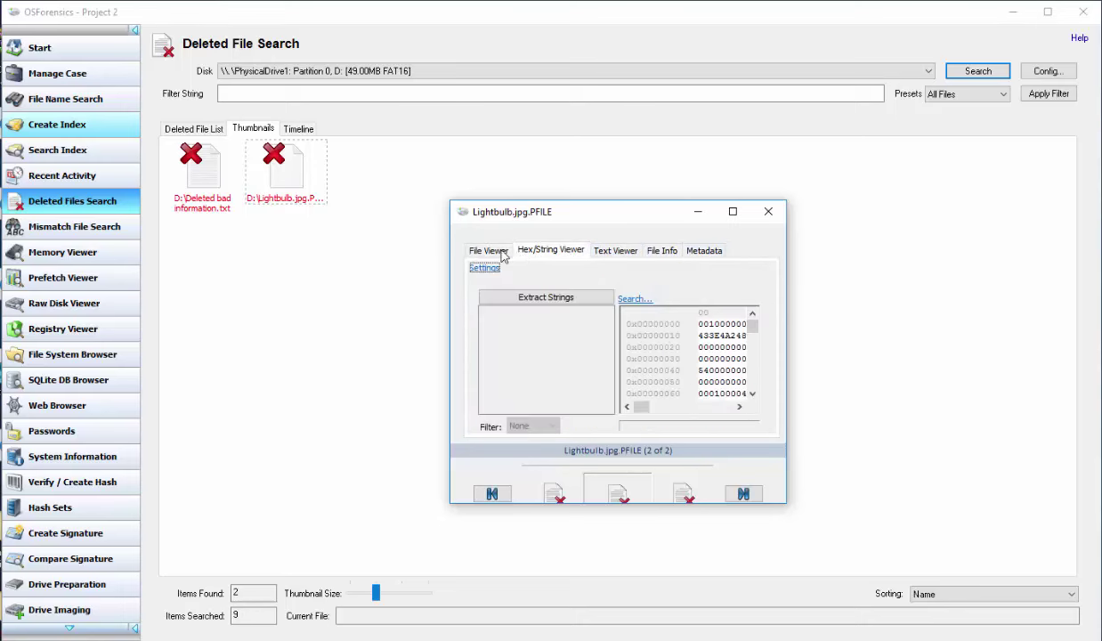
left_click(487, 250)
Enlarge the viewer, recheck the file's details, metadata and hex strings, then close it
left_click_drag(550, 222, 439, 165)
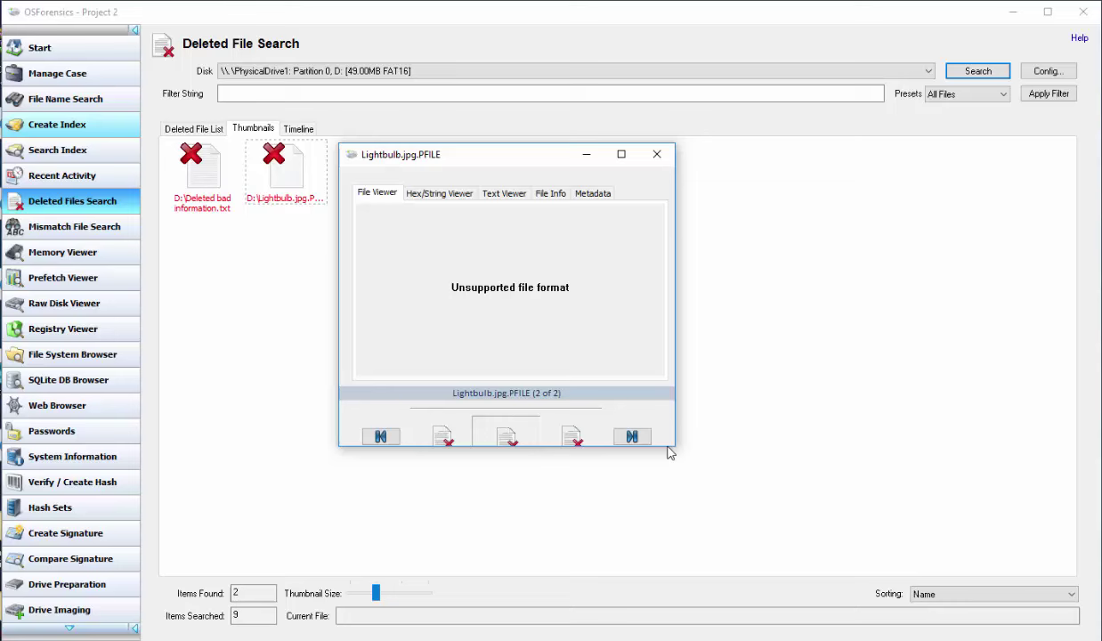
left_click_drag(672, 448, 749, 502)
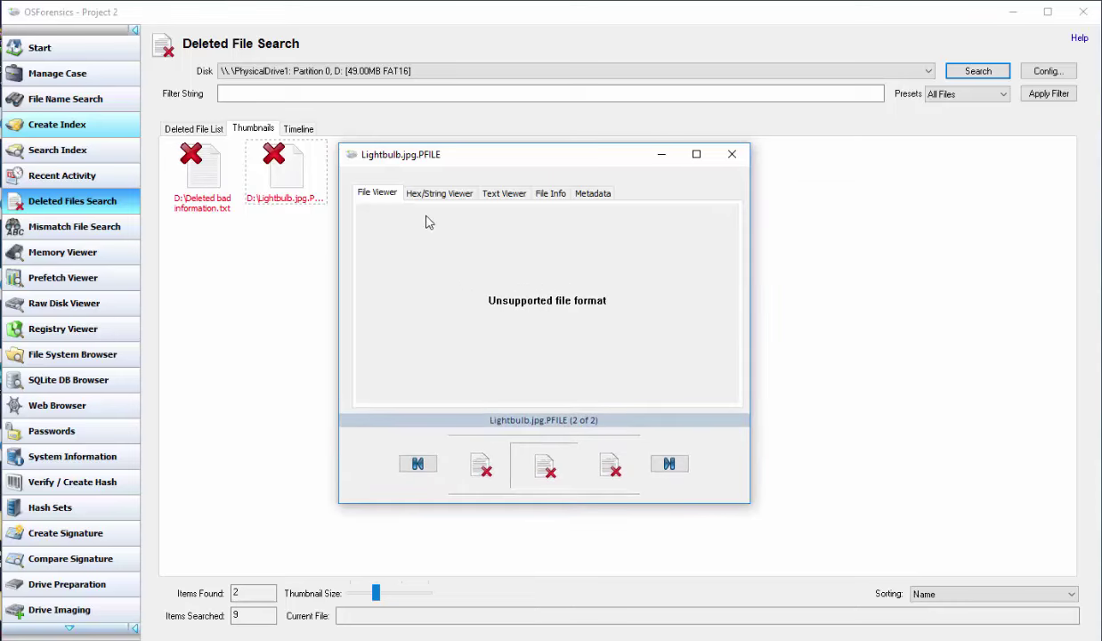
left_click_drag(402, 153, 464, 163)
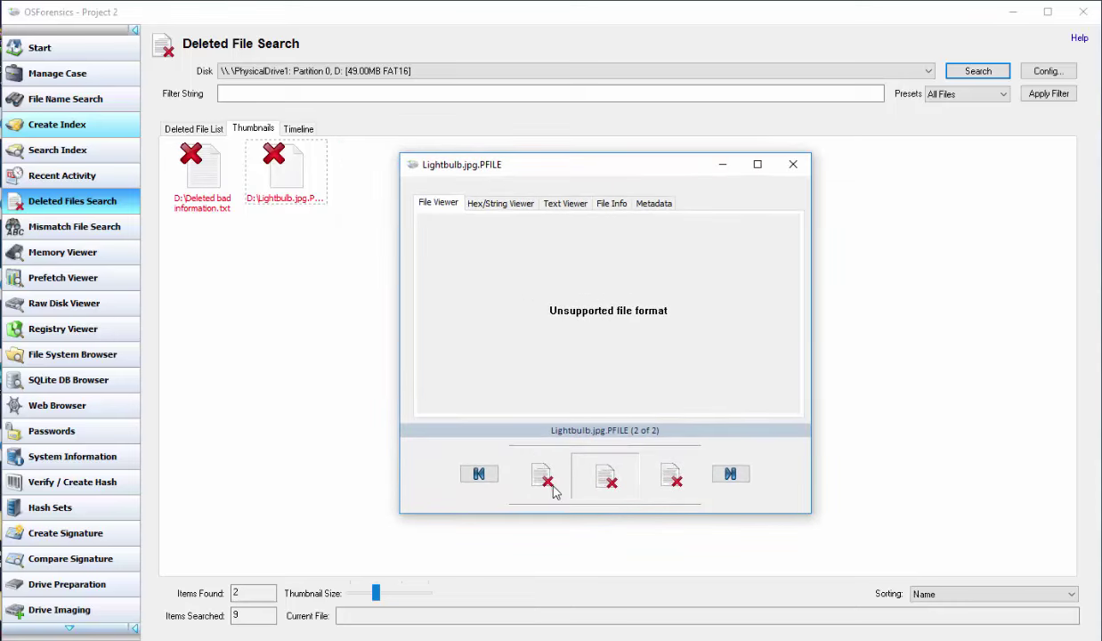
left_click(617, 205)
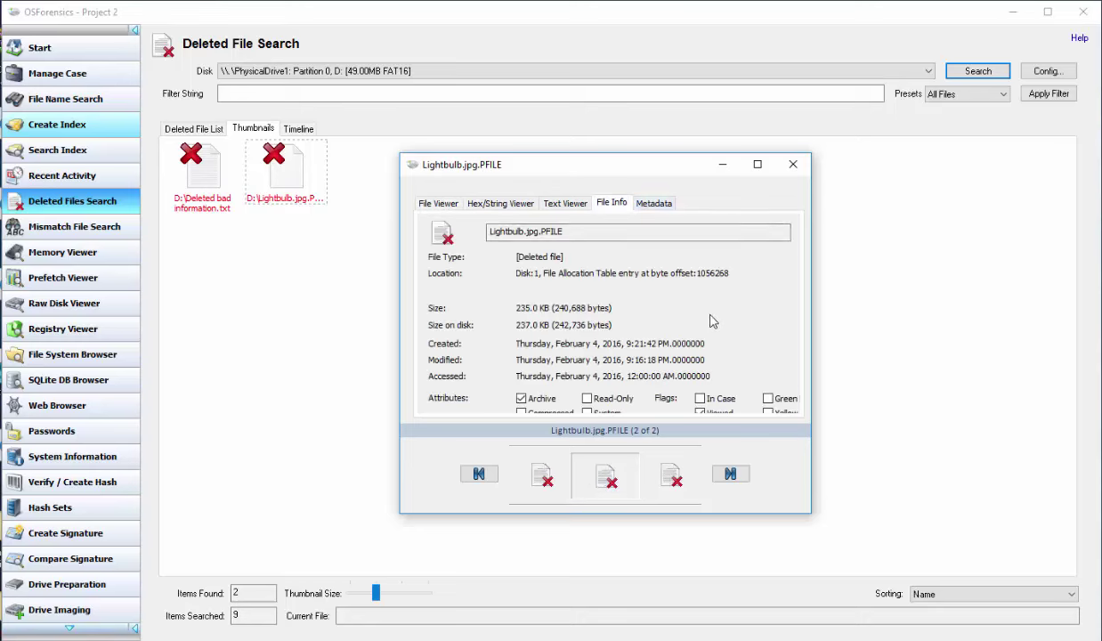
left_click(654, 204)
left_click(516, 209)
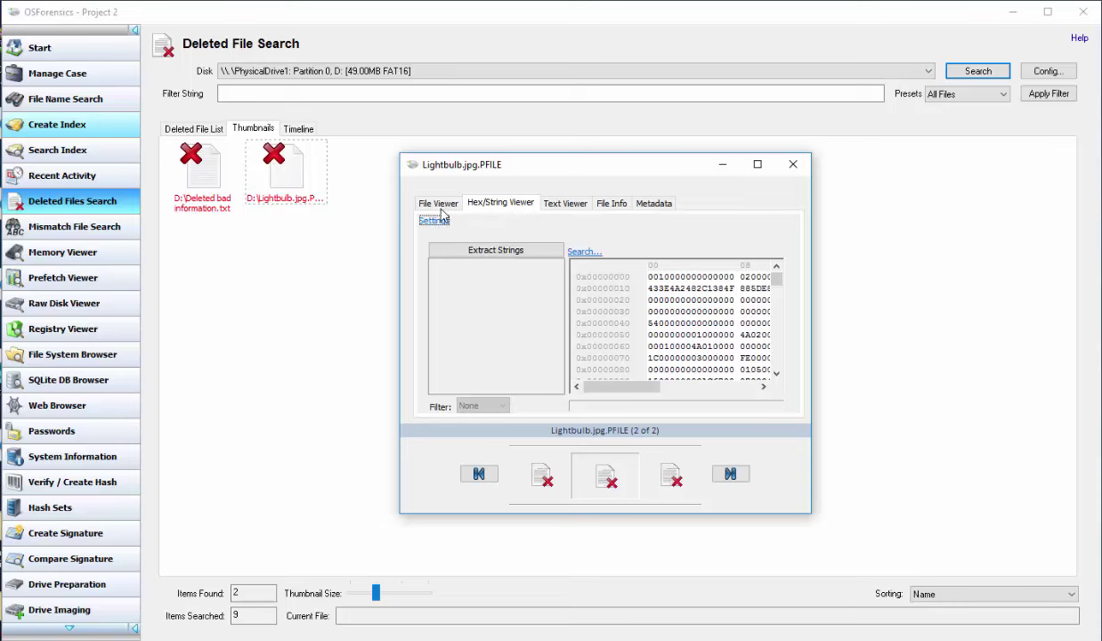
left_click(431, 203)
left_click(471, 204)
left_click(791, 164)
Save the recovered Lightbulb.jpg.PFILE to the Desktop and accept the restore quality warning
right_click(312, 184)
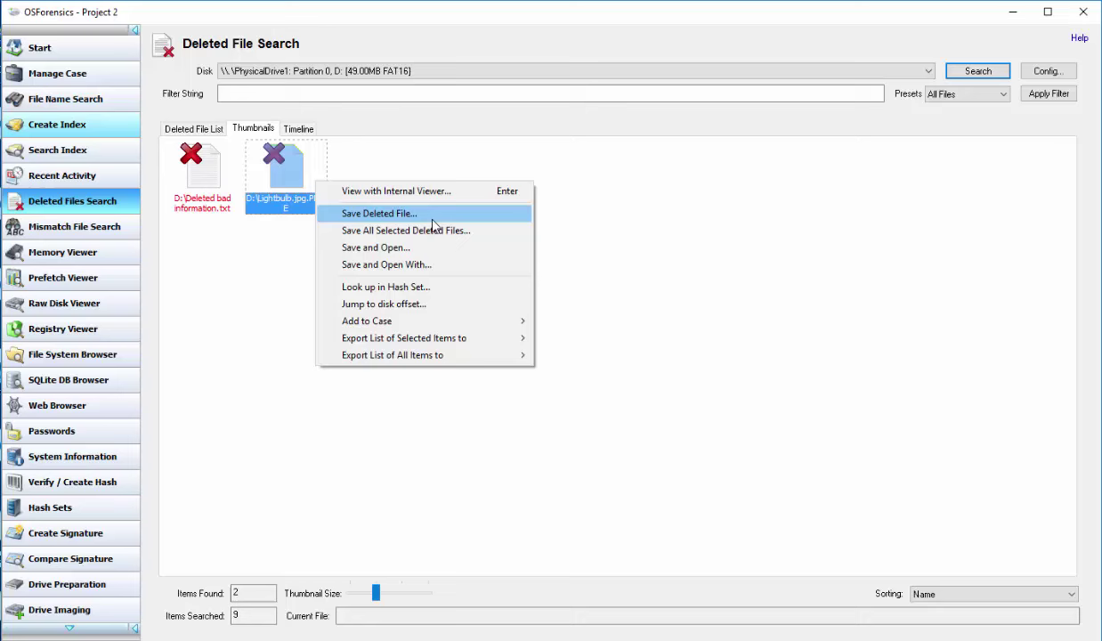
left_click(433, 263)
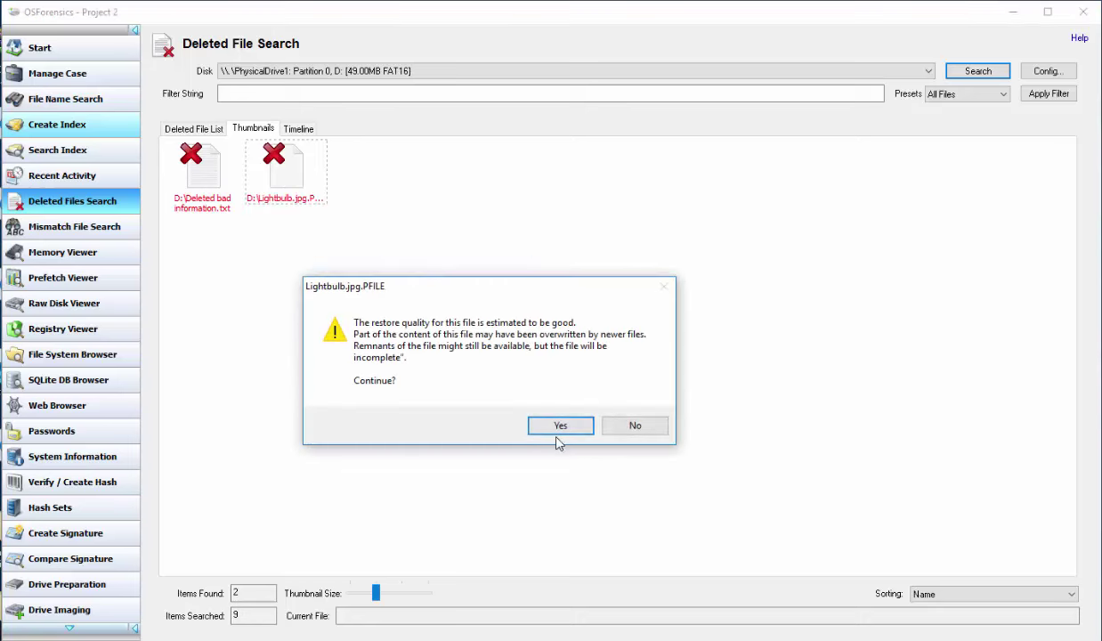
left_click(561, 427)
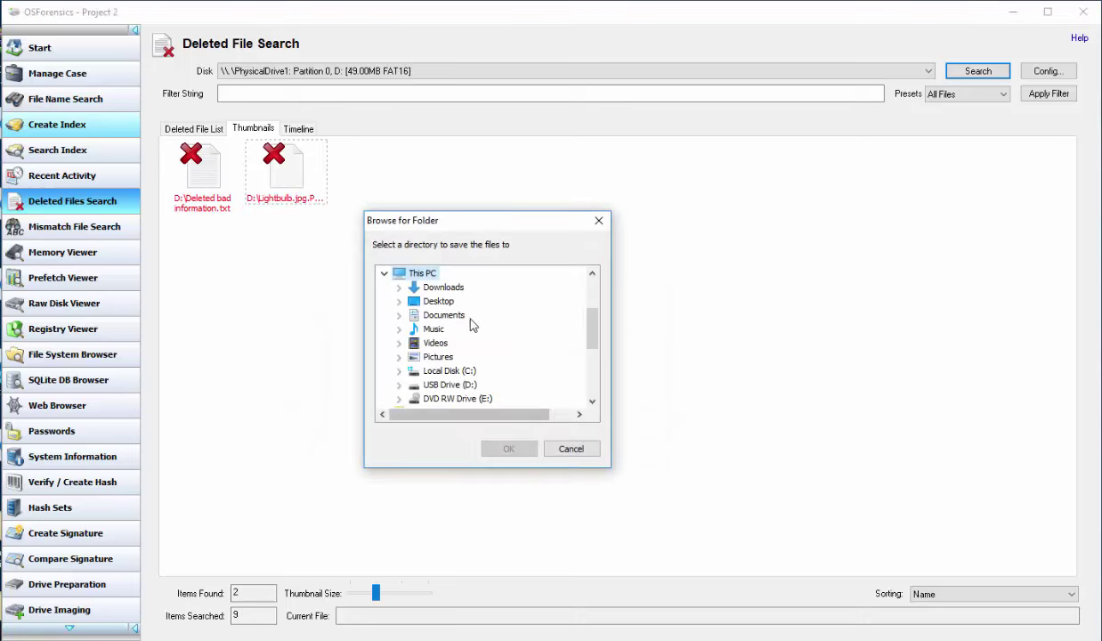
left_click_drag(592, 325, 587, 300)
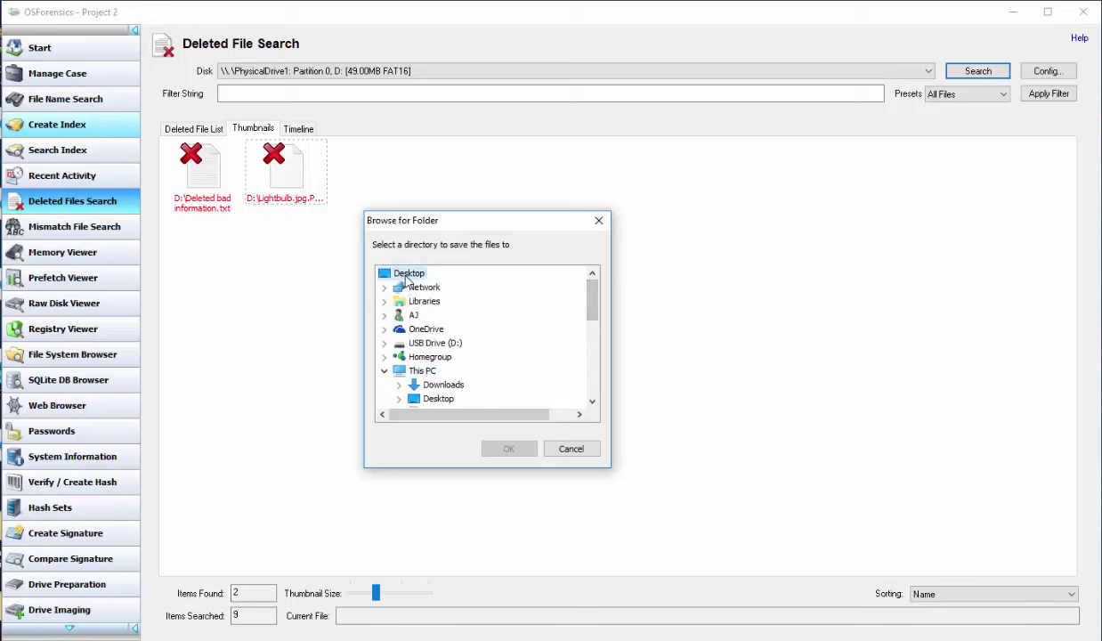
left_click(510, 448)
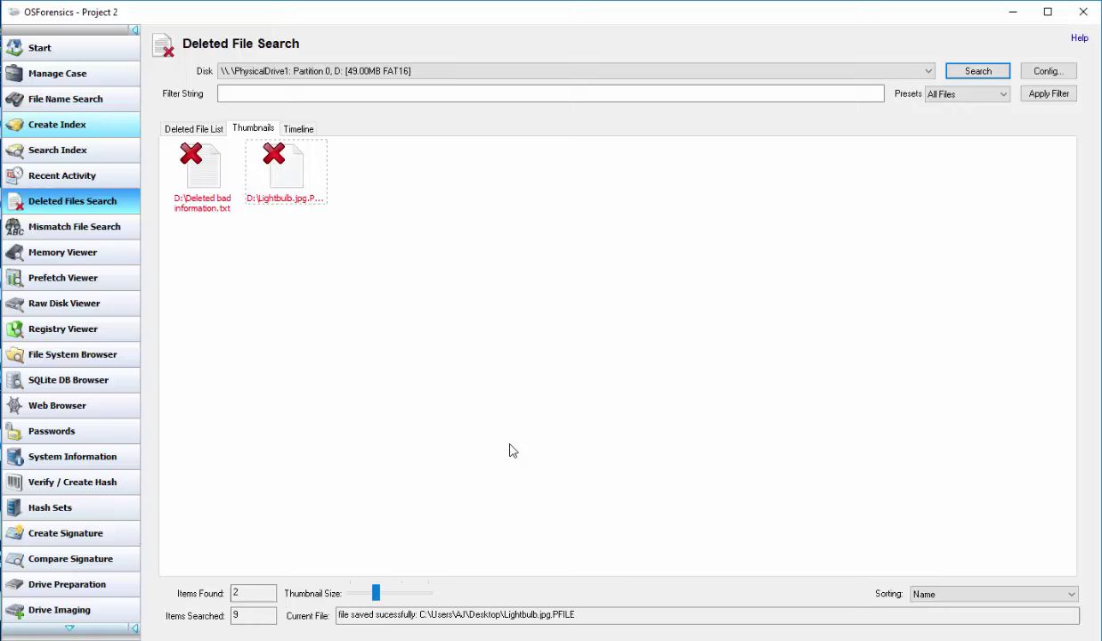
Minimize OSForensics and open the recovered Lightbulb.jpg.PFILE in Paint, which can't read it
left_click(1012, 12)
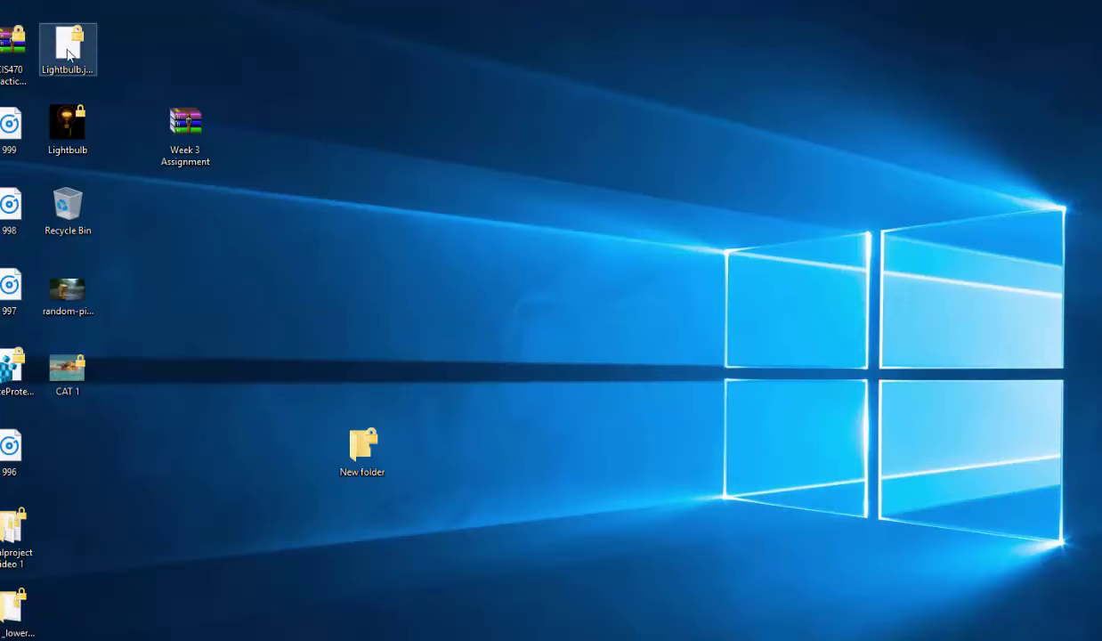
left_click_drag(68, 44, 470, 208)
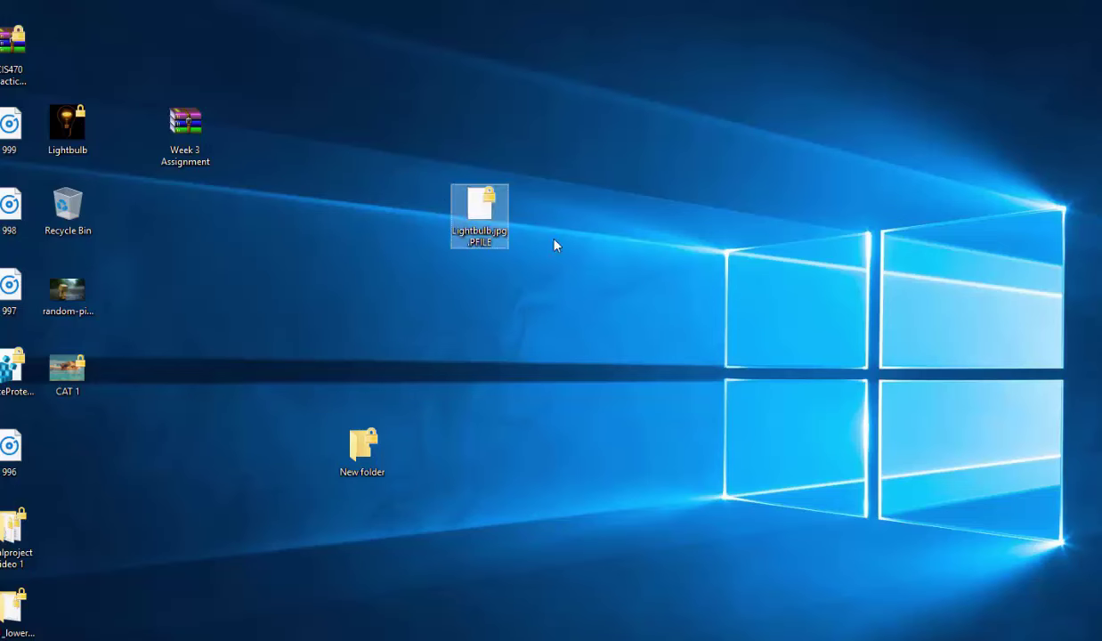
left_click_drag(470, 108, 569, 258)
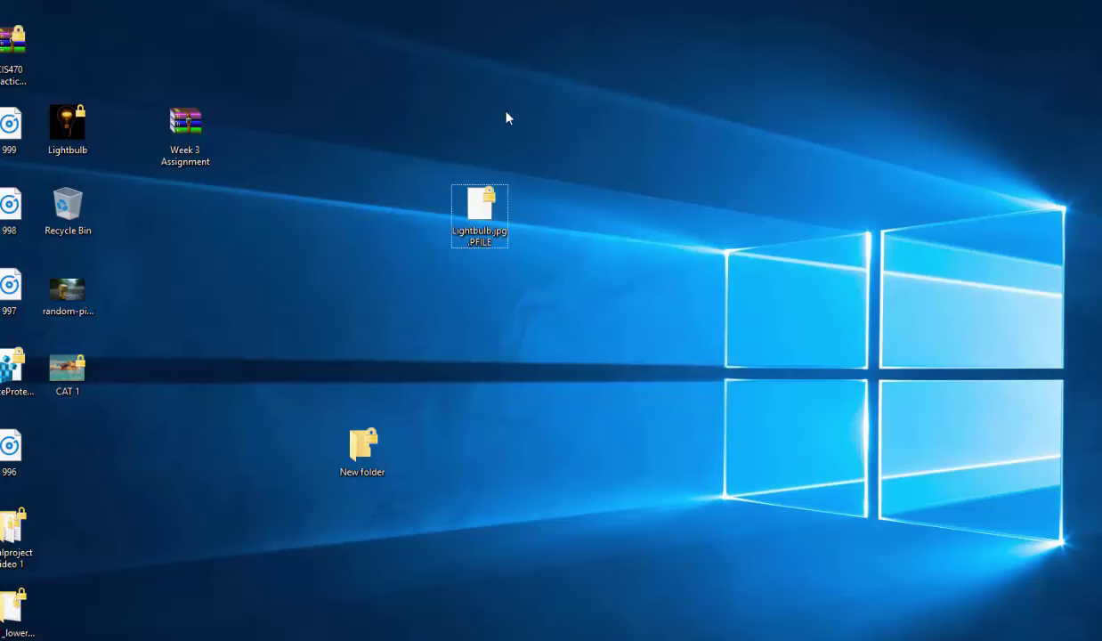
right_click(470, 208)
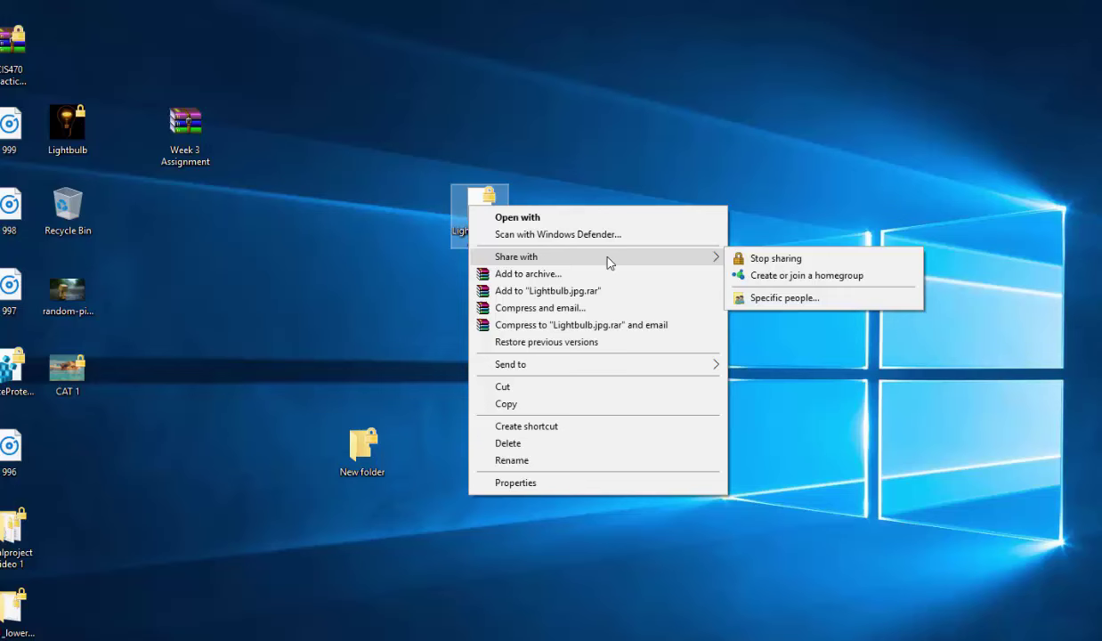
left_click(539, 217)
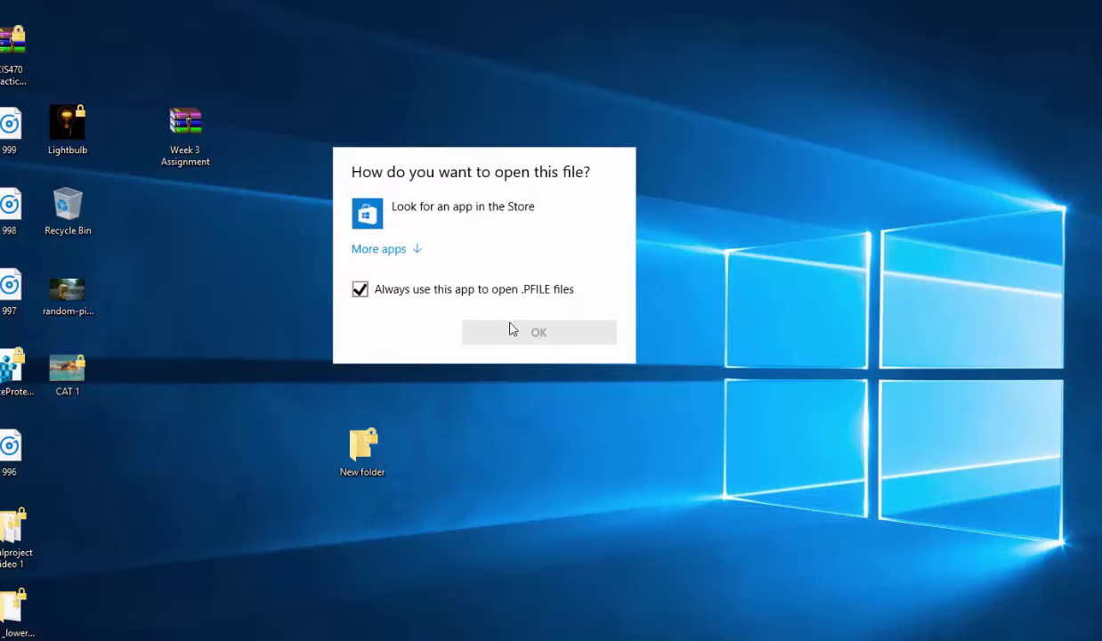
left_click(378, 250)
left_click(415, 370)
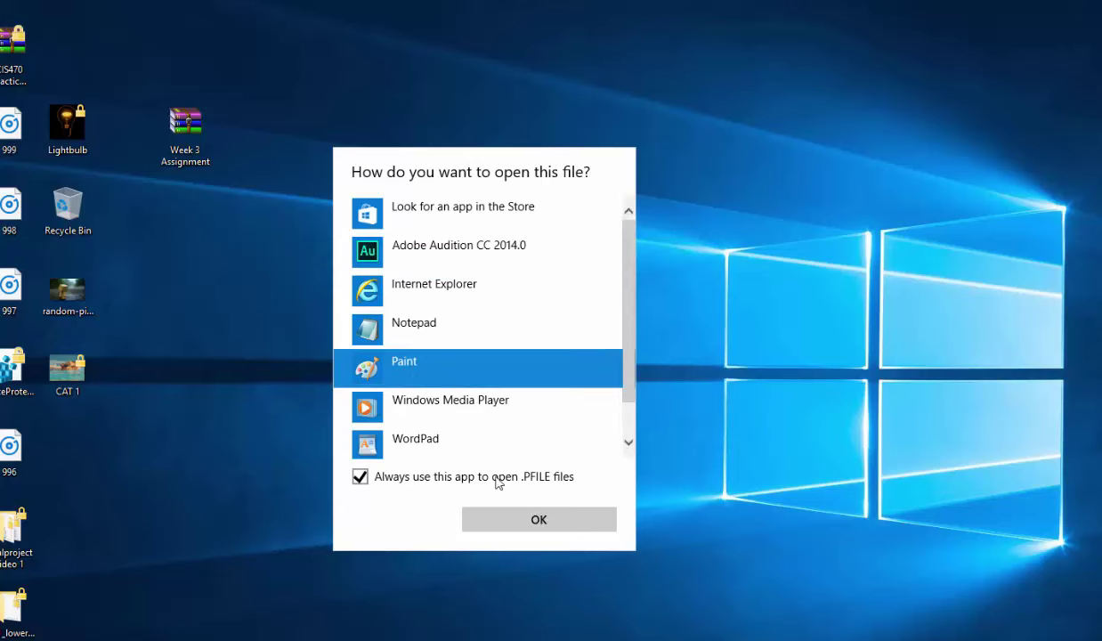
left_click(526, 519)
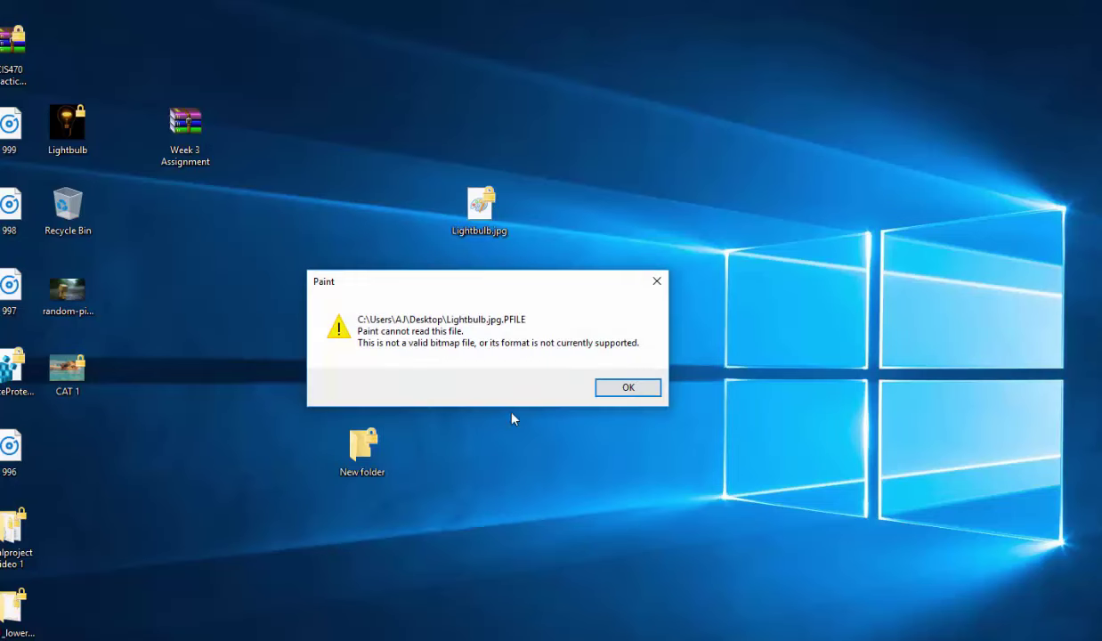
left_click(618, 392)
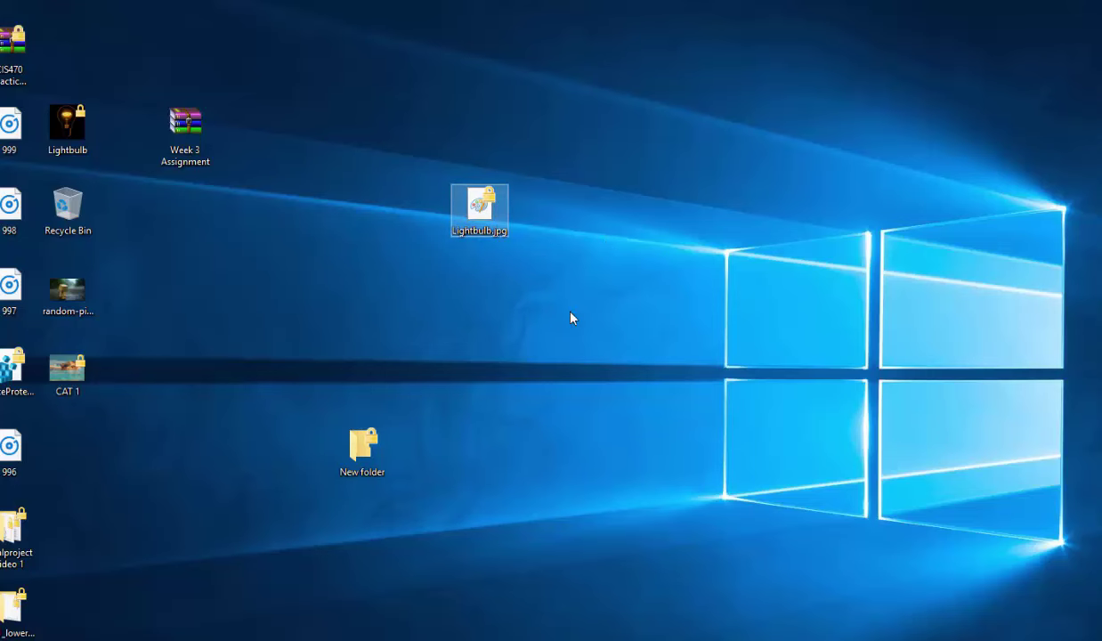
Refresh the desktop and retry opening Lightbulb.jpg in Paint, which again fails to read it
right_click(609, 294)
left_click(646, 375)
left_click_drag(531, 136, 613, 210)
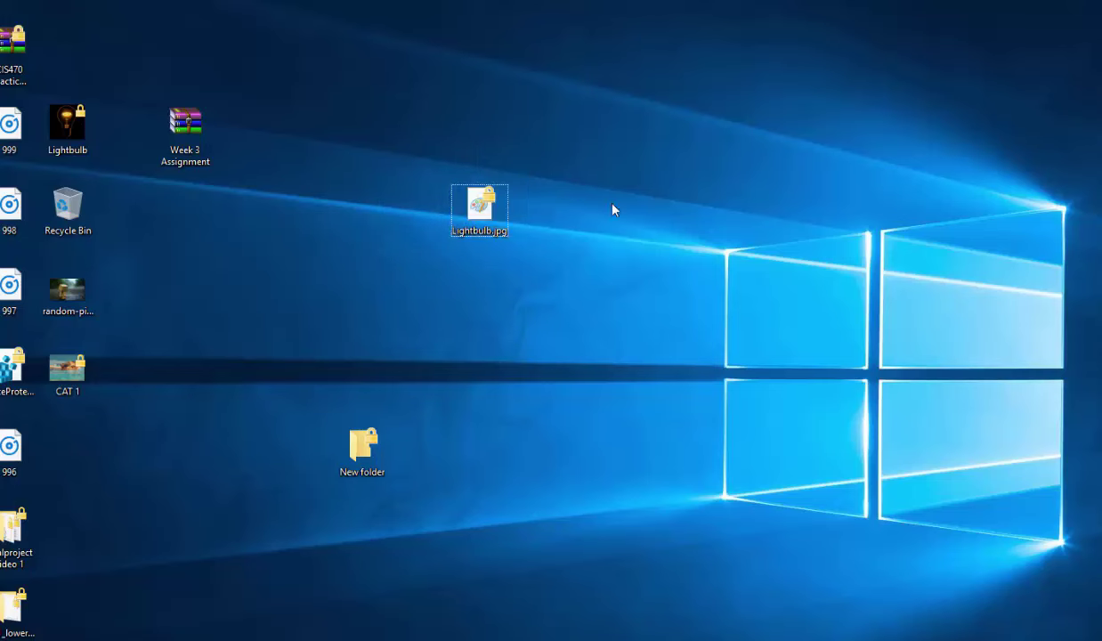
right_click(485, 214)
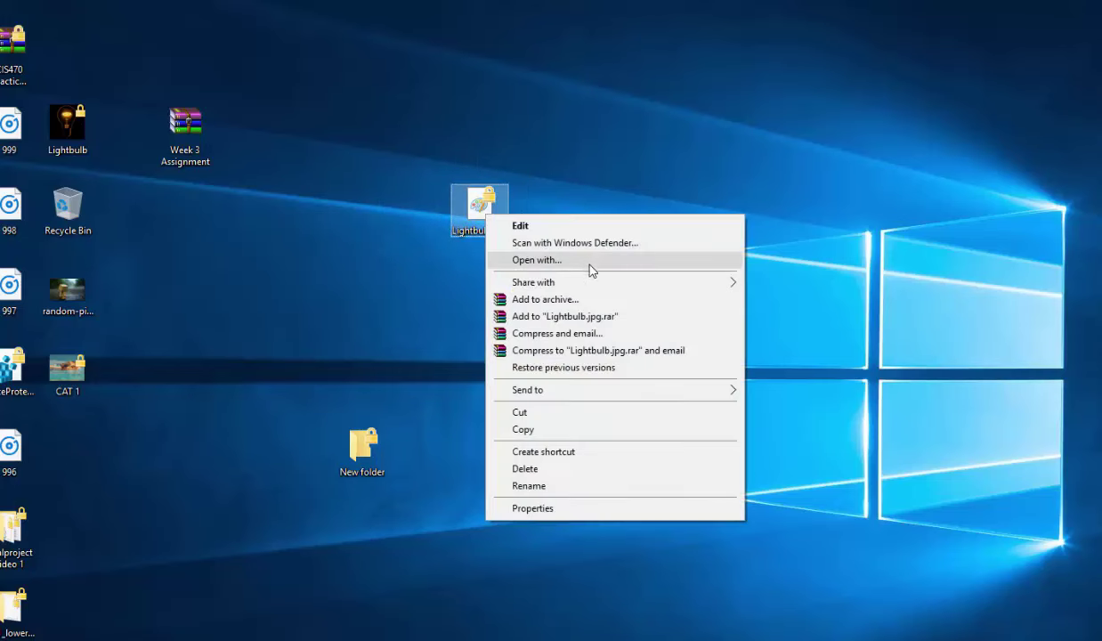
left_click(586, 262)
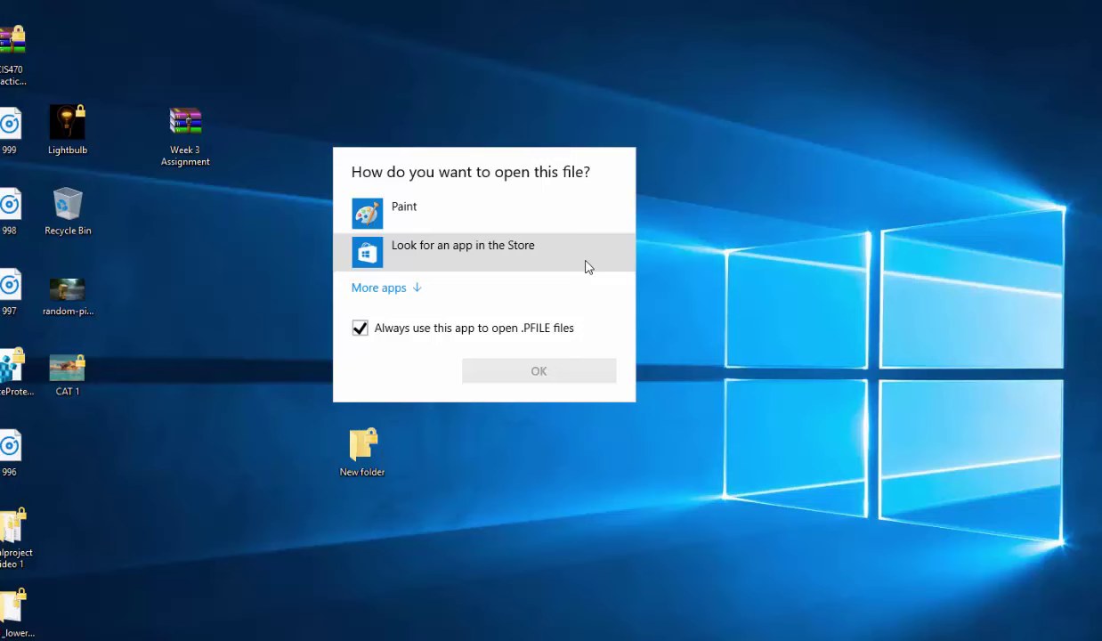
left_click(416, 216)
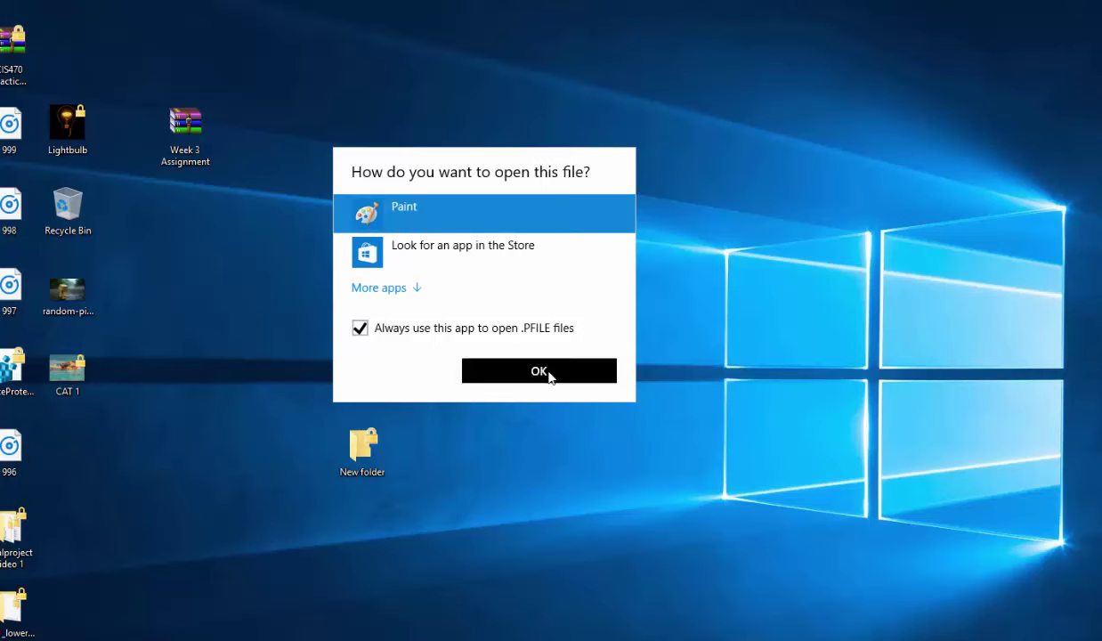
left_click(551, 374)
left_click(627, 388)
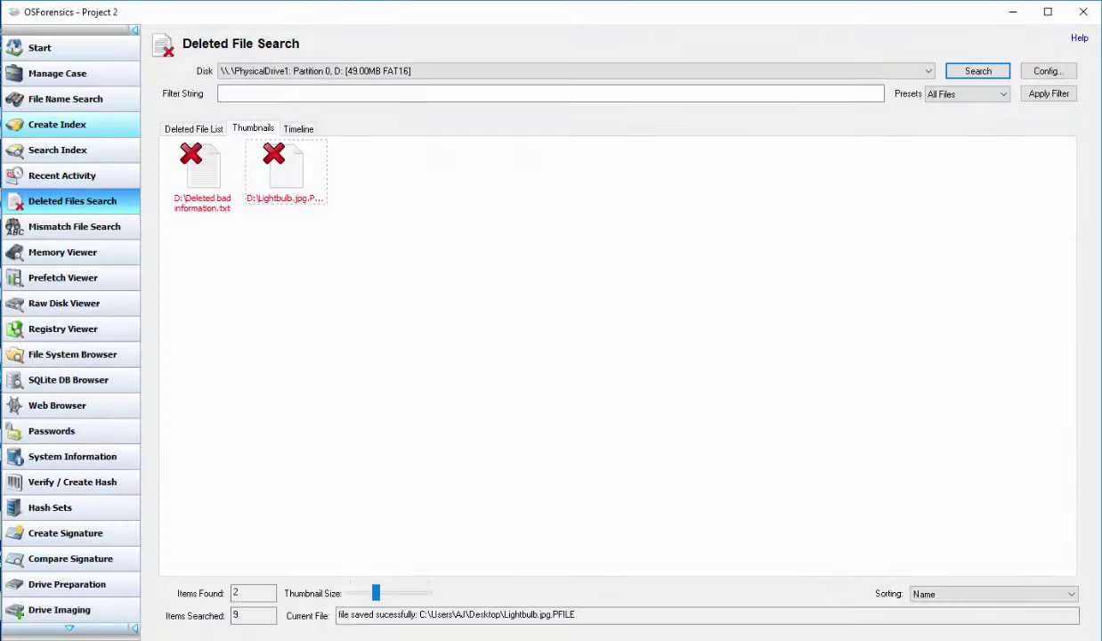
Show the deleted files on a timeline, then add drive D:\ through the File System Browser
left_click_drag(472, 12, 511, 68)
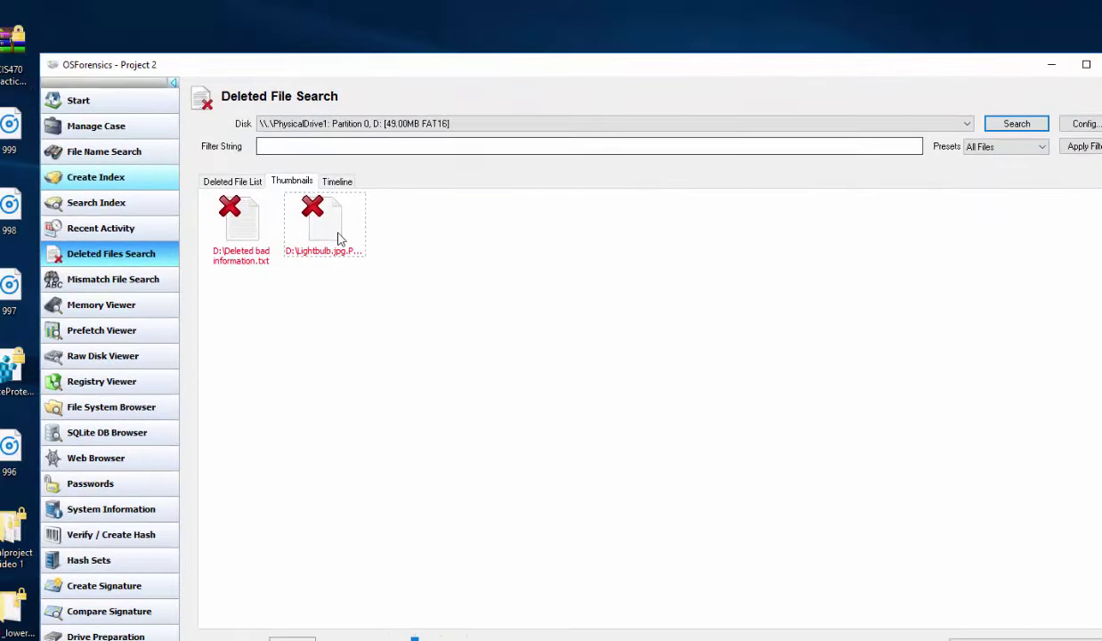
left_click(339, 182)
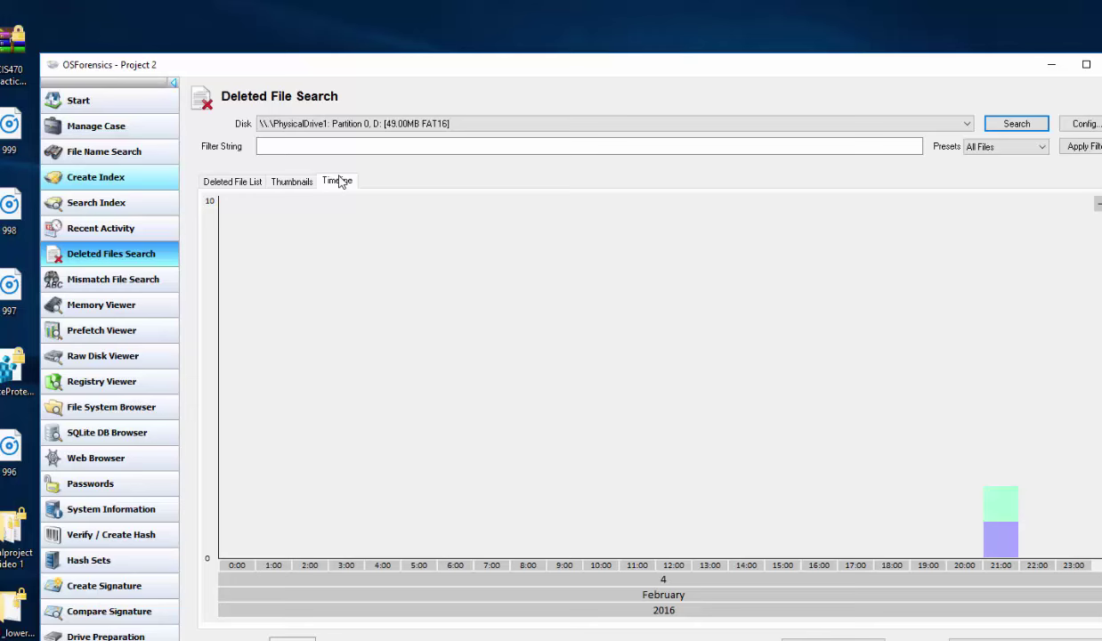
mouse_move(995, 519)
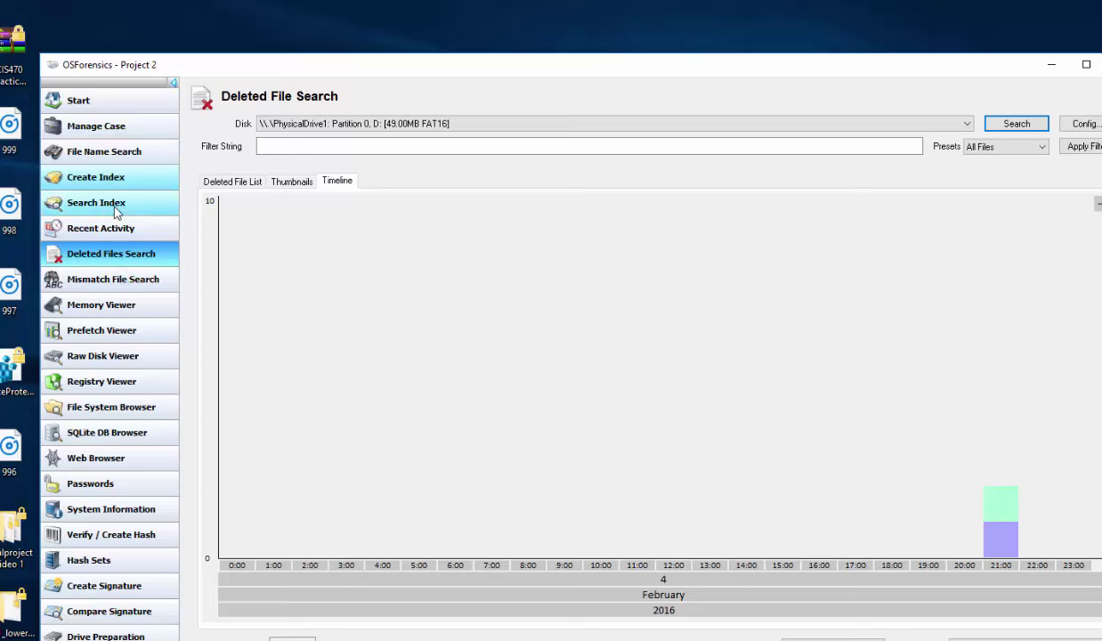
left_click(115, 402)
left_click_drag(238, 93, 354, 120)
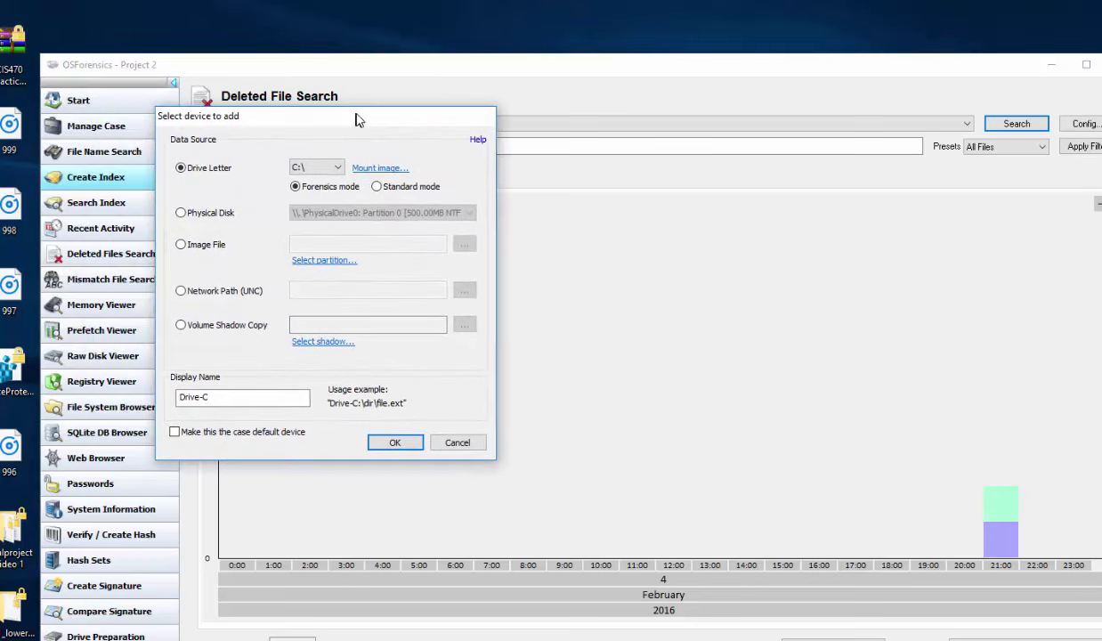
left_click(326, 169)
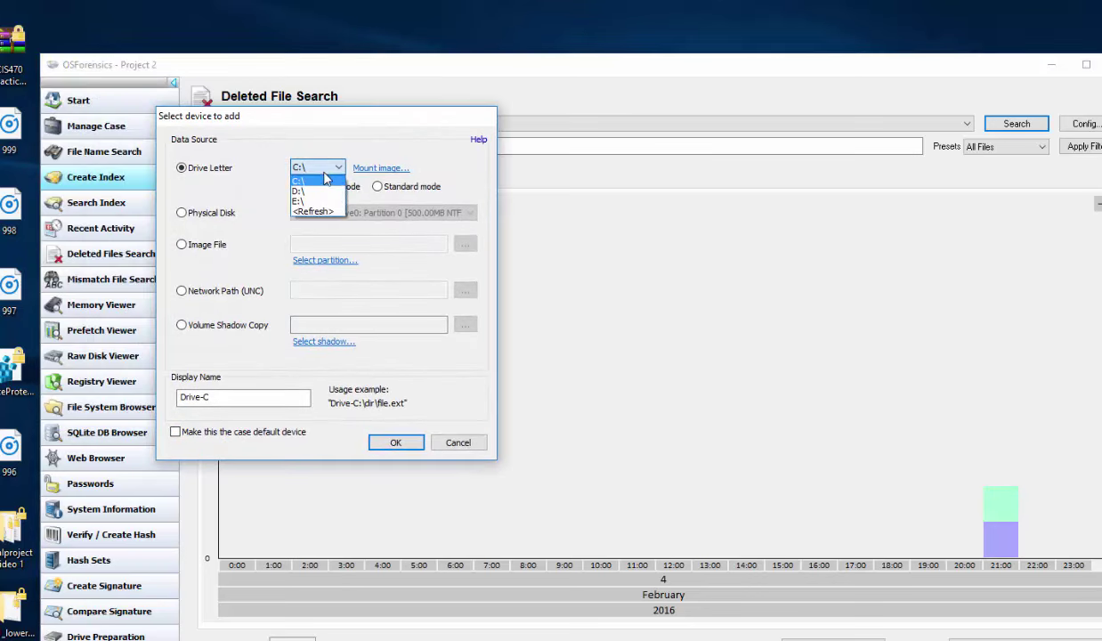
left_click(304, 191)
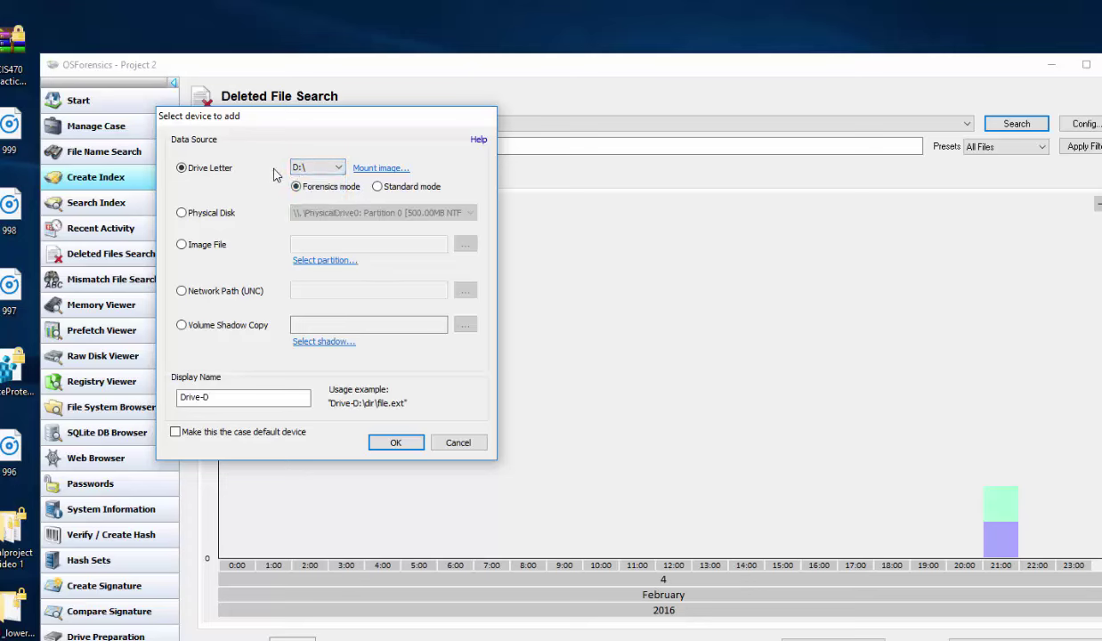
left_click(398, 448)
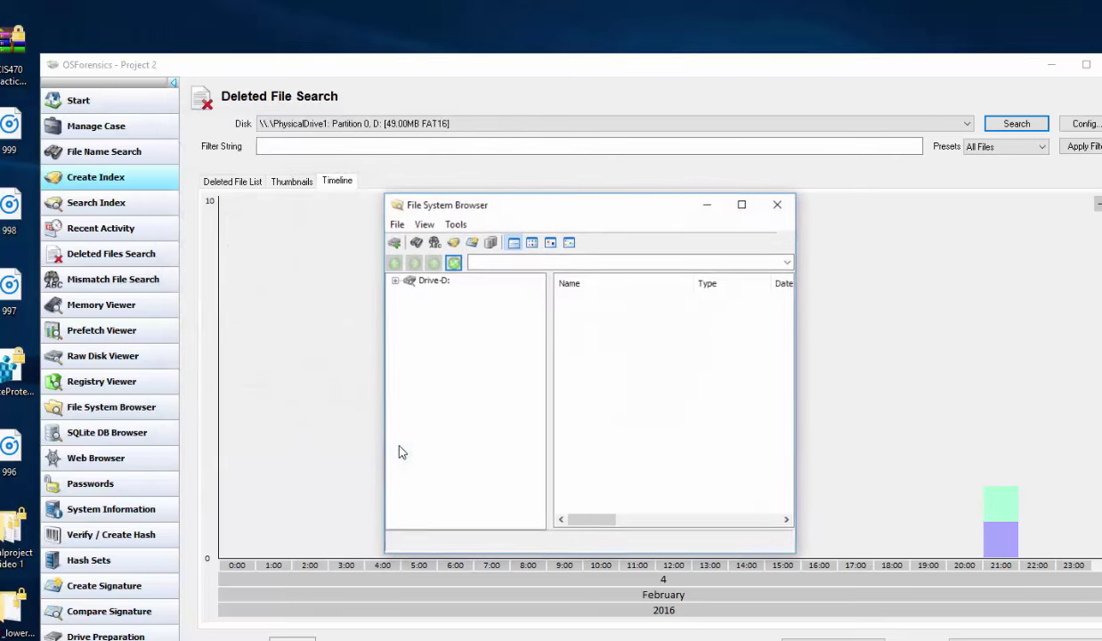
Expand Drive-D: in the tree and toggle the EFI folder open and closed
left_click_drag(583, 215, 520, 195)
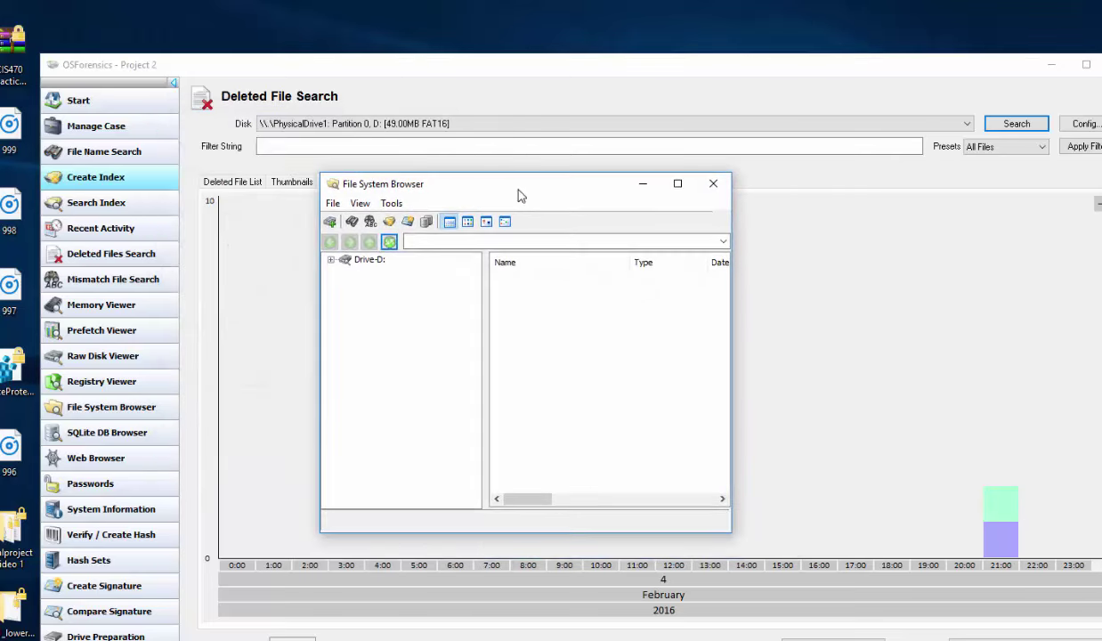
left_click(330, 260)
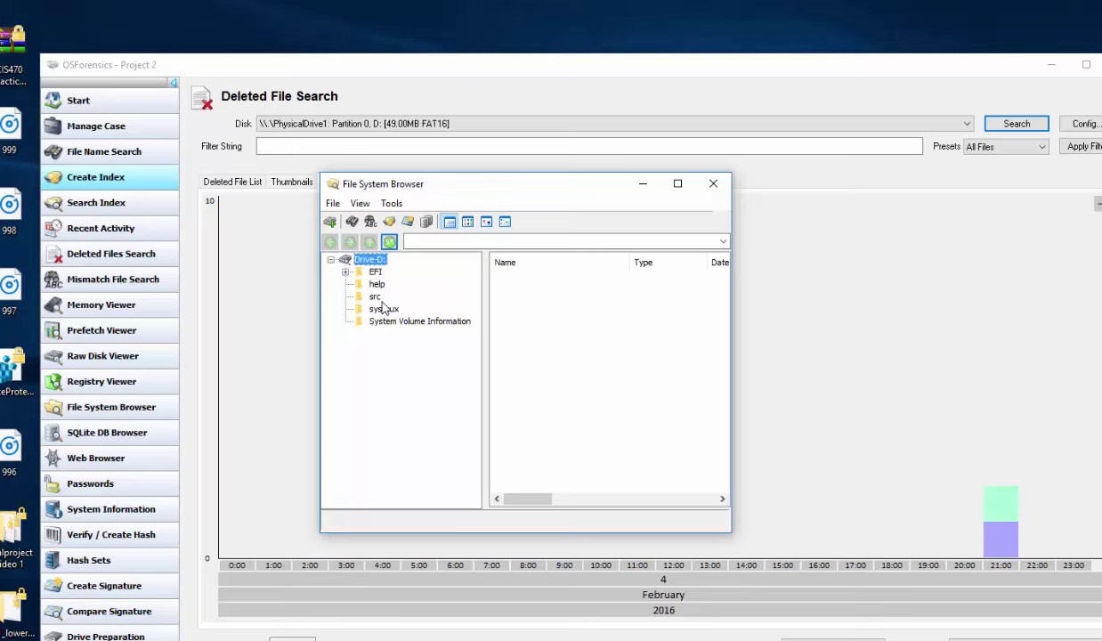
left_click(345, 272)
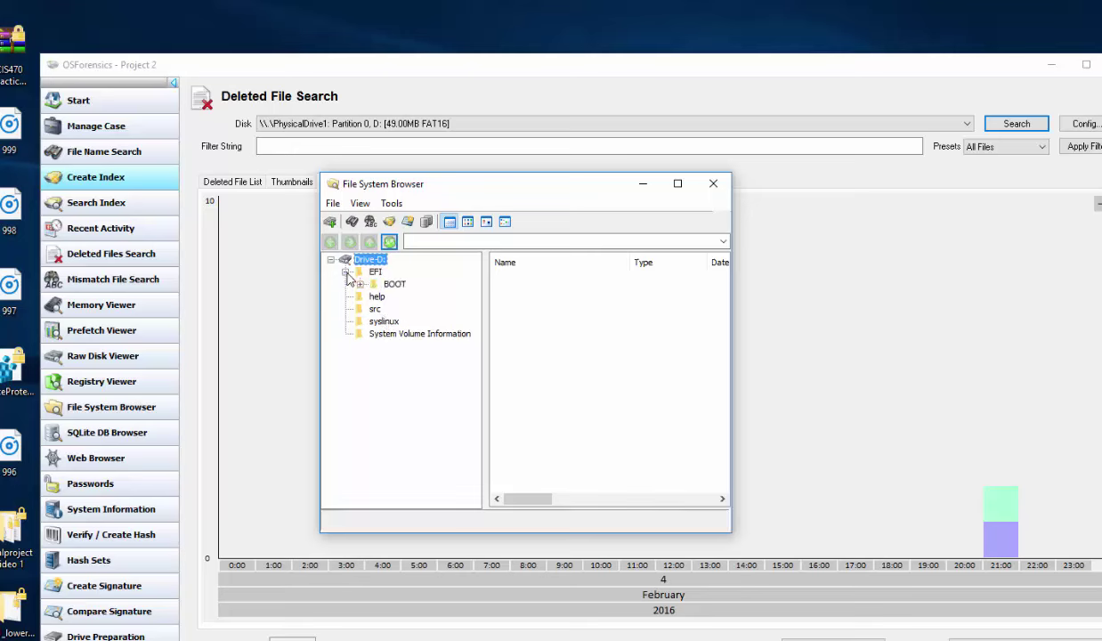
left_click(344, 272)
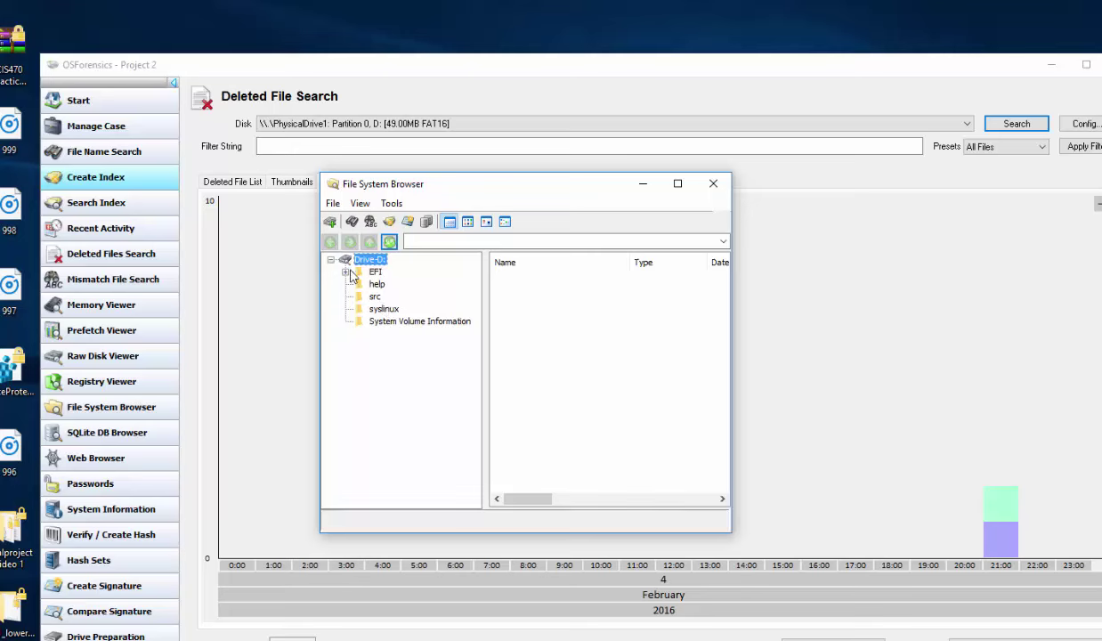
left_click(345, 272)
left_click(345, 272)
Run a File Name Search for Lightbulb with Drive-D: as the start folder
left_click(390, 204)
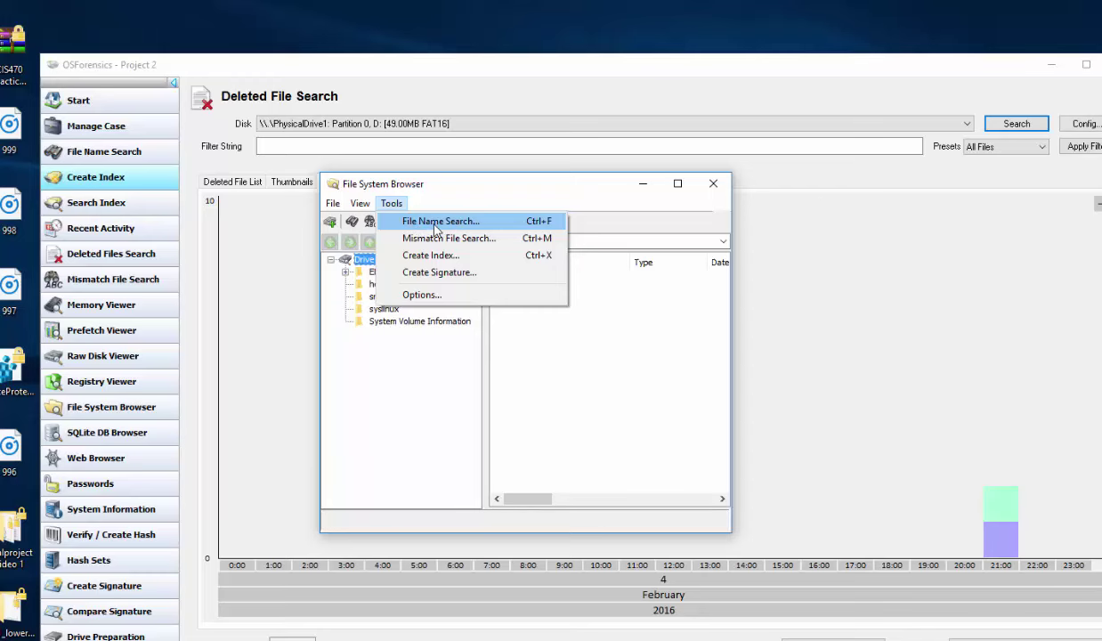
left_click(435, 225)
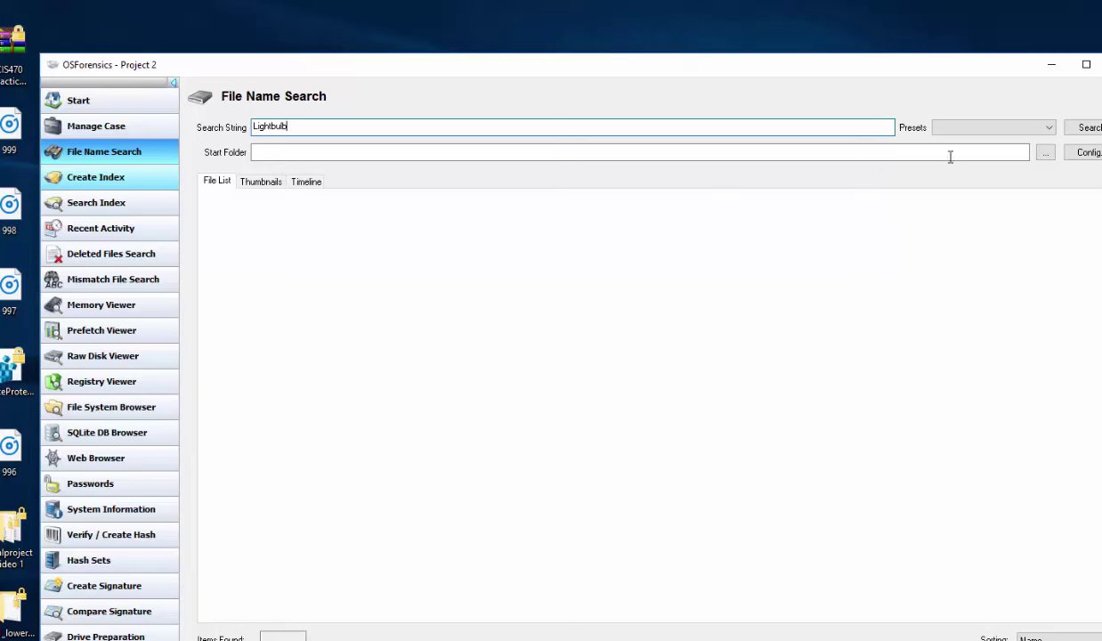
left_click(1089, 131)
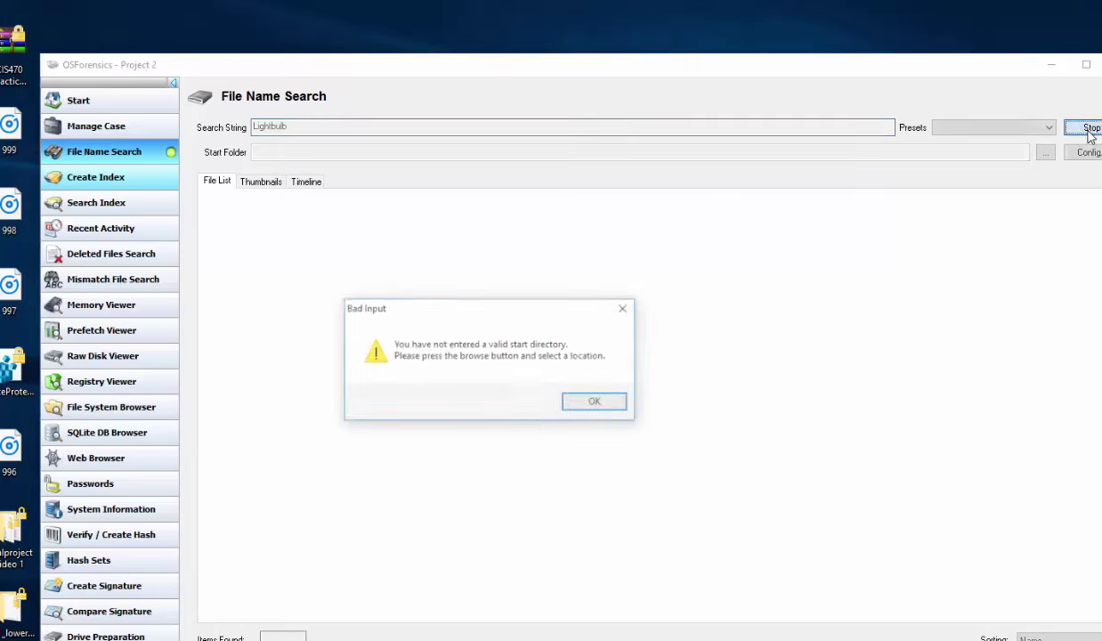
left_click(613, 403)
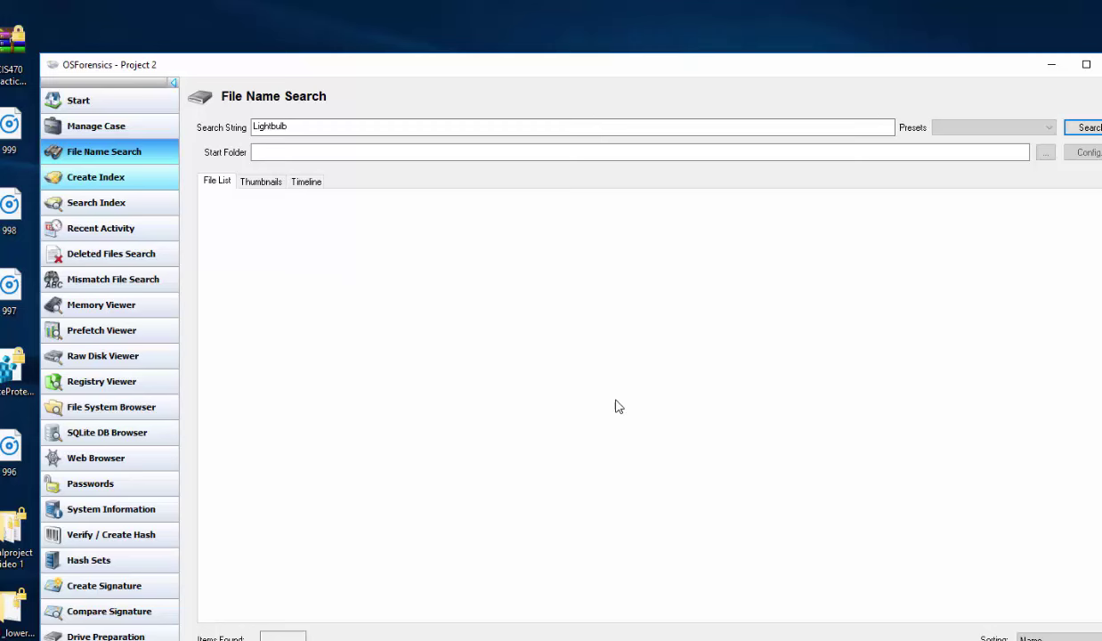
left_click(1045, 152)
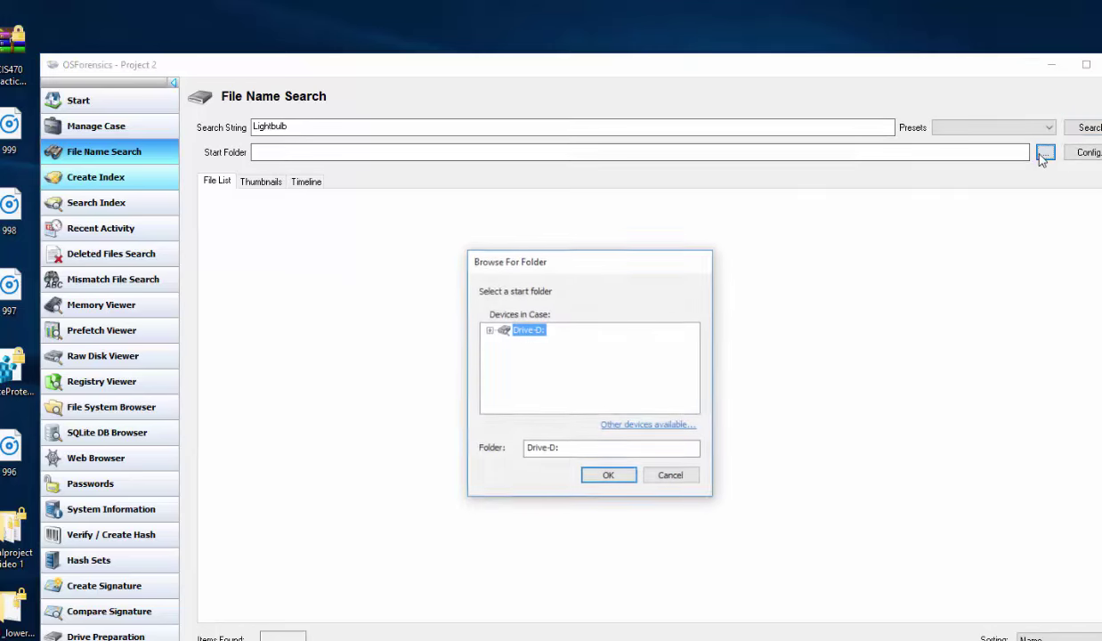
left_click(605, 476)
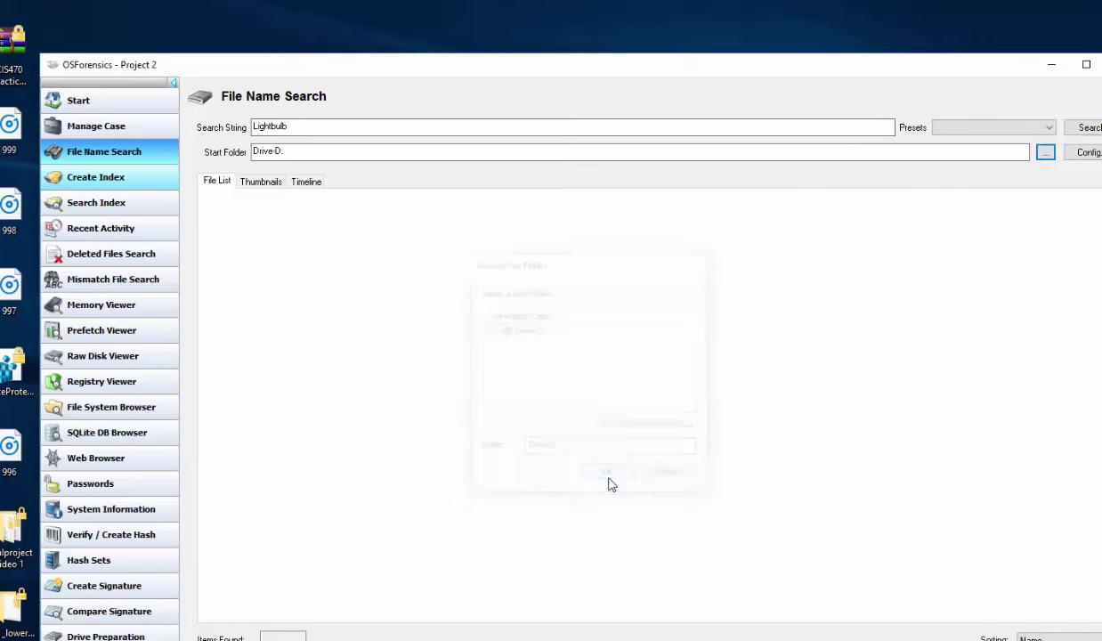
left_click(1093, 128)
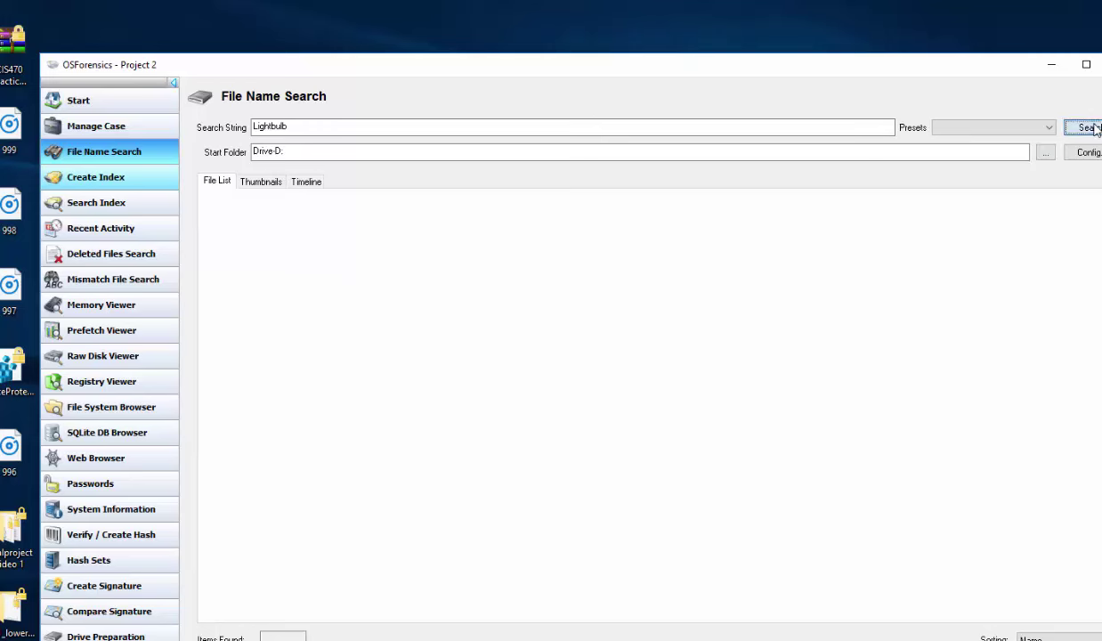
left_click(1091, 126)
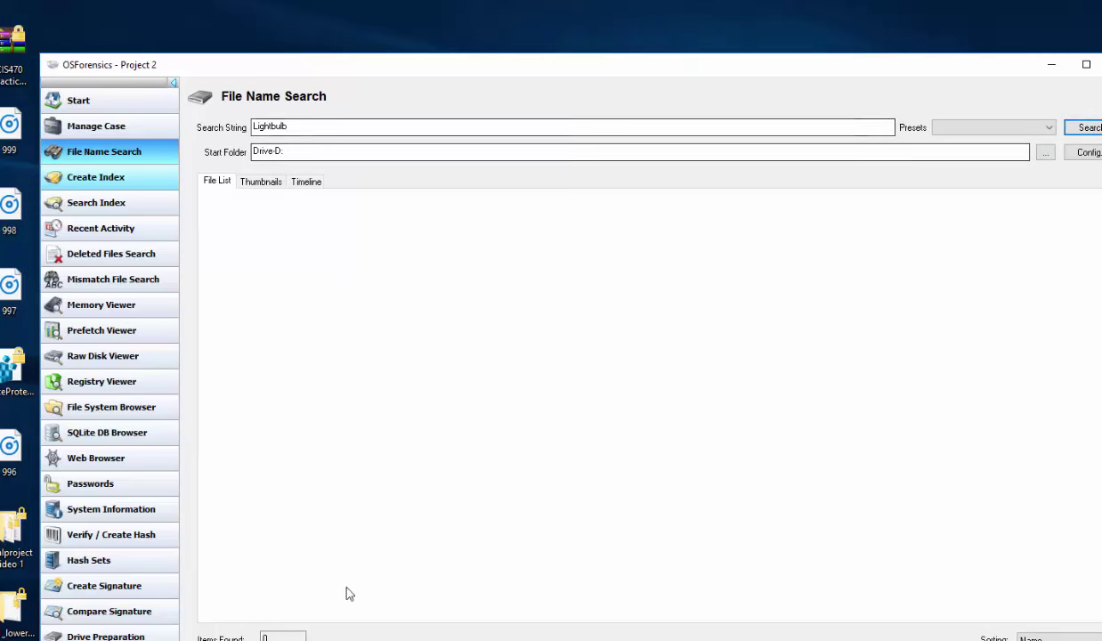
Try the thumbnail and timeline views, then search file names for 'cat' instead
left_click(271, 184)
left_click(309, 182)
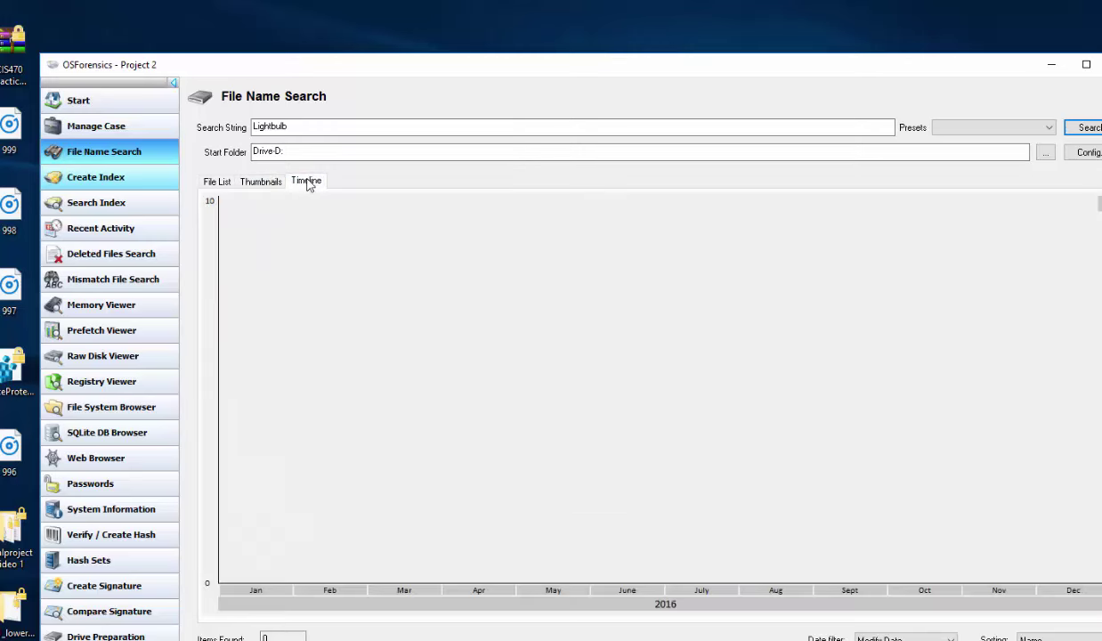
left_click(272, 188)
left_click(214, 182)
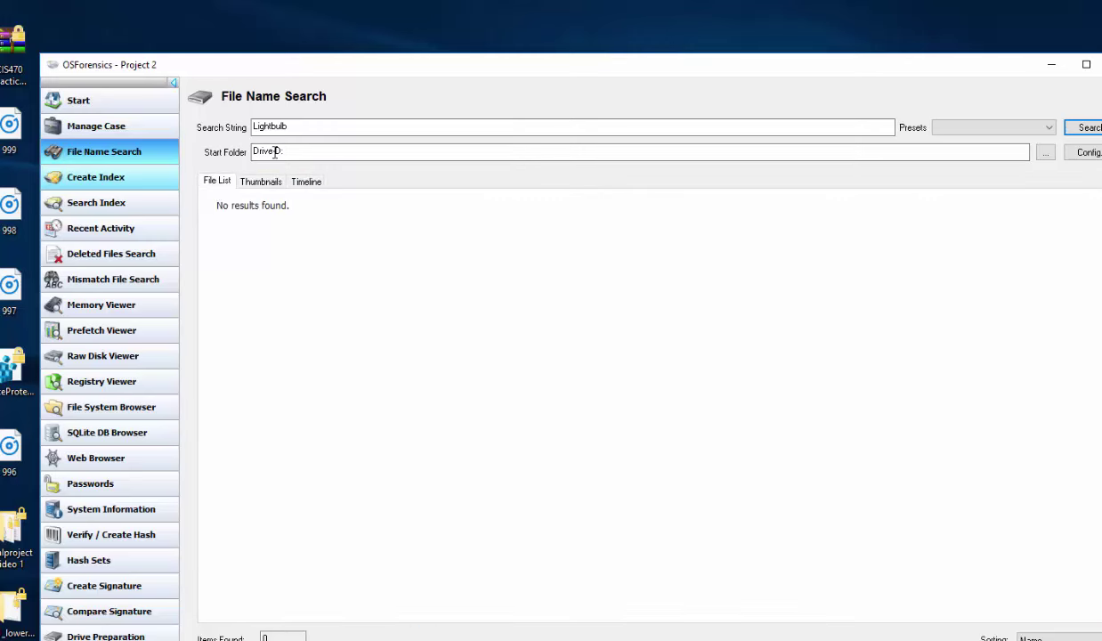
double_click(269, 126)
key("BackSpace")
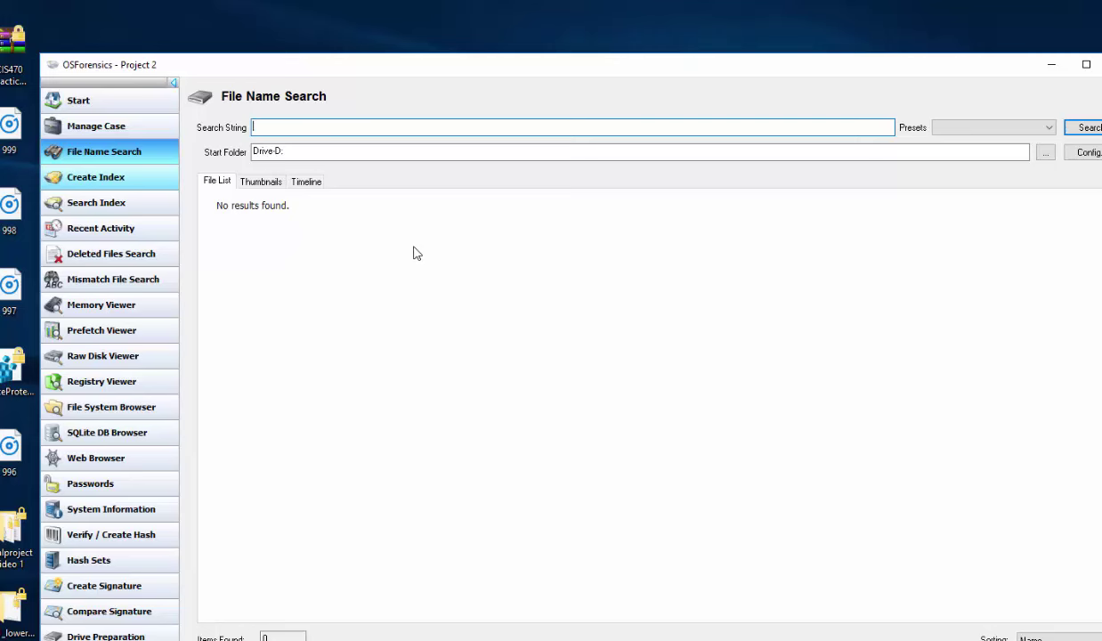
type("cat")
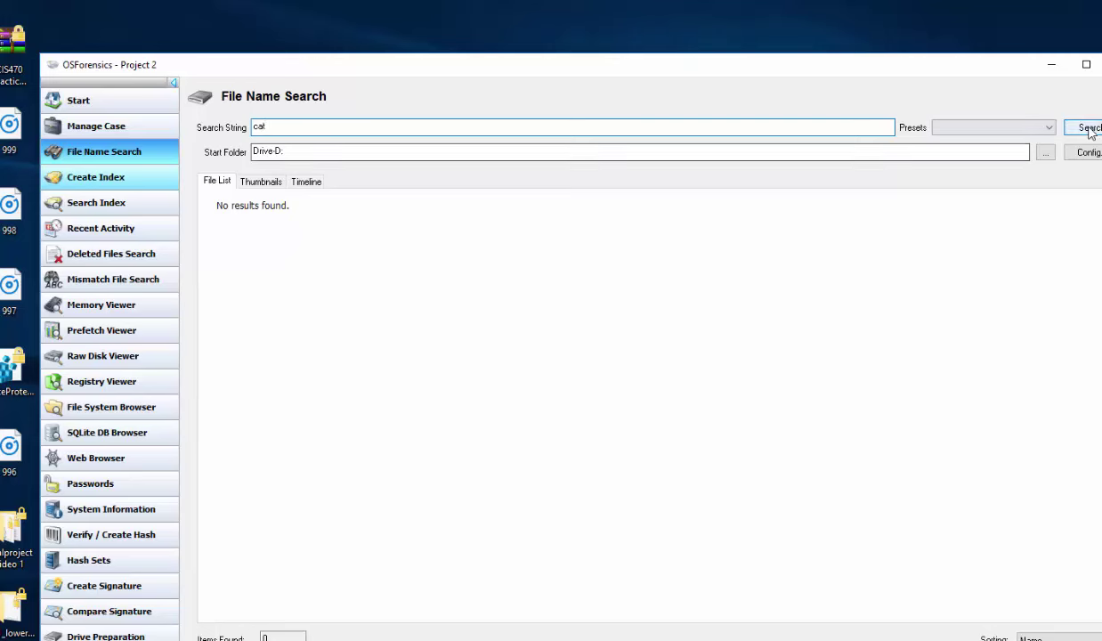
left_click(1084, 127)
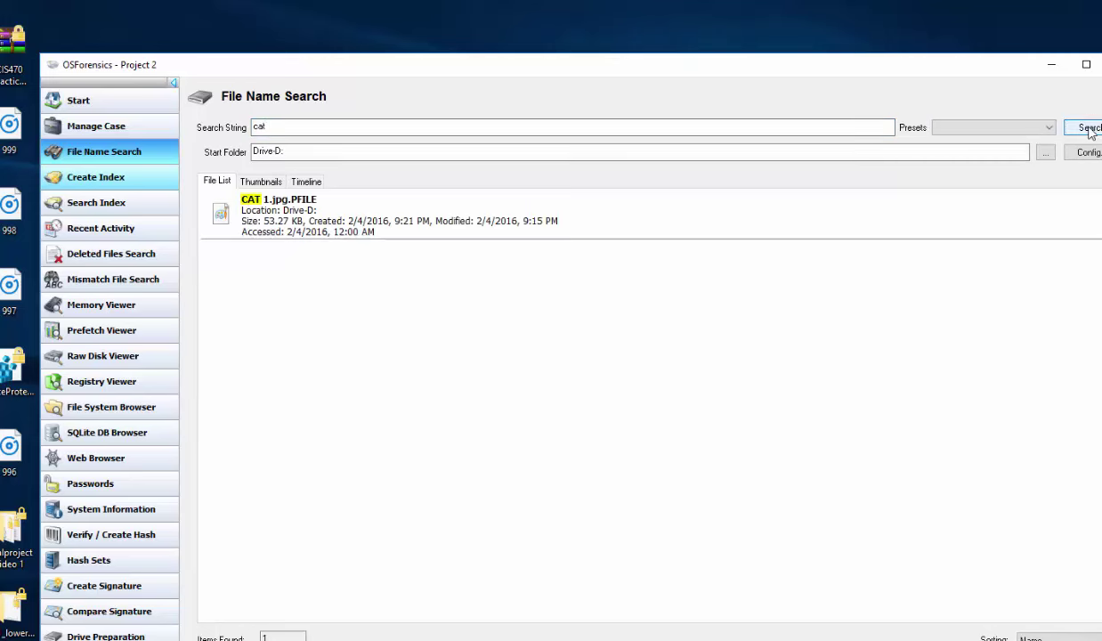
Show the CAT 1.jpg.PFILE result as a thumbnail, then minimize and restore OSForensics
left_click(351, 228)
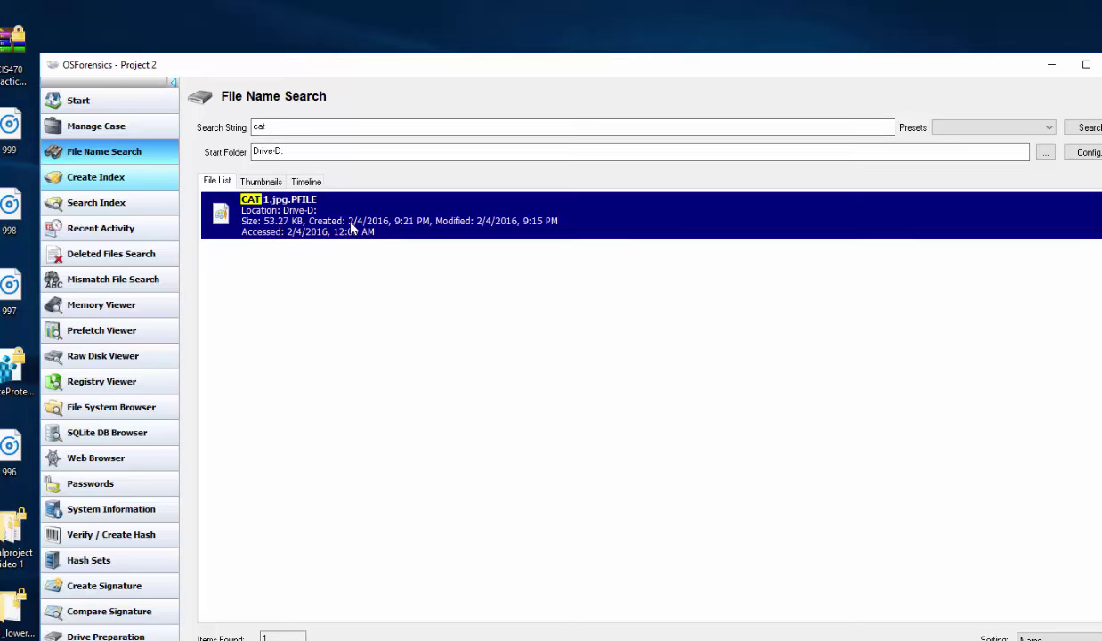
left_click(260, 180)
left_click(237, 224)
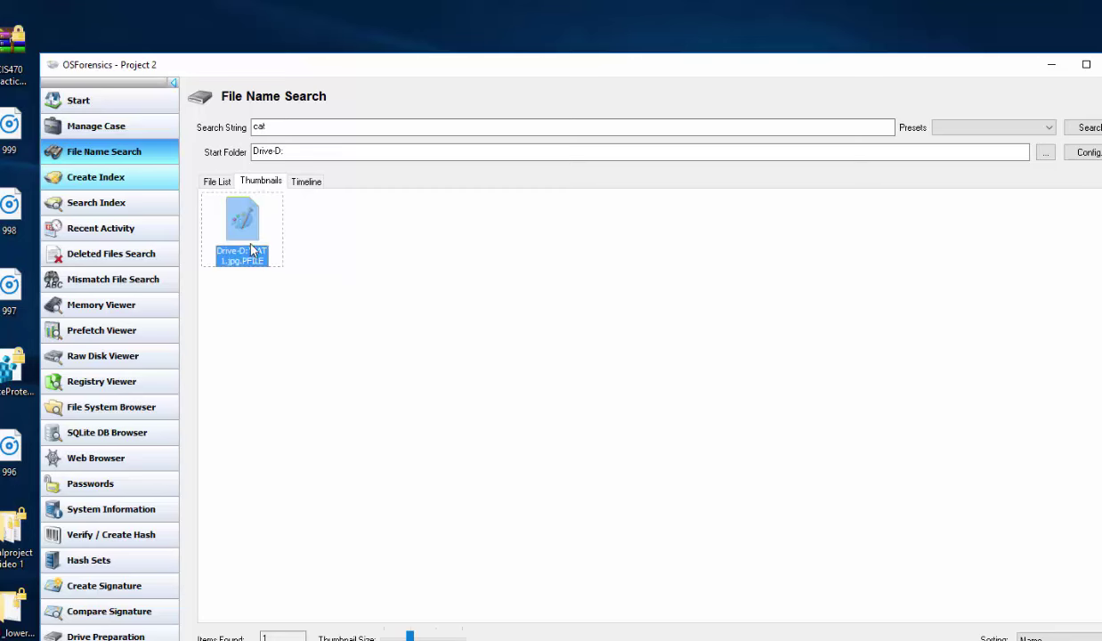
left_click(287, 271)
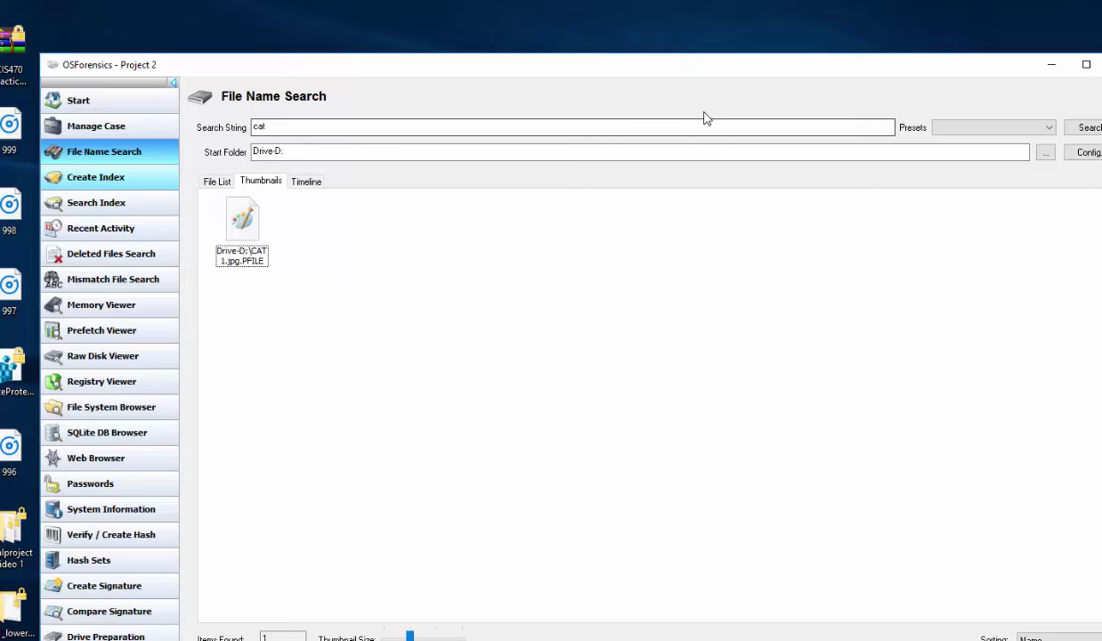
left_click(1050, 68)
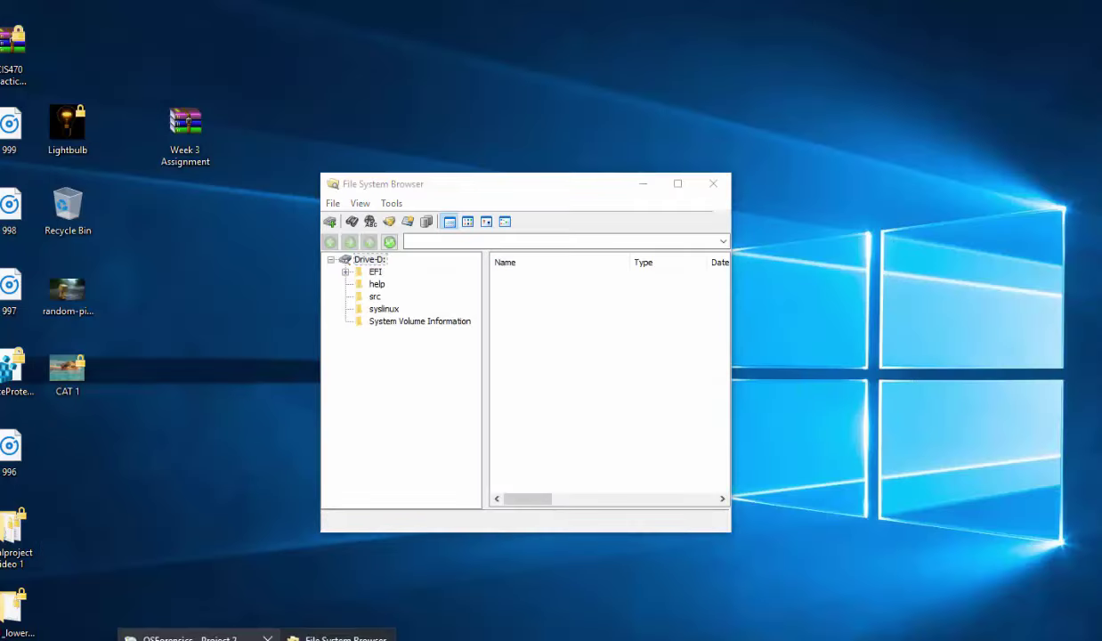
left_click(178, 632)
Inspect CAT 1.jpg.PFILE in the Internal Viewer's image, hex, text, info and metadata tabs
right_click(242, 249)
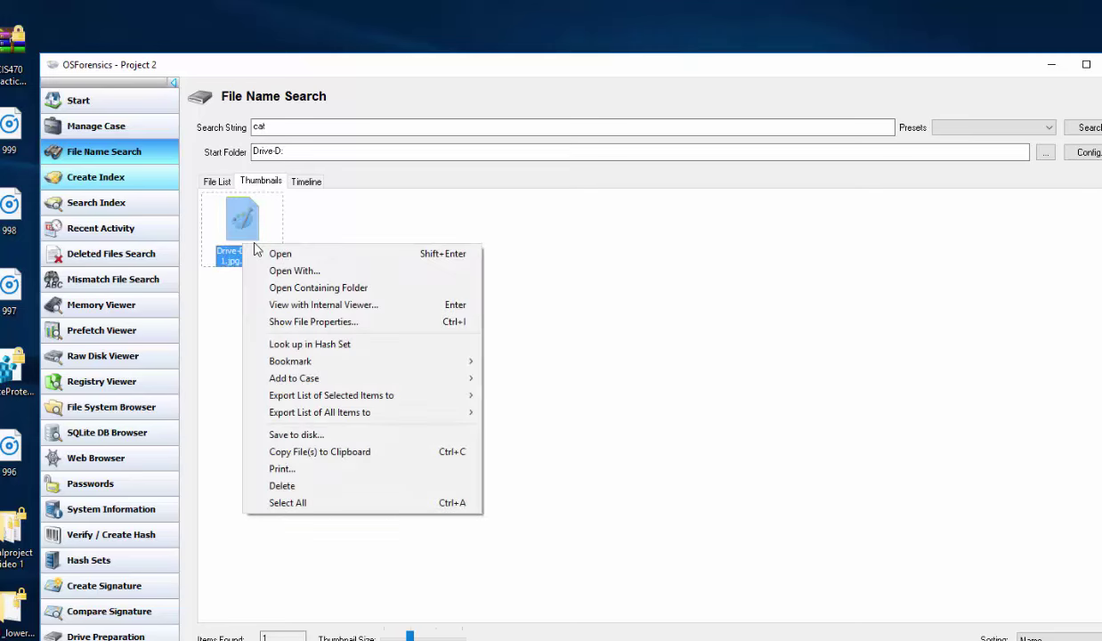
left_click(370, 304)
left_click(474, 271)
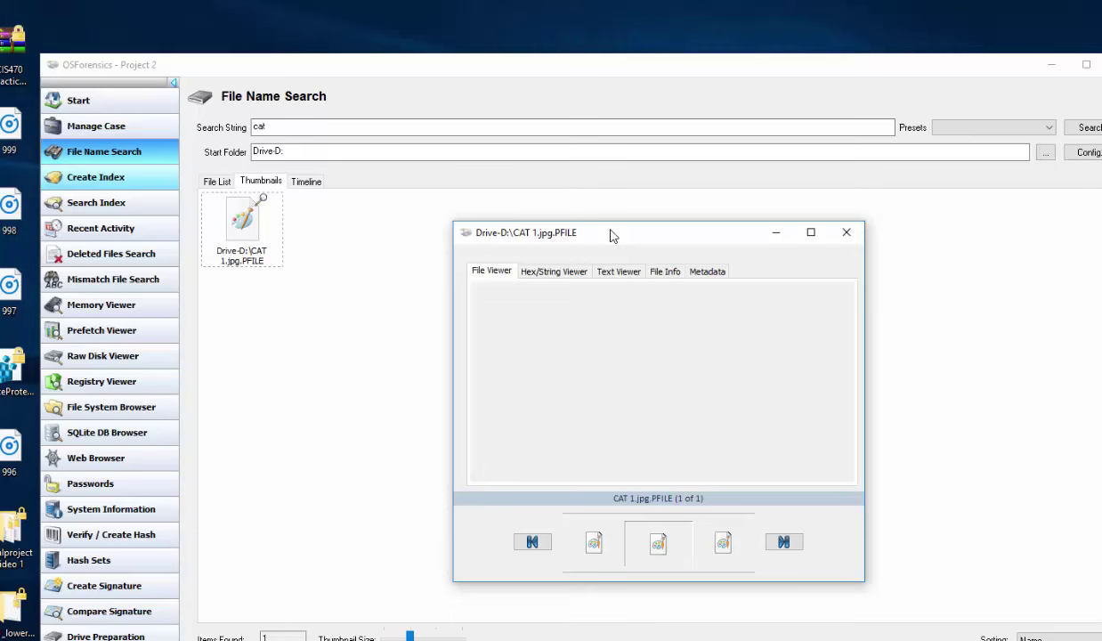
left_click_drag(635, 216, 555, 226)
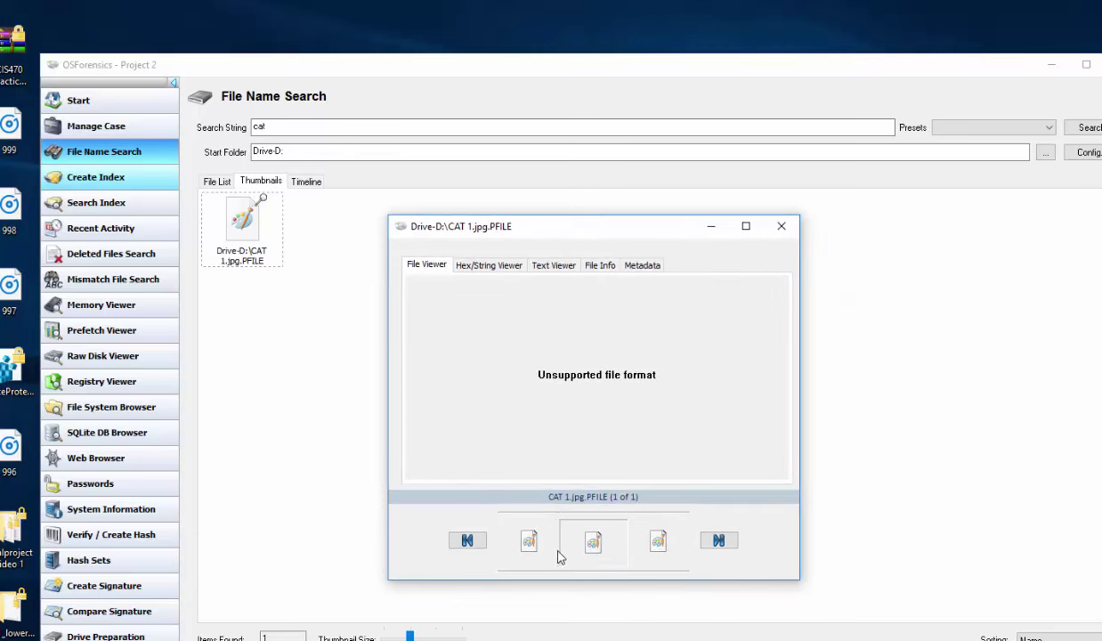
left_click(478, 265)
left_click(530, 264)
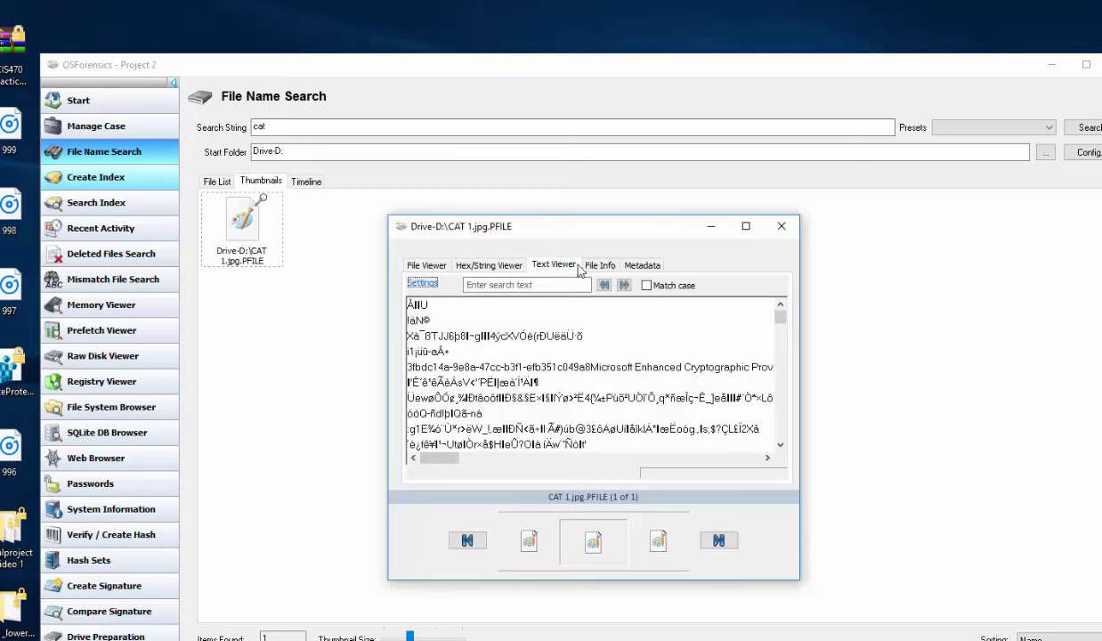
left_click(603, 269)
left_click(644, 267)
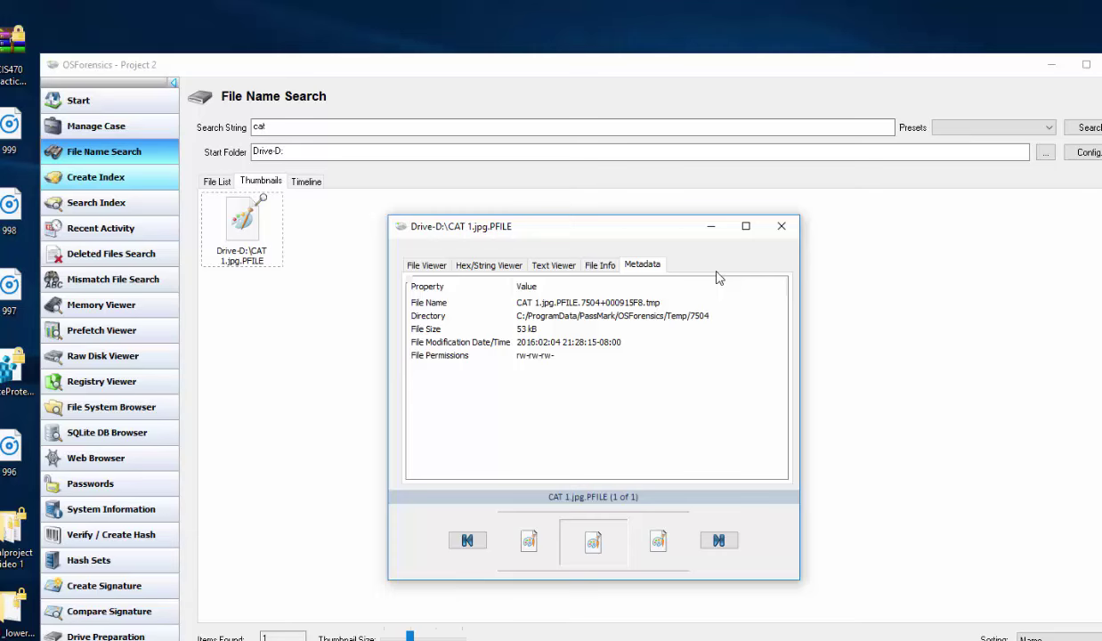
left_click(780, 226)
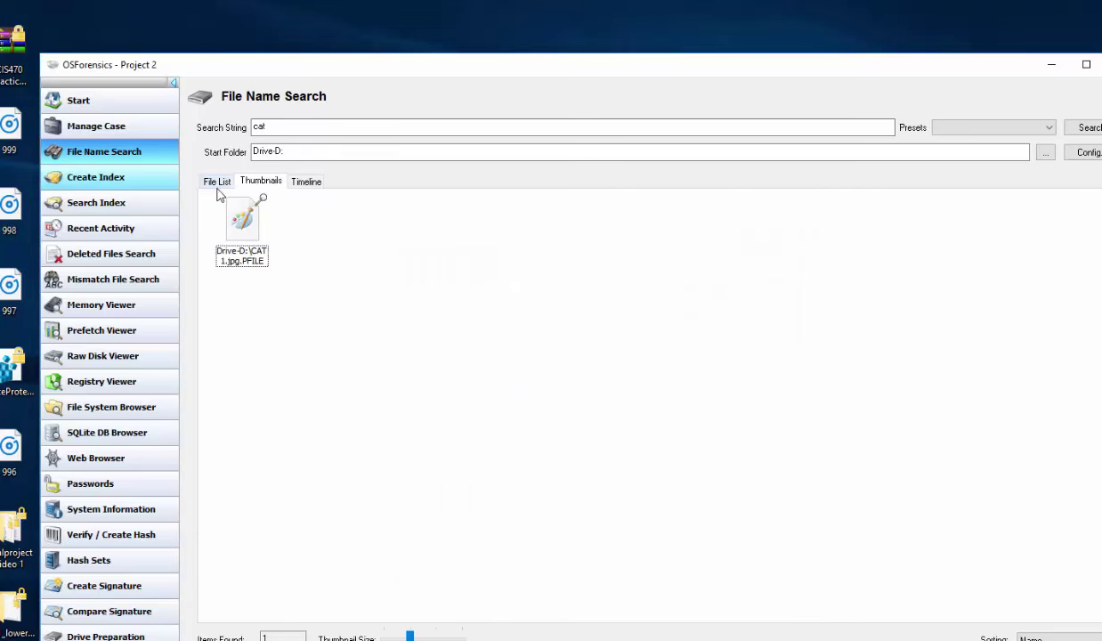
Try opening CAT 1.jpg.PFILE in Paint, which can't read the file
right_click(230, 220)
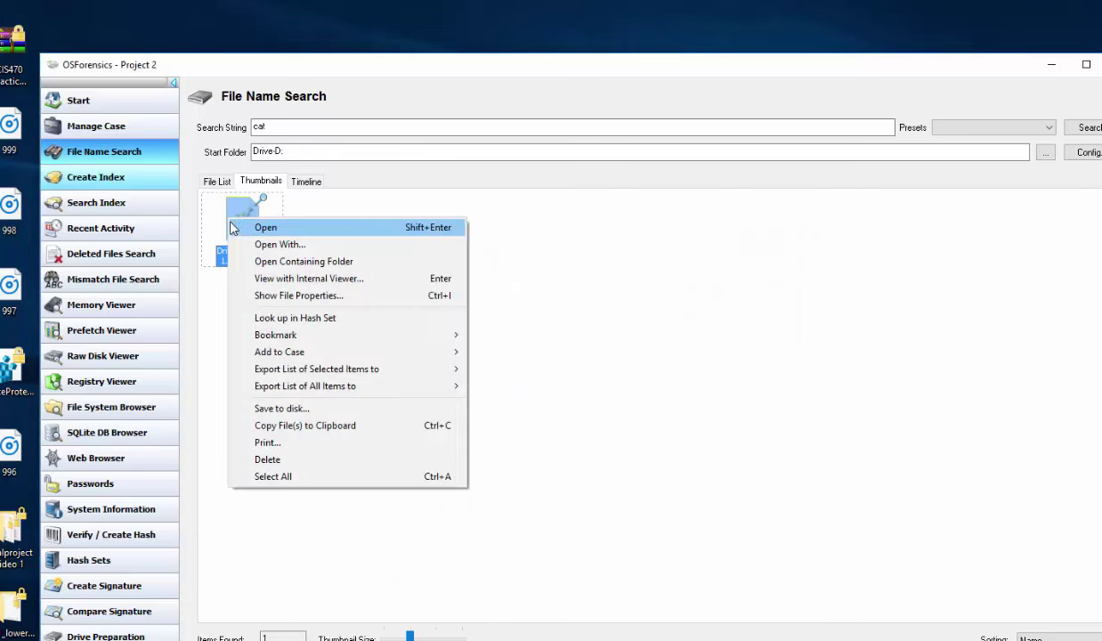
left_click(298, 245)
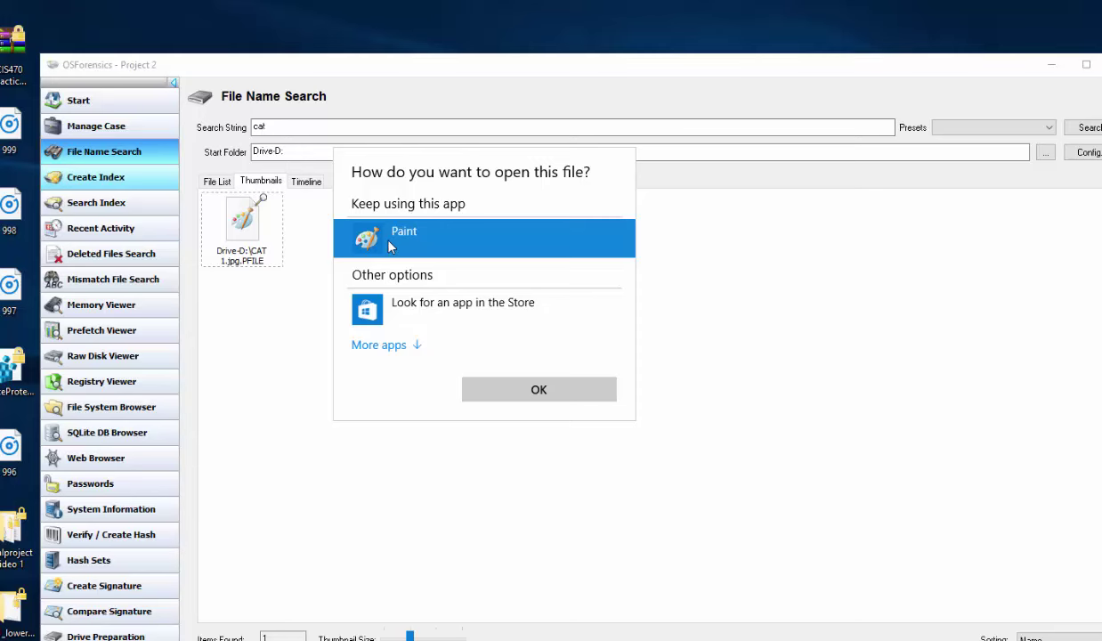
left_click(495, 389)
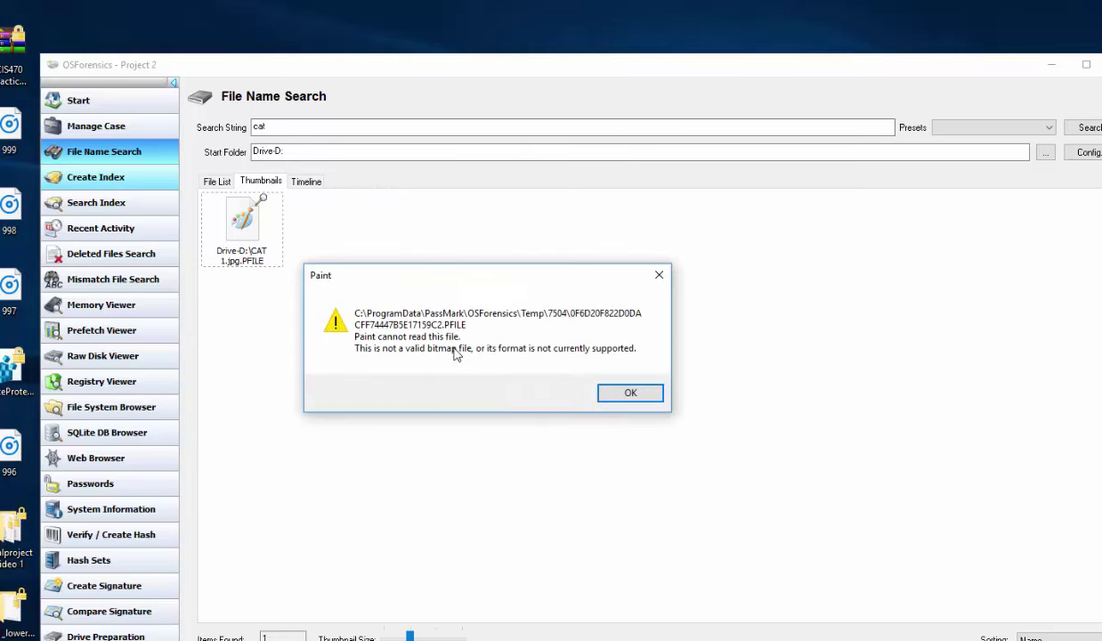
left_click(631, 393)
Look up CAT 1.jpg.PFILE's MD5 and SHA-1 hashes in the hash sets; no matches found
right_click(264, 233)
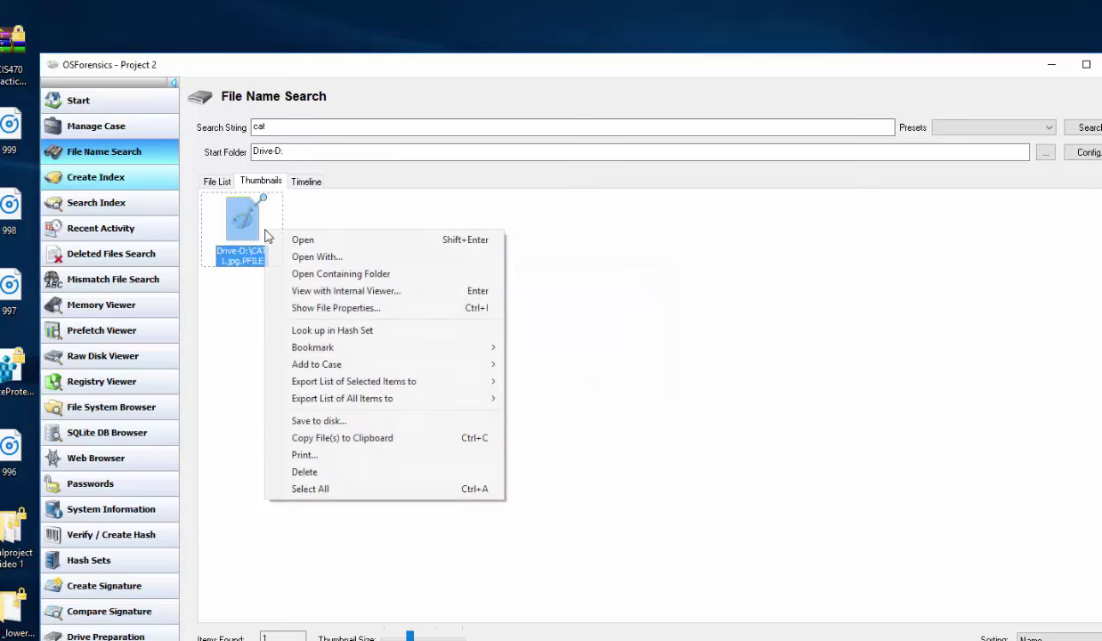
left_click(444, 330)
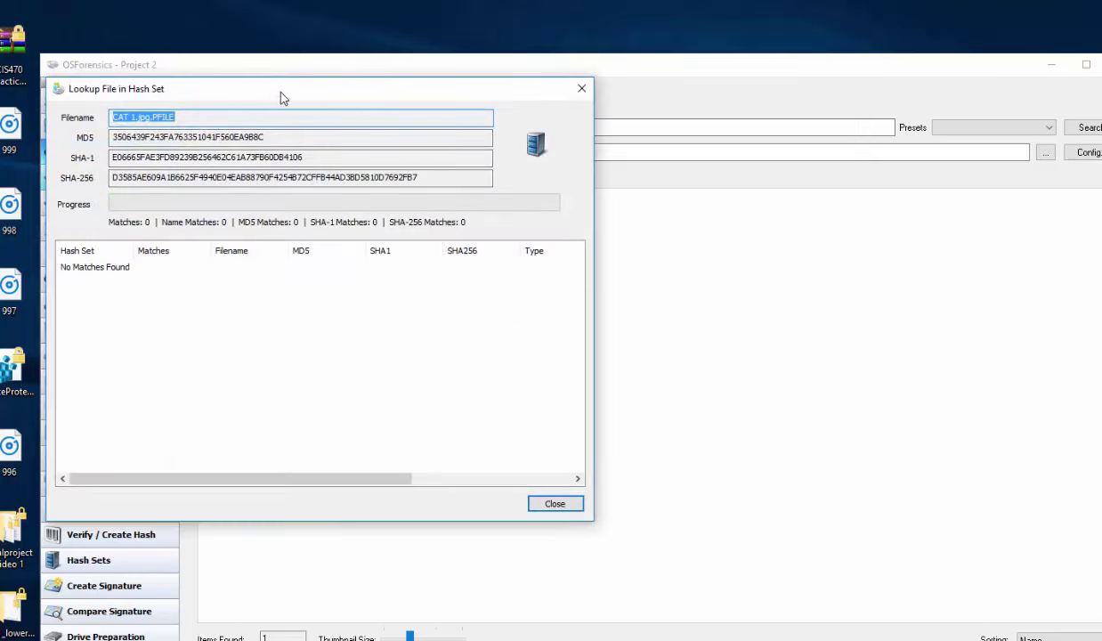
left_click_drag(271, 89, 485, 170)
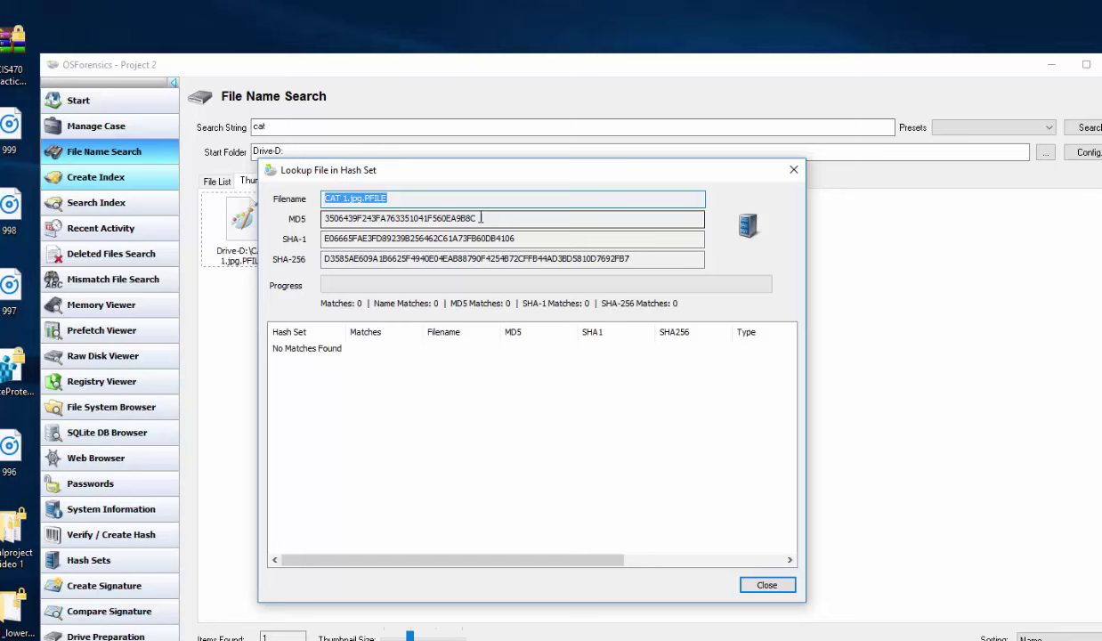
key("Tab")
key("Tab")
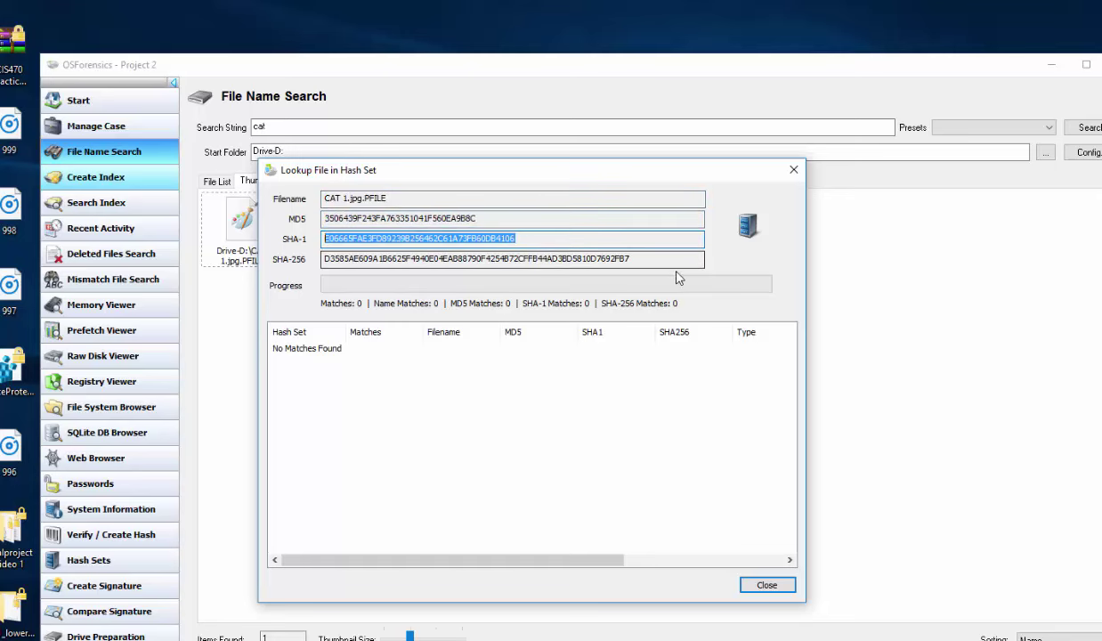
key("Tab")
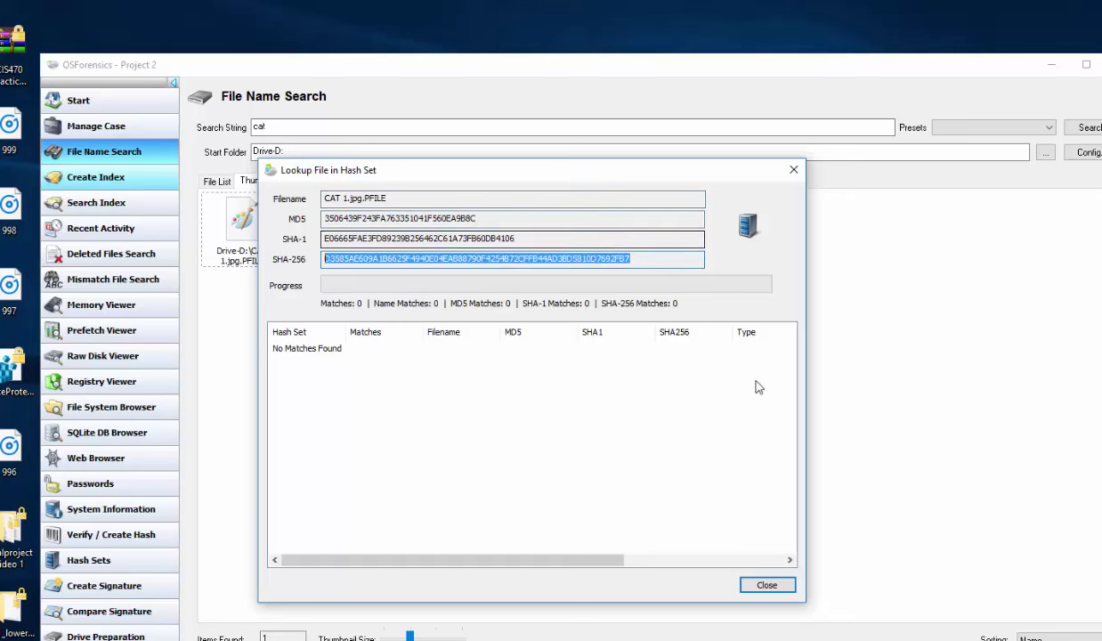
left_click(767, 586)
Reopen the CAT 1.jpg.PFILE actions menu and browse its options
right_click(240, 230)
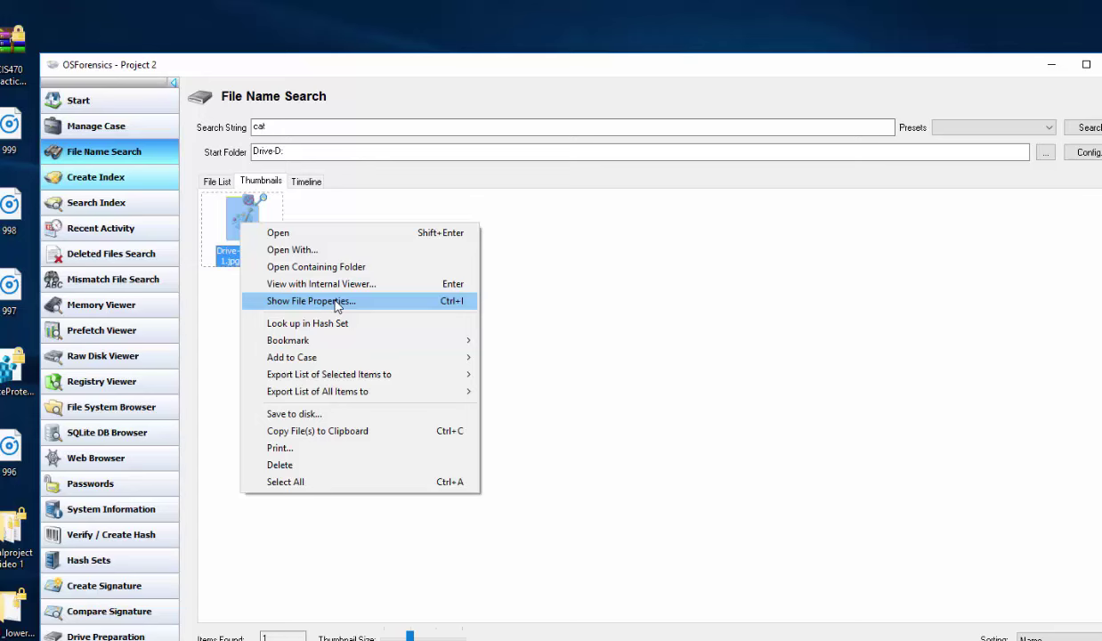
mouse_move(429, 376)
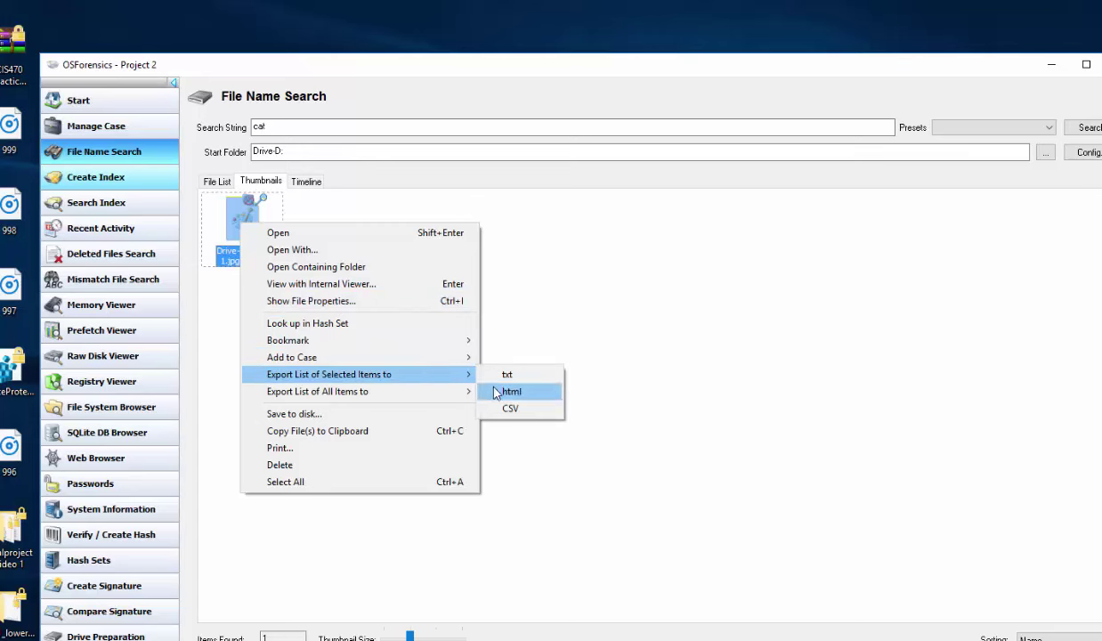
mouse_move(402, 400)
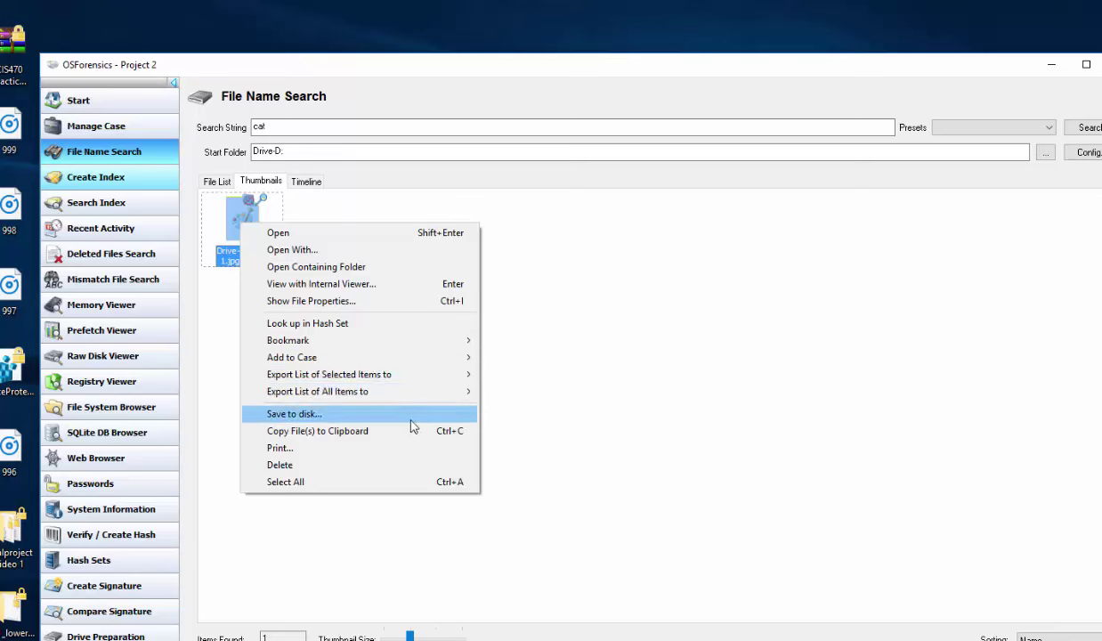
Run a Recent Activity scan on the attached drive, confirming the live-case warning
left_click(629, 458)
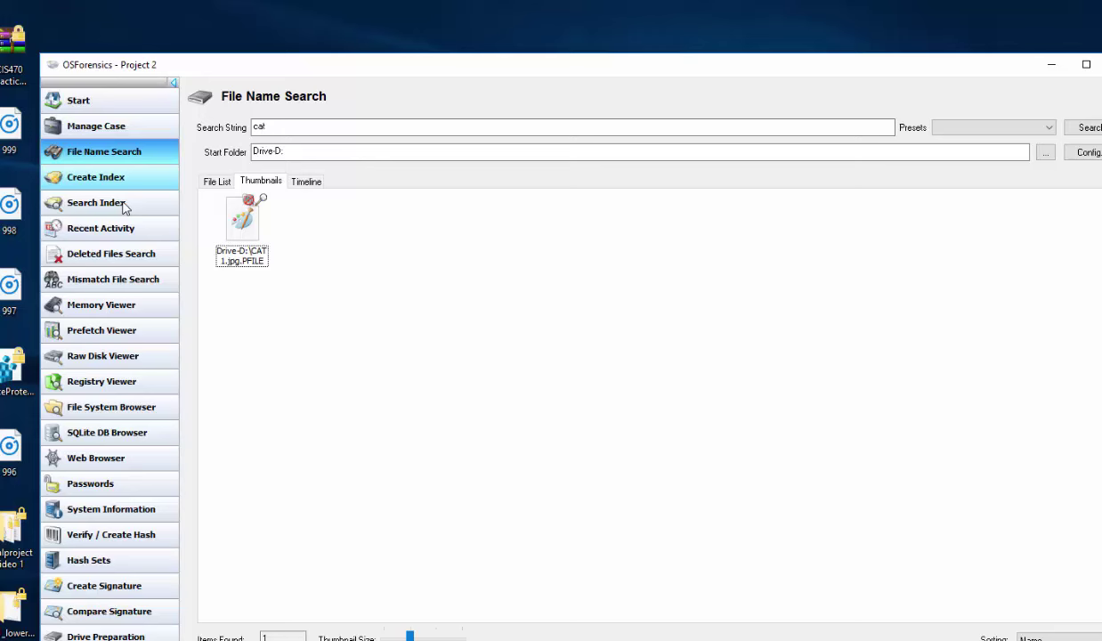
left_click(135, 234)
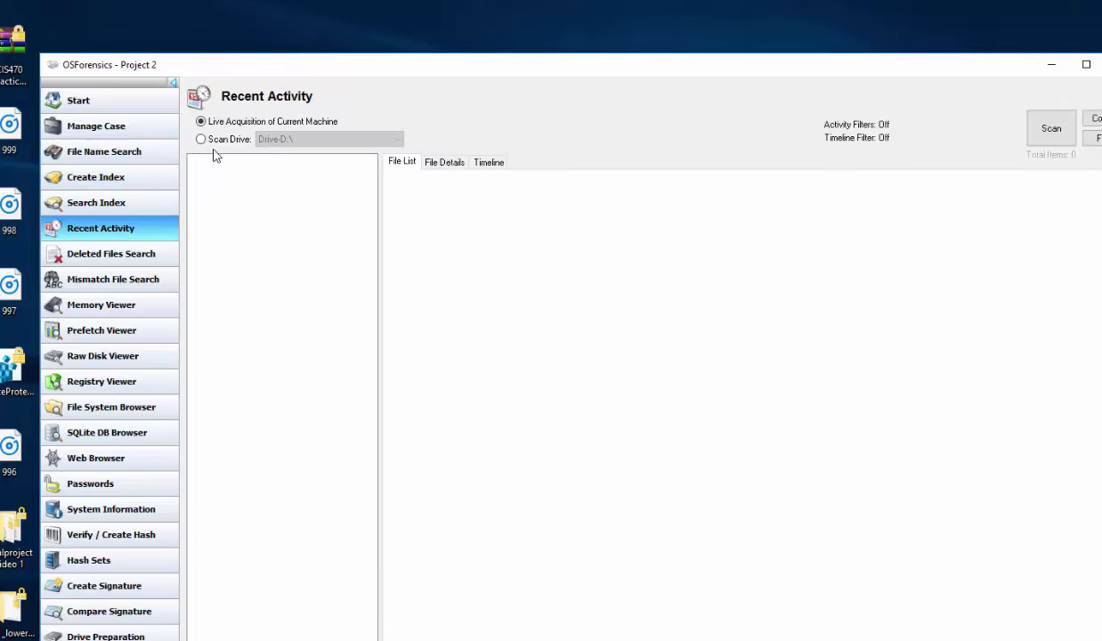
left_click(200, 139)
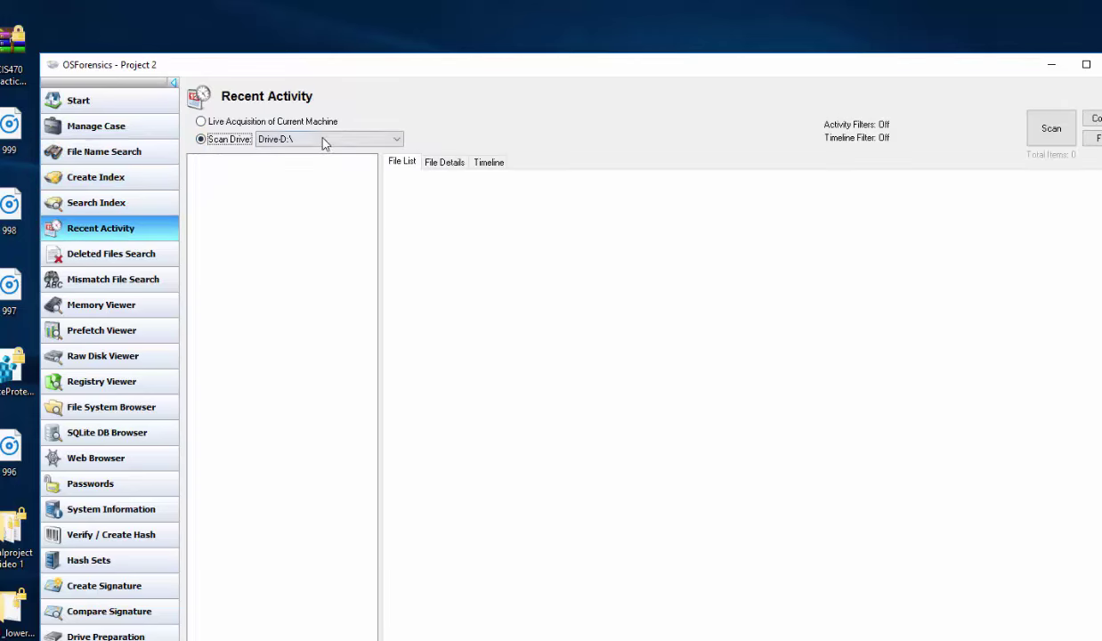
left_click(1046, 128)
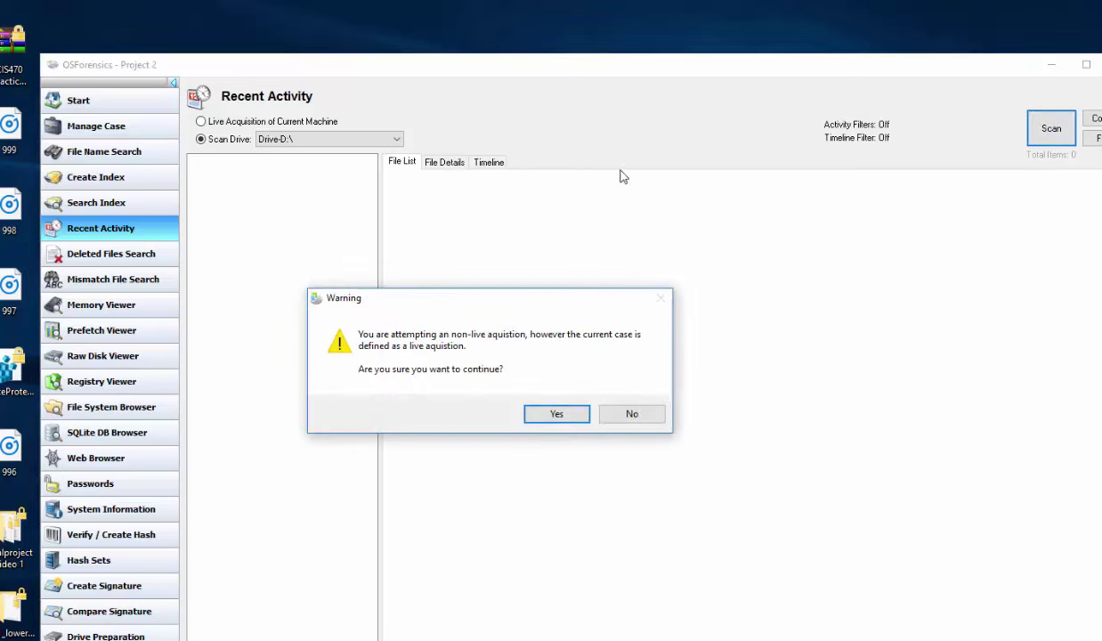
left_click(552, 413)
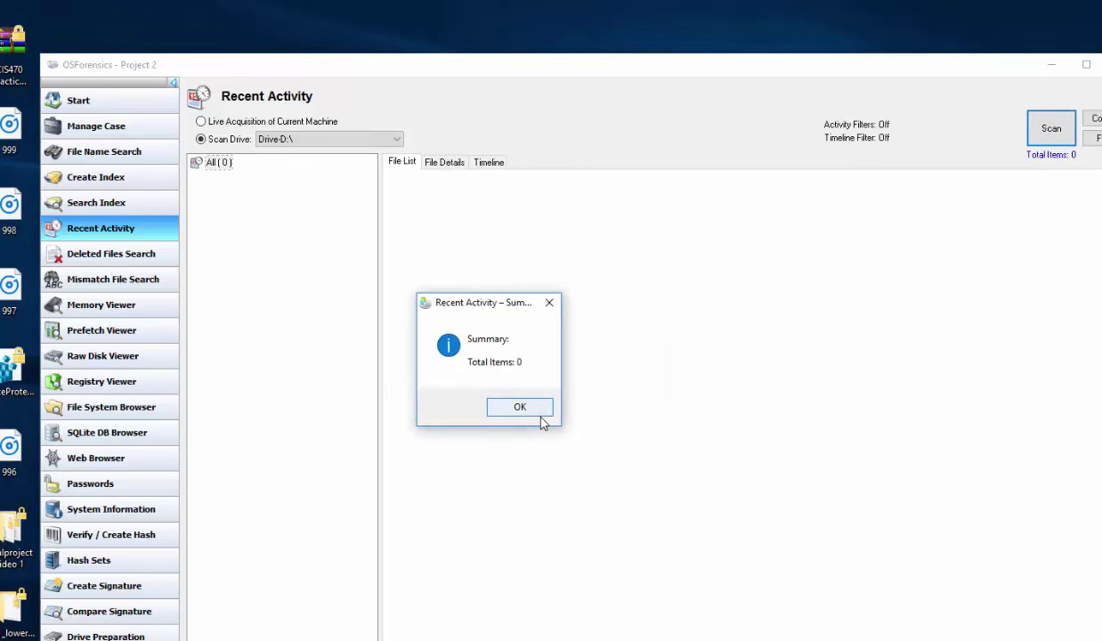
left_click(539, 414)
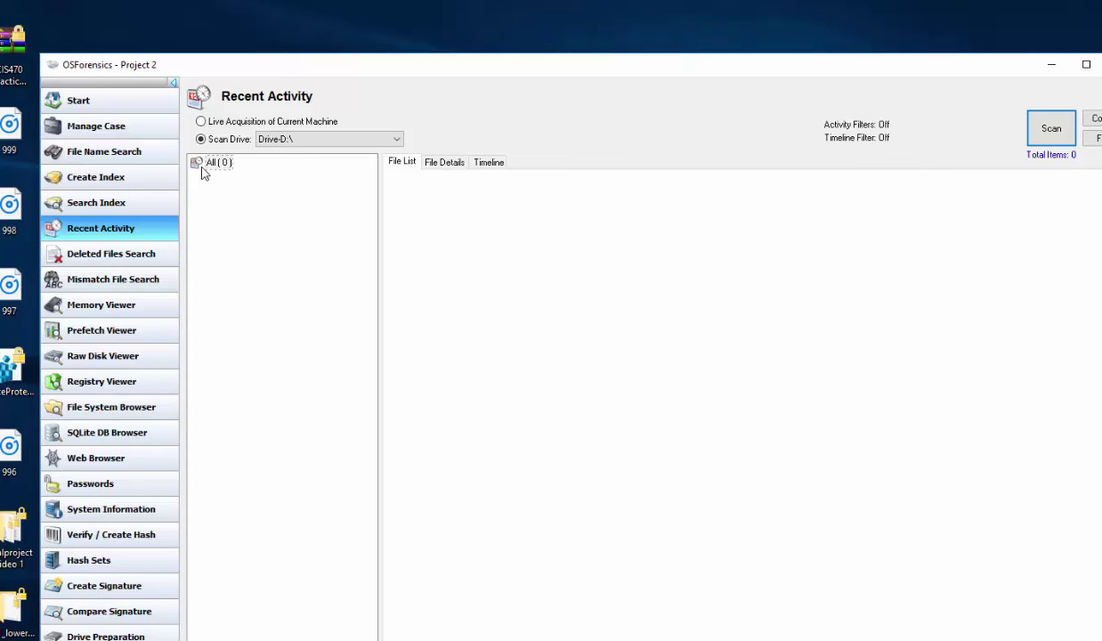
Rescan with D:\ explicitly selected as the drive, finding 0 items
left_click(201, 166)
left_click(444, 163)
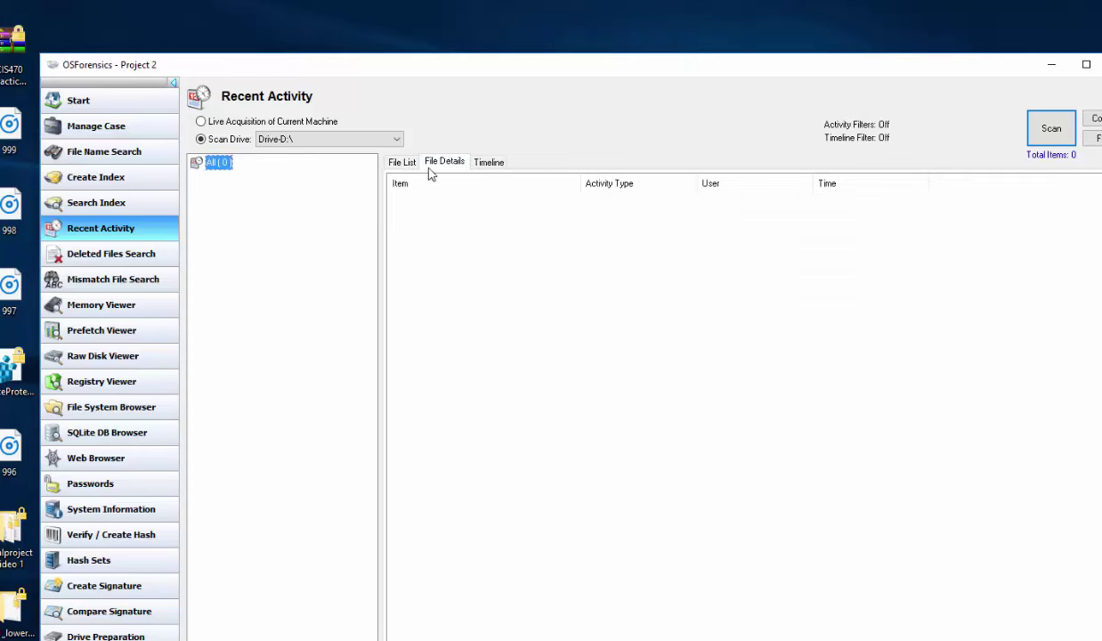
left_click(396, 164)
left_click(311, 142)
left_click(311, 141)
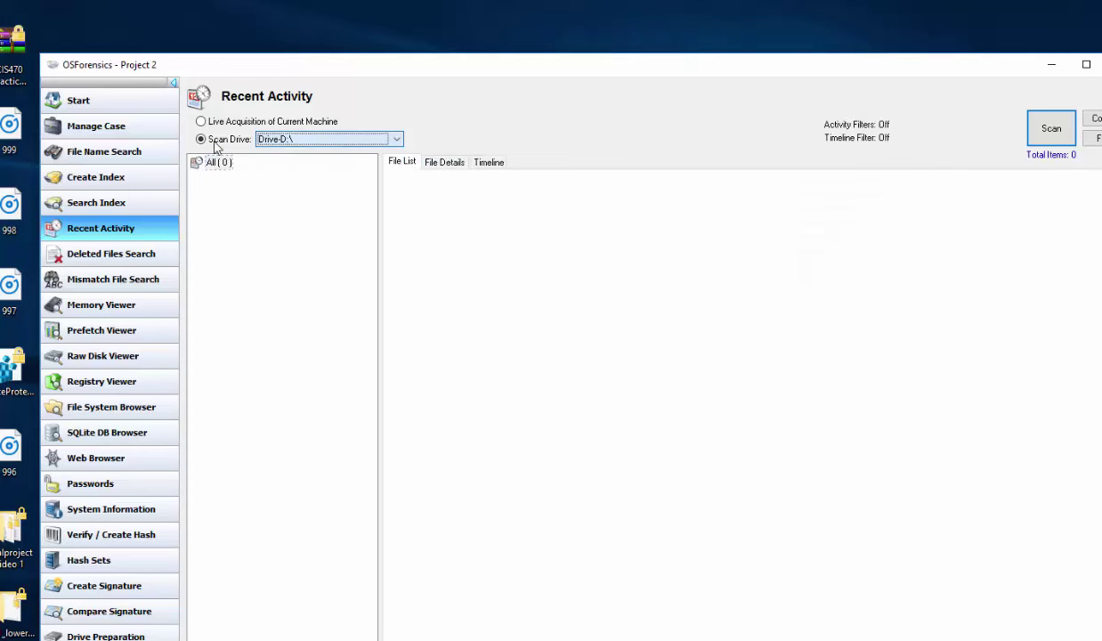
left_click(311, 141)
left_click(265, 172)
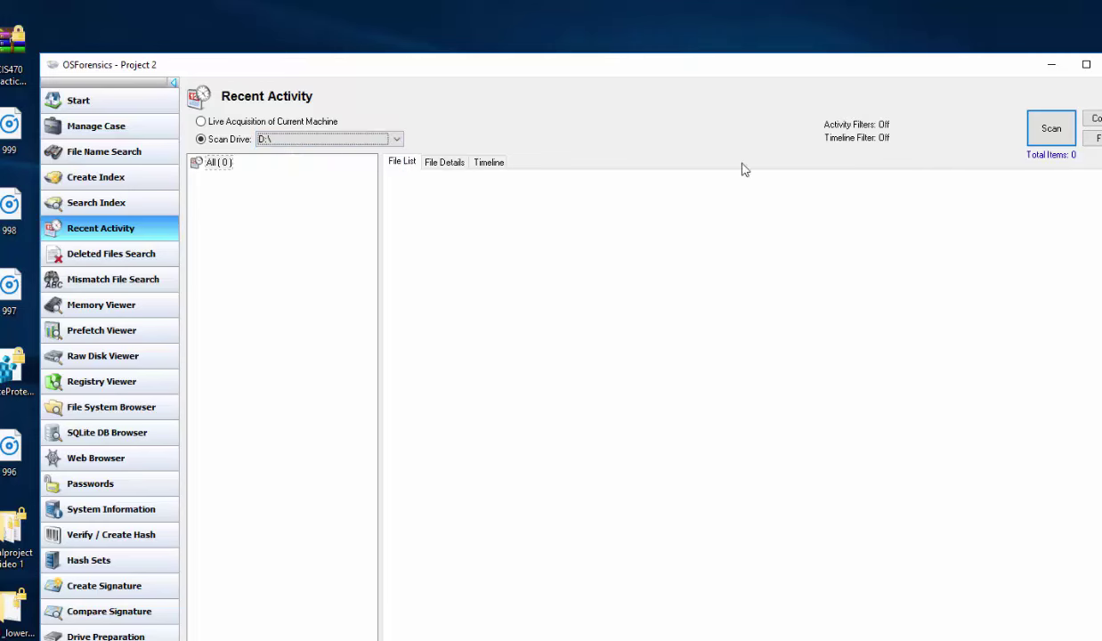
left_click(1048, 133)
left_click(556, 415)
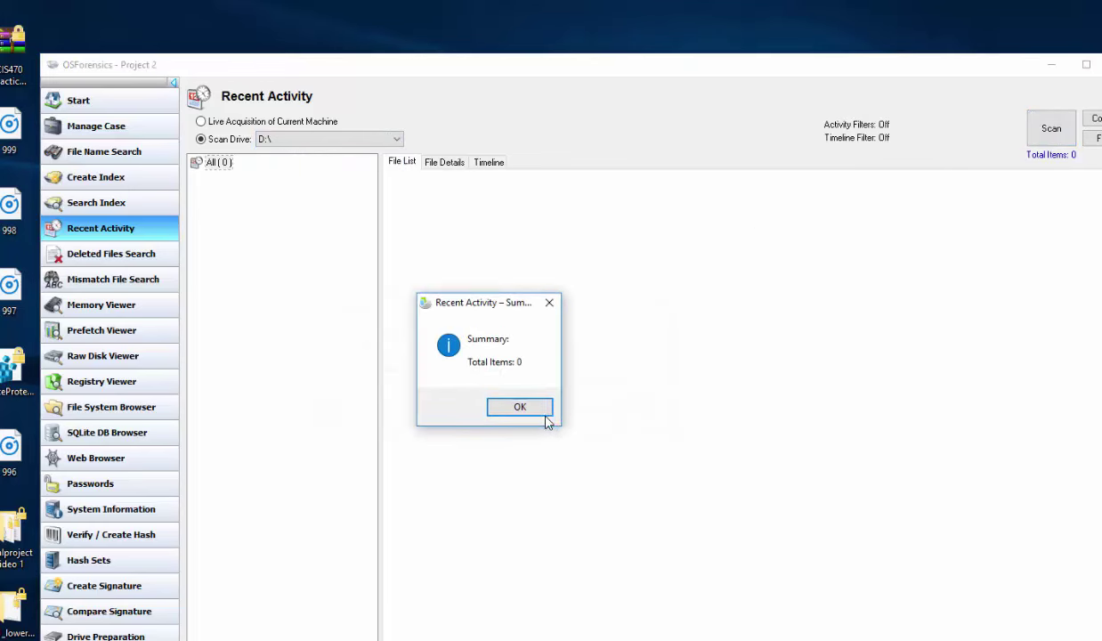
left_click(545, 415)
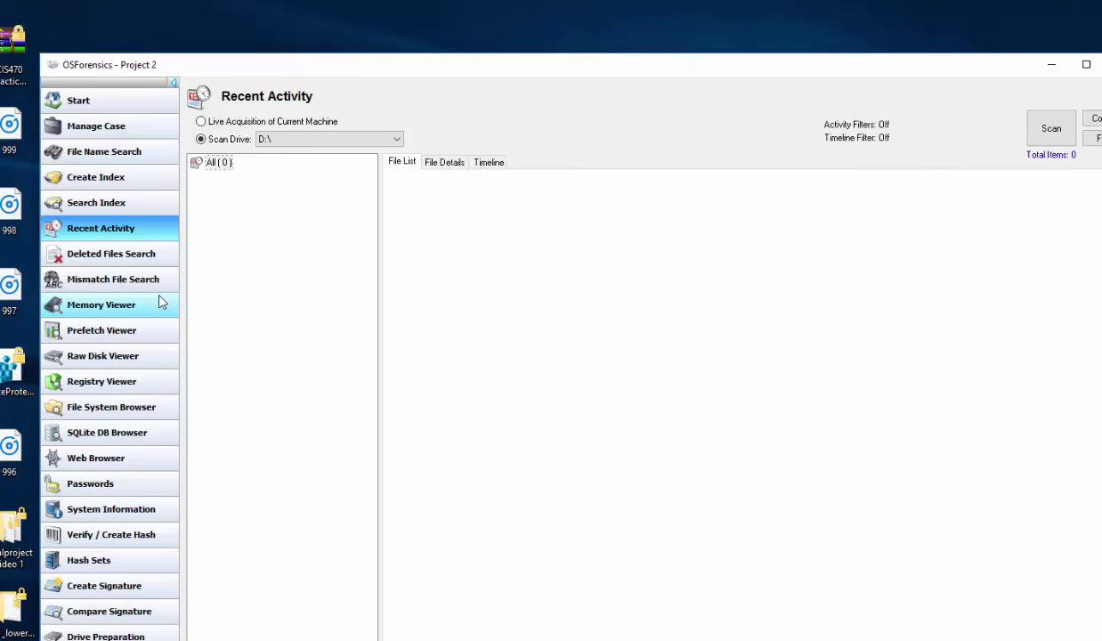
Scroll the C: partition's hex dump in Raw Disk Viewer, briefly opening and closing the File System Browser
left_click(136, 358)
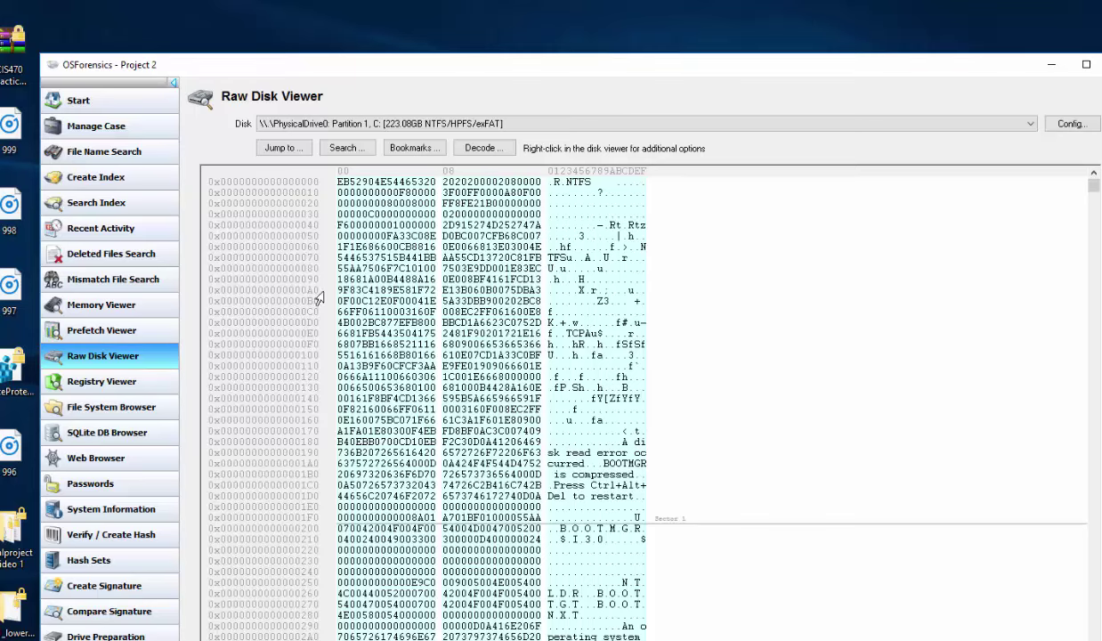
scroll(537, 388, "down", 20)
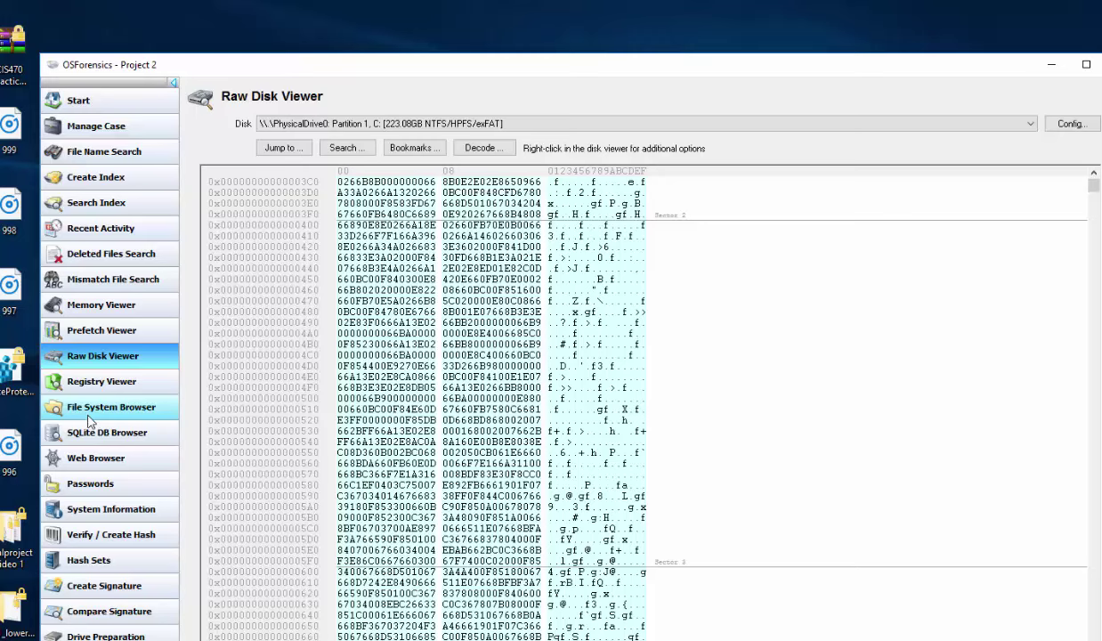
left_click(146, 409)
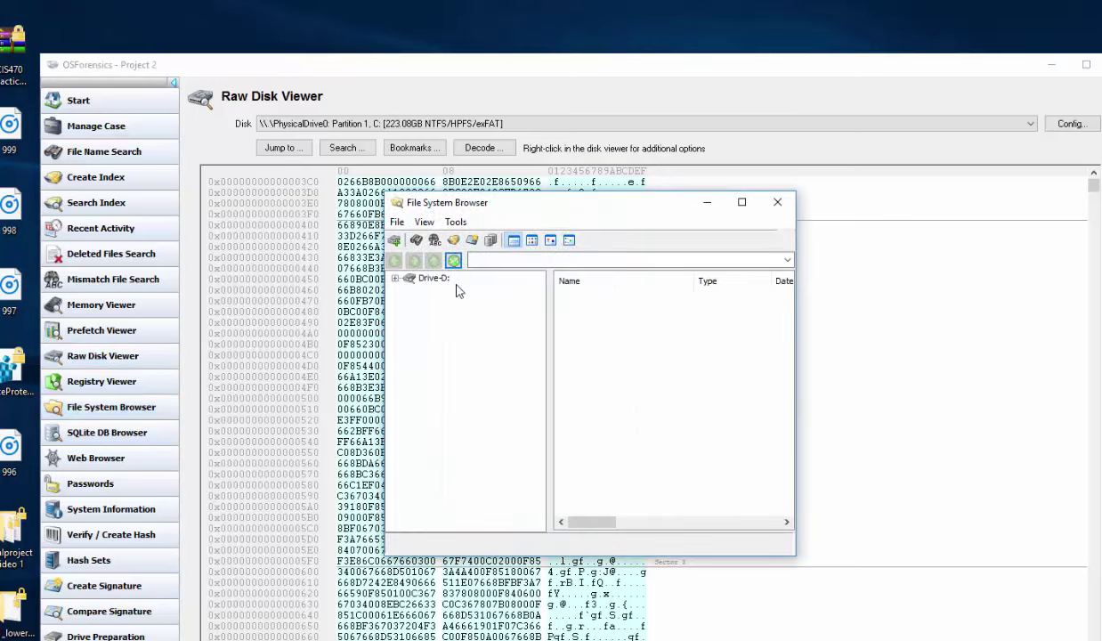
left_click(776, 203)
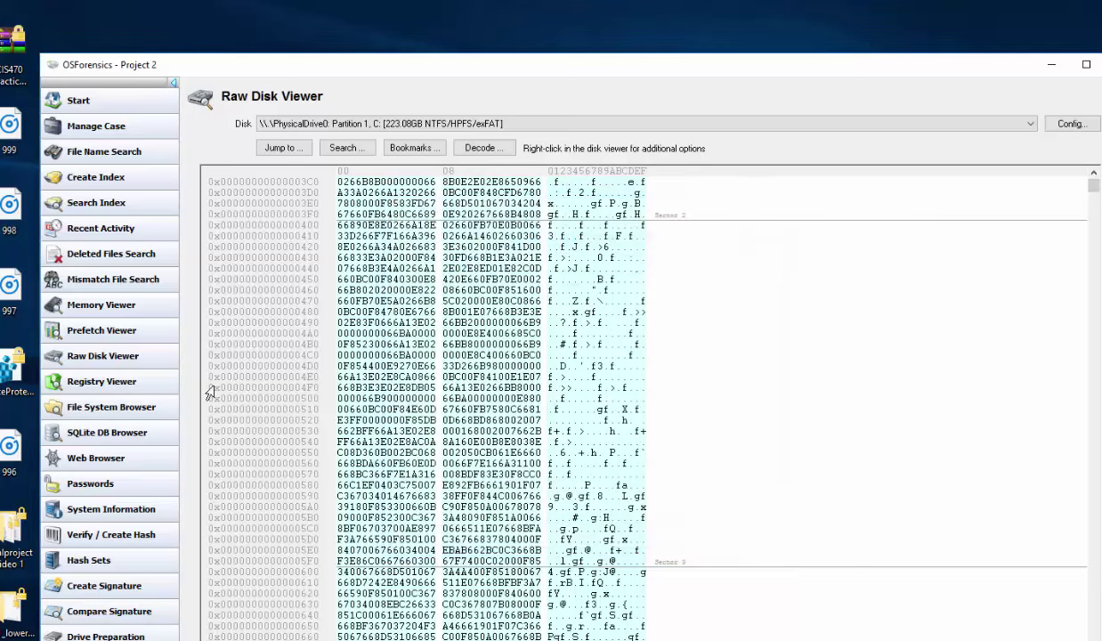
Open the Web Browser module and cancel the Add Case Item dialog
left_click(138, 460)
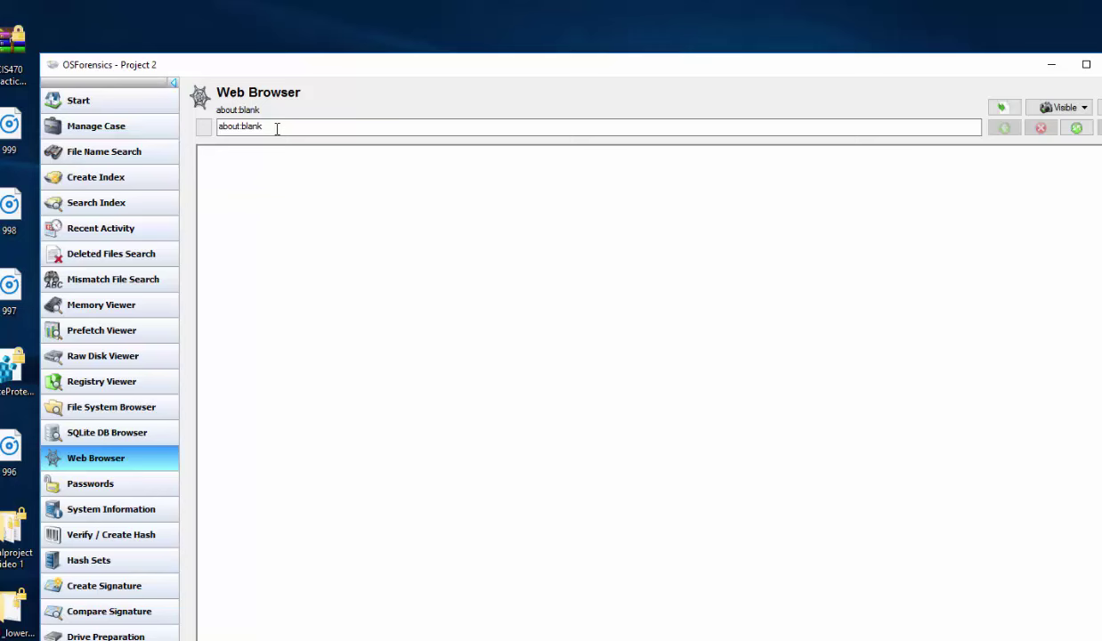
left_click(313, 125)
left_click(1077, 129)
left_click(376, 132)
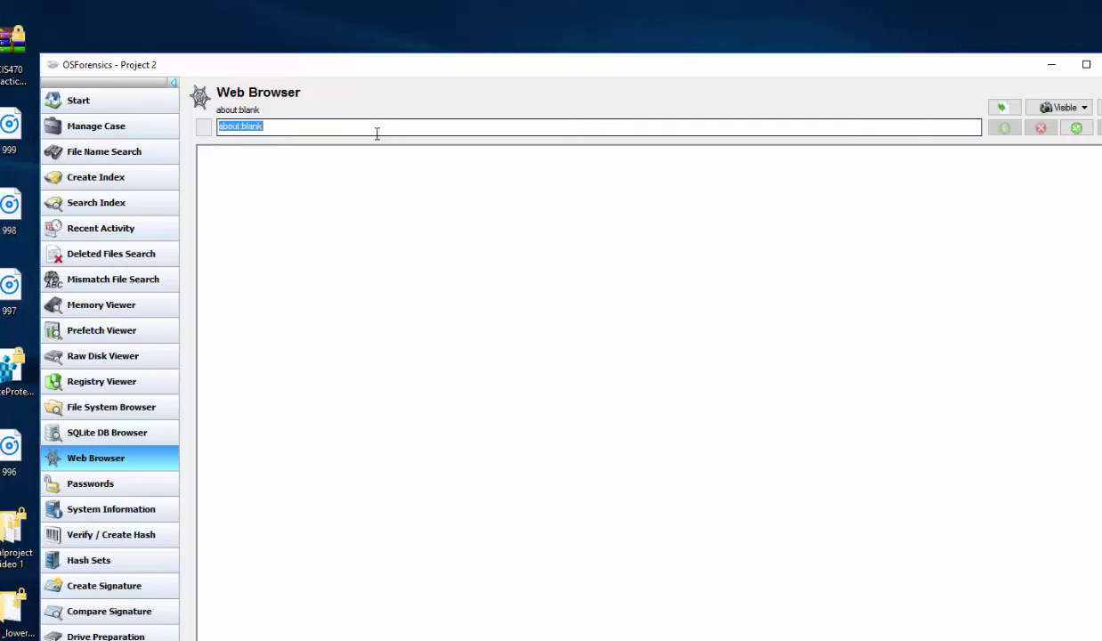
left_click(1002, 107)
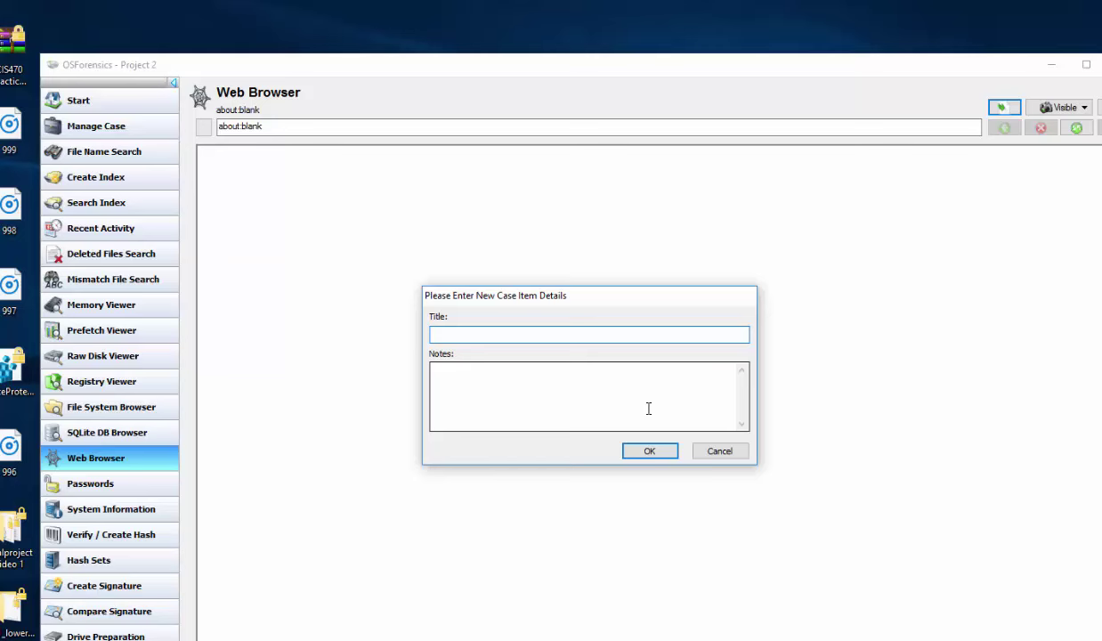
left_click(712, 452)
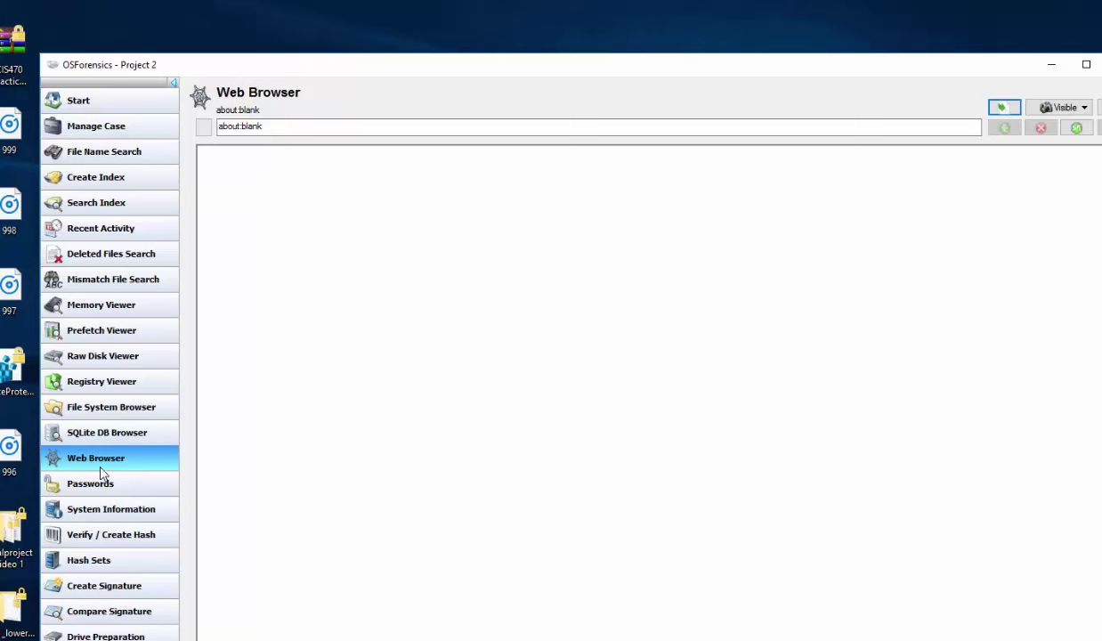
Load the address 'a', which can't be displayed, then switch to Passwords
left_click(266, 130)
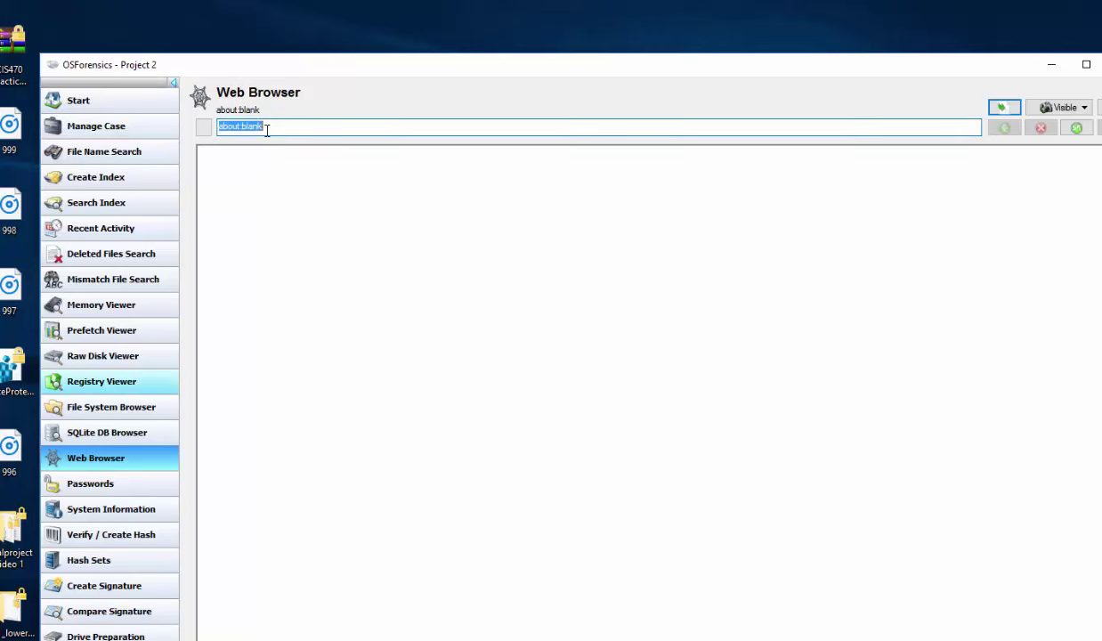
type("a")
key("Return")
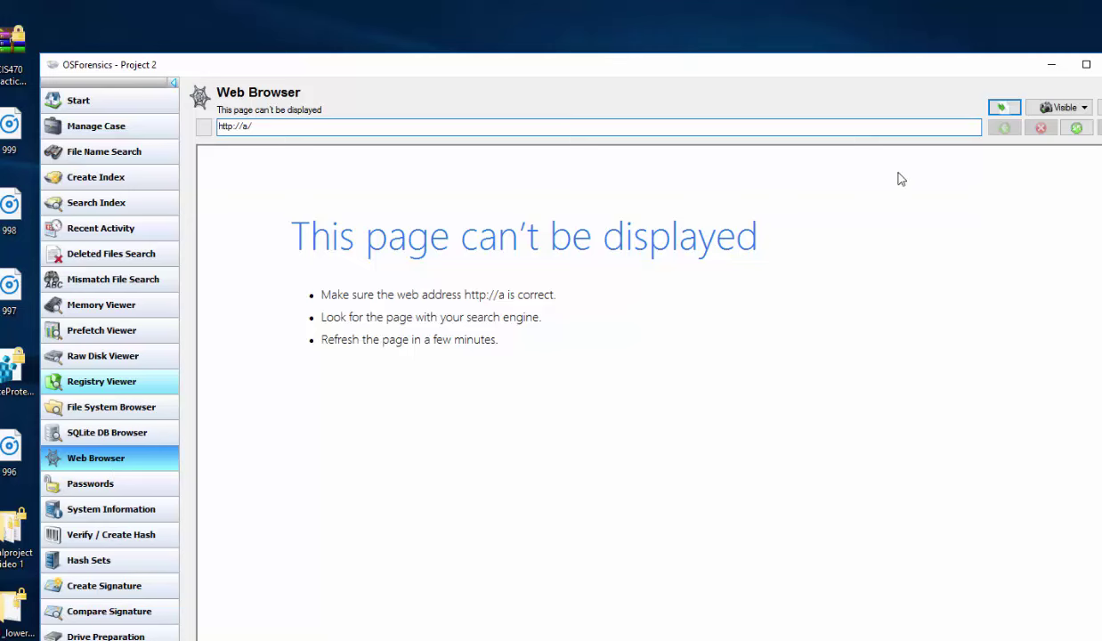
left_click(142, 483)
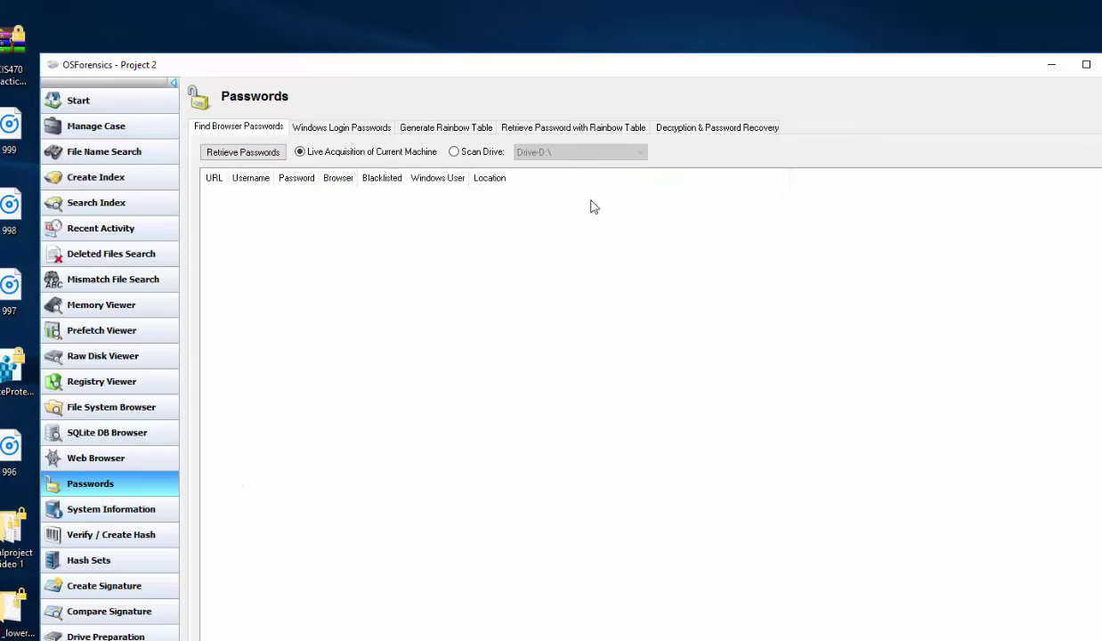
Retrieve browser passwords from drive D:\ (none found), then from the live machine
left_click(453, 152)
left_click(561, 150)
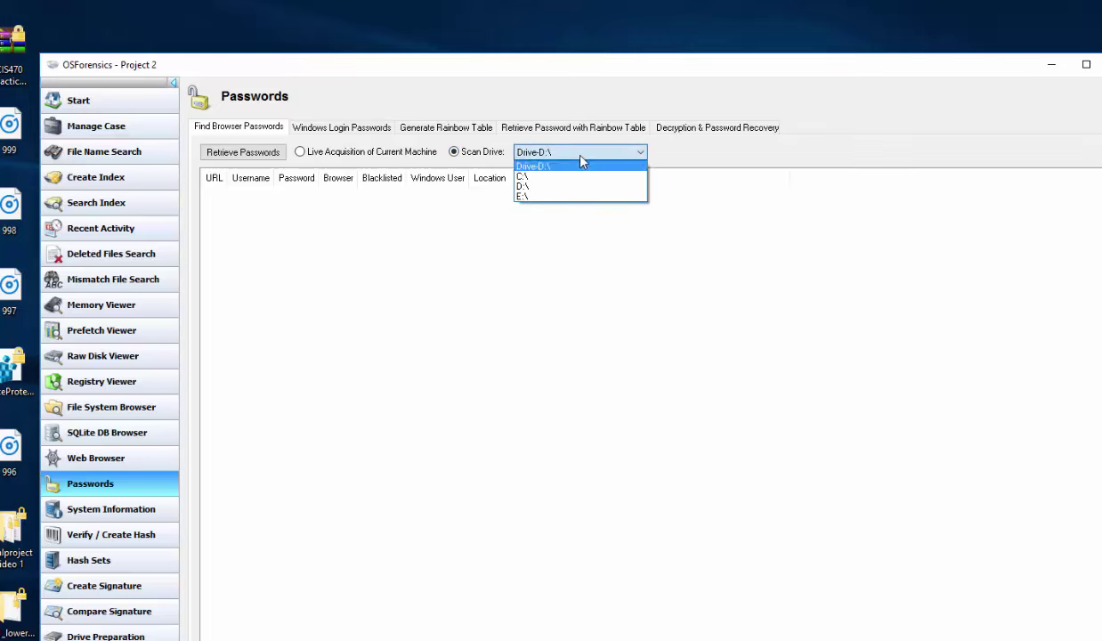
left_click(531, 186)
left_click(245, 153)
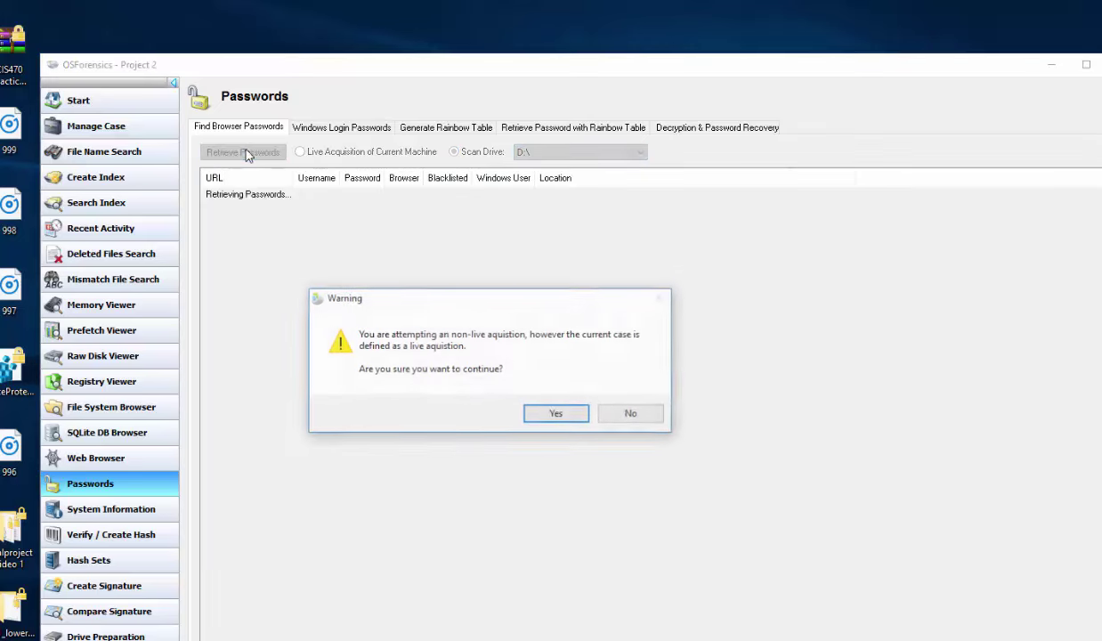
left_click(539, 412)
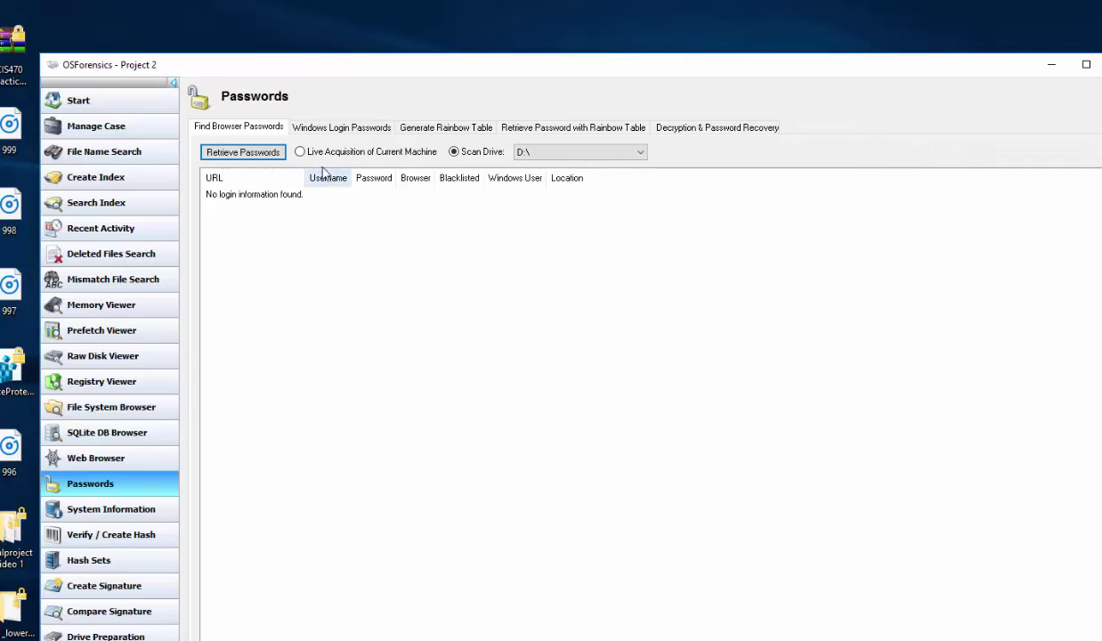
left_click(300, 151)
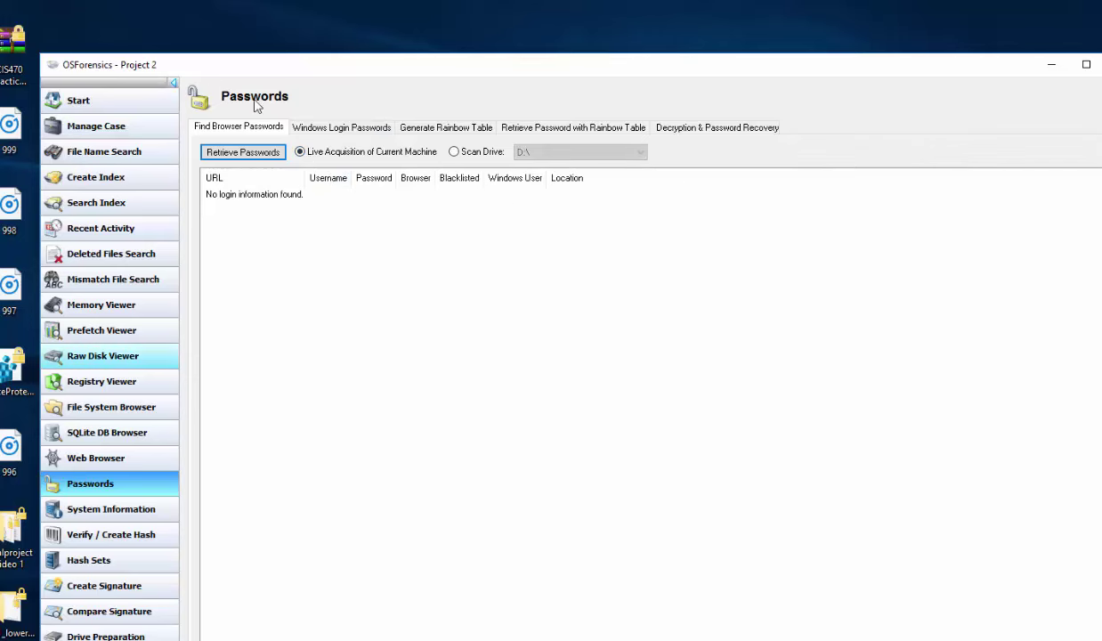
left_click(259, 153)
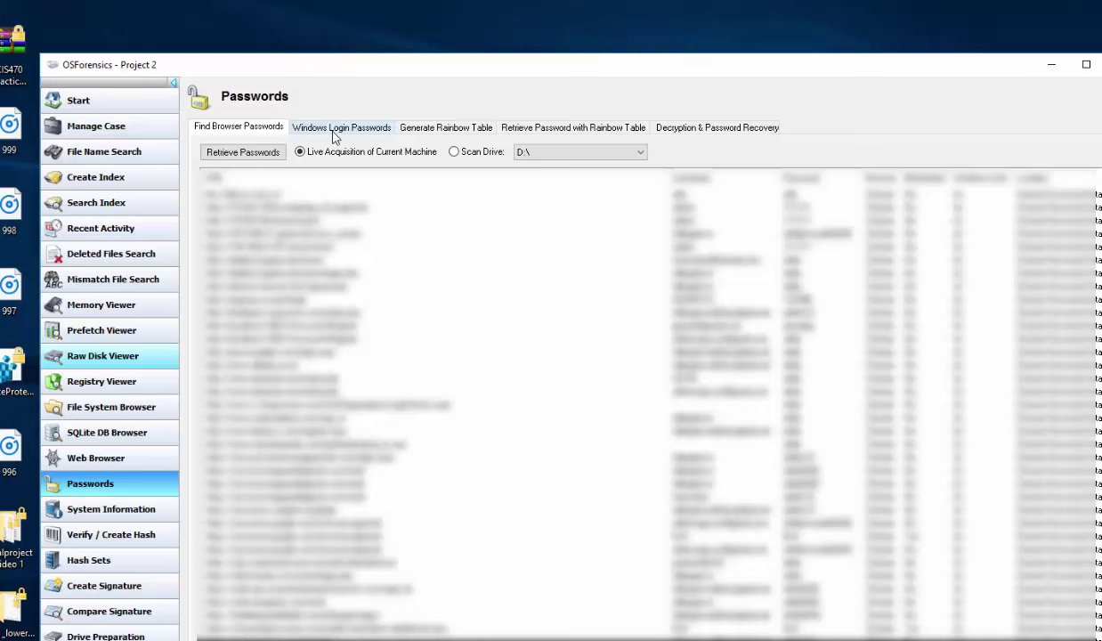
Load Drive-D:\CAT 1.jpg.PFILE as the target file for Decryption & Password Recovery
left_click(700, 128)
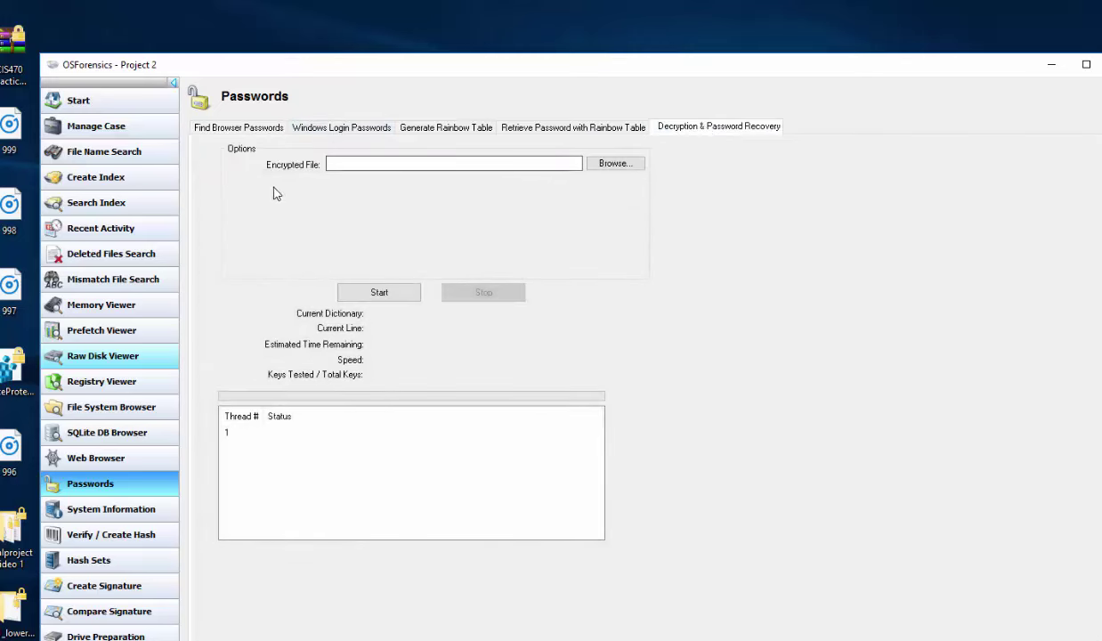
left_click(632, 165)
left_click(405, 280)
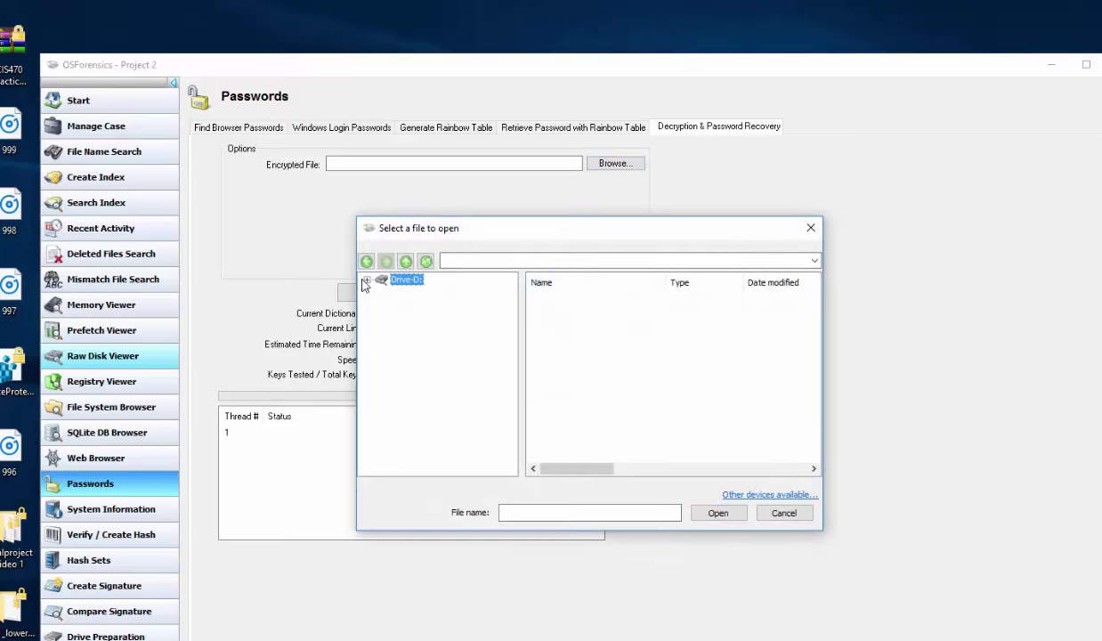
left_click(365, 281)
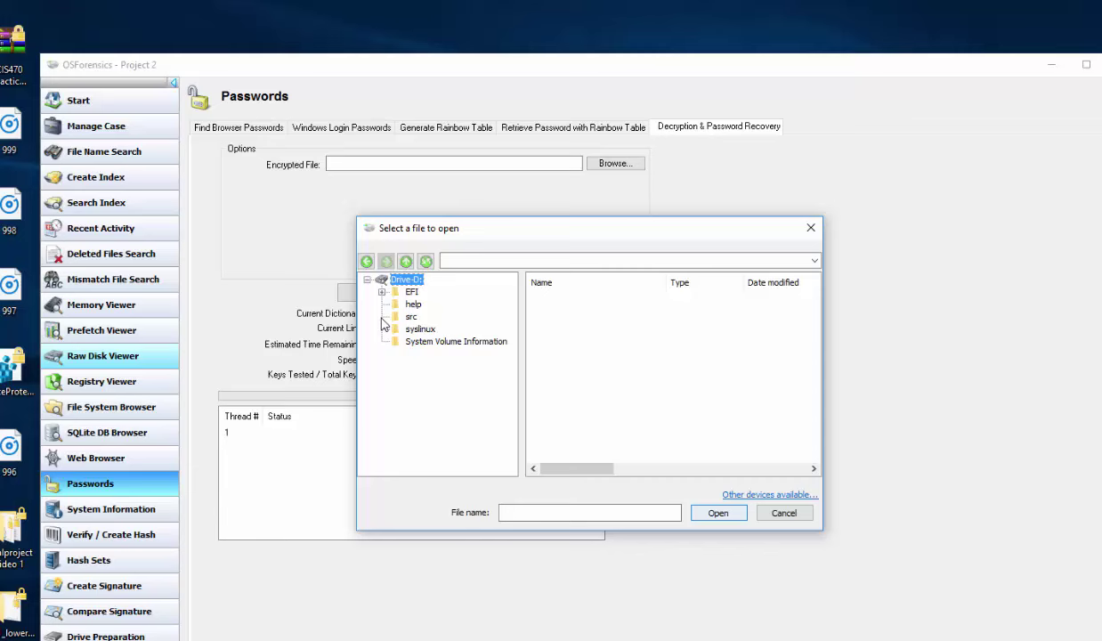
double_click(405, 280)
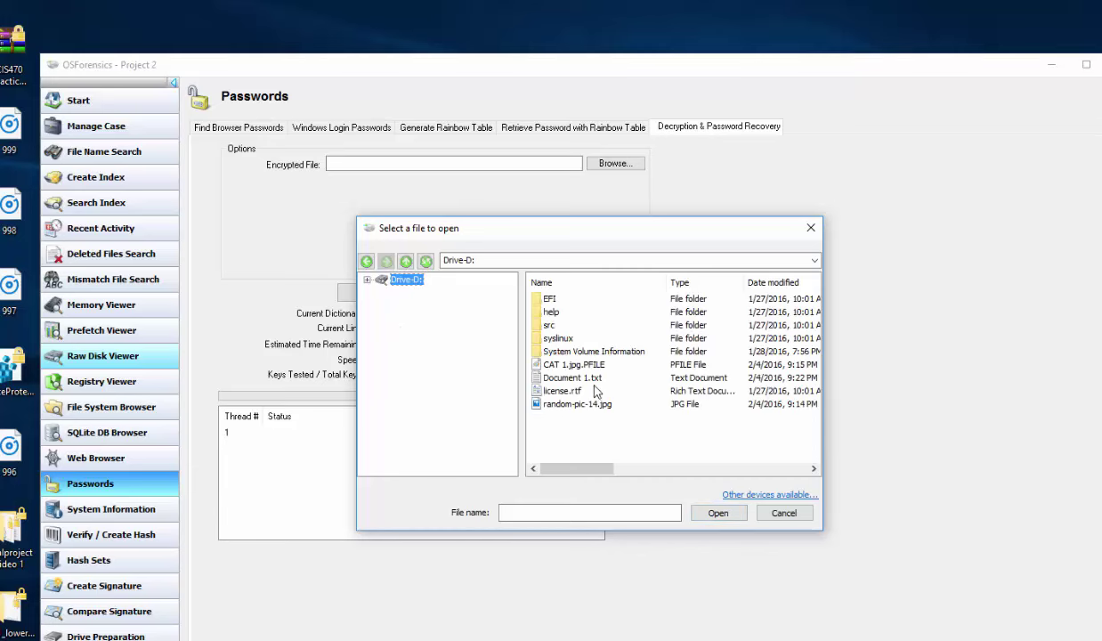
left_click(577, 365)
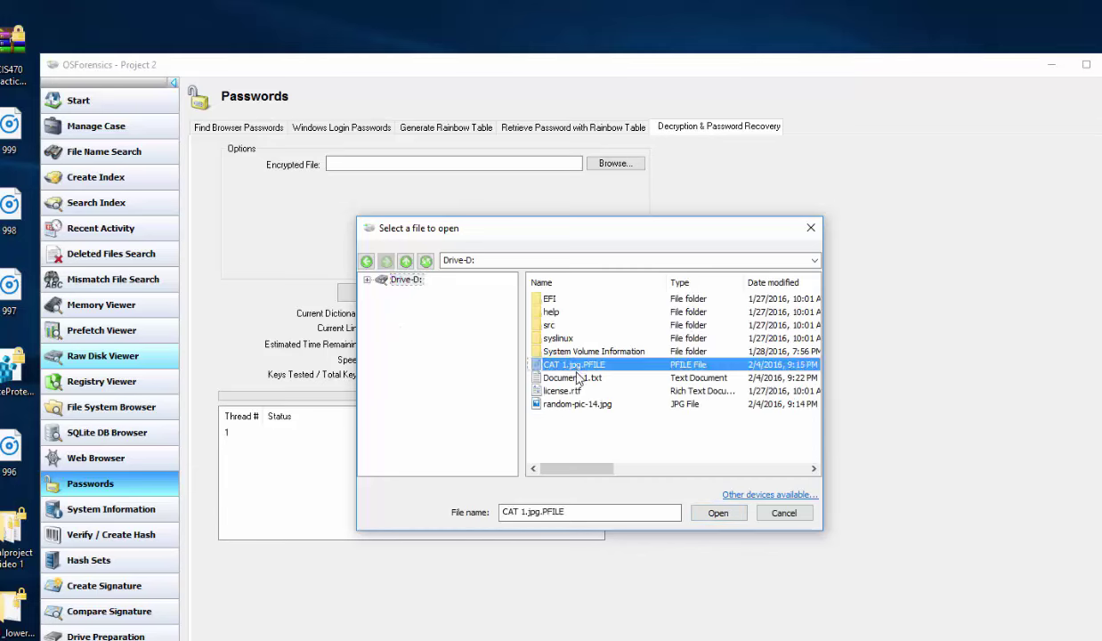
left_click(719, 515)
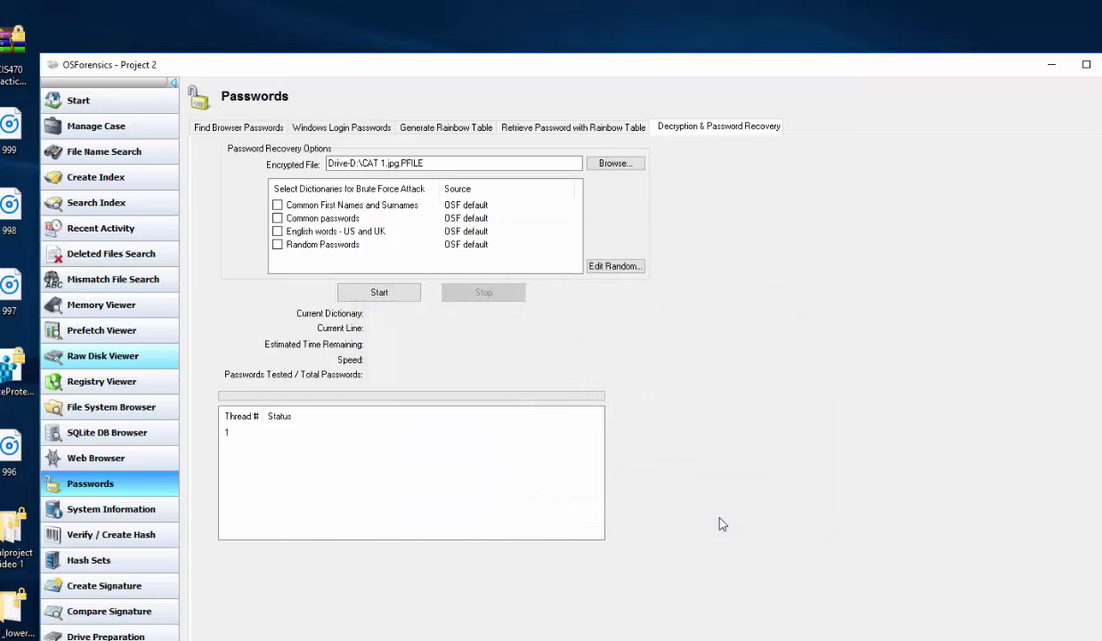
Run recovery with all four dictionaries, allowing firewall access; the file isn't encrypted
left_click(276, 207)
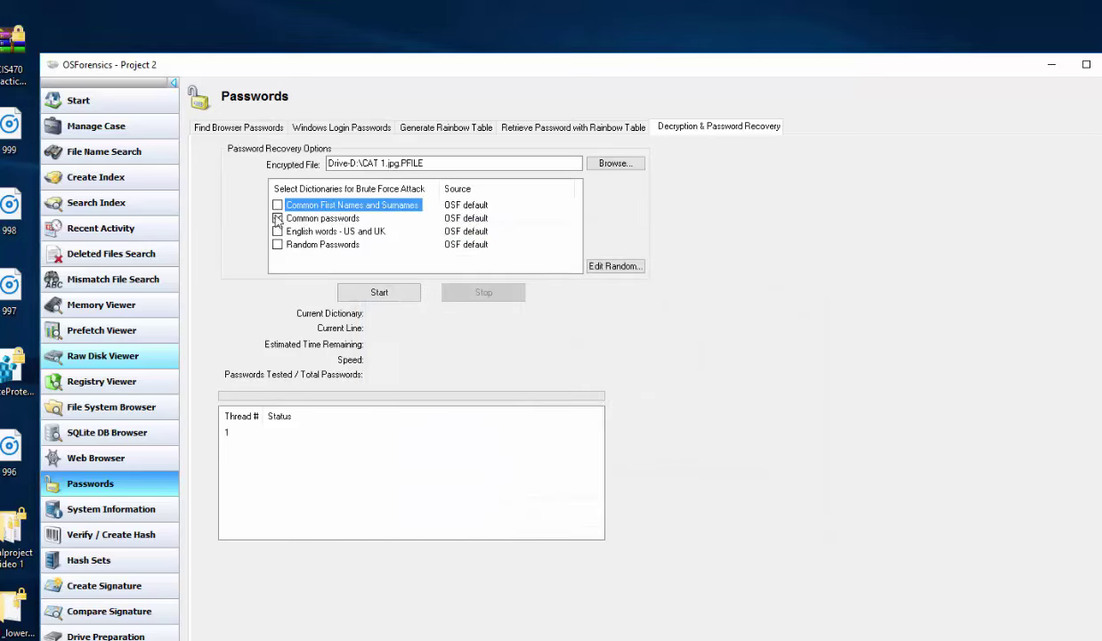
left_click(277, 204)
left_click(277, 218)
left_click(278, 245)
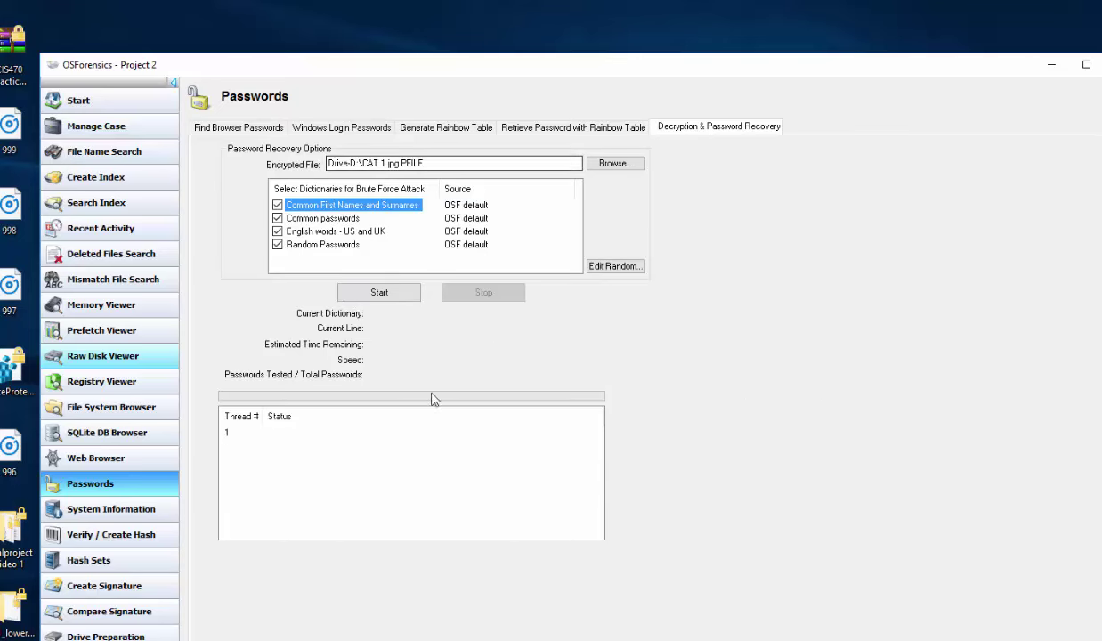
left_click(369, 291)
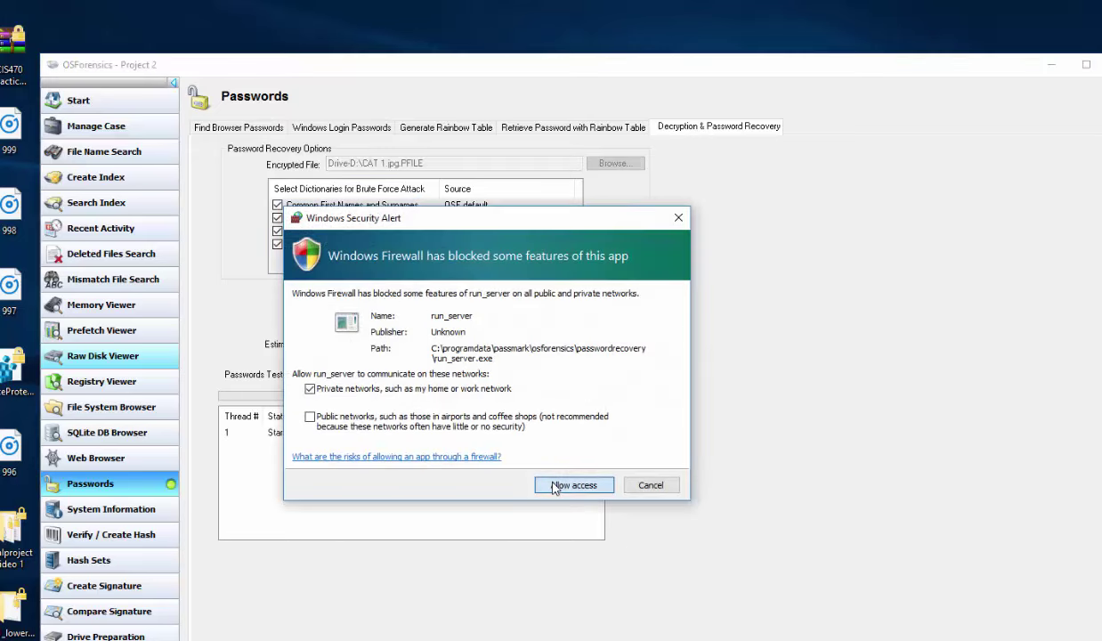
left_click(556, 485)
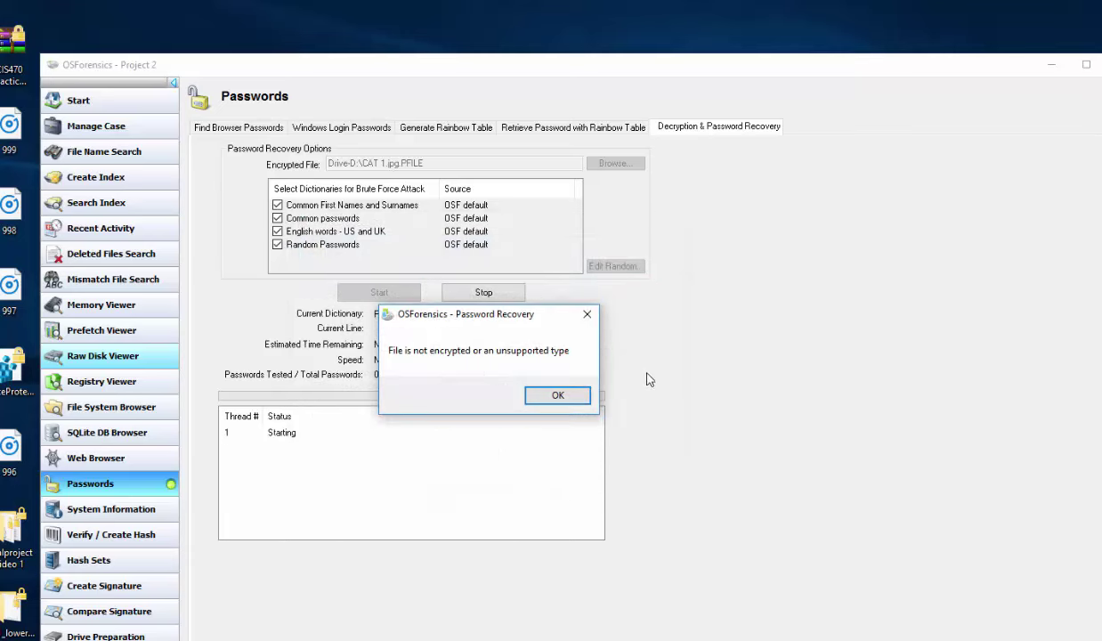
left_click(566, 394)
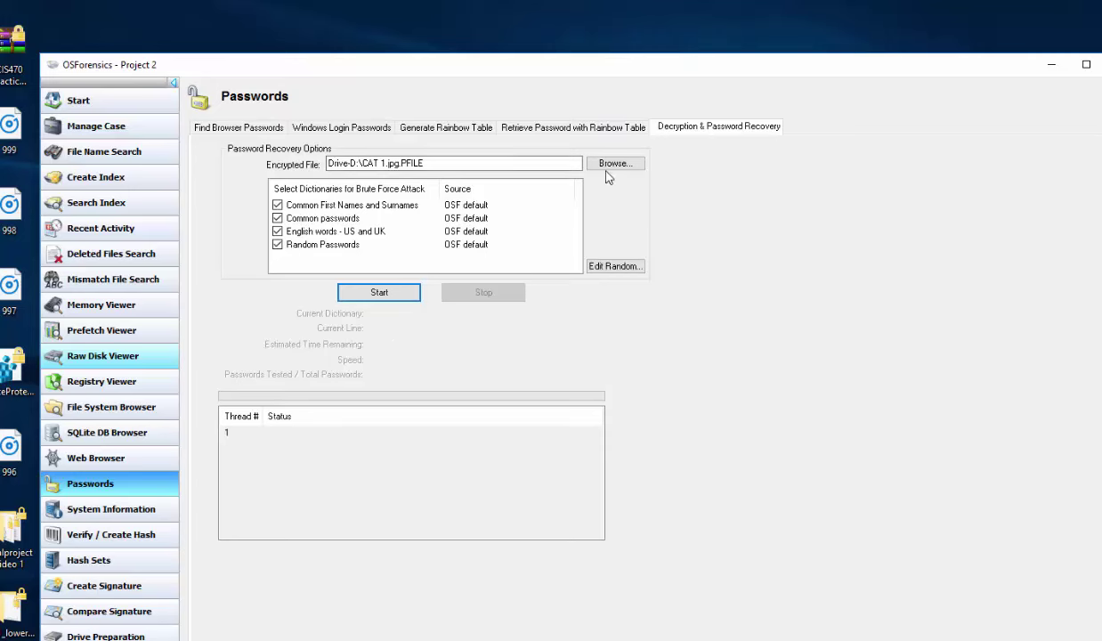
Point password recovery at Drive-D:\random-pic-14.jpg, start it, and dismiss the not-encrypted message
left_click(628, 163)
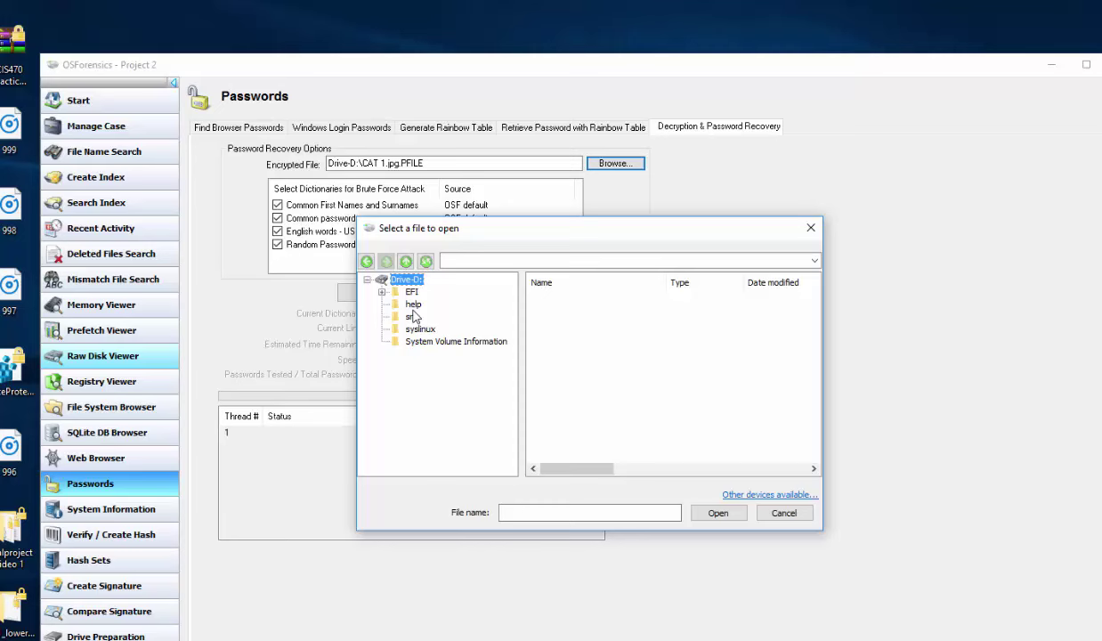
double_click(414, 283)
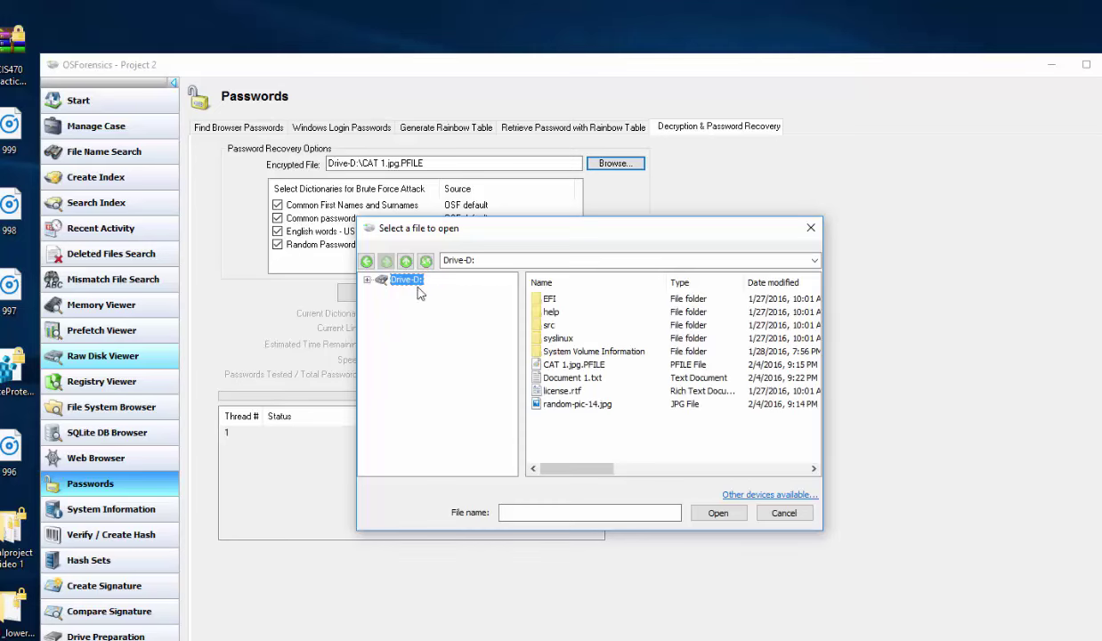
left_click(587, 404)
left_click(718, 512)
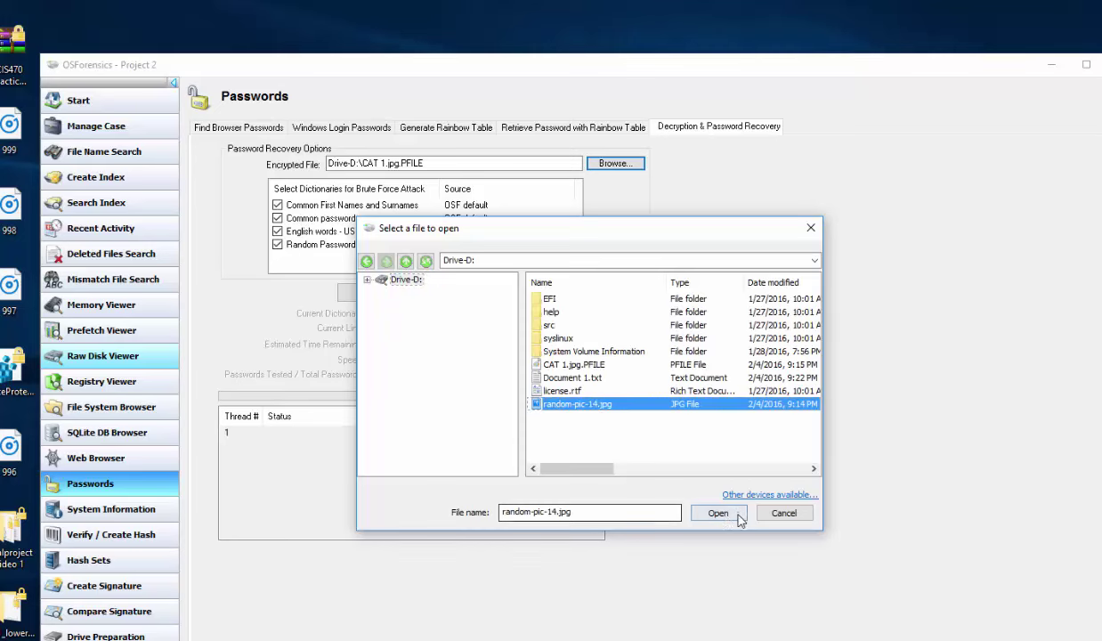
left_click(369, 299)
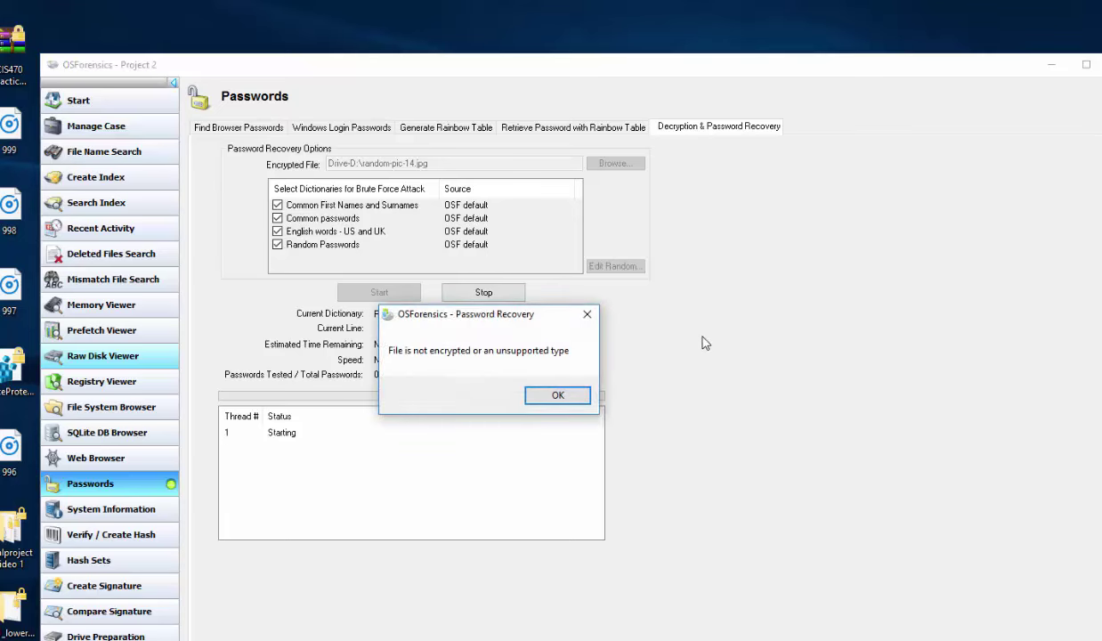
left_click(557, 395)
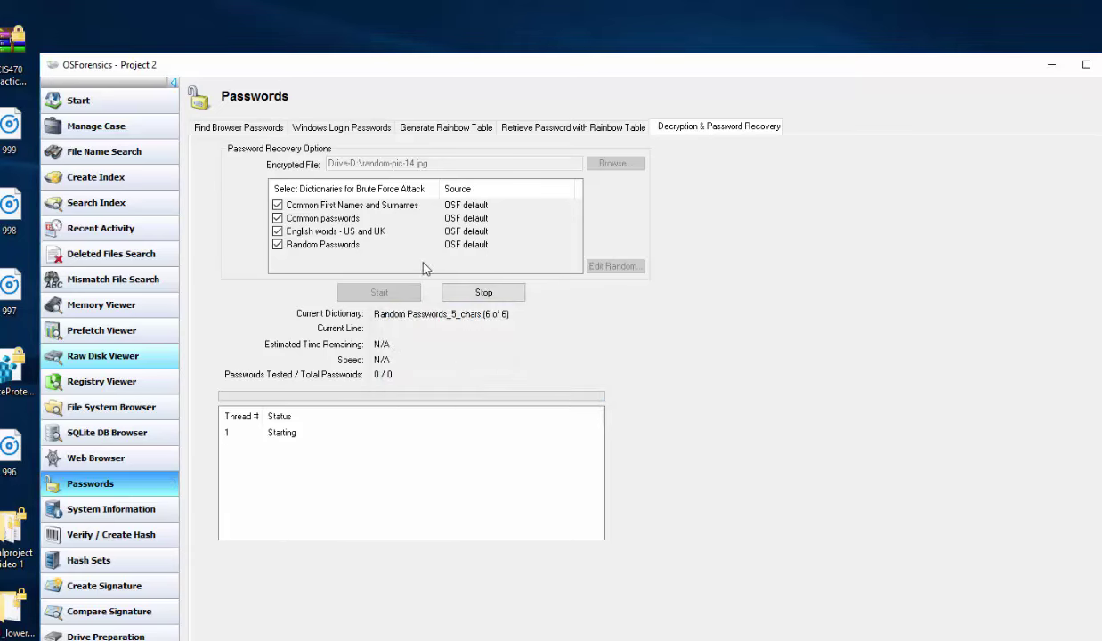
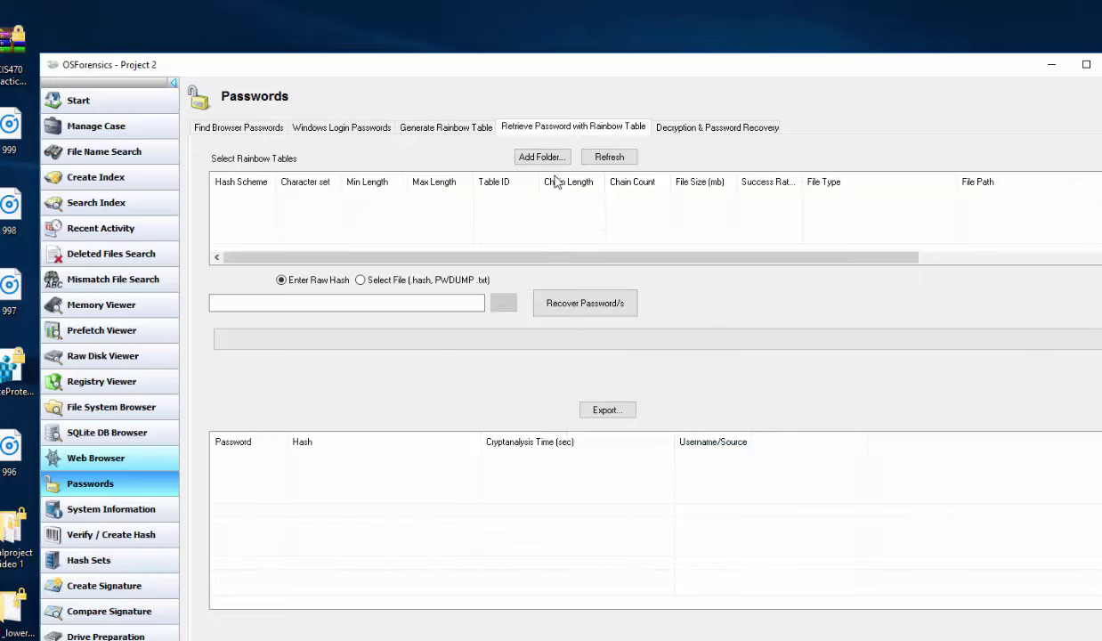
Choose CAT 1.jpg as the hash file to crack
left_click(361, 281)
left_click(501, 303)
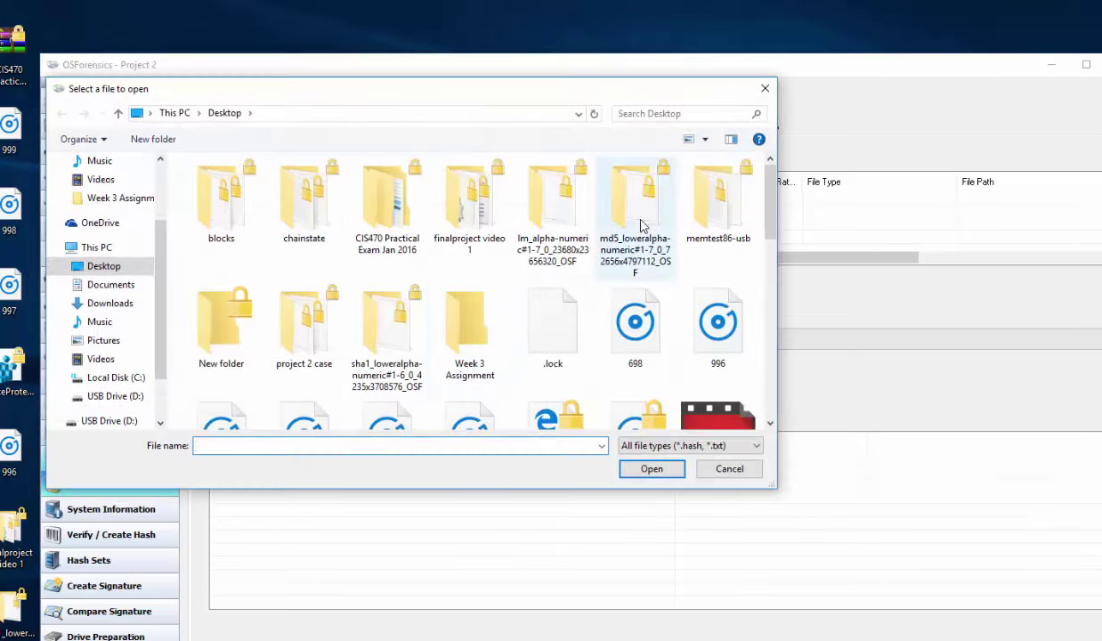
left_click_drag(770, 210, 776, 242)
scroll(749, 238, "down", 2)
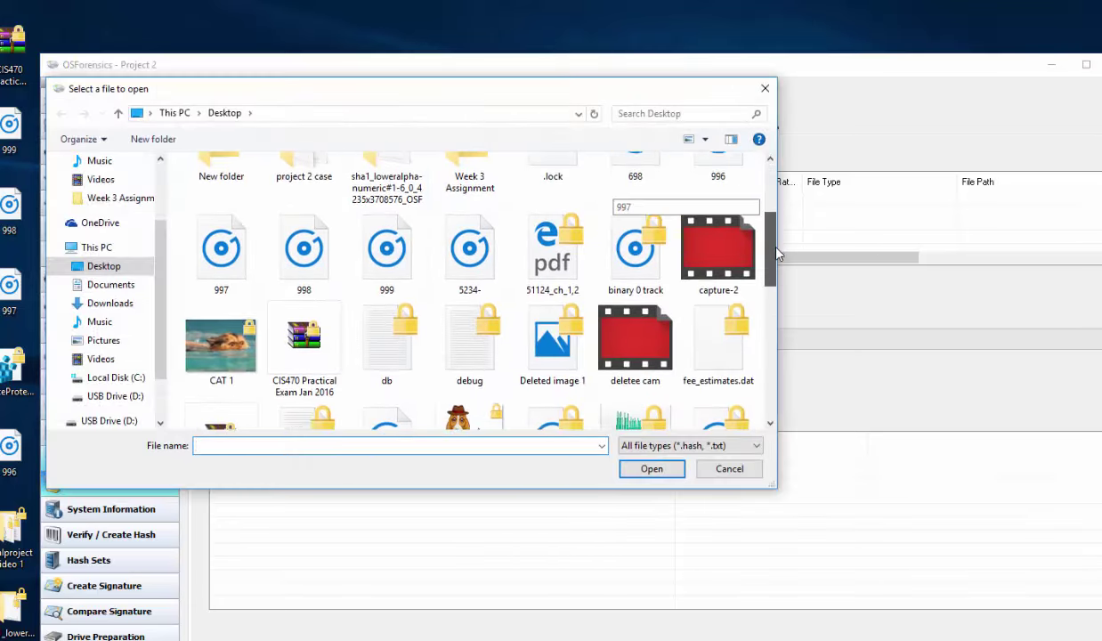
left_click(224, 230)
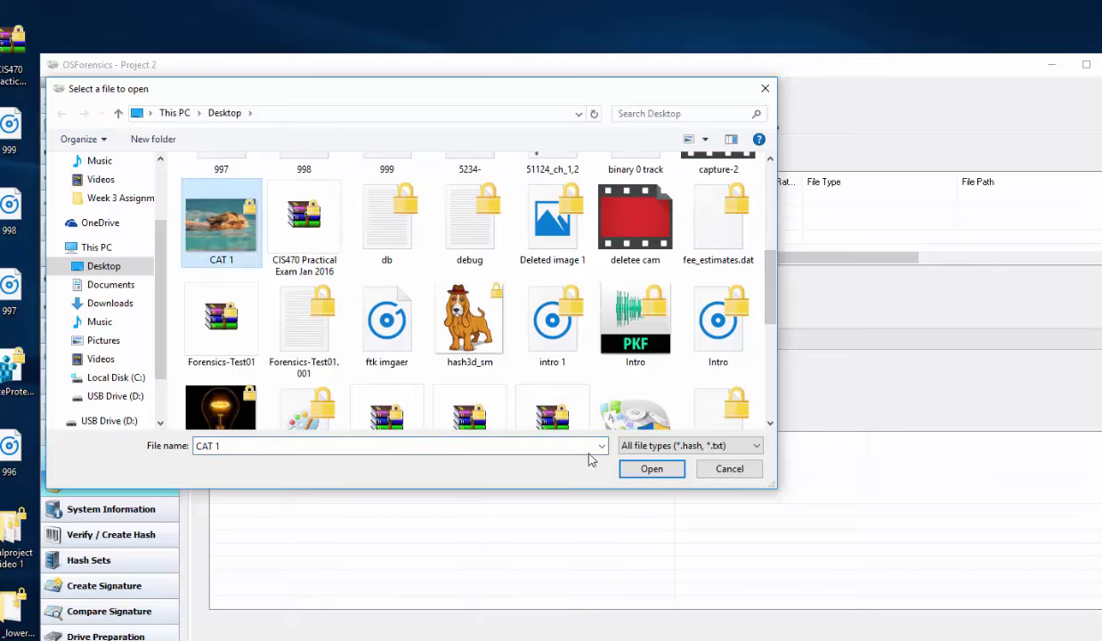
left_click(650, 469)
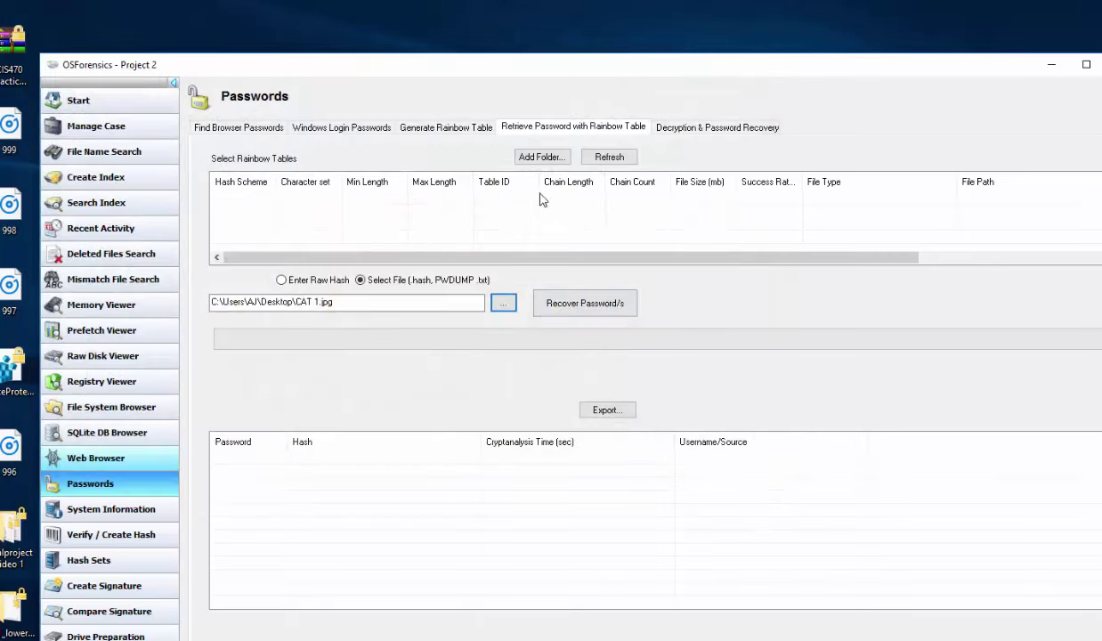
Add the lm alpha-numeric, md5 lower-alpha-numeric and sha1 rainbow table folders
left_click(545, 158)
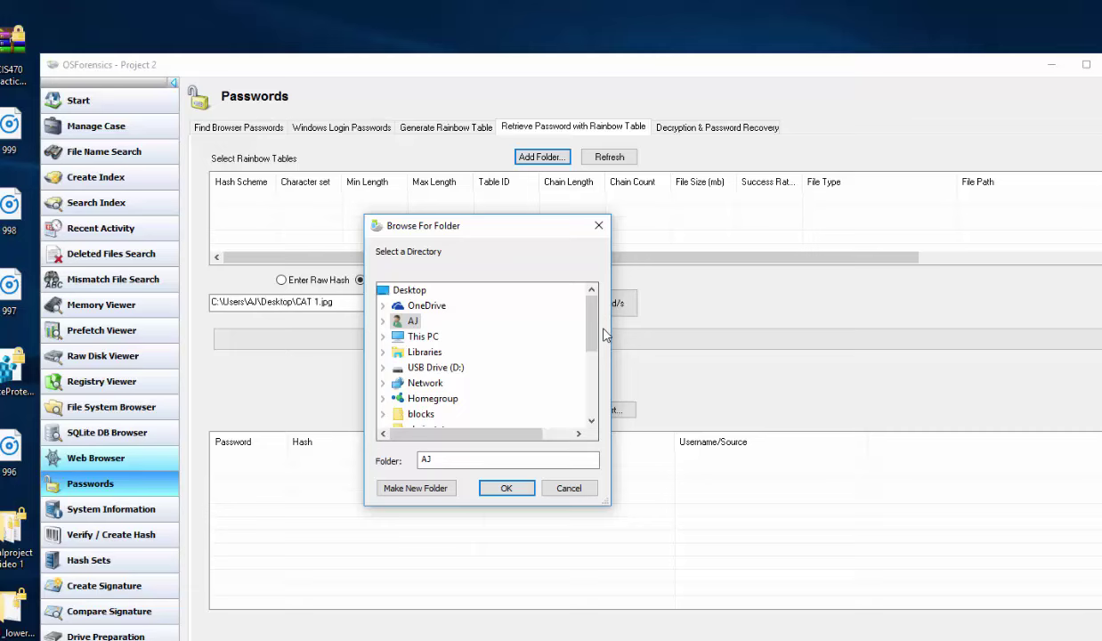
scroll(485, 356, "down", 2)
left_click(501, 401)
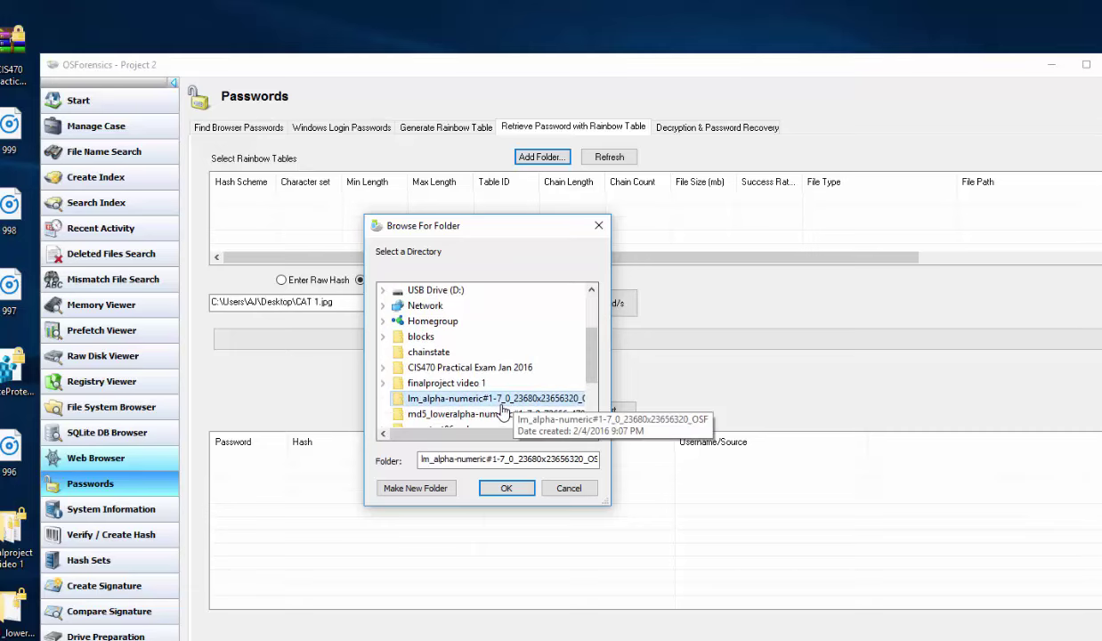
left_click(514, 494)
left_click(541, 156)
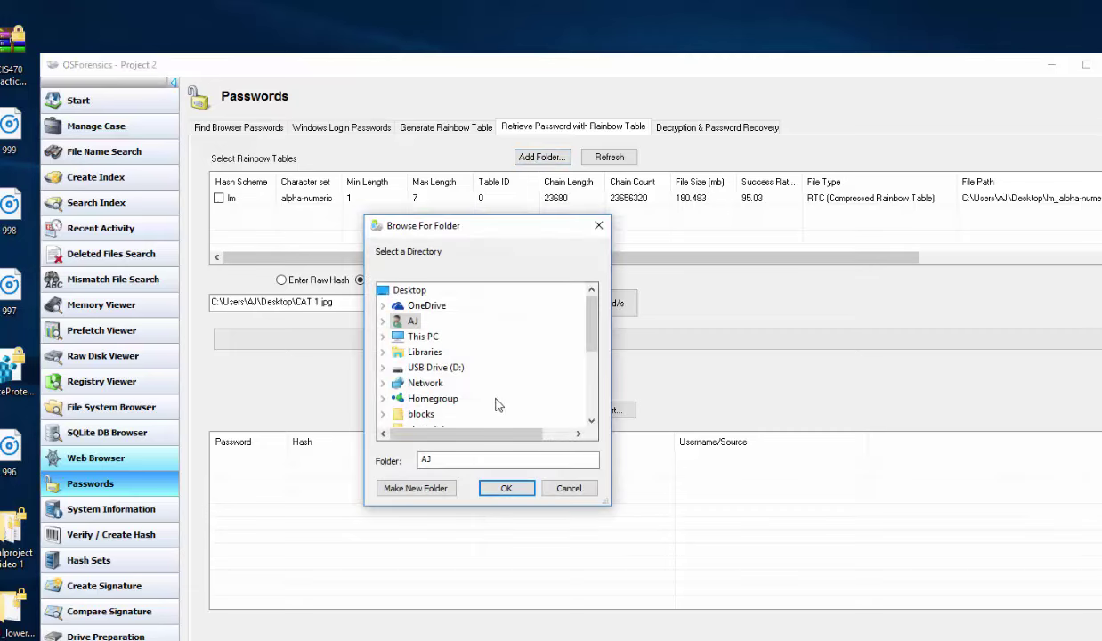
scroll(570, 327, "down", 2)
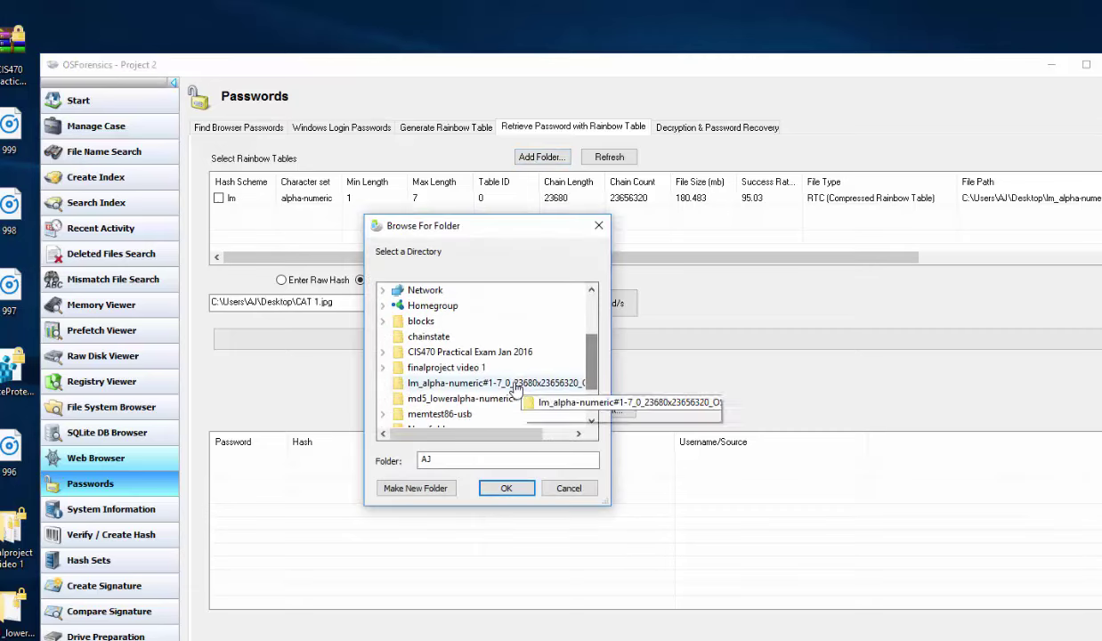
left_click(490, 398)
left_click(505, 488)
left_click(542, 157)
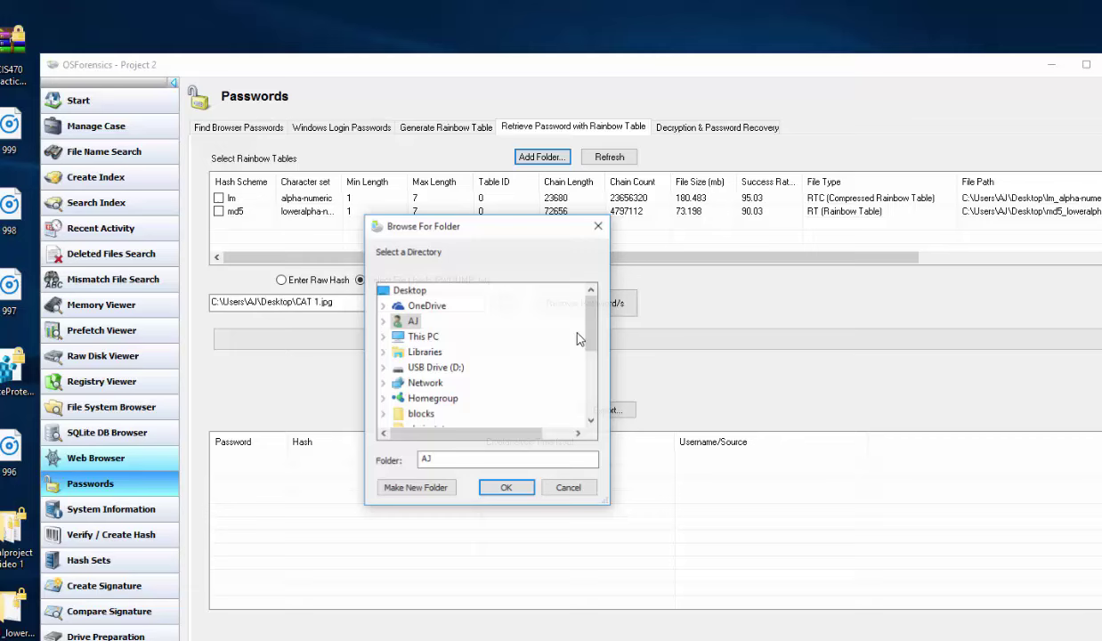
scroll(579, 374, "down", 5)
left_click(498, 397)
left_click(505, 487)
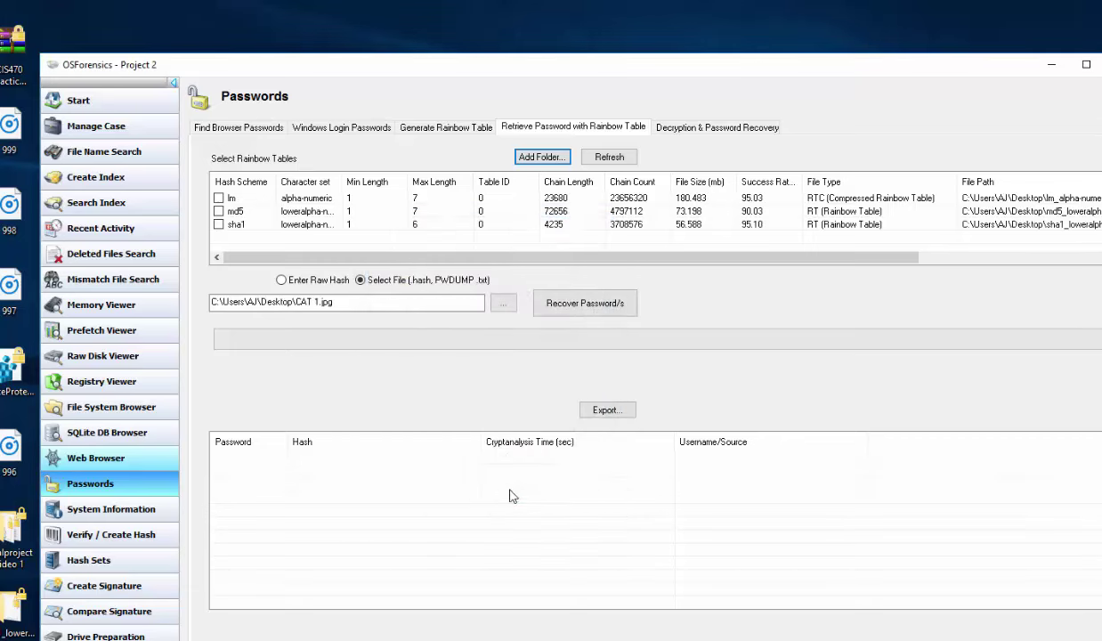
Attempt password recovery with the lm, md5 and sha1 tables checked, dismissing the warnings
left_click(633, 313)
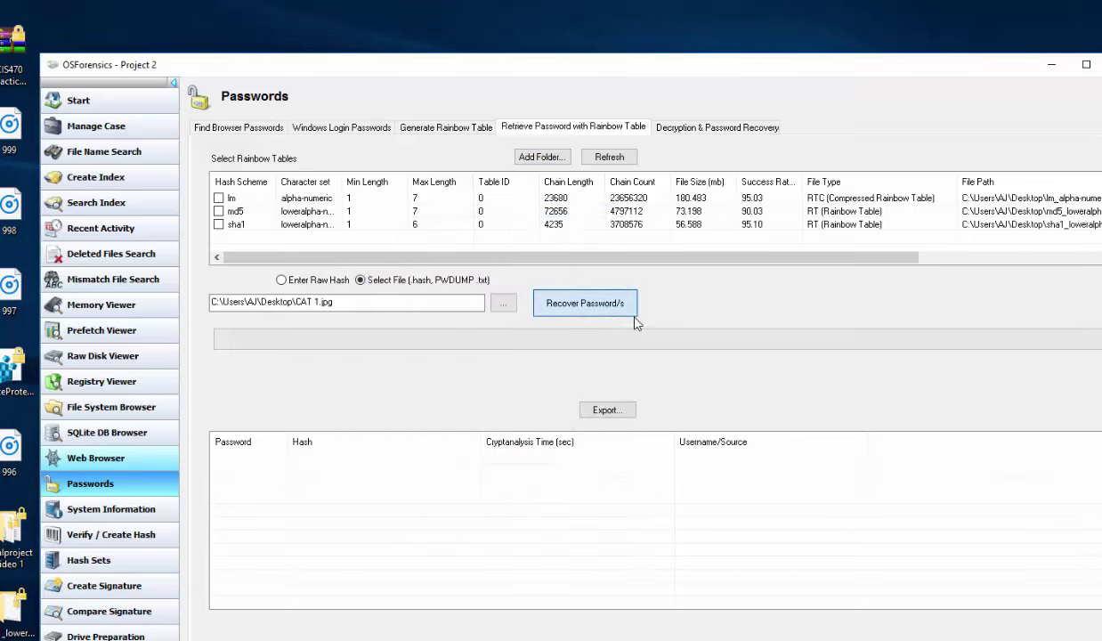
left_click(524, 395)
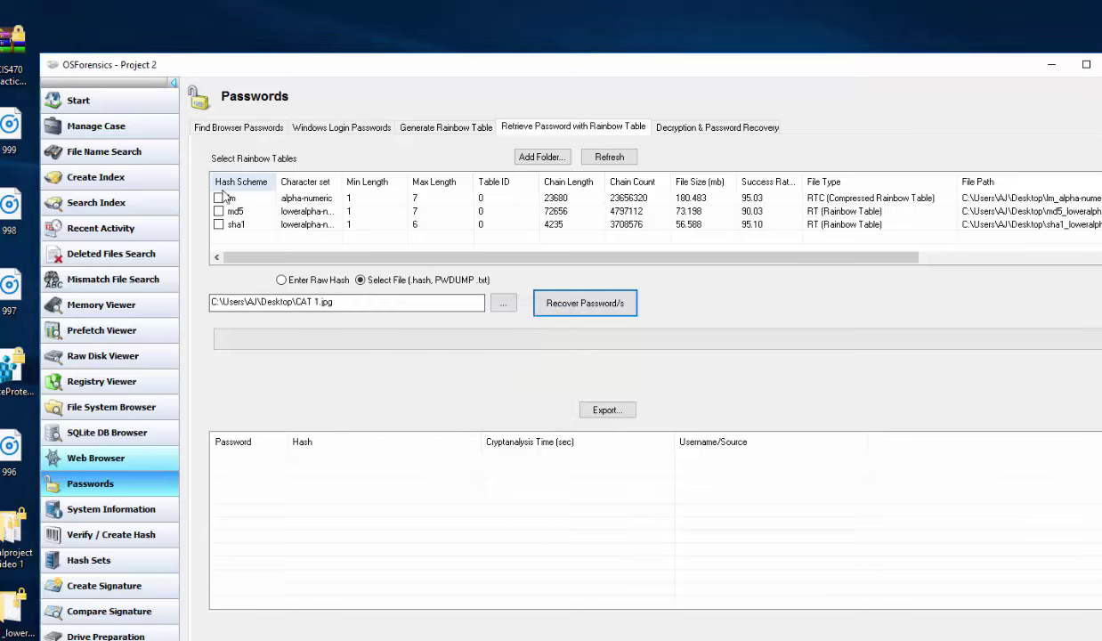
left_click(218, 197)
left_click(218, 211)
left_click(218, 224)
left_click(584, 302)
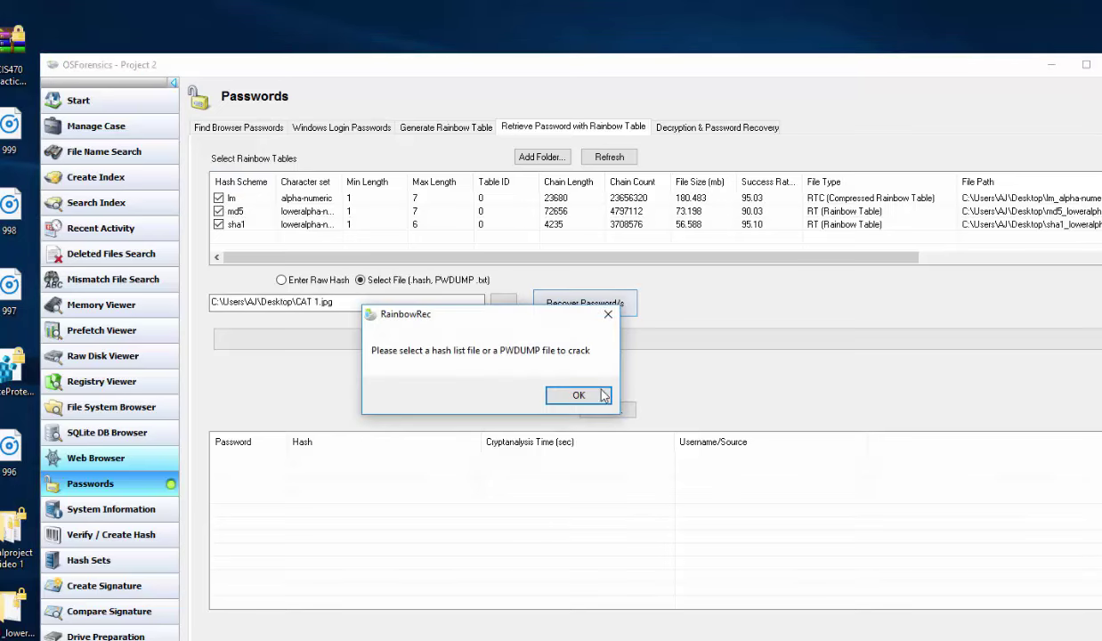
left_click(578, 395)
left_click(458, 303)
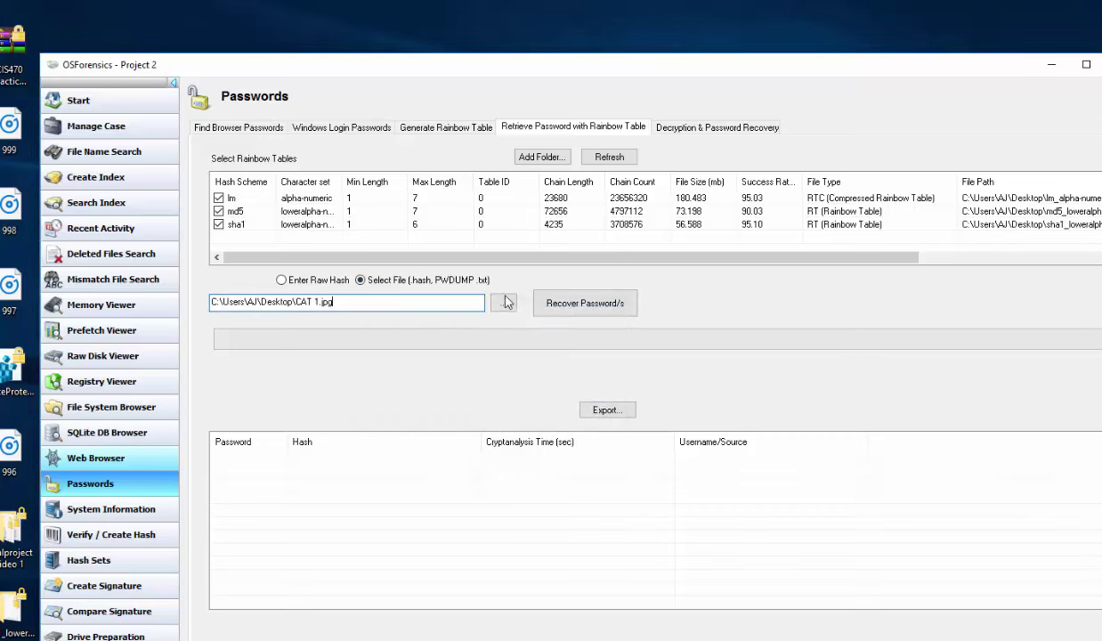
left_click(438, 128)
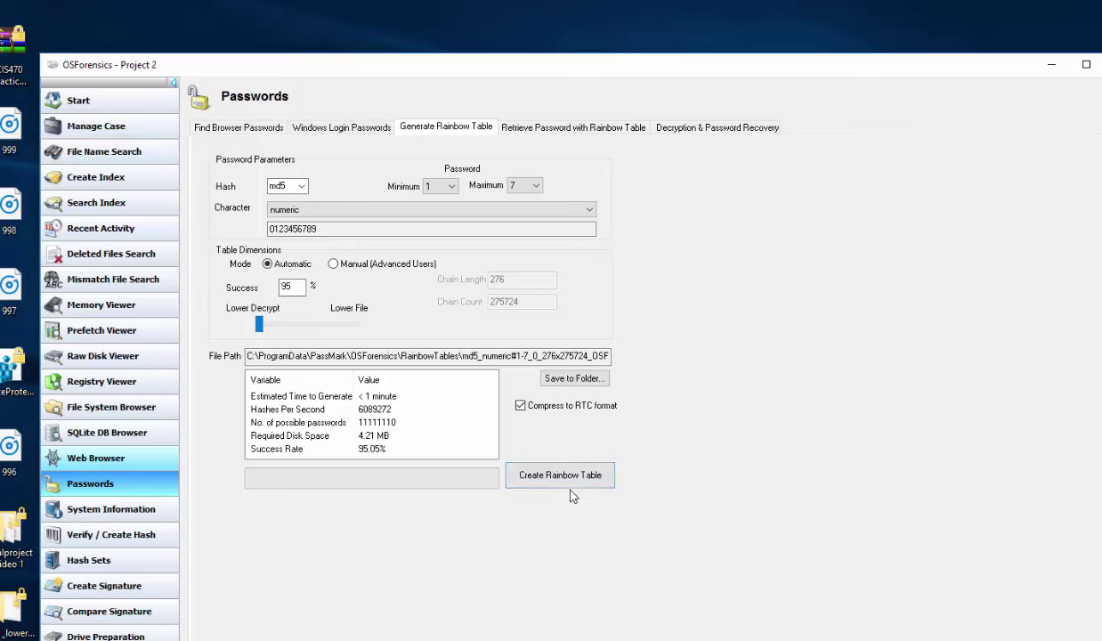
left_click(368, 134)
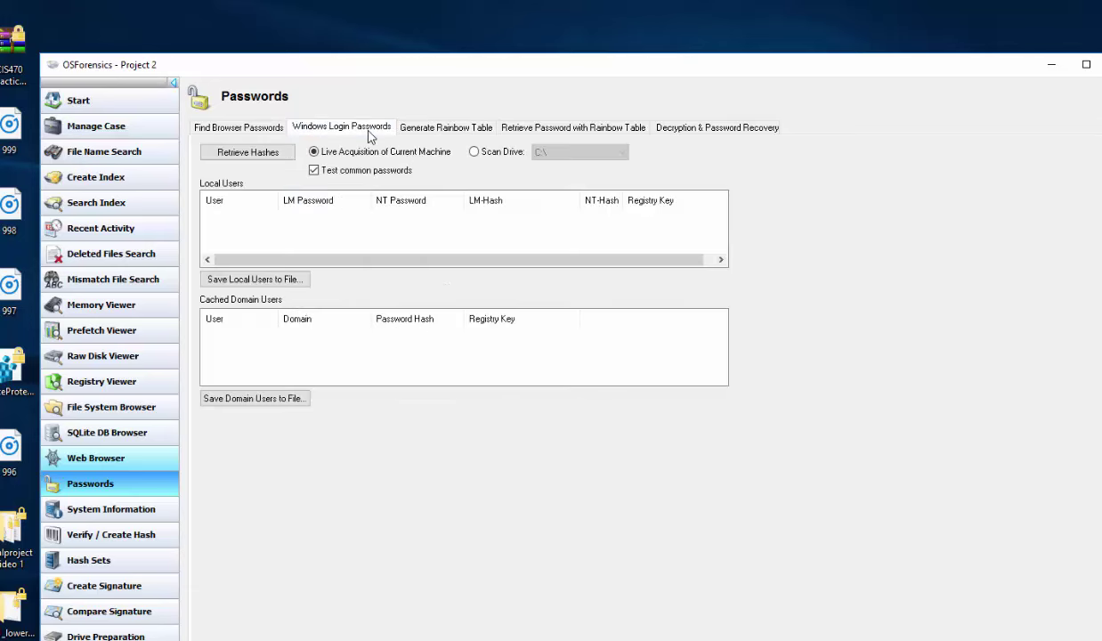
left_click(436, 126)
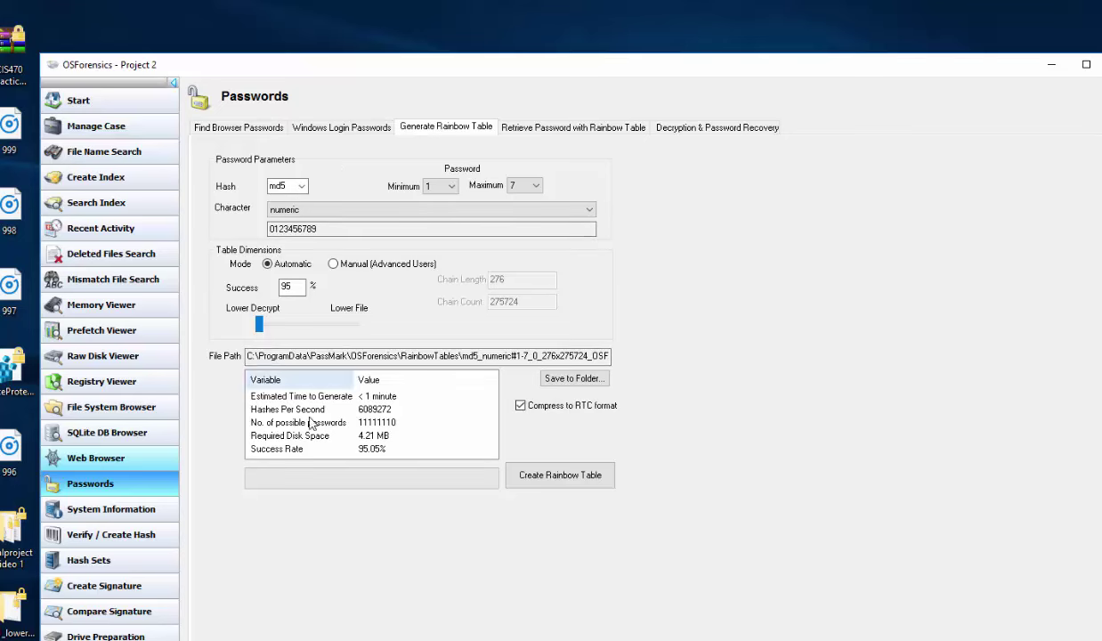
mouse_move(259, 323)
left_mouse_down()
mouse_move(360, 320)
mouse_move(259, 323)
left_mouse_up()
left_click(357, 409)
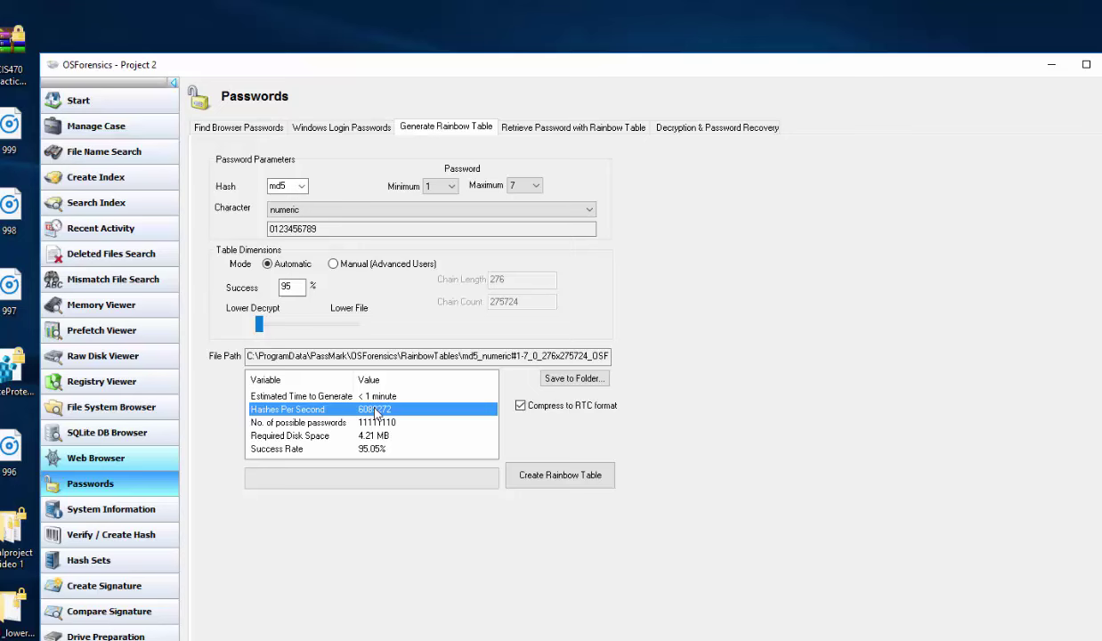
left_click(364, 388)
left_click(374, 448)
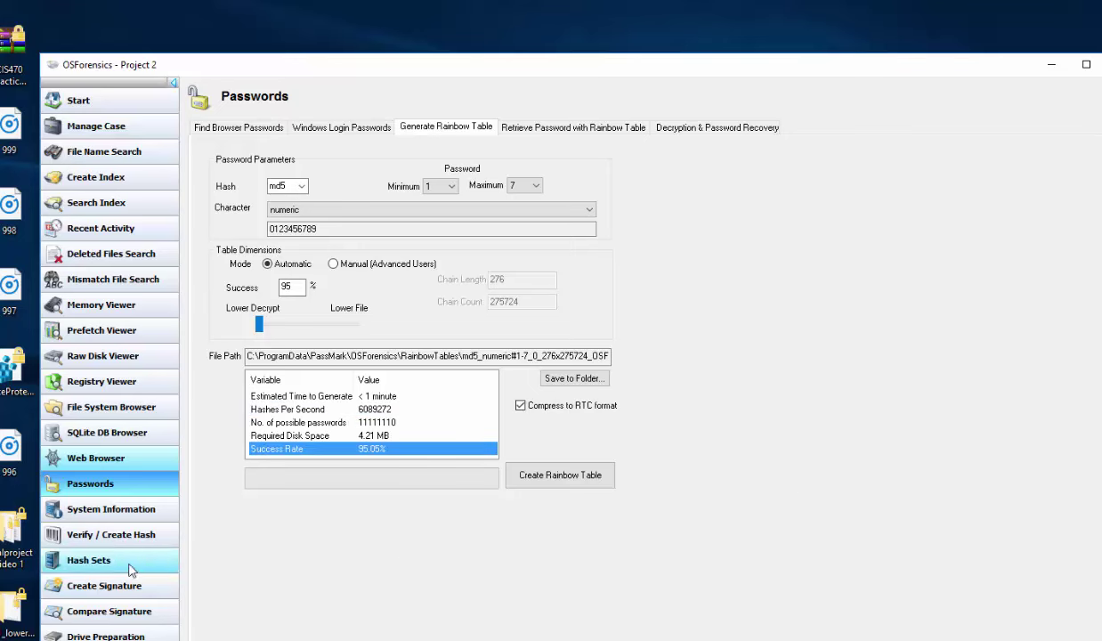
scroll(133, 580, "down", 1)
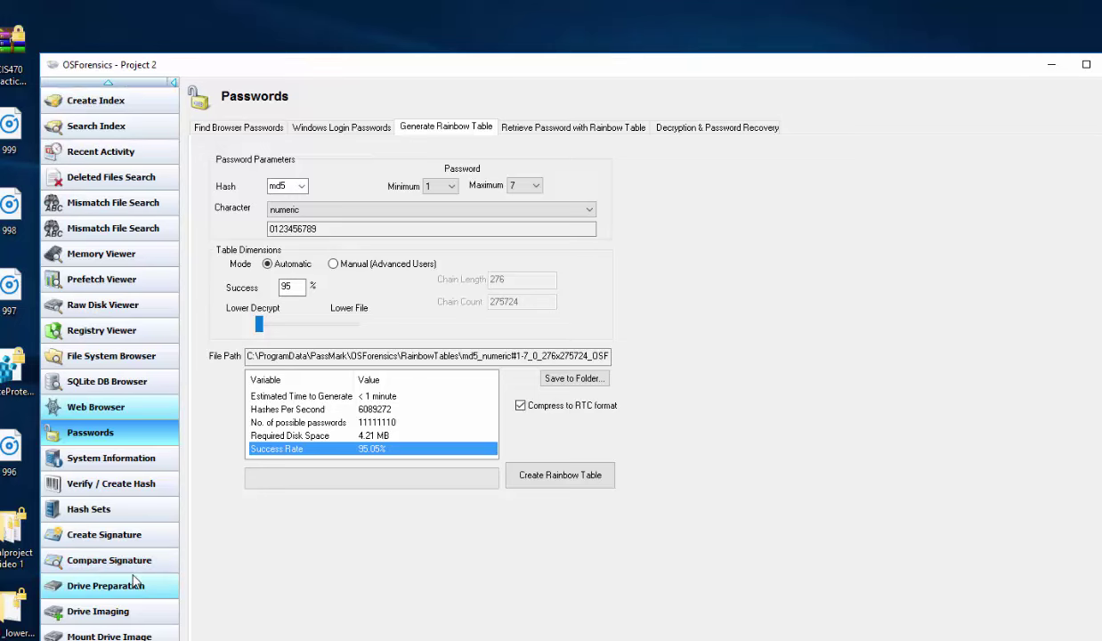
Browse the drive imaging tools: RAID Rebuild, HPA/DCO and Create Drive Image pages
left_click(125, 587)
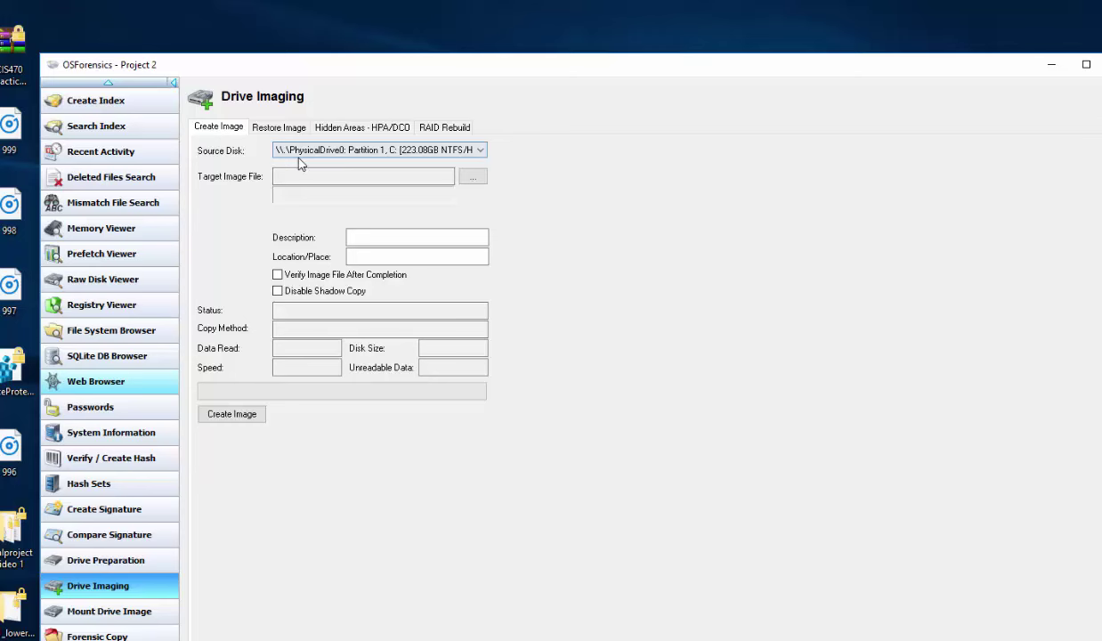
left_click(439, 127)
left_click(385, 127)
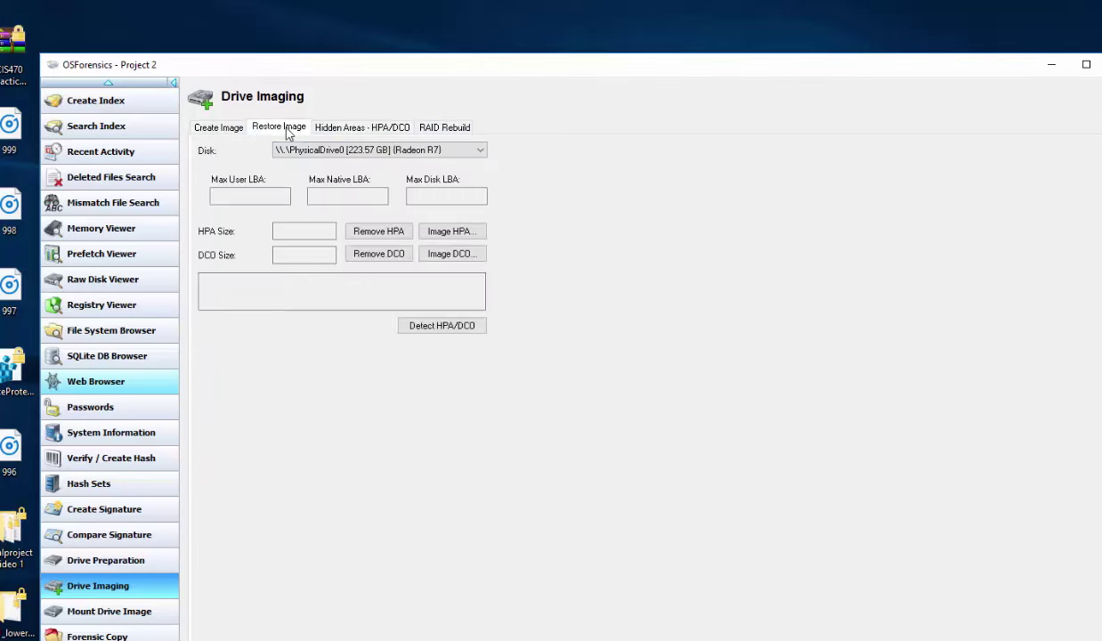
left_click(224, 127)
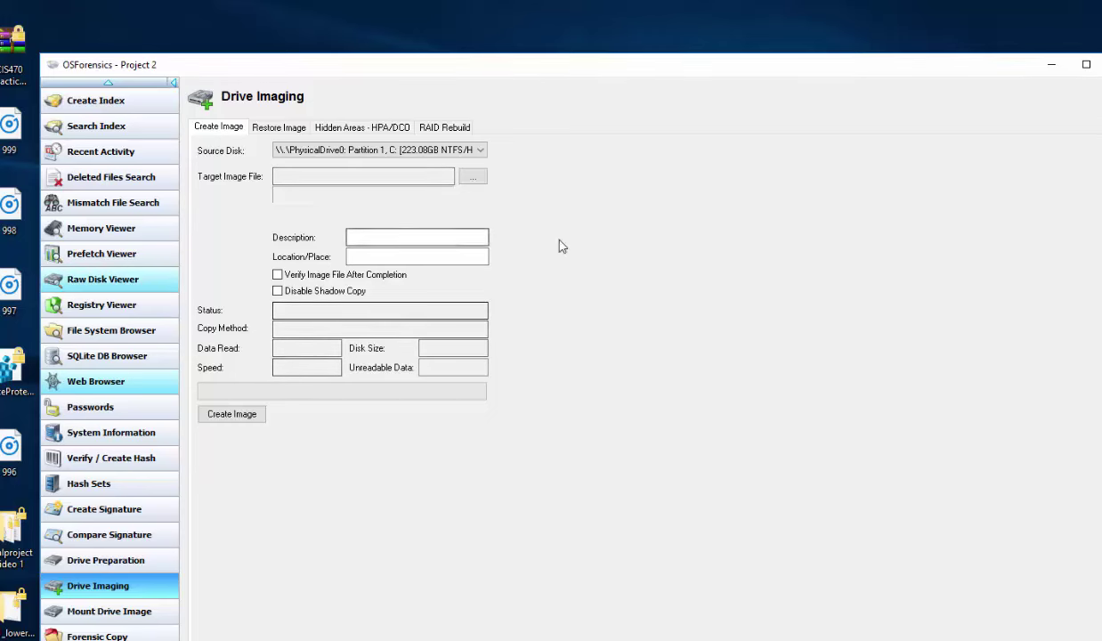
Check the drive image mounting tool, close its empty disk list, and open Forensic Copy
scroll(534, 441, "down", 1)
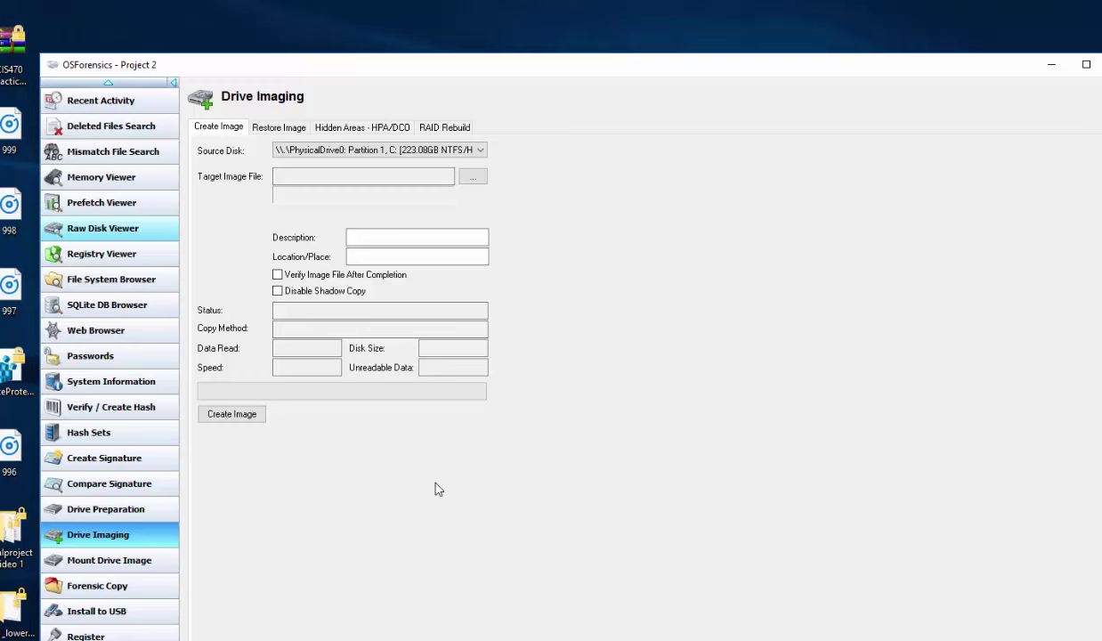
left_click(160, 560)
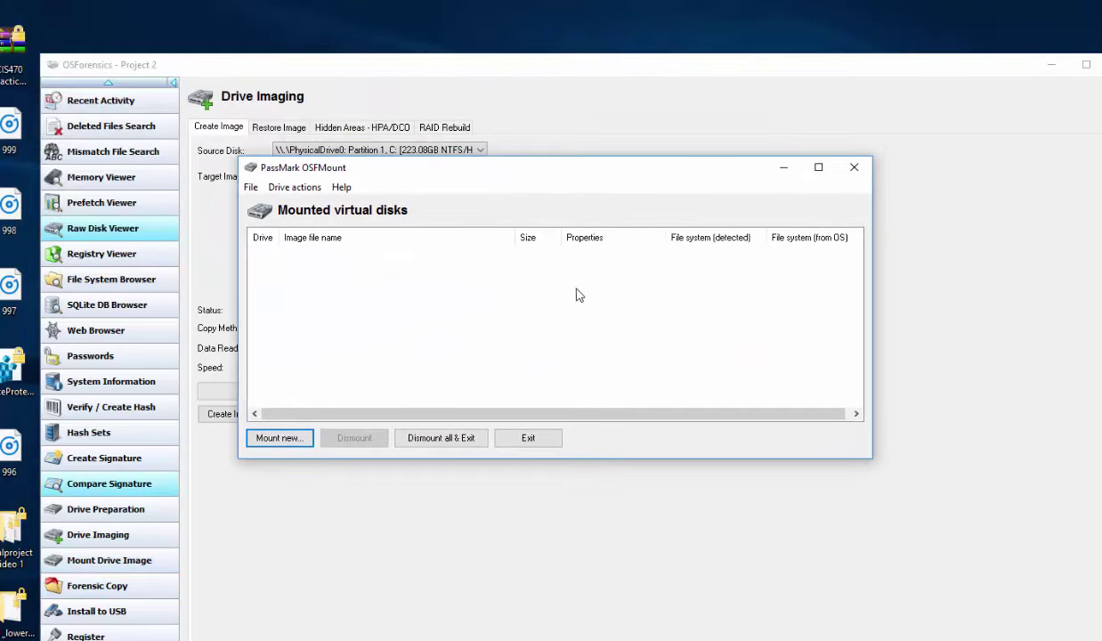
left_click(852, 168)
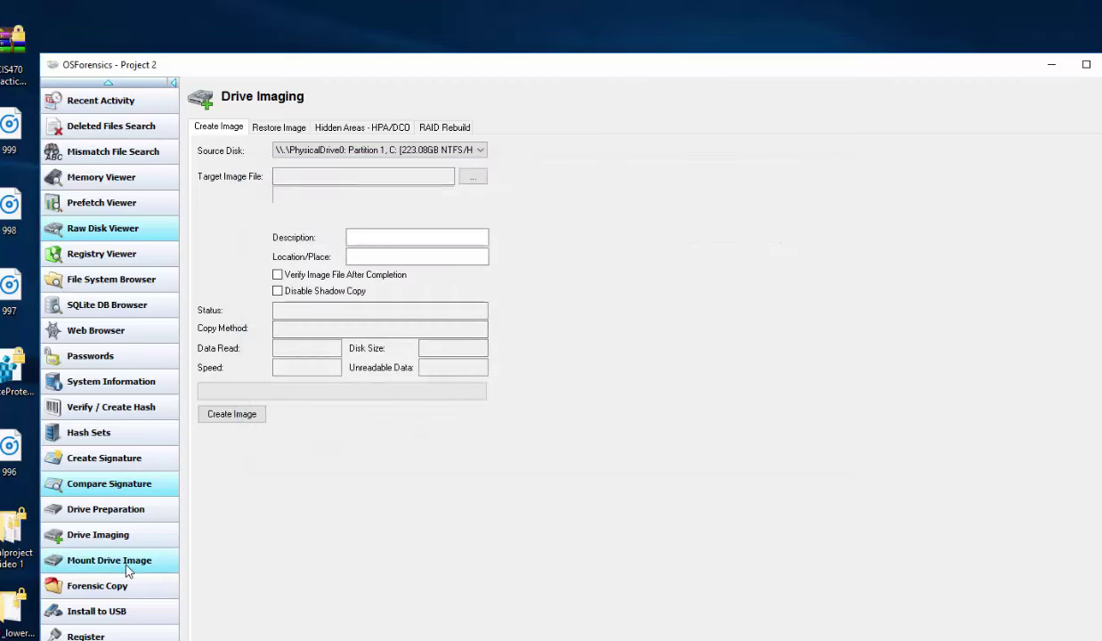
left_click(107, 587)
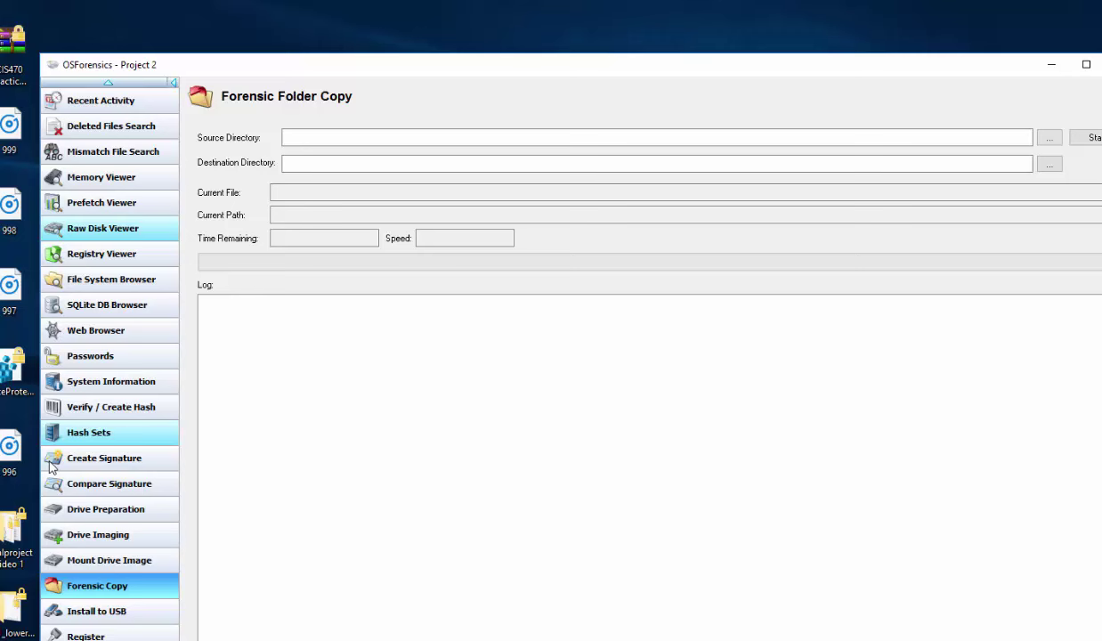
scroll(122, 525, "down", 1)
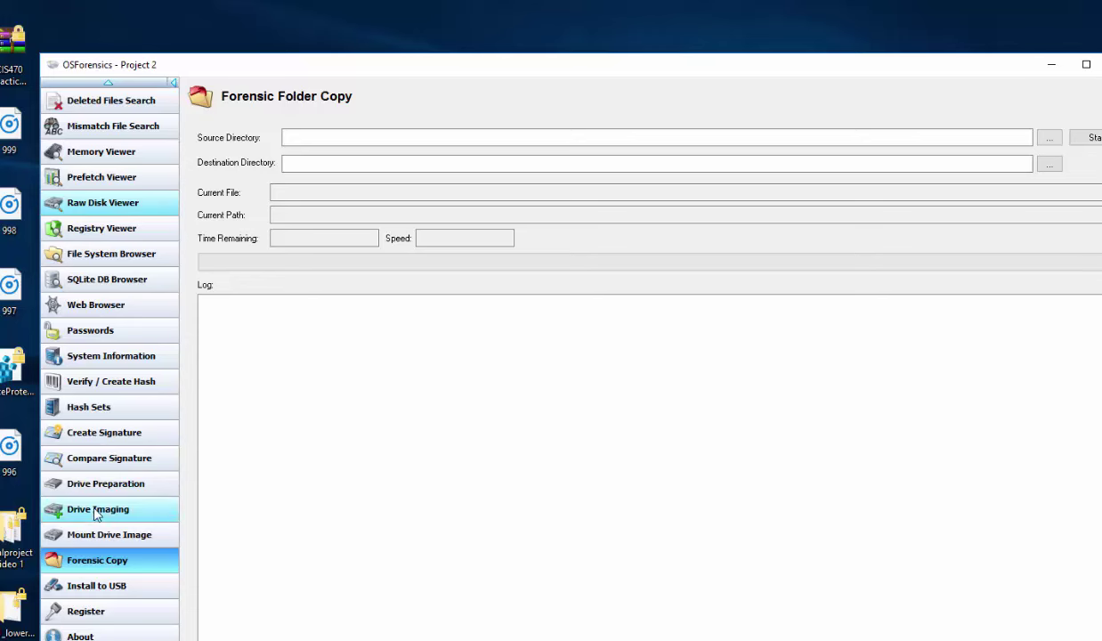
scroll(96, 515, "up", 3)
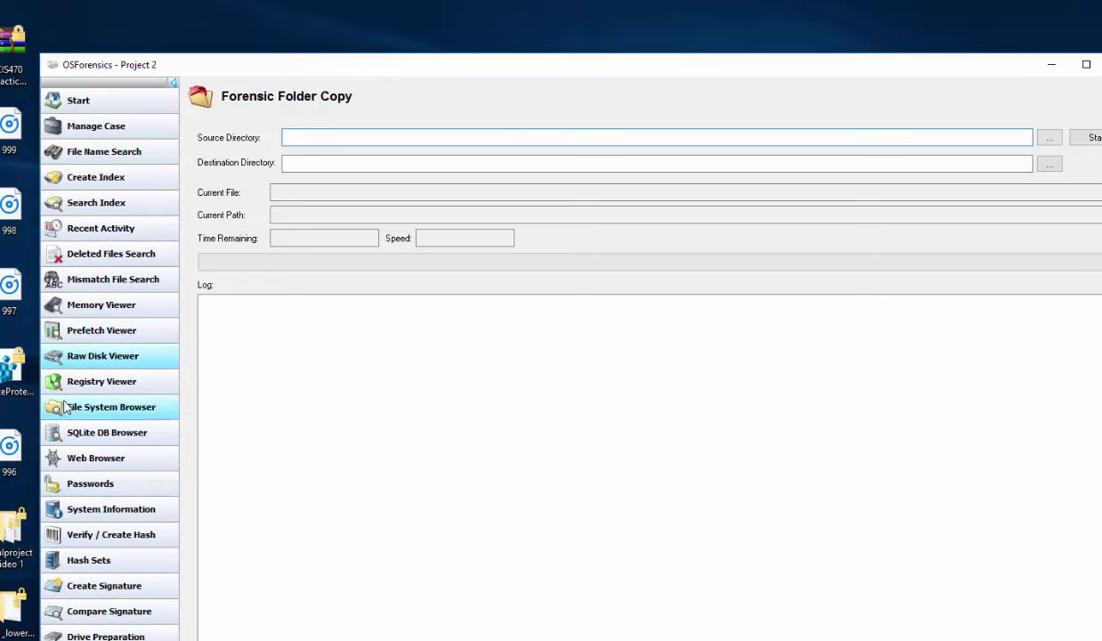
Visit Manage Case, File Name Search, Search Index, Recent Activity, Deleted Files and Mismatch File Search
left_click(95, 126)
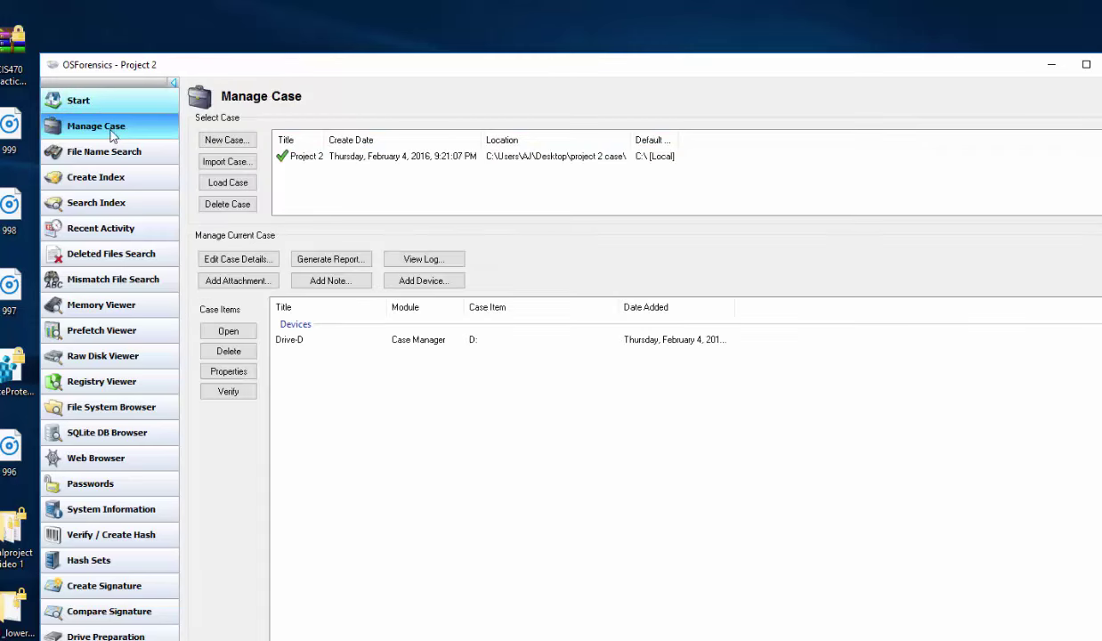
left_click(113, 153)
left_click(108, 201)
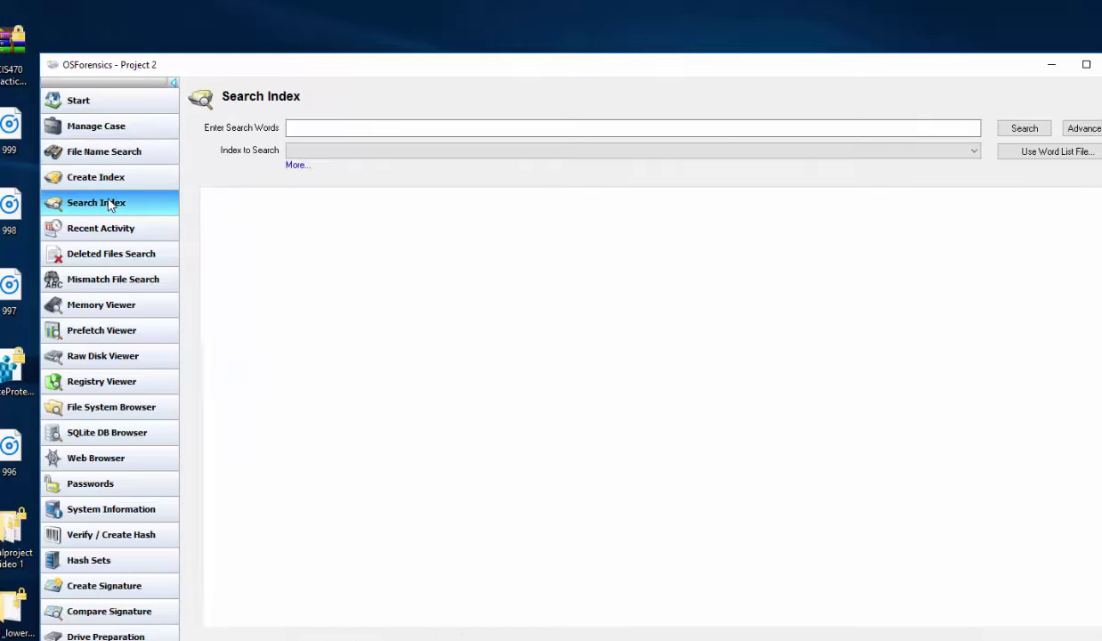
left_click(146, 235)
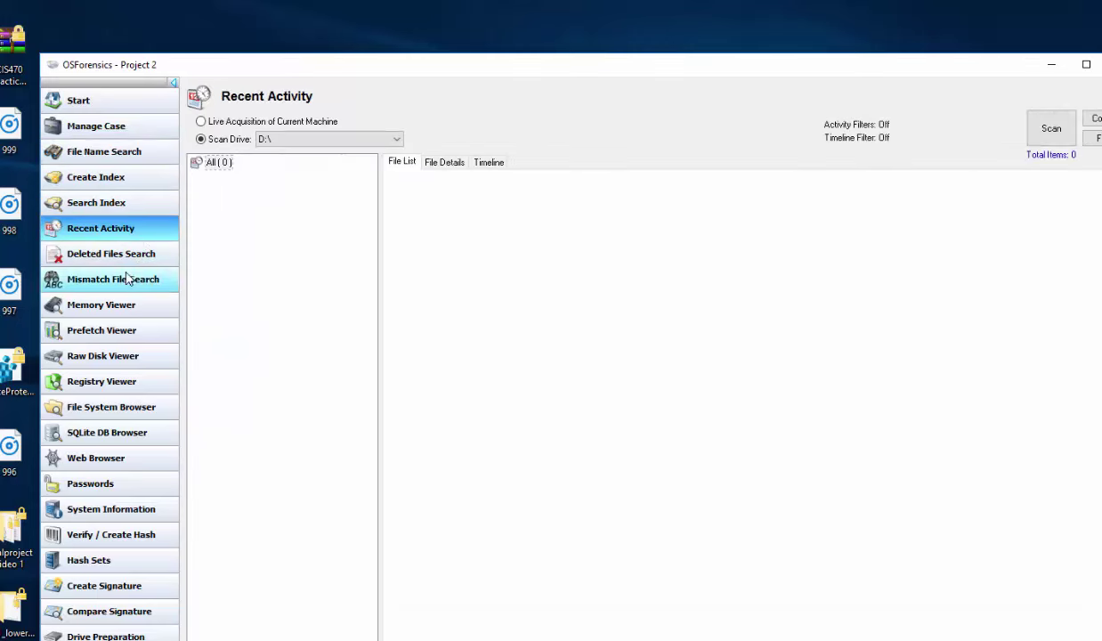
left_click(137, 260)
left_click(103, 283)
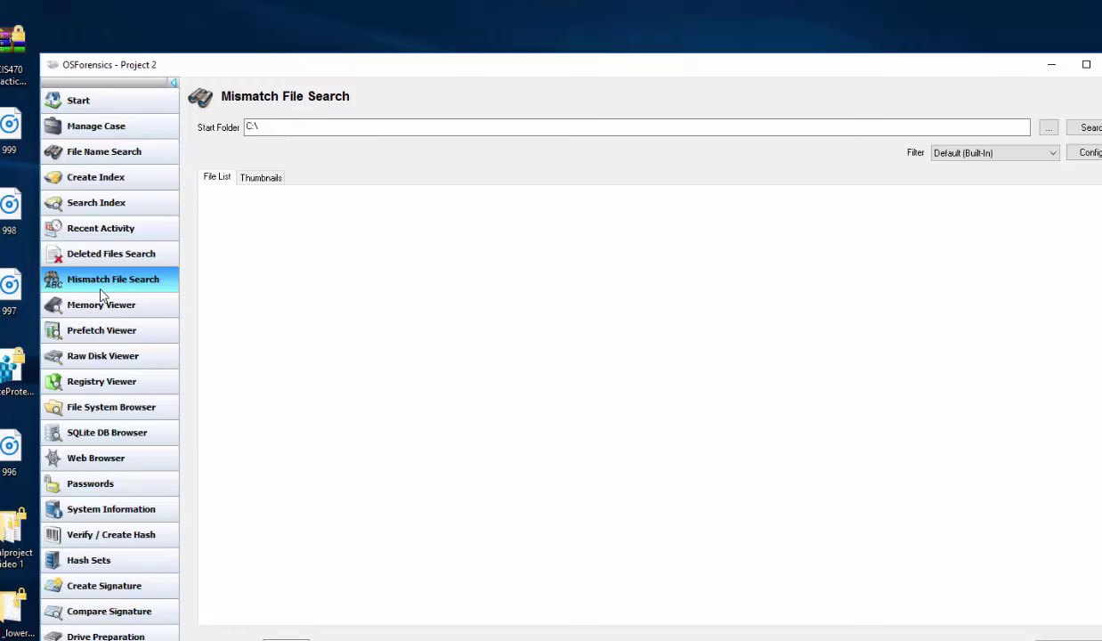
Open the Memory Viewer, dismiss its warning, then view the Project 2 case activity log
left_click(104, 306)
left_click(708, 421)
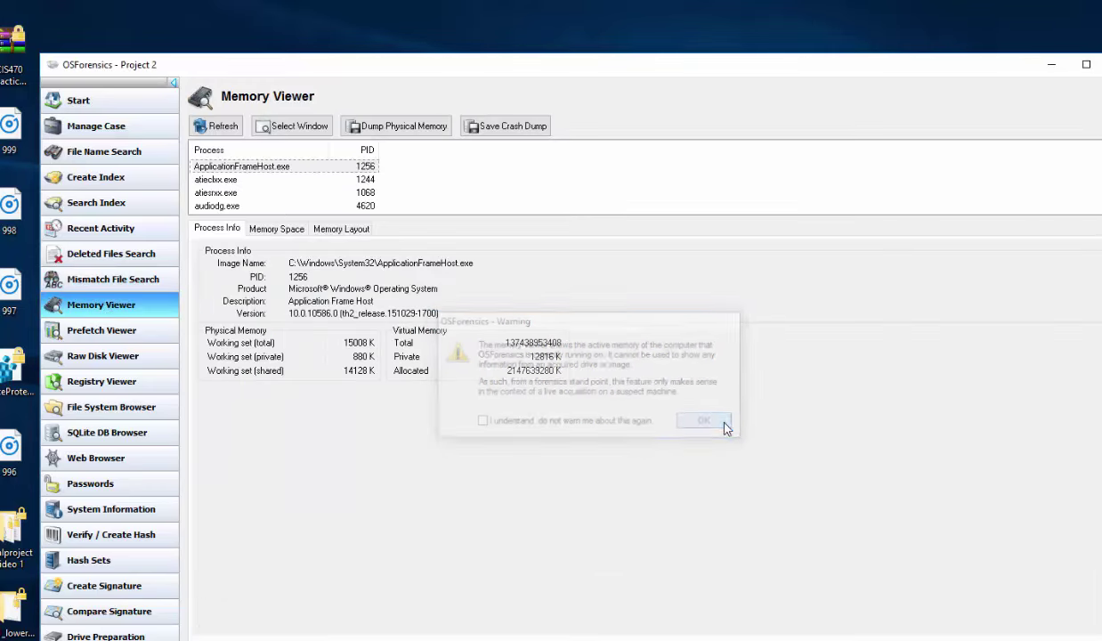
left_click(69, 125)
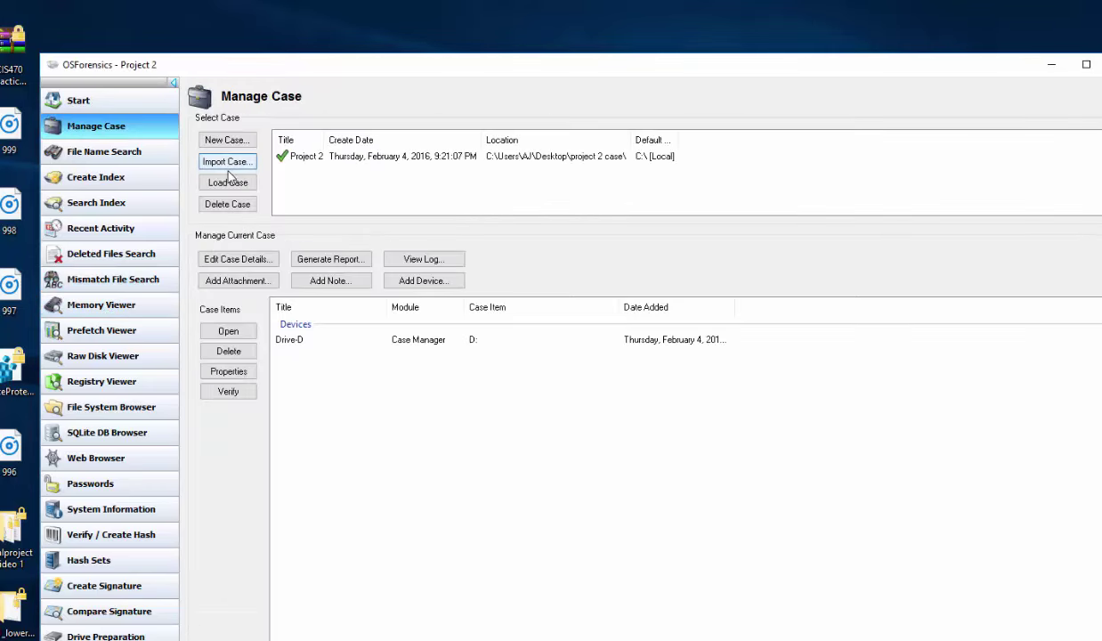
left_click(445, 264)
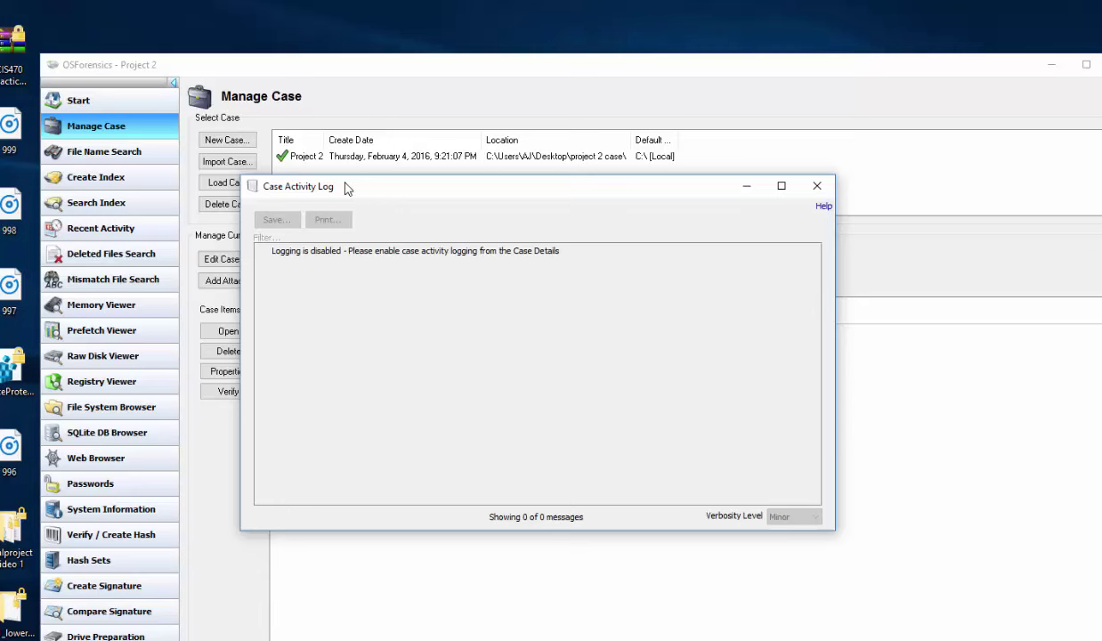
Close the log and open Drive-D in the File System Browser, selecting random-pic-14.jpg
left_click(815, 189)
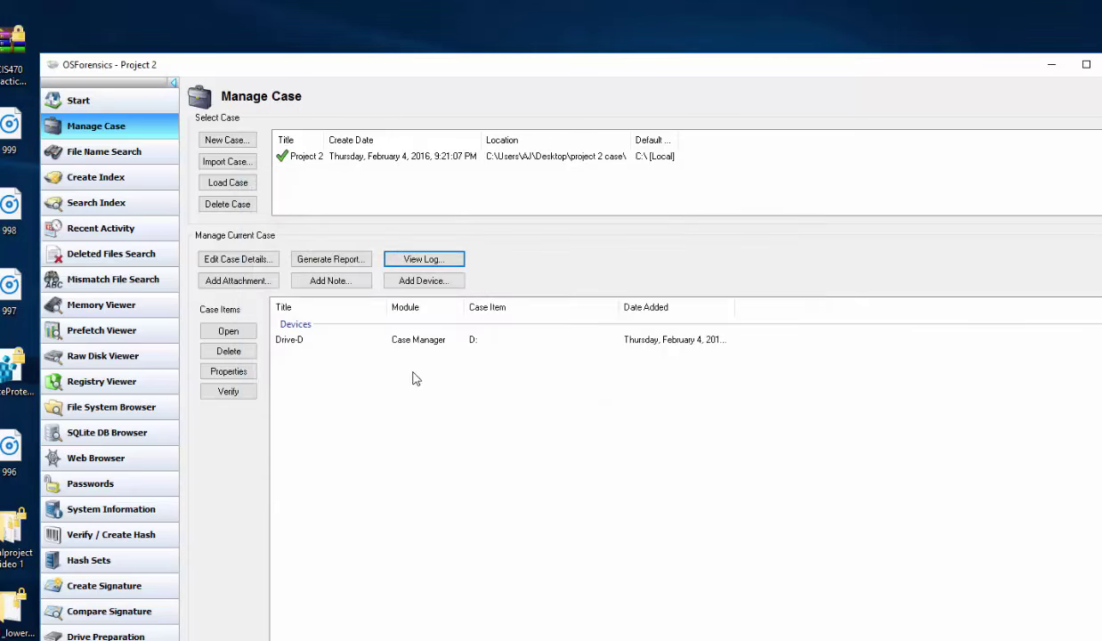
double_click(292, 340)
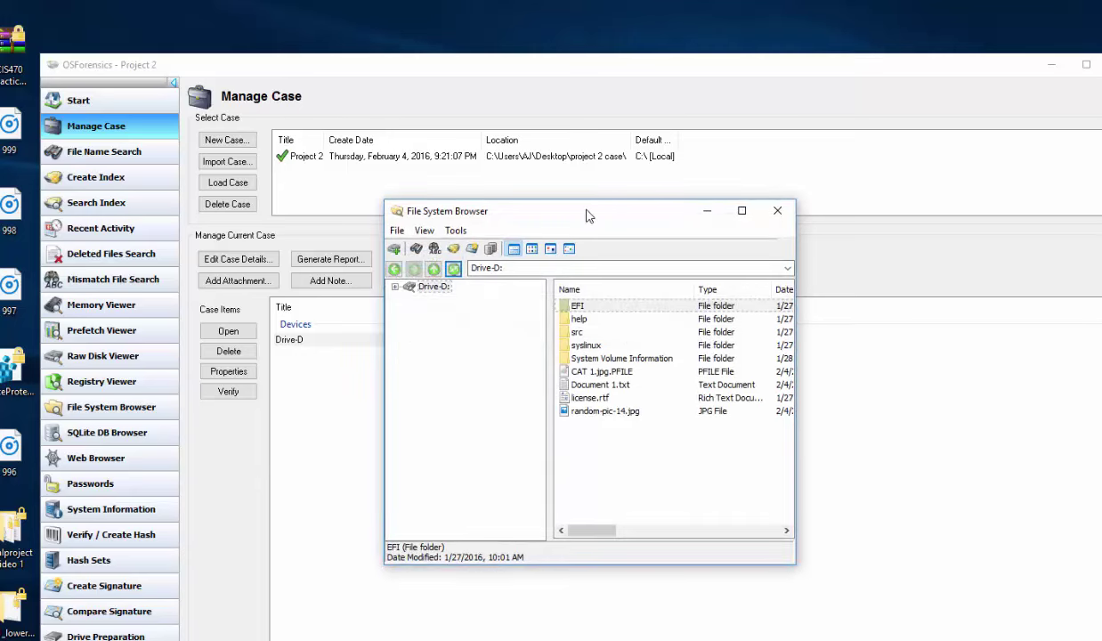
left_click_drag(586, 216, 752, 293)
left_click(765, 491)
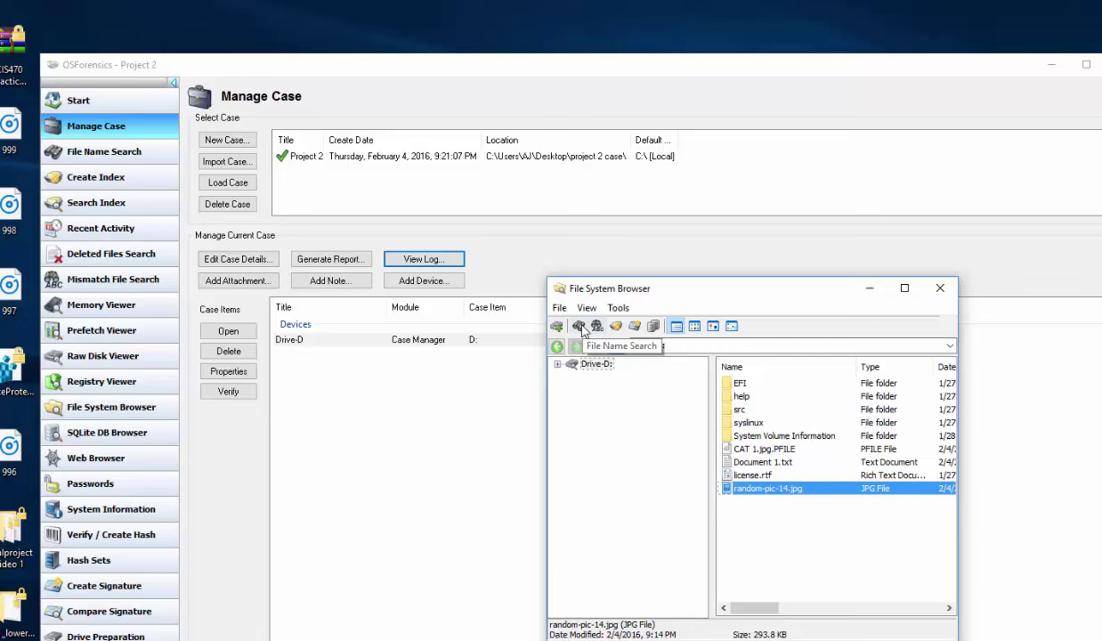
Scan Drive-D into a signature saved as os1.OSFsig and find it on the desktop
left_click(635, 327)
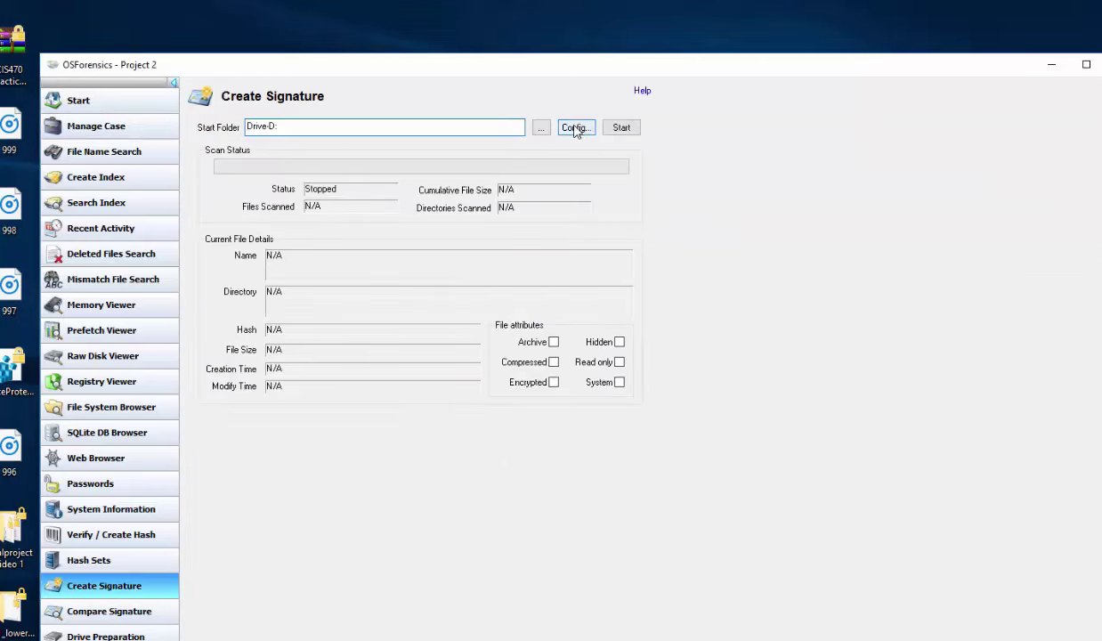
left_click(620, 127)
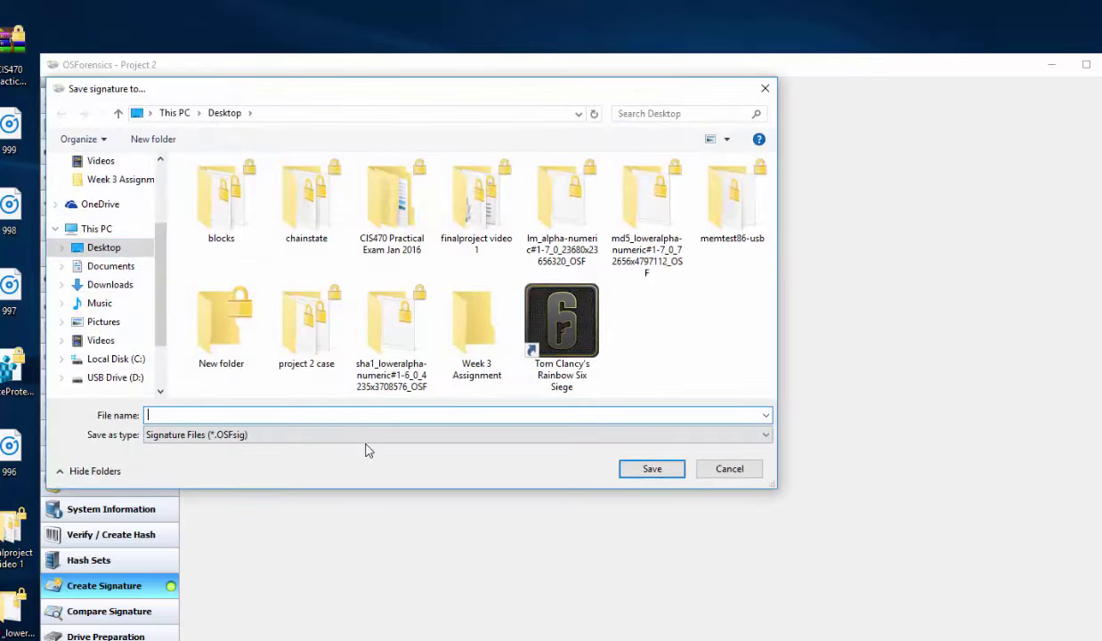
type("os1")
left_click(634, 467)
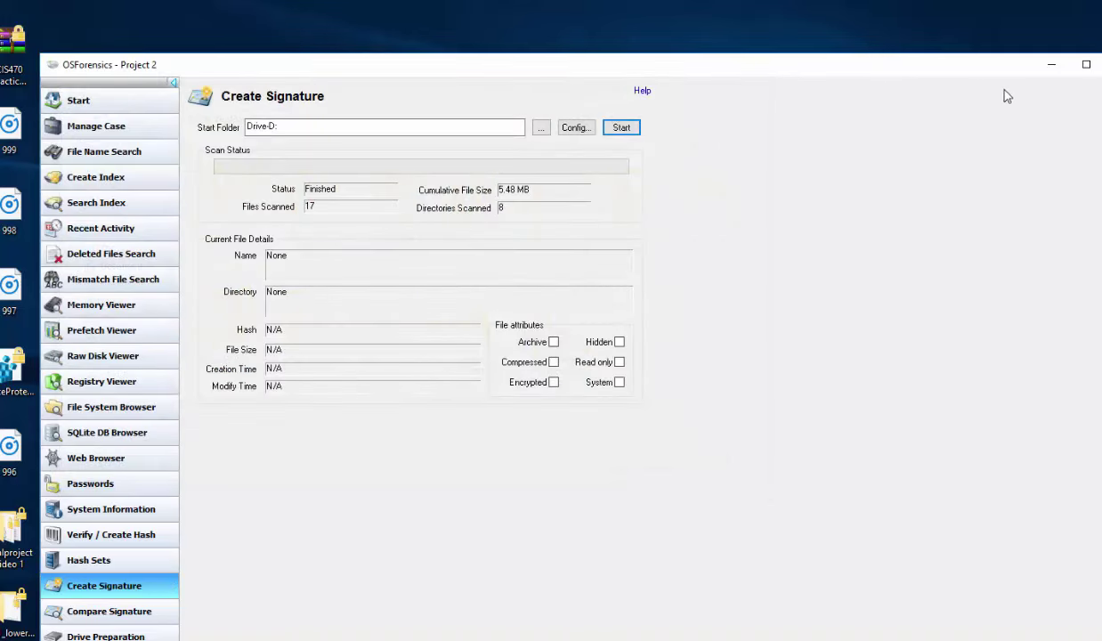
left_click(1050, 65)
left_click_drag(73, 38, 261, 412)
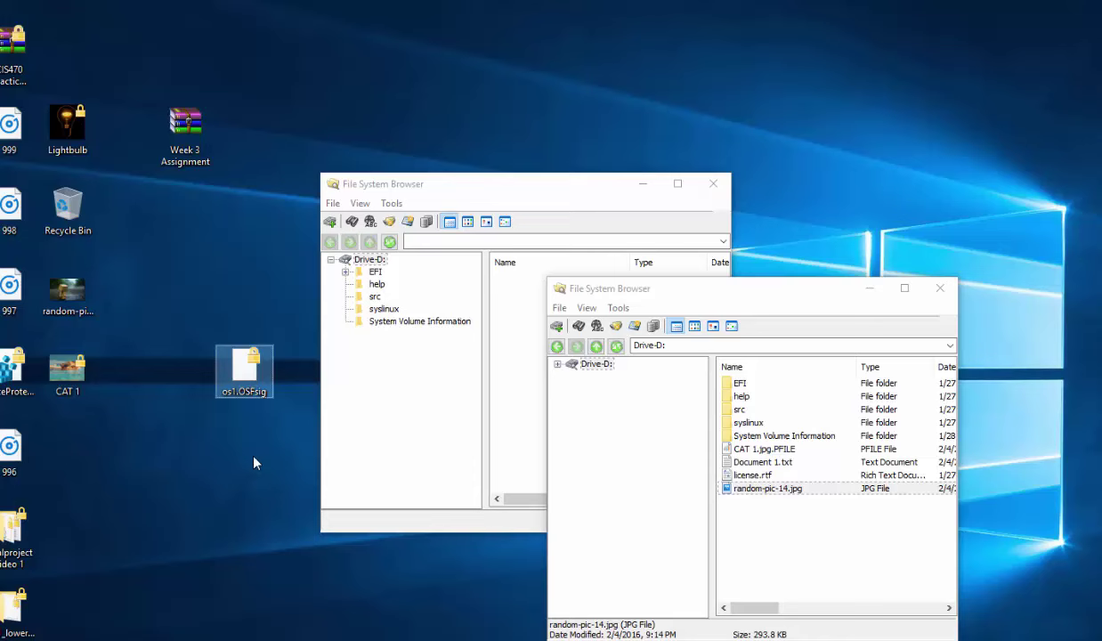
Open os1.OSFsig with Adobe Audition via More apps, then quit Audition's licence prompt
double_click(247, 392)
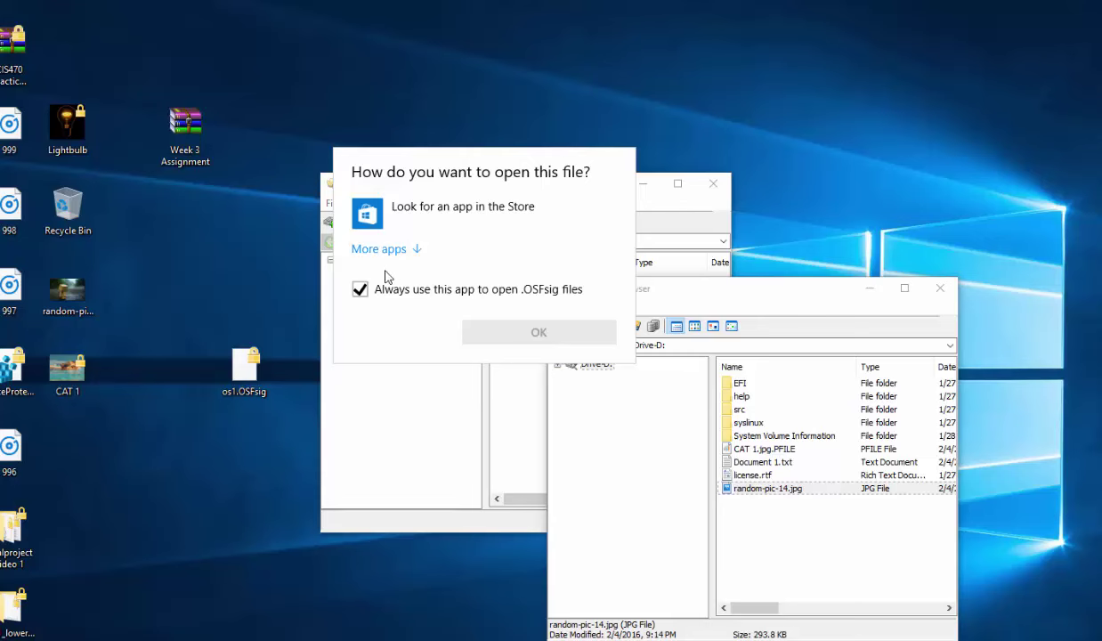
left_click(361, 289)
left_click(365, 293)
left_click(399, 260)
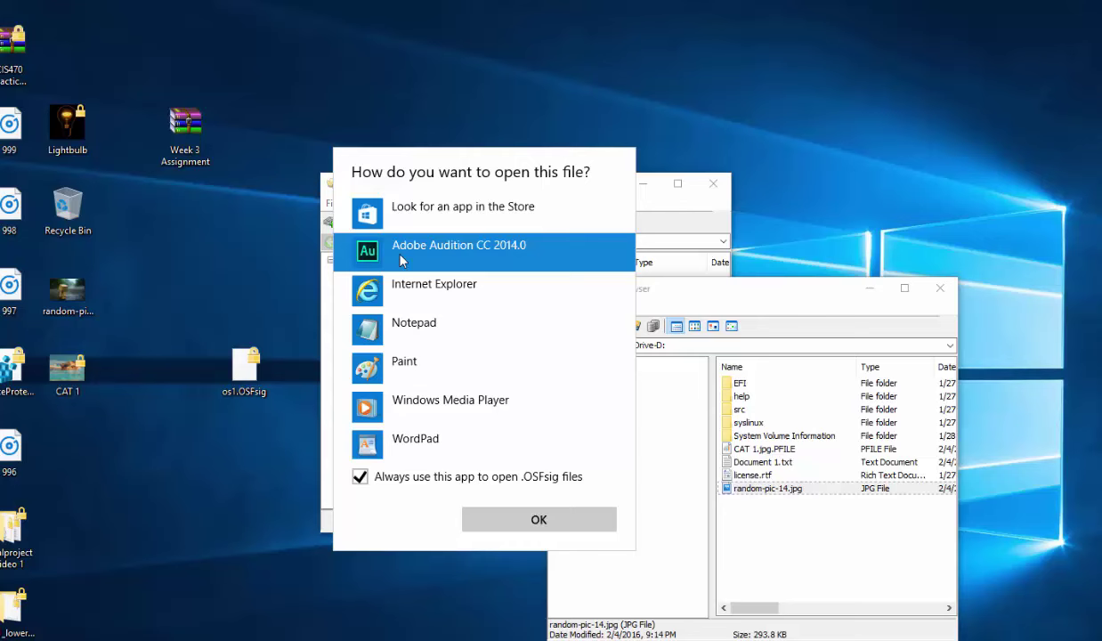
left_click(527, 519)
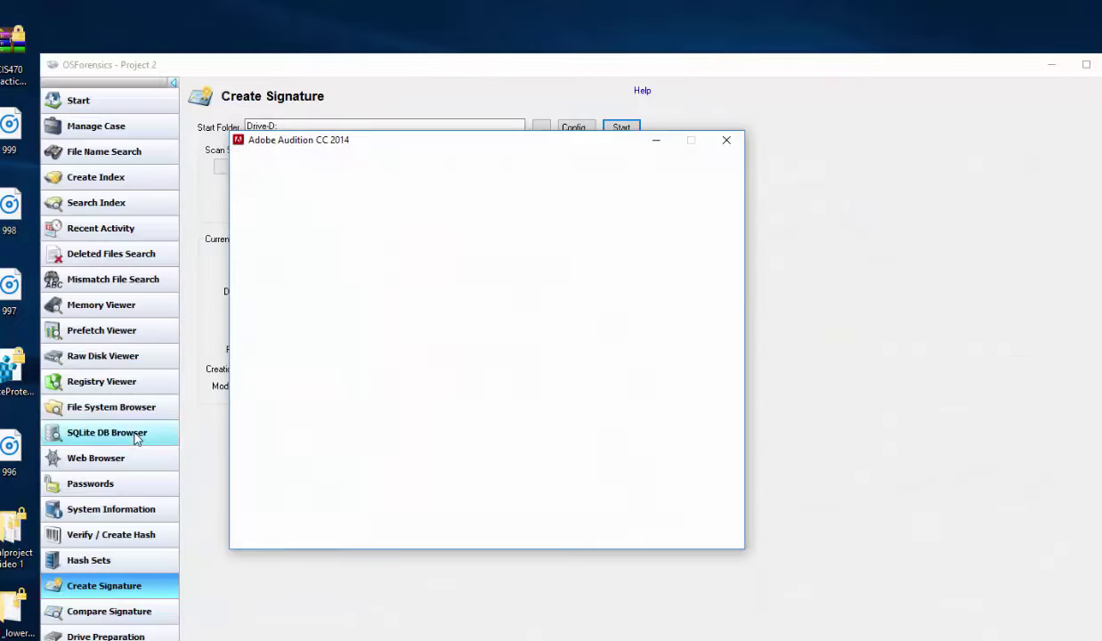
left_click(620, 532)
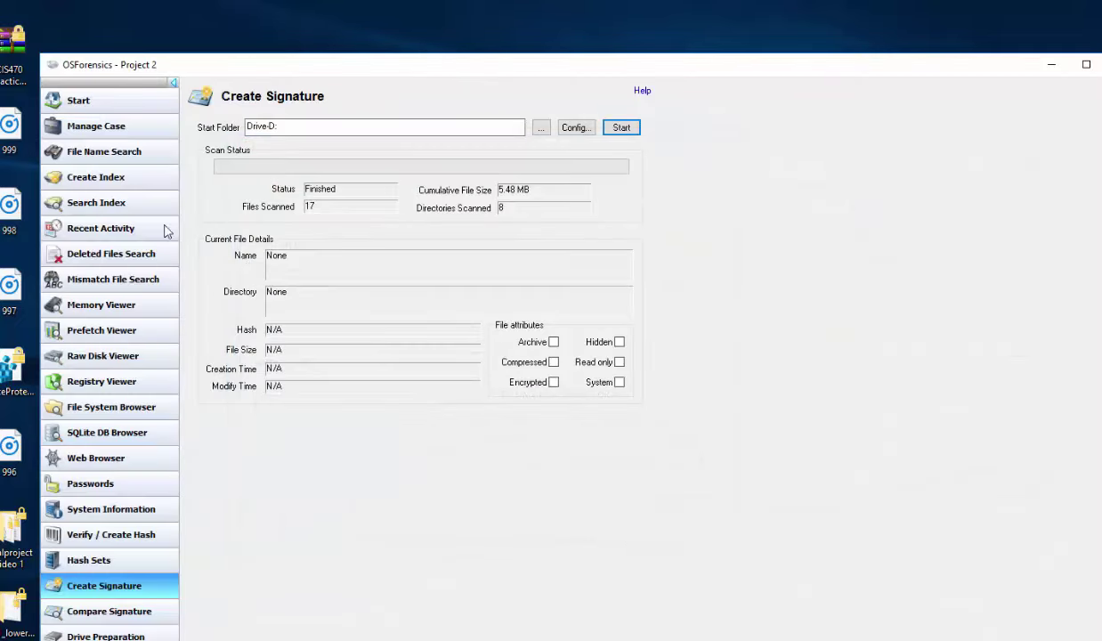
Step through Manage Case, File Name Search, Create Index and Search Index to Recent Activity's Config
left_click(97, 125)
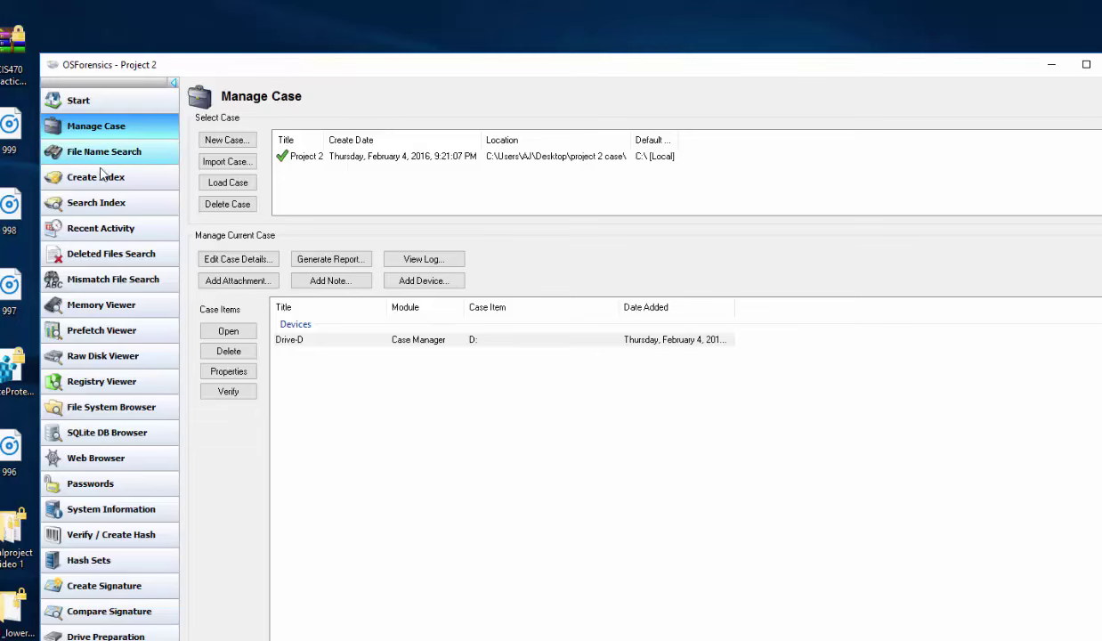
left_click(91, 155)
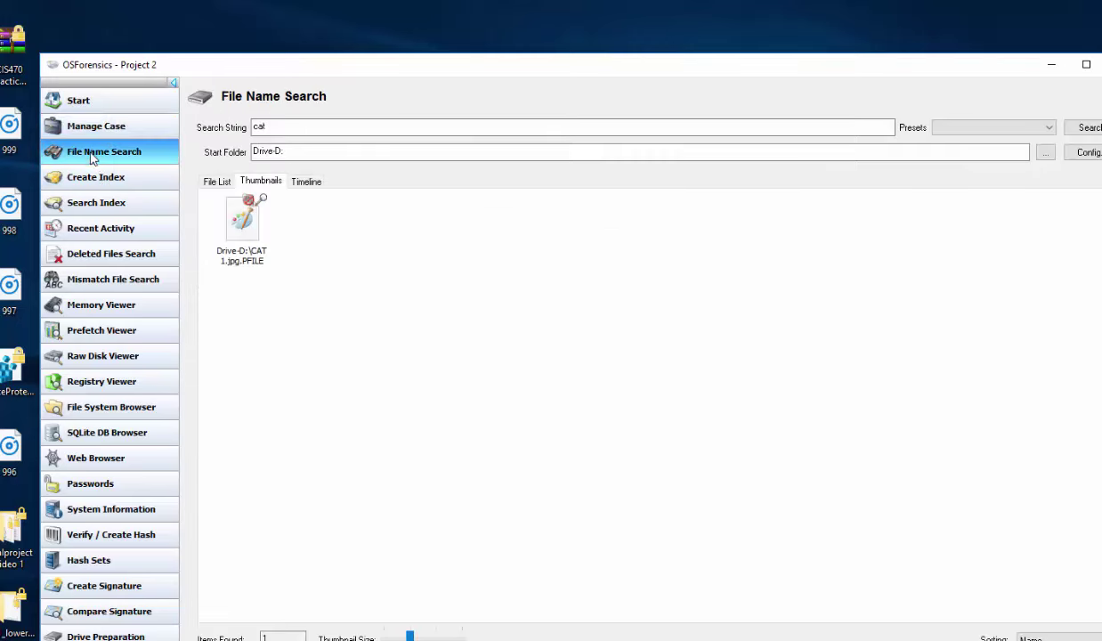
left_click(95, 175)
left_click(100, 204)
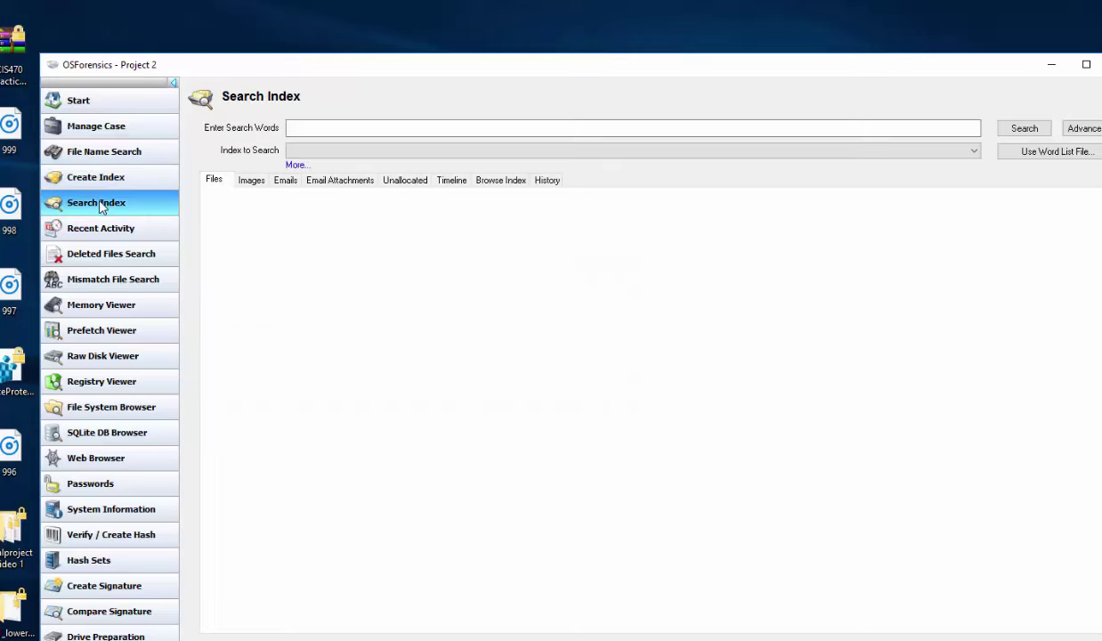
left_click(104, 228)
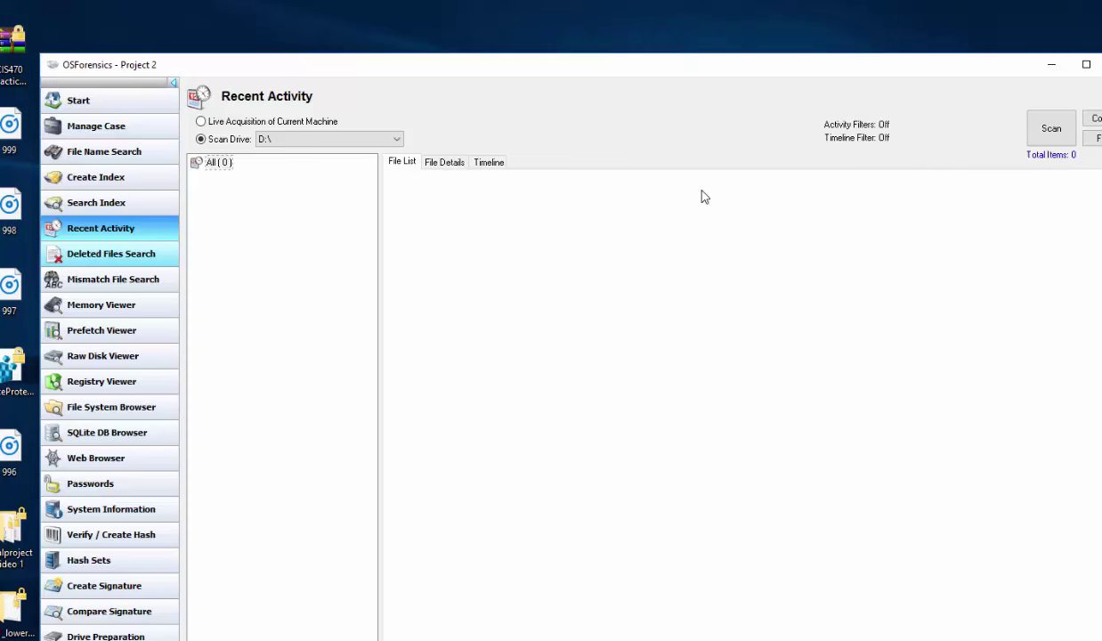
left_click(1094, 119)
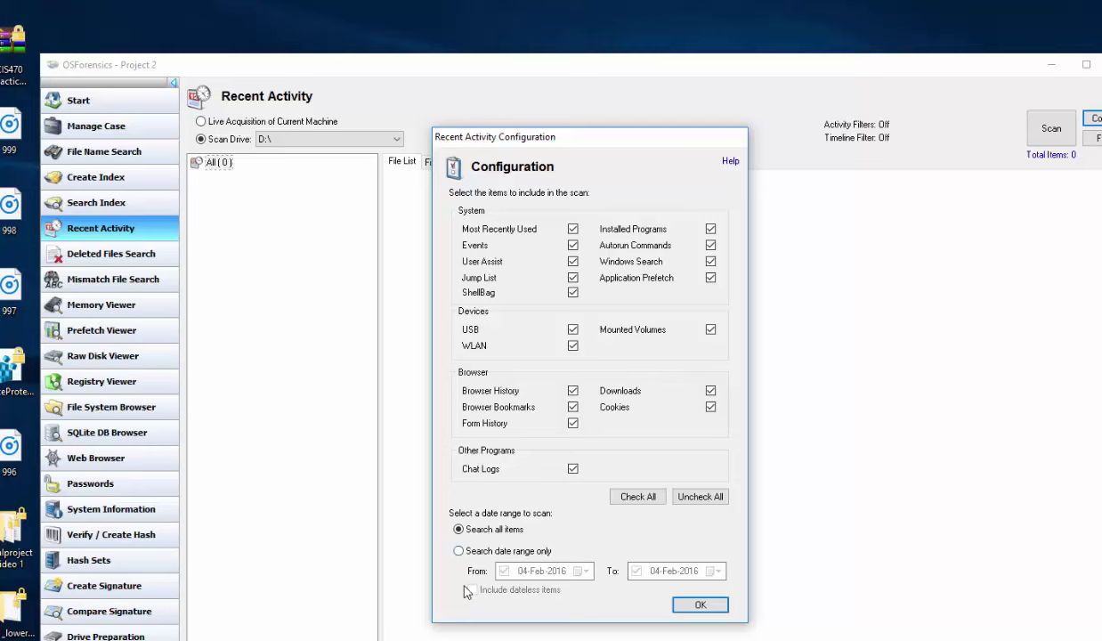
Accept the scan configuration, view the list and timeline, and keep D:\ as the scan drive
left_click(699, 604)
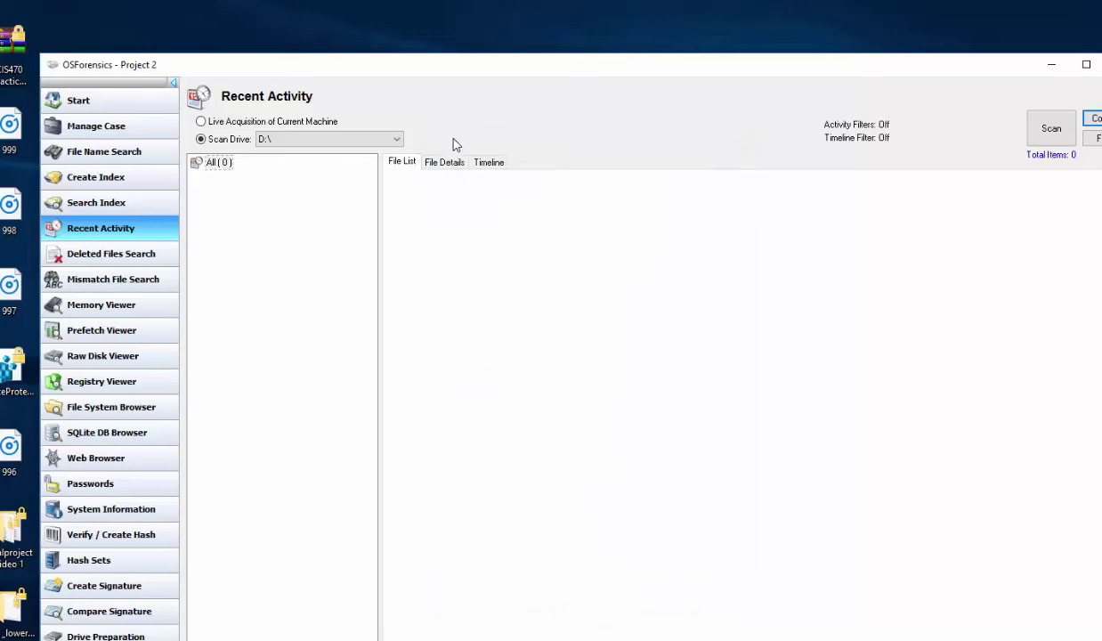
left_click(452, 162)
left_click(486, 163)
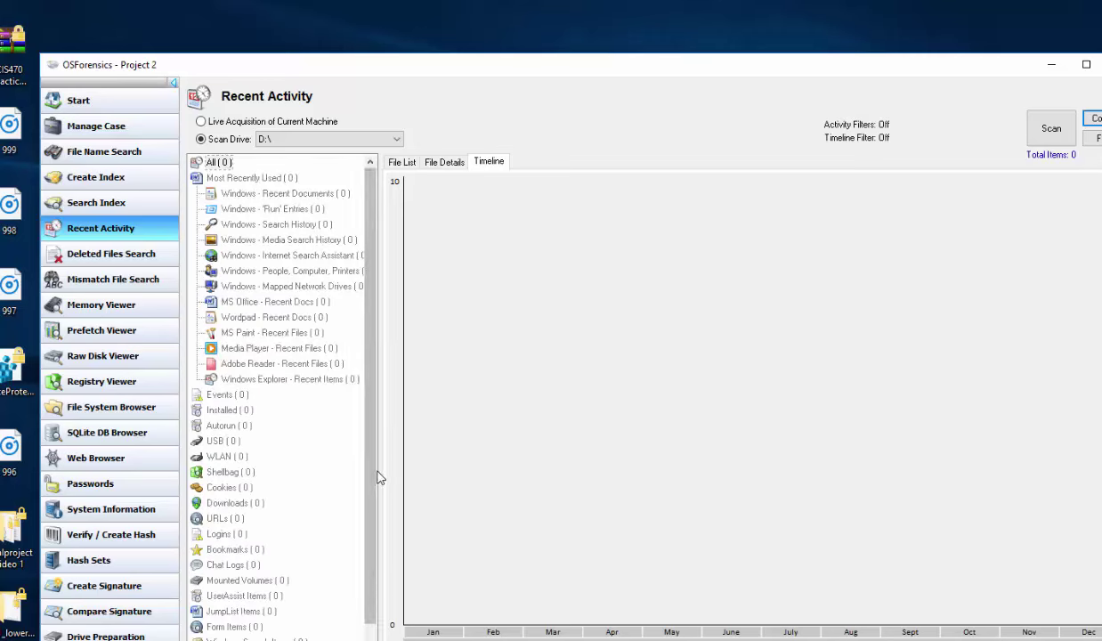
left_click_drag(370, 543, 381, 406)
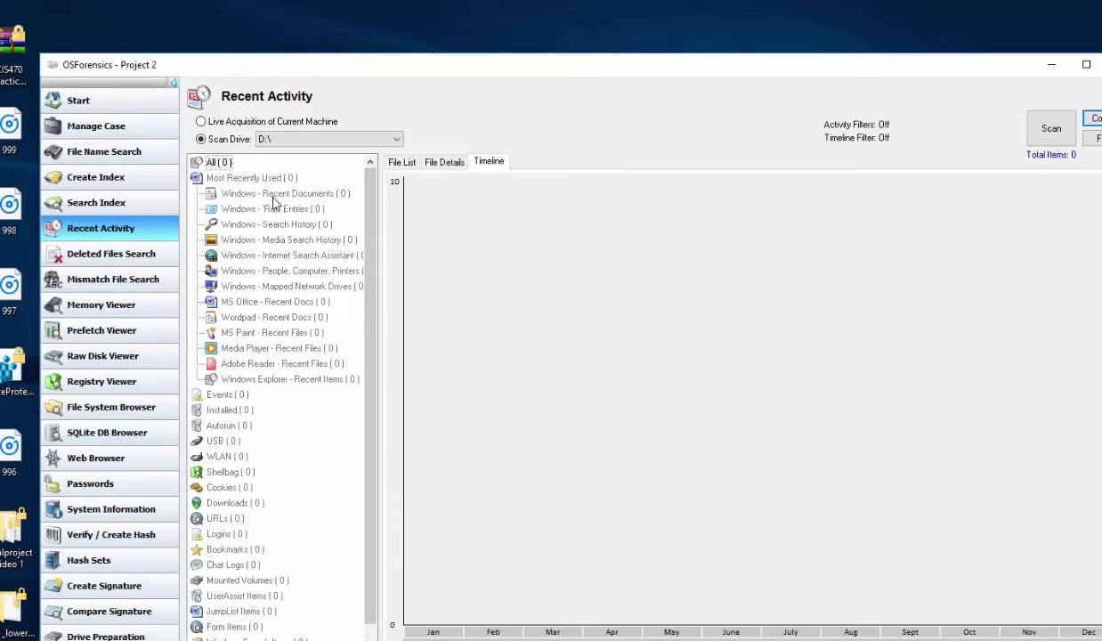
left_click(303, 138)
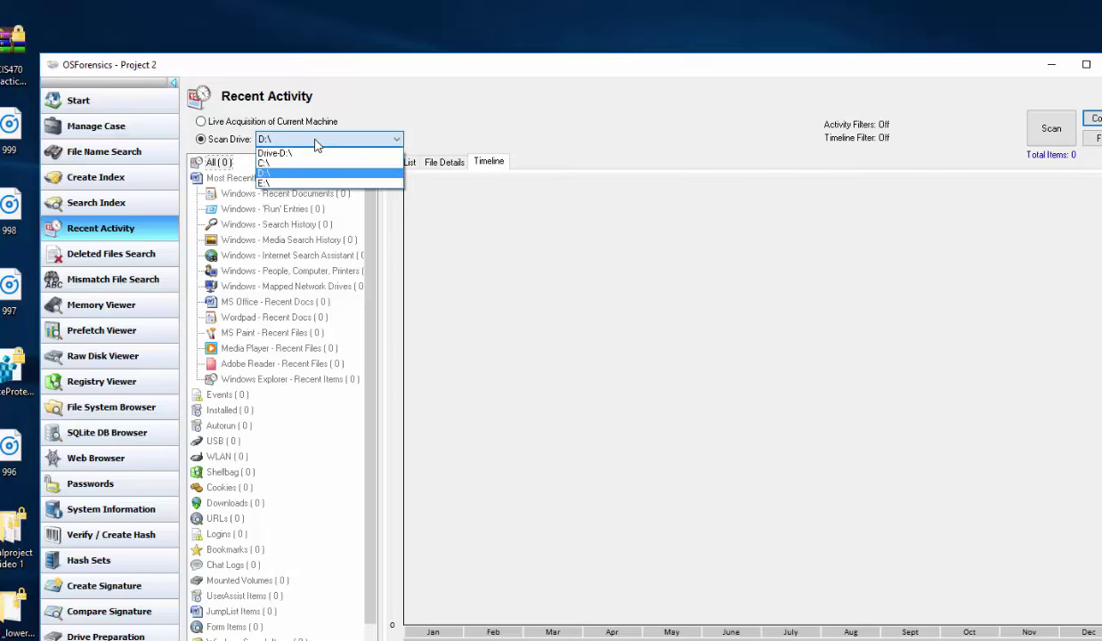
left_click(315, 145)
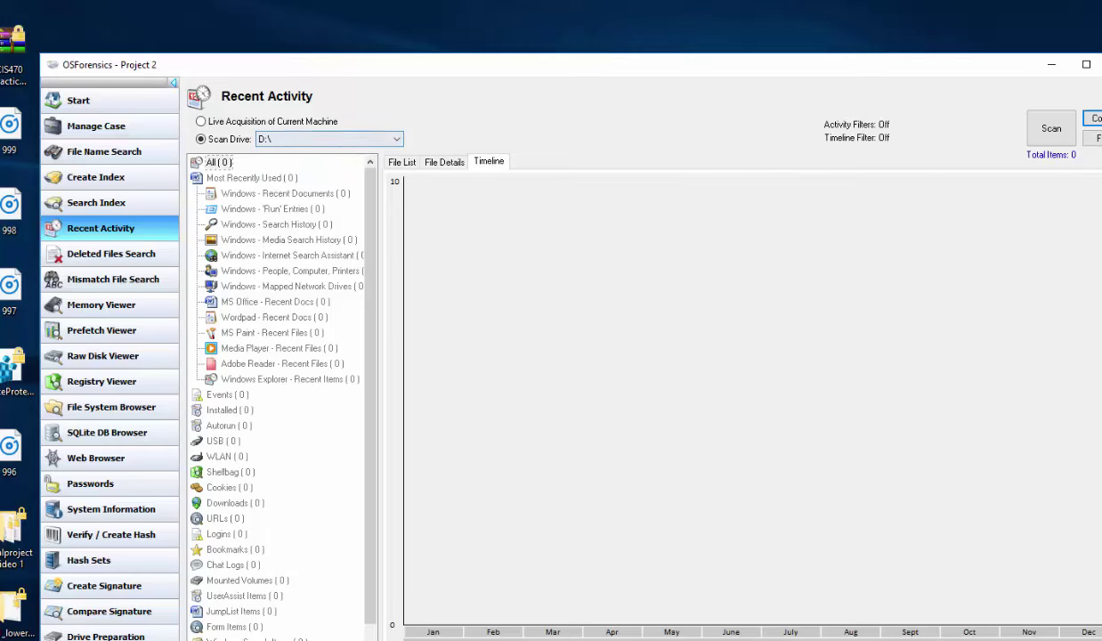
In File Explorer, browse Local Disk (C:) and USB Drive (D:) under This PC
key("super+e")
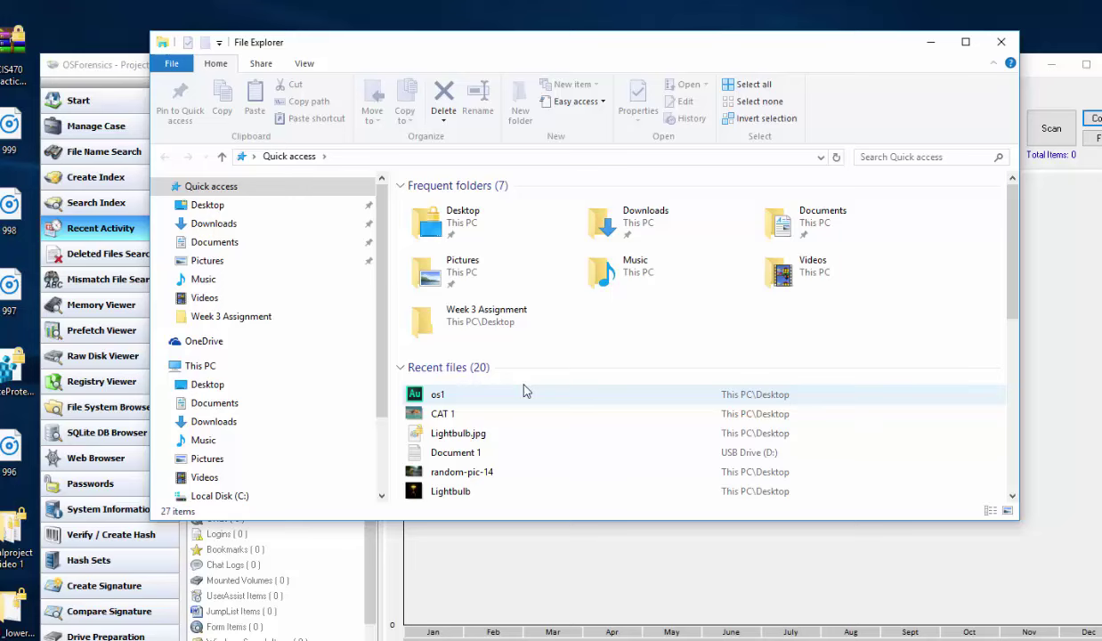
left_click(219, 495)
scroll(287, 433, "down", 2)
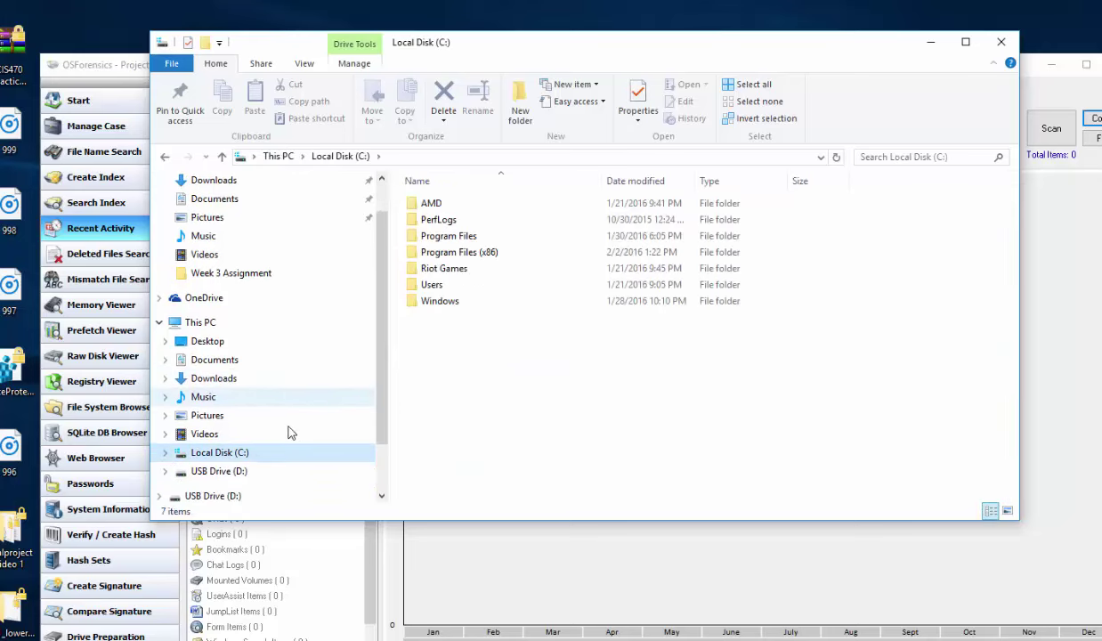
left_click(249, 417)
left_click(242, 442)
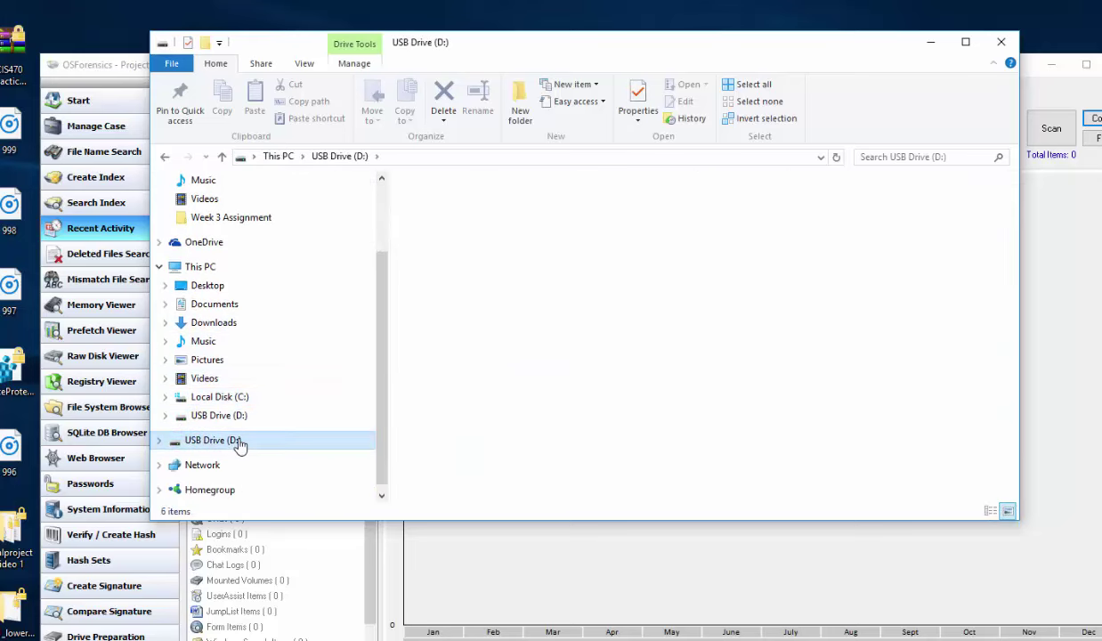
left_click(238, 417)
left_click(233, 399)
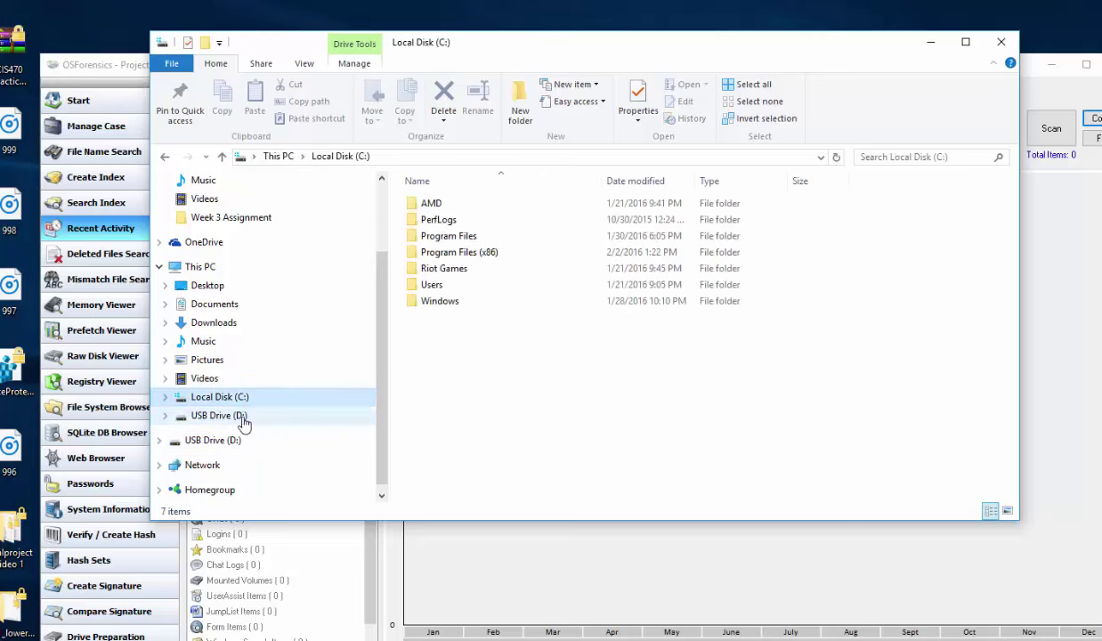
left_click(240, 415)
Close Explorer and run a Recent Activity scan of E:\, which finds 0 items
left_click(1000, 42)
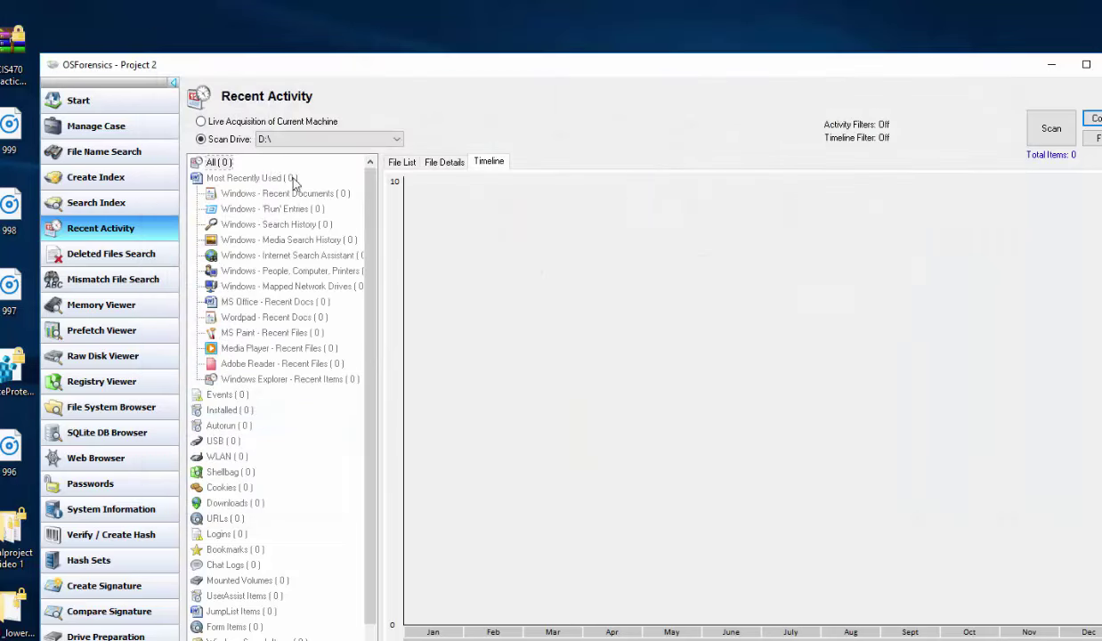
left_click(283, 140)
left_click(286, 182)
left_click(1039, 125)
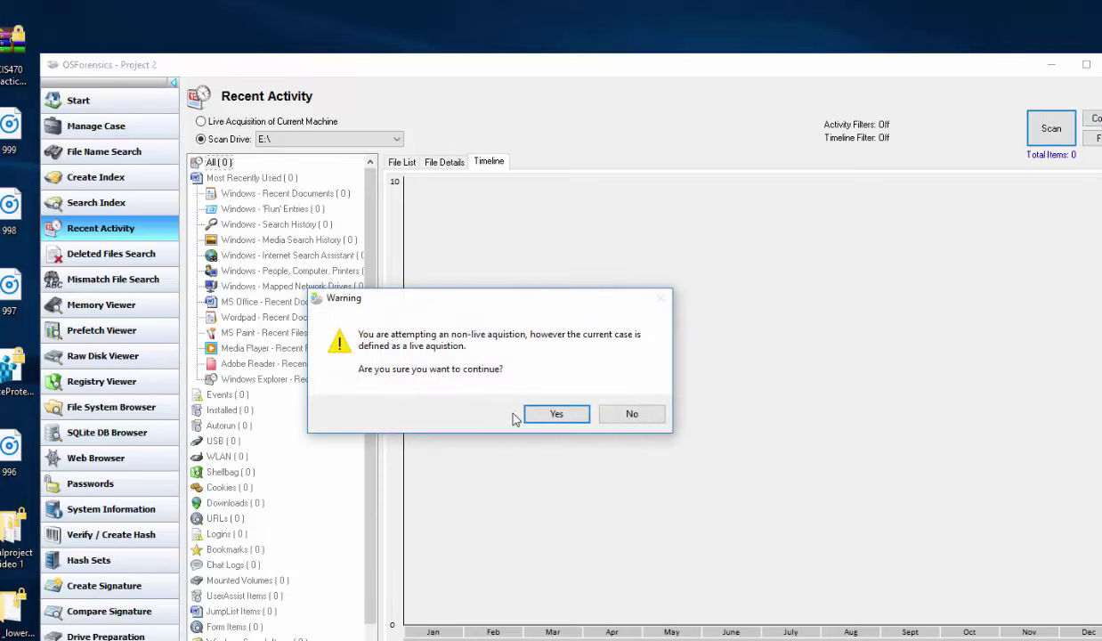
left_click(559, 415)
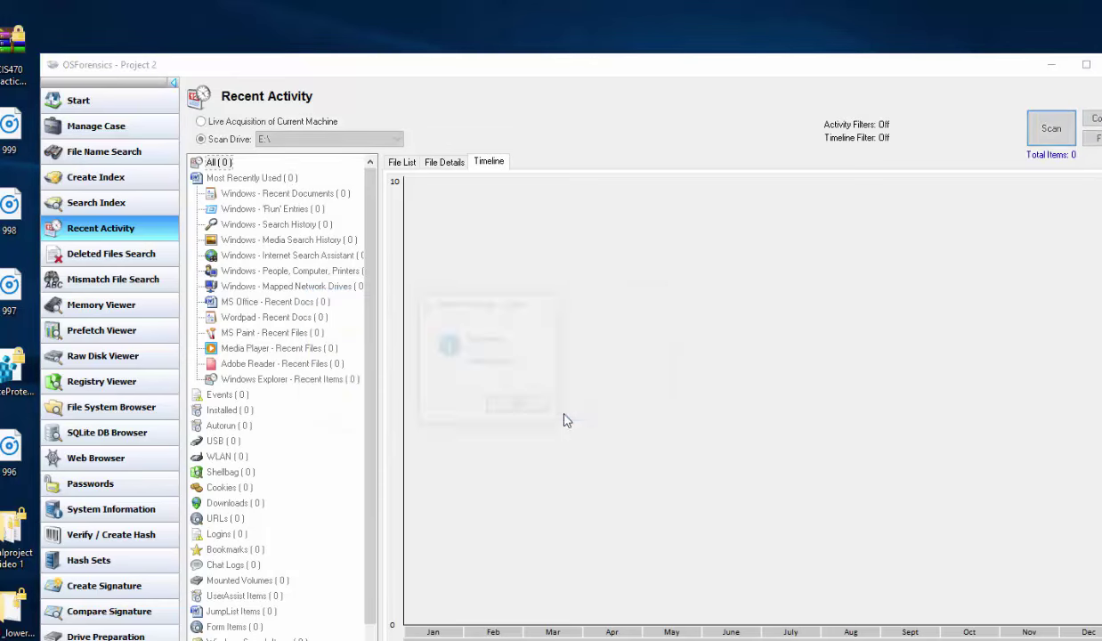
left_click(522, 411)
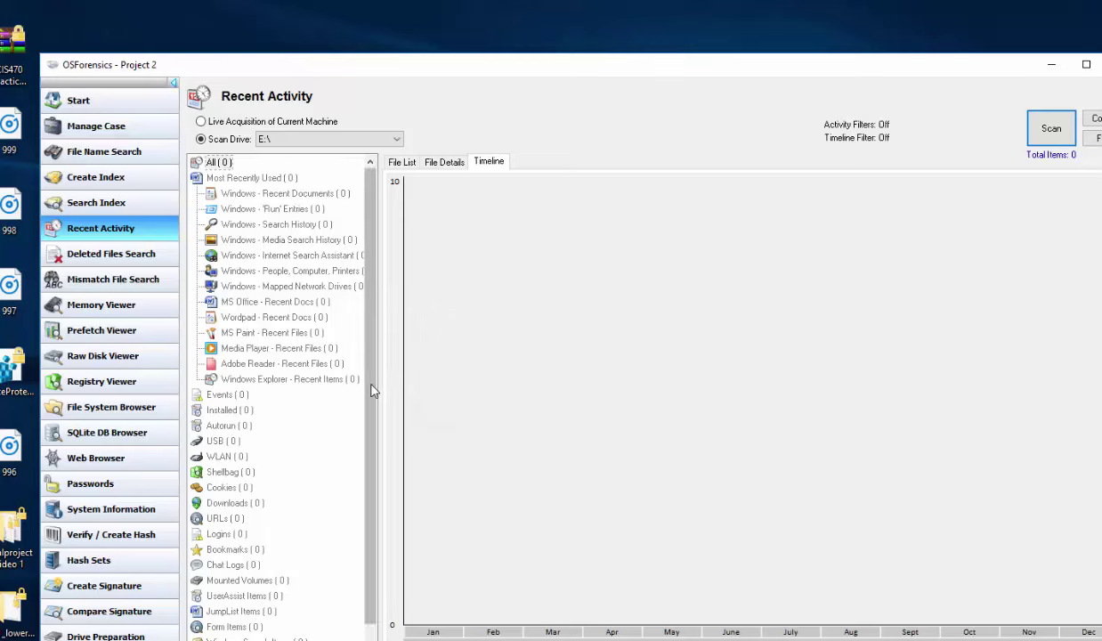
Open the Deleted Files Search page
scroll(364, 449, "down", 1)
scroll(364, 356, "up", 1)
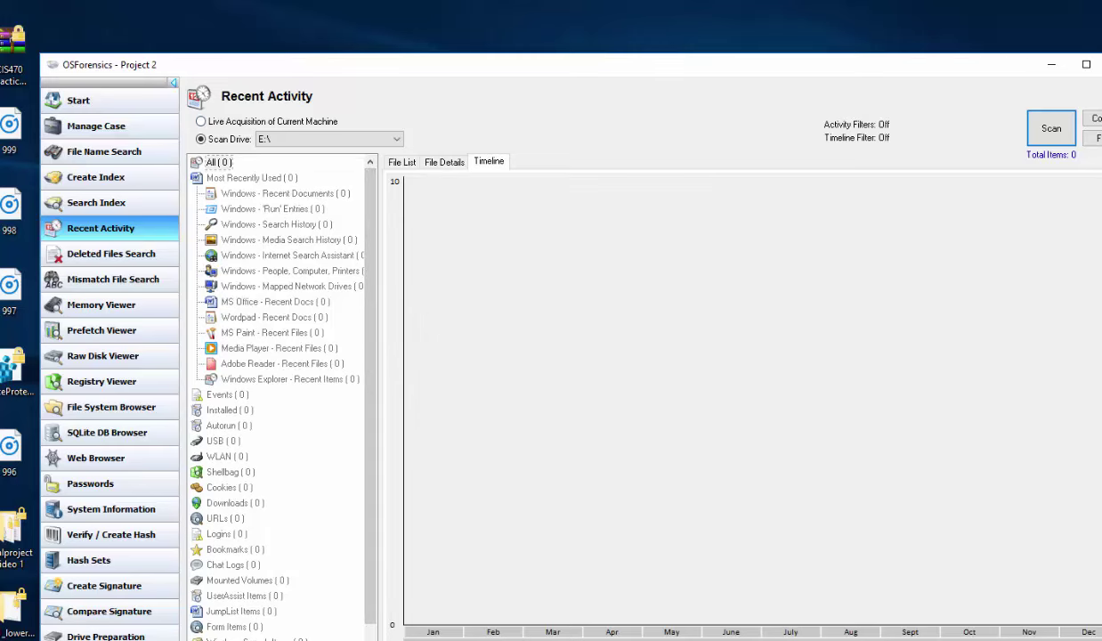
left_click(94, 255)
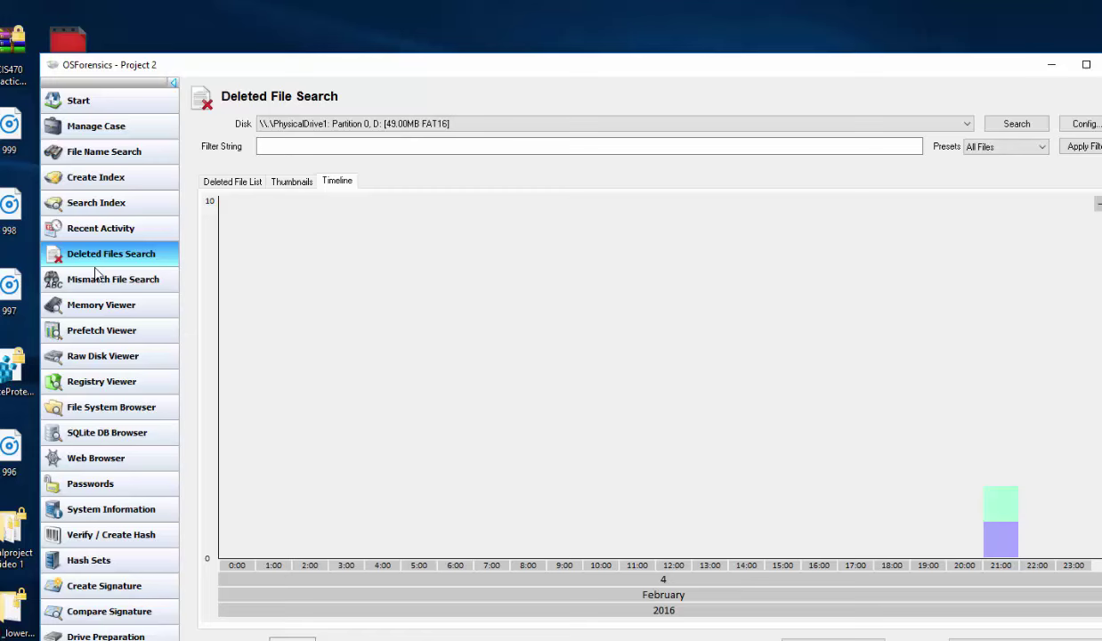
Search the 49 MB D: partition for deleted files and show the results as thumbnails
left_click(731, 124)
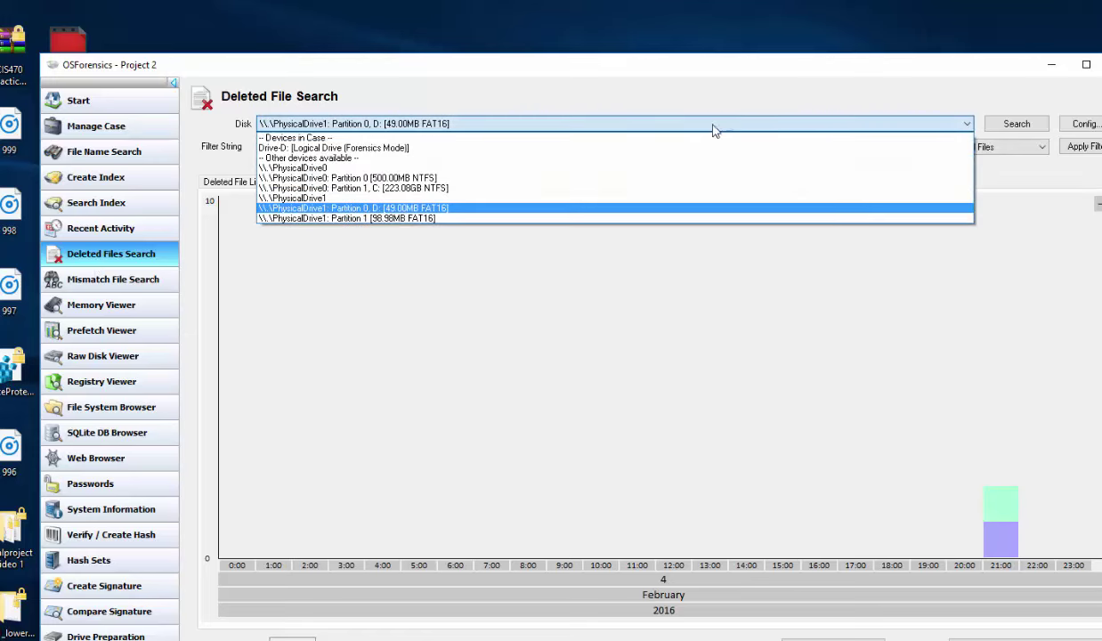
left_click(449, 207)
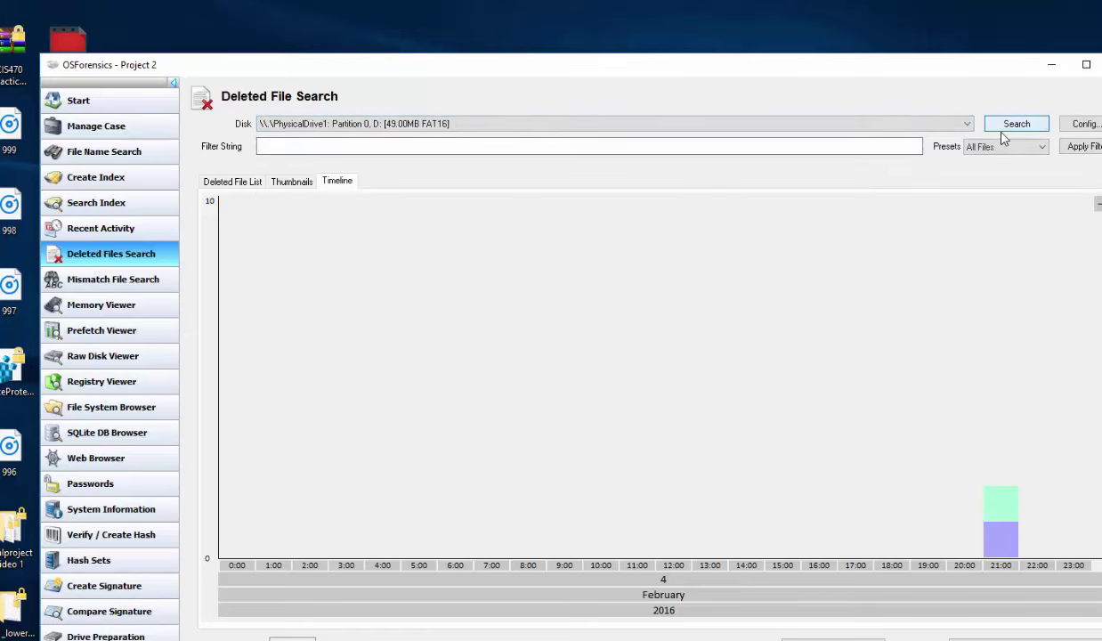
left_click(295, 182)
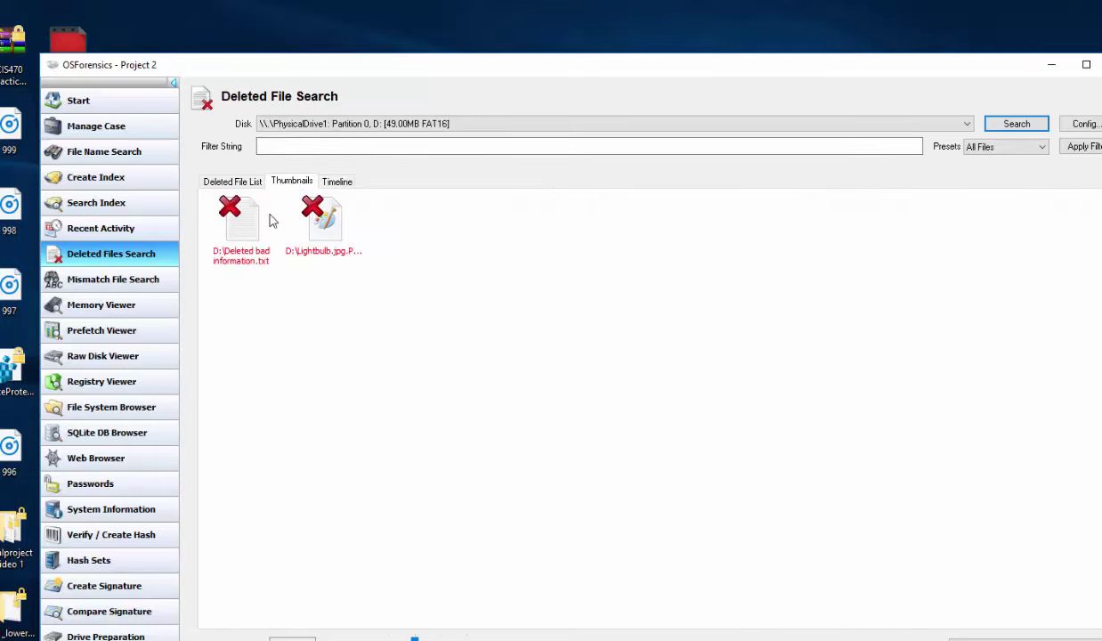
View the deleted Lightbulb.jpg.PFILE, then close it and return to the Start page
double_click(325, 229)
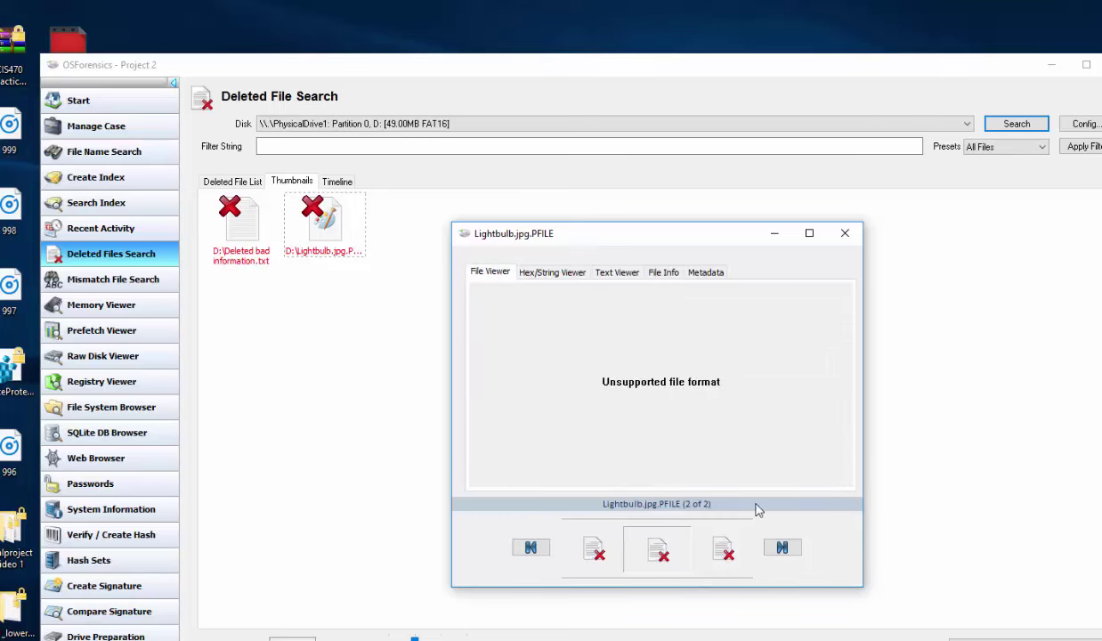
left_click(845, 234)
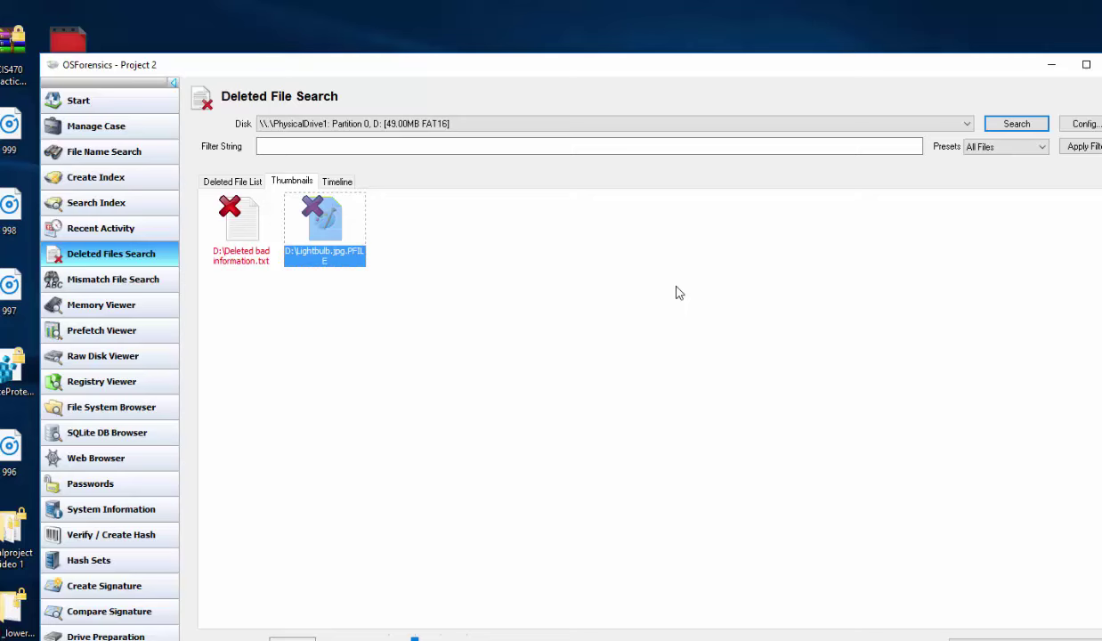
left_click(112, 105)
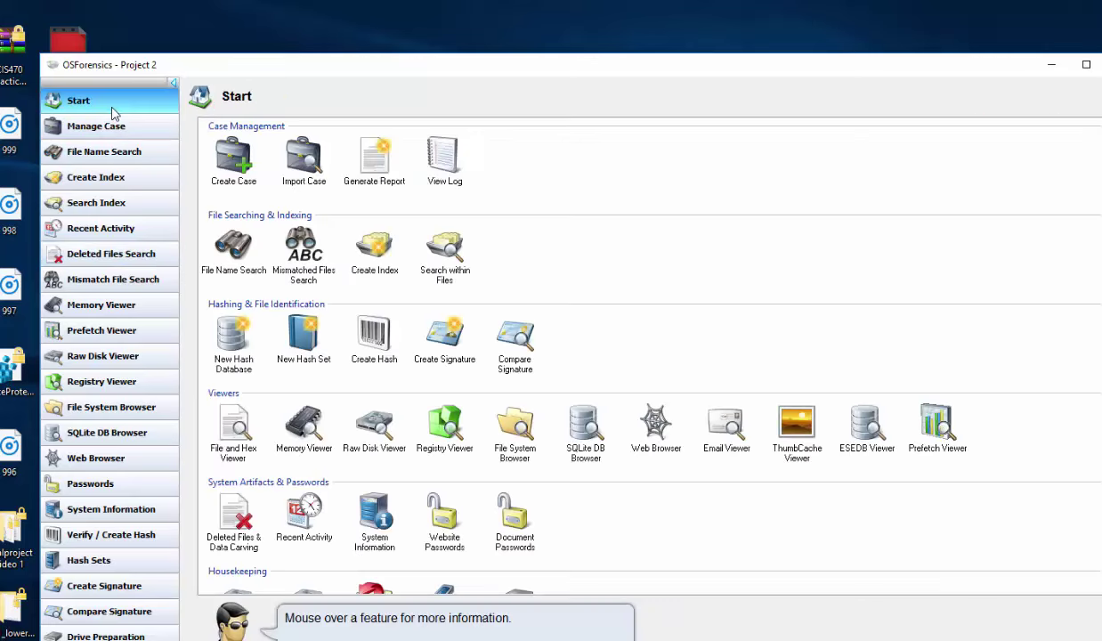
Open CAT 1.jpg.PFILE from Drive-D: in the file viewer, try the image view, and close it
left_click(234, 427)
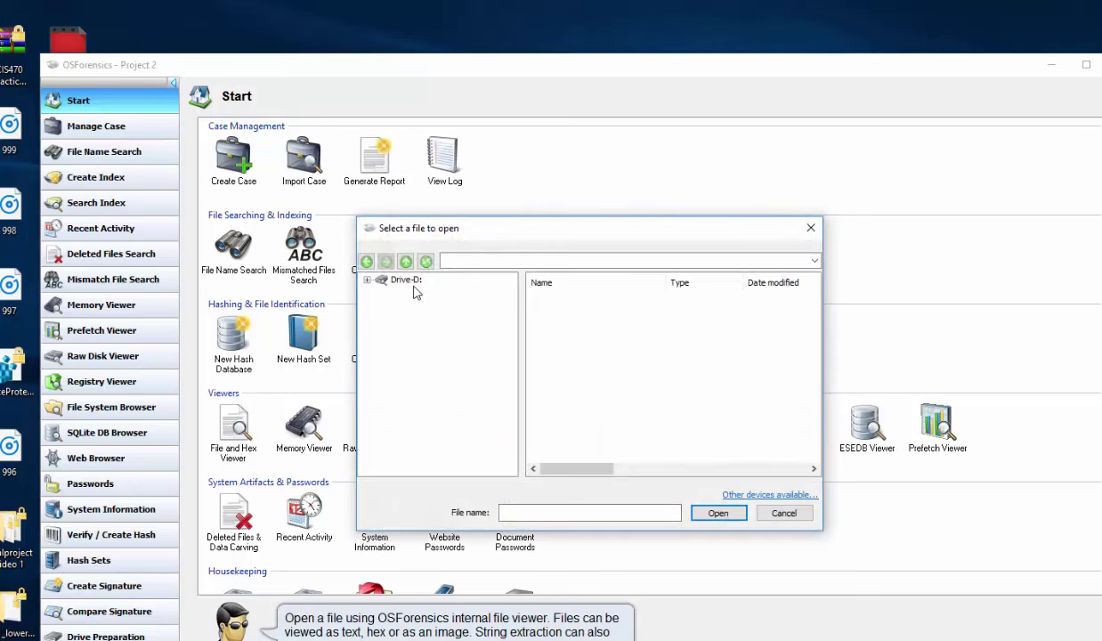
left_click(407, 280)
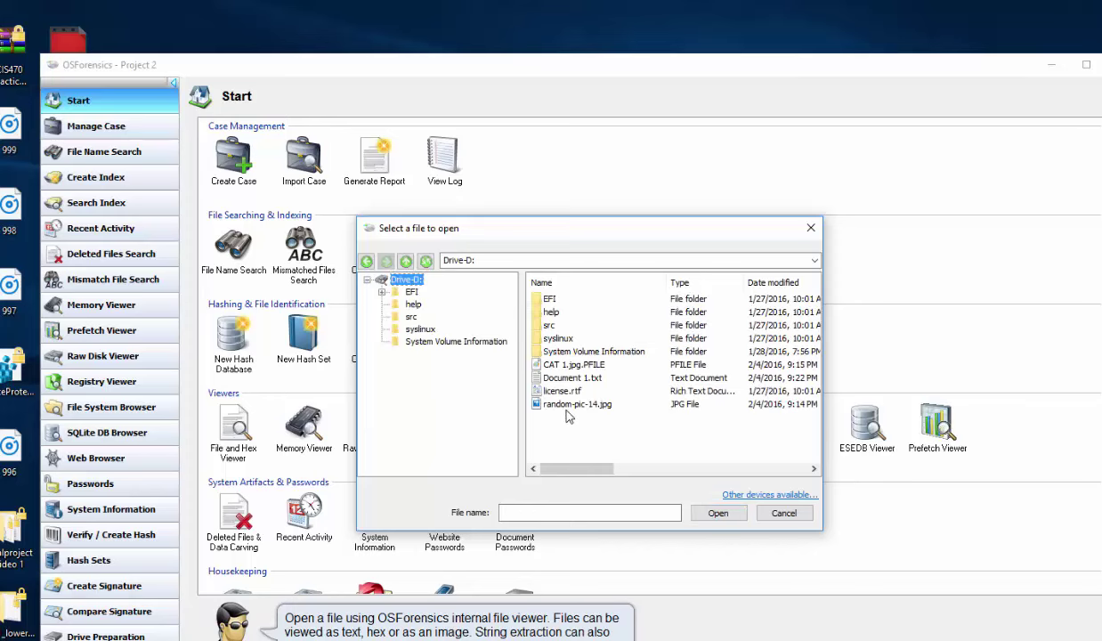
double_click(551, 364)
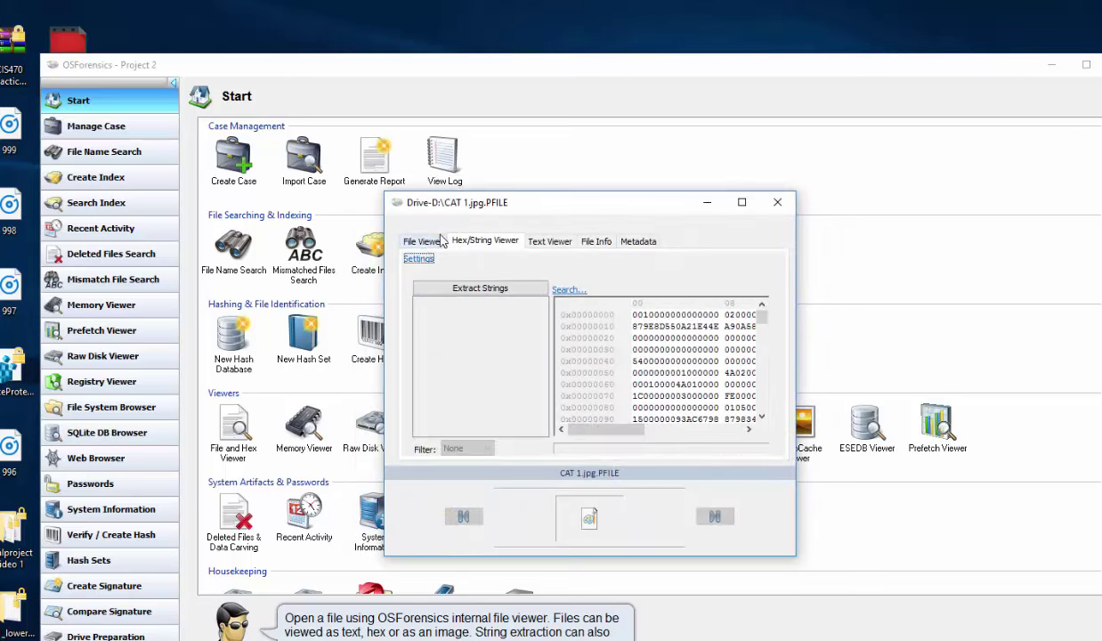
left_click(424, 241)
left_click(777, 202)
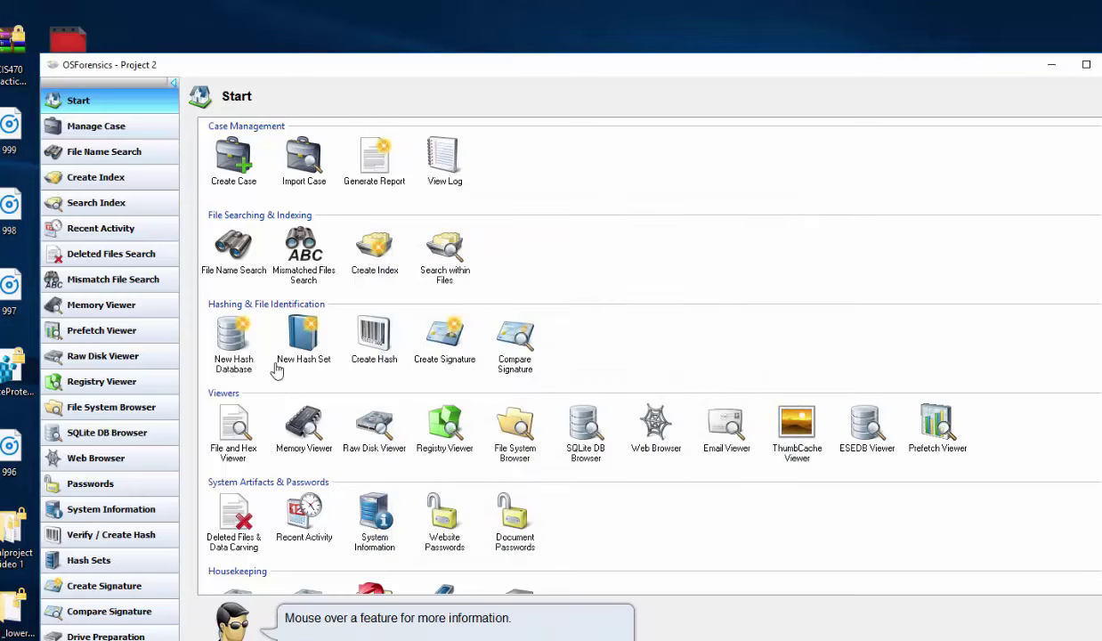
Open random-pic-14.jpg and review its hex dump, text, file info and metadata, then close it
left_click(233, 426)
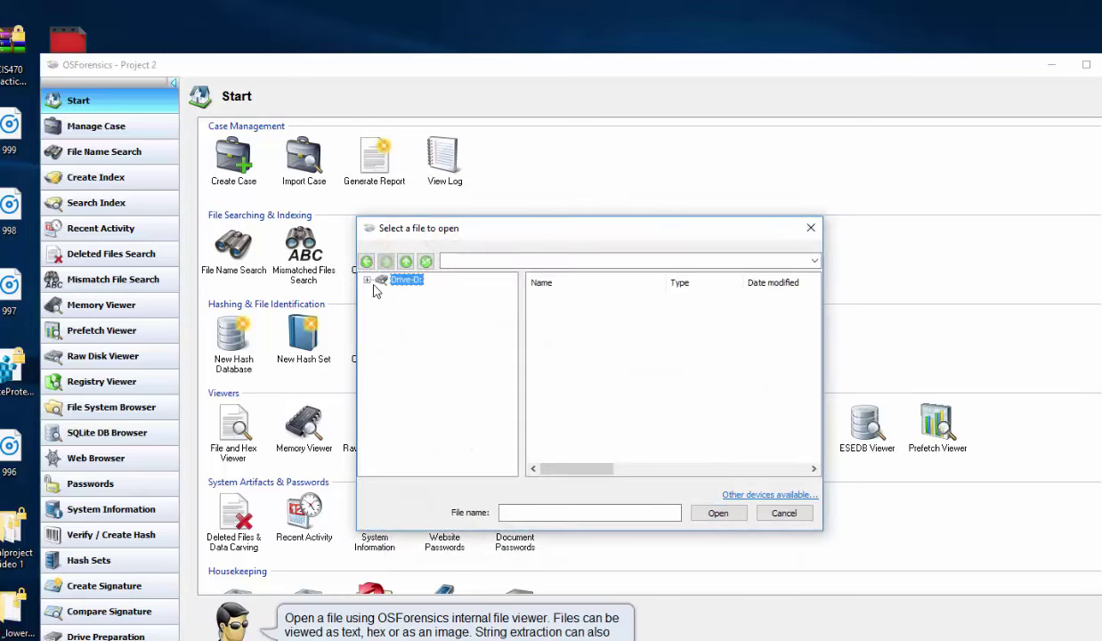
double_click(579, 405)
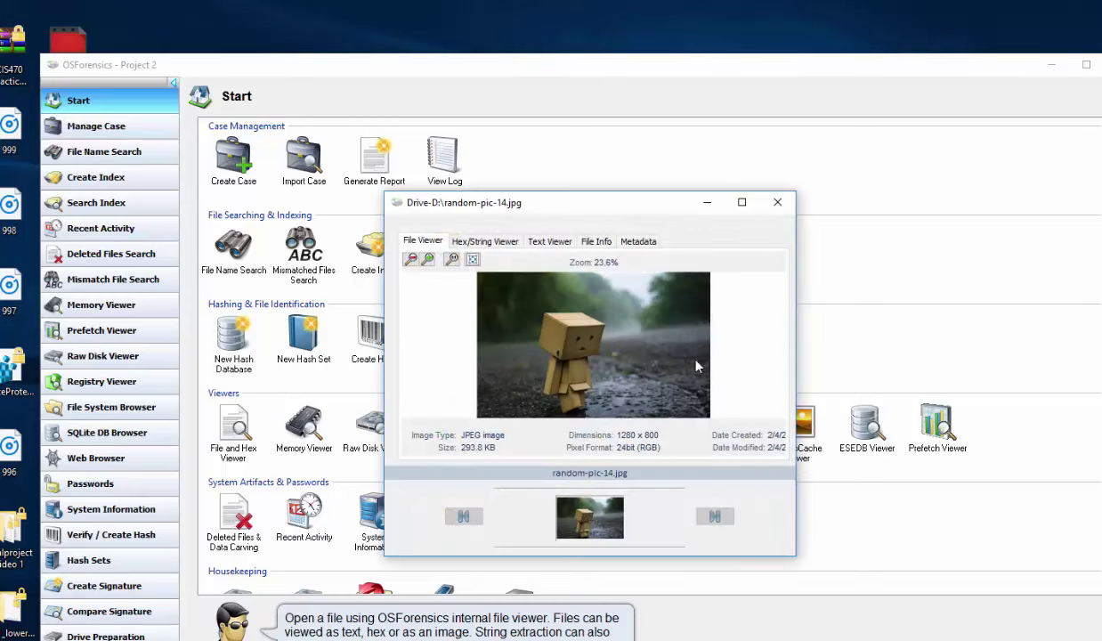
left_click_drag(614, 219, 580, 196)
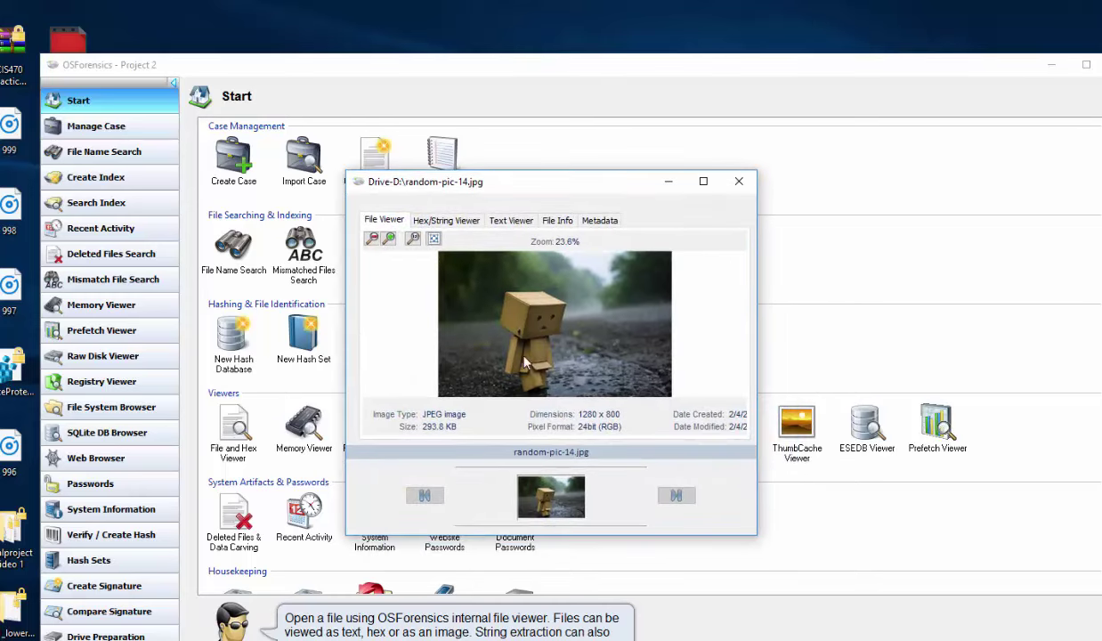
left_click(450, 221)
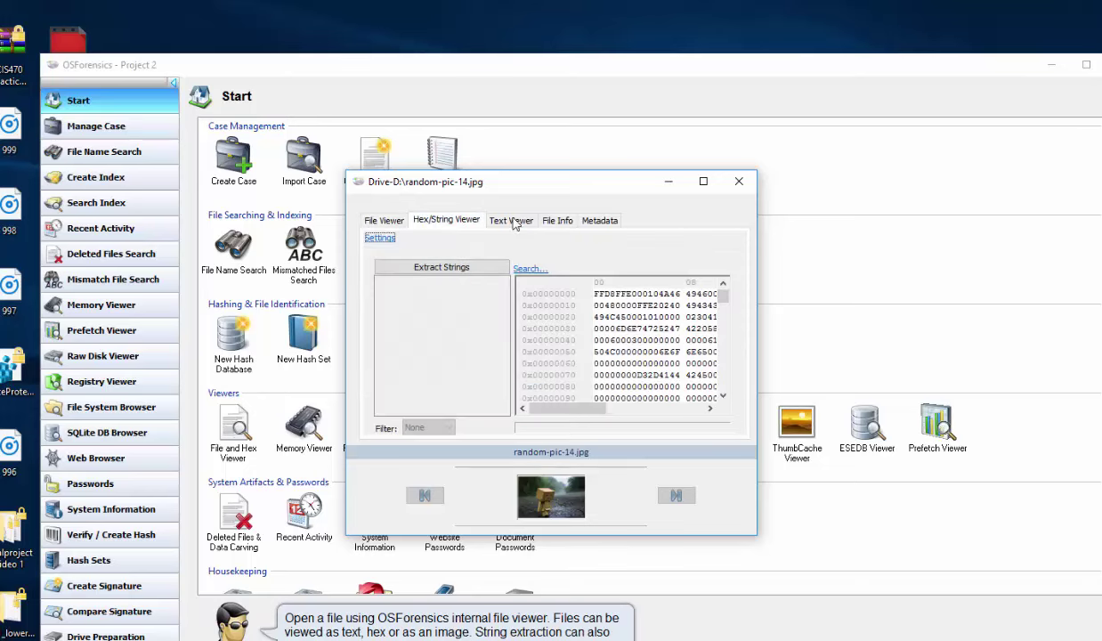
left_click_drag(569, 408, 654, 407)
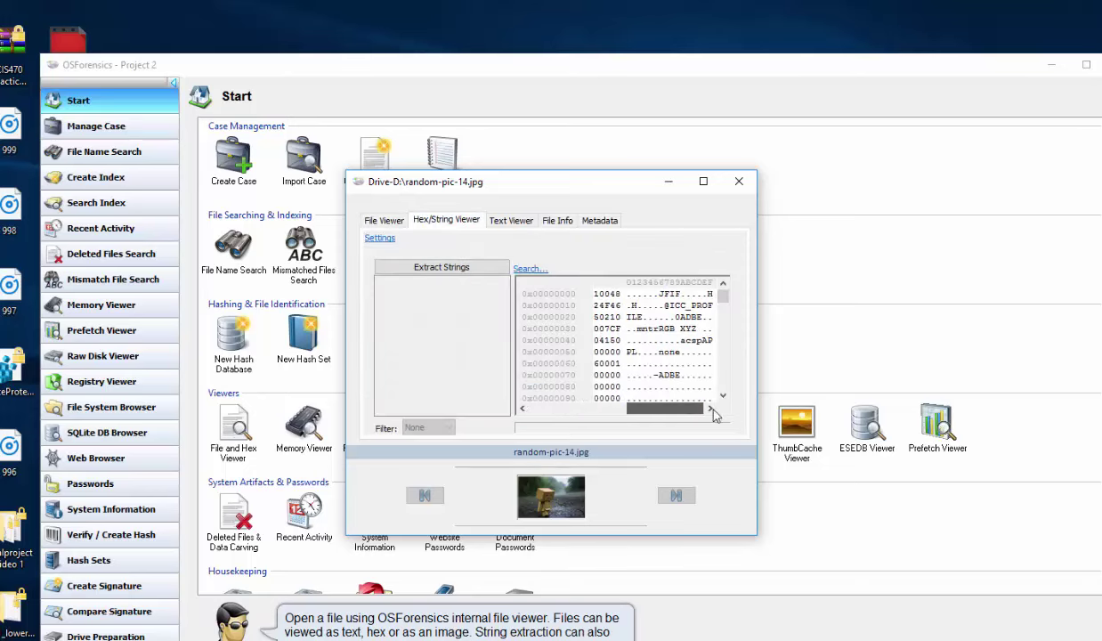
left_click(503, 219)
left_click(558, 220)
left_click(599, 222)
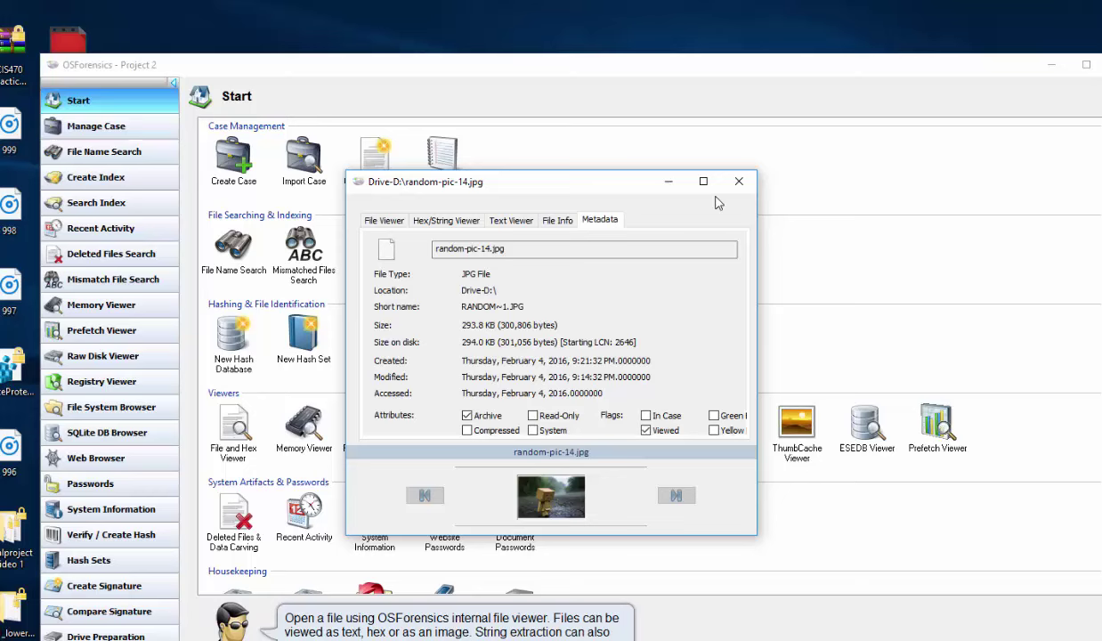
left_click(737, 181)
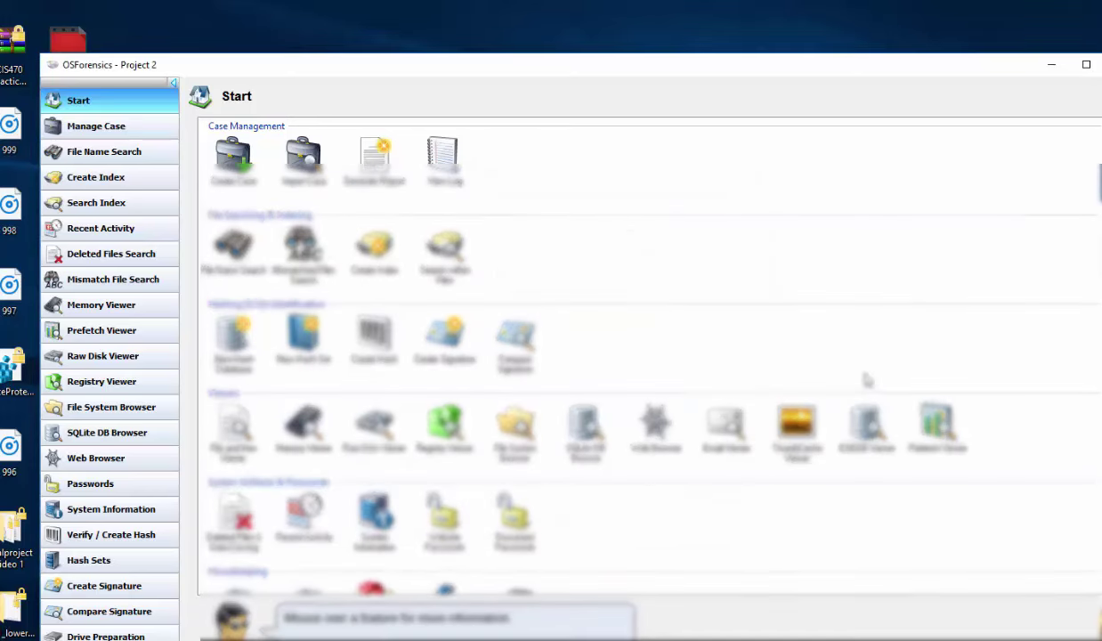
Look through the password recovery, registry viewer and case management pages, then return to Start
left_click(90, 483)
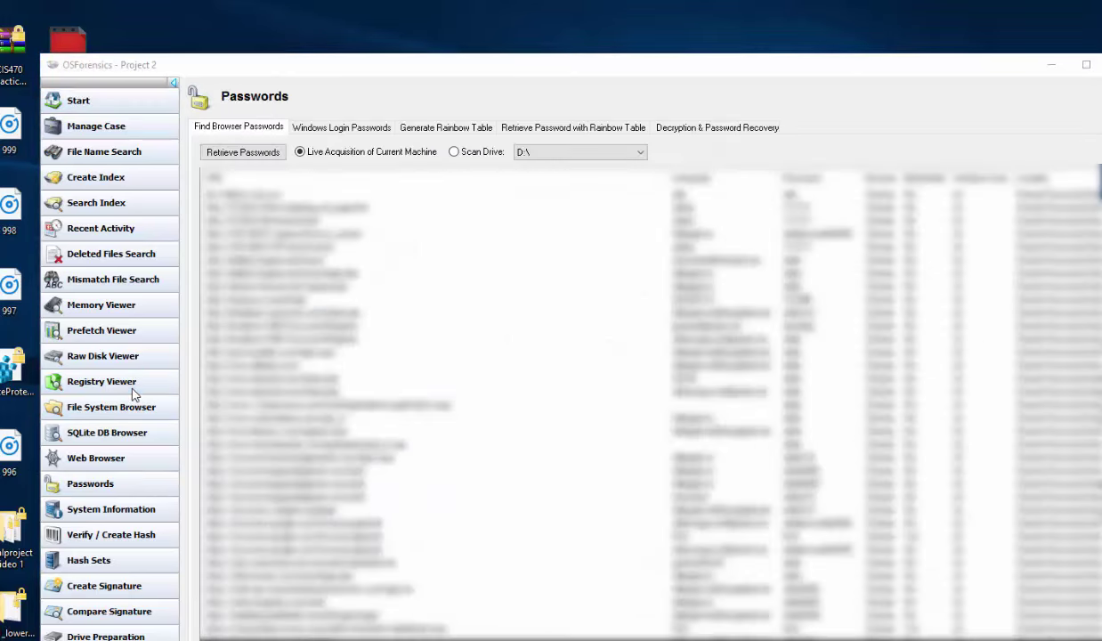
left_click(127, 375)
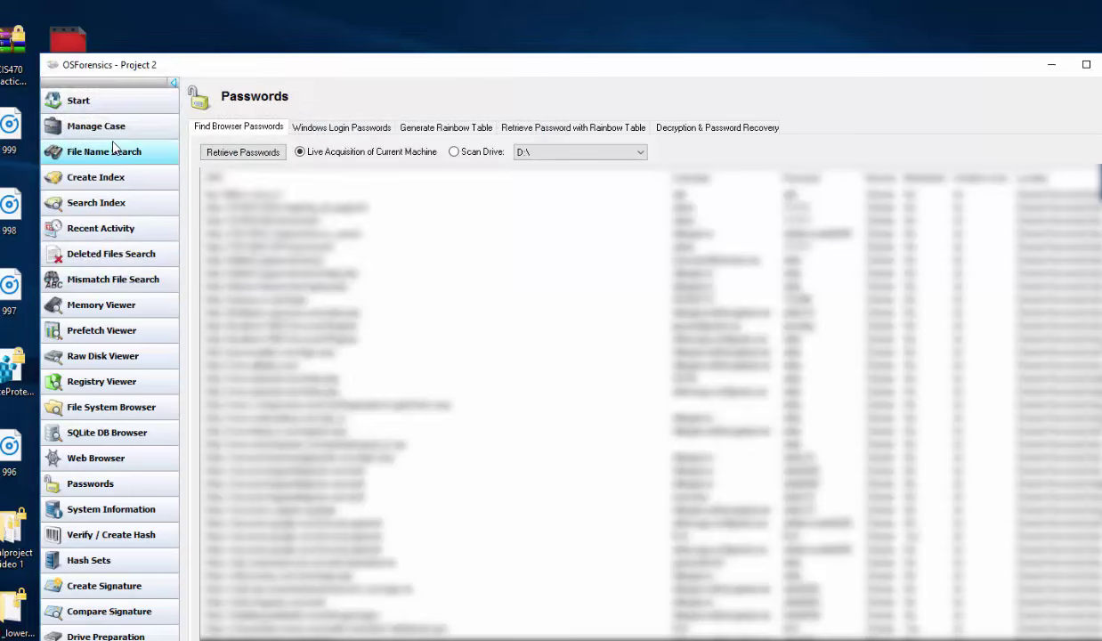
left_click(108, 124)
left_click(123, 102)
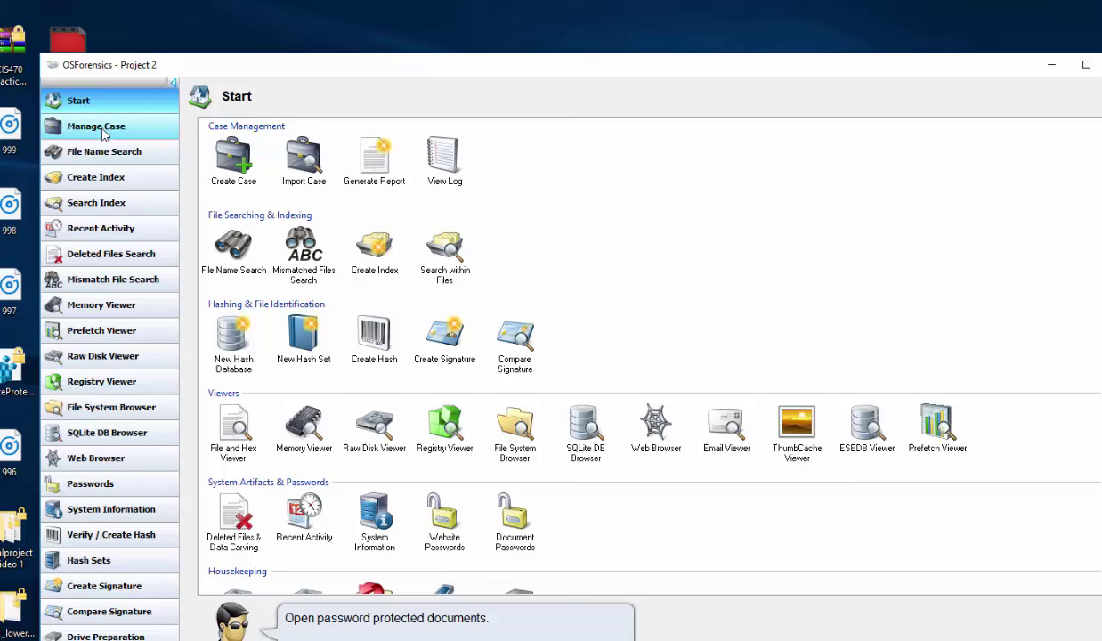
In the File System Browser, add drive C:\ to the case as Drive-C
left_click(515, 450)
left_click(466, 231)
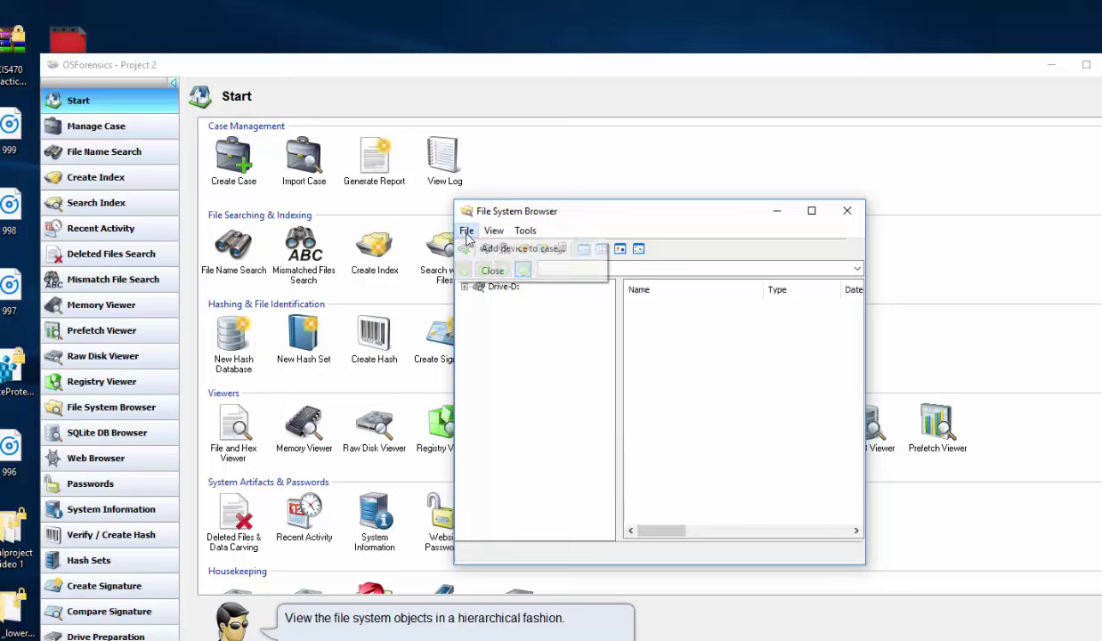
left_click(522, 248)
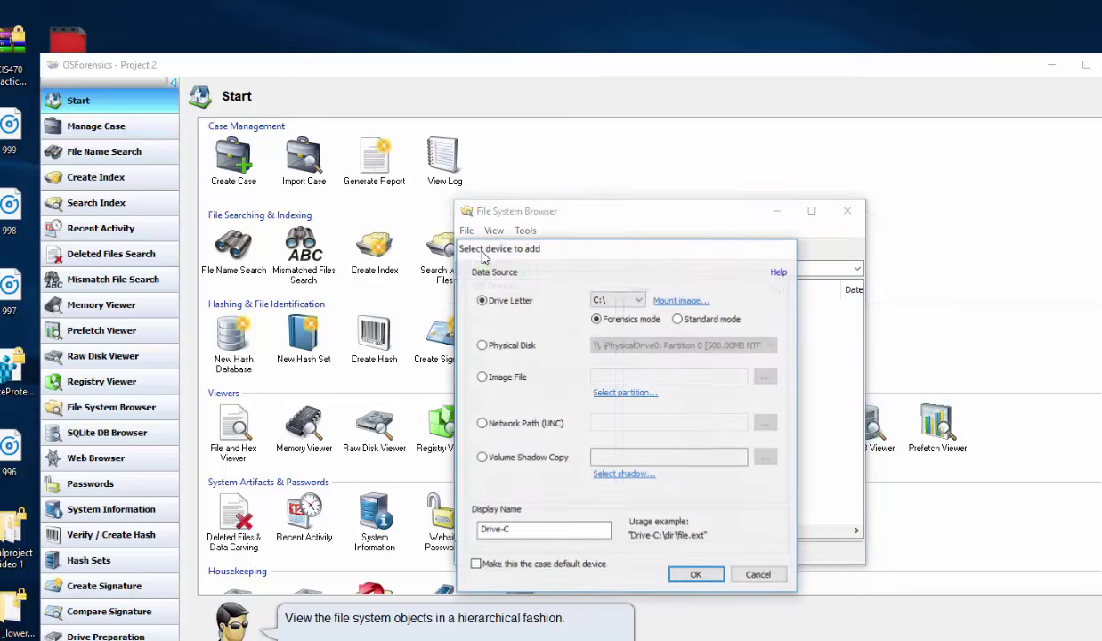
left_click(614, 299)
left_click(612, 300)
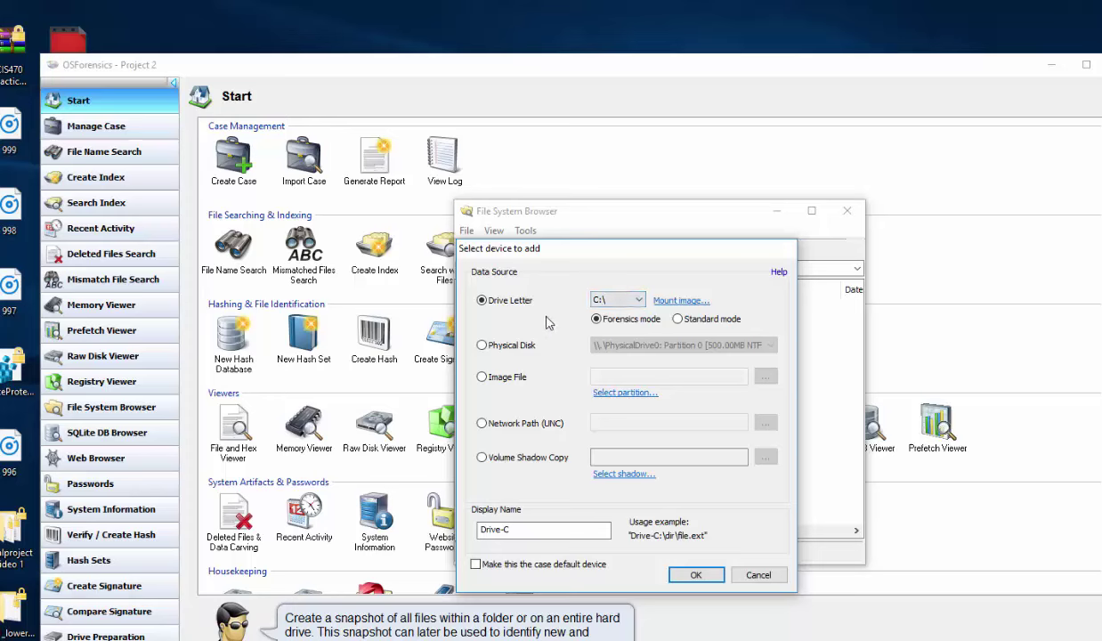
left_click(693, 575)
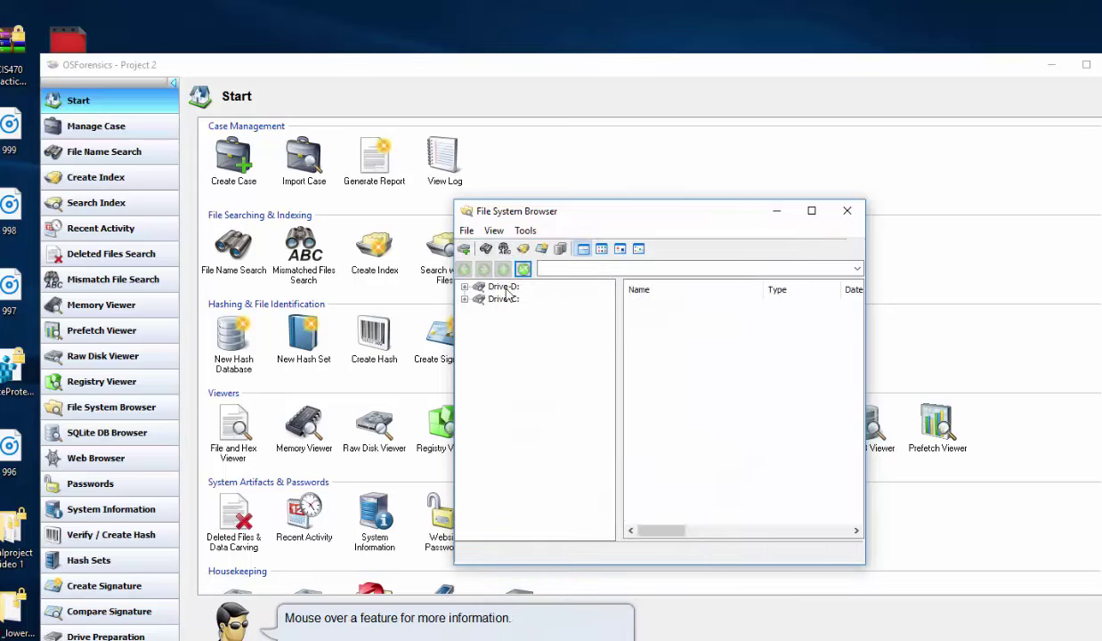
Minimize OSForensics to the desktop and move the Week 3 Assignment icon aside
left_click(776, 211)
left_click(1051, 64)
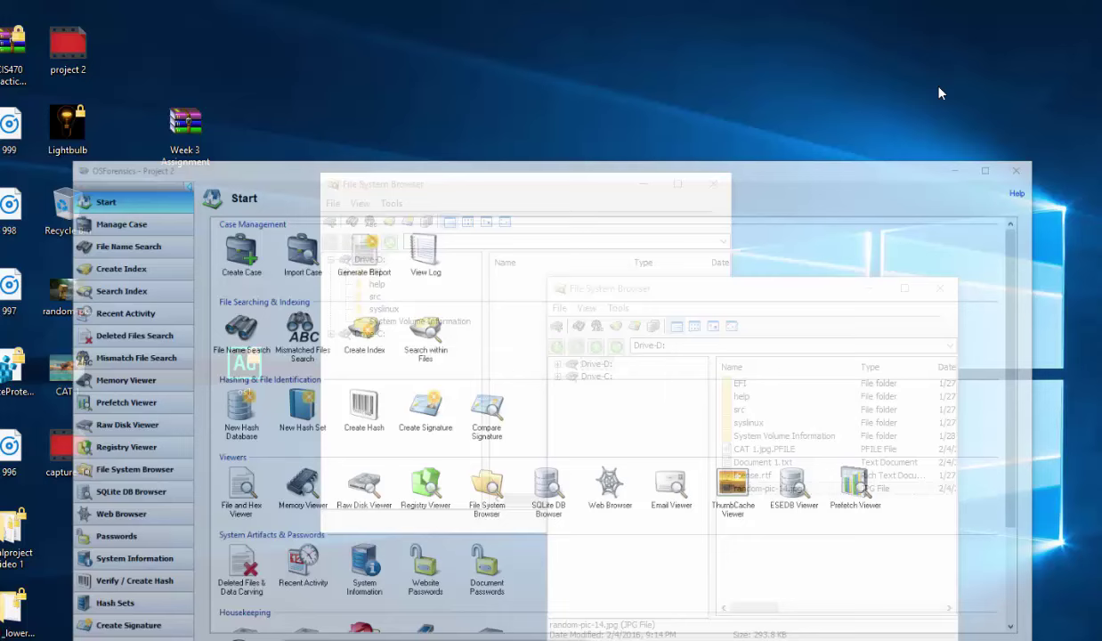
left_click_drag(185, 133, 832, 138)
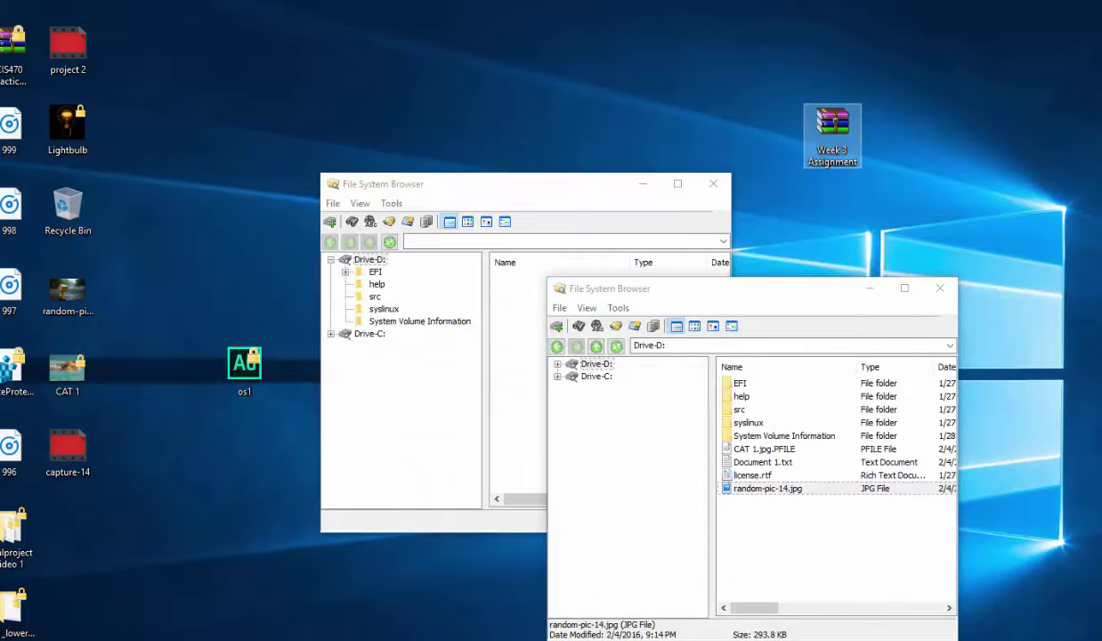
Copy the desktop's Week 3 Assignment archive onto USB Drive (D:) in File Explorer
key("super+e")
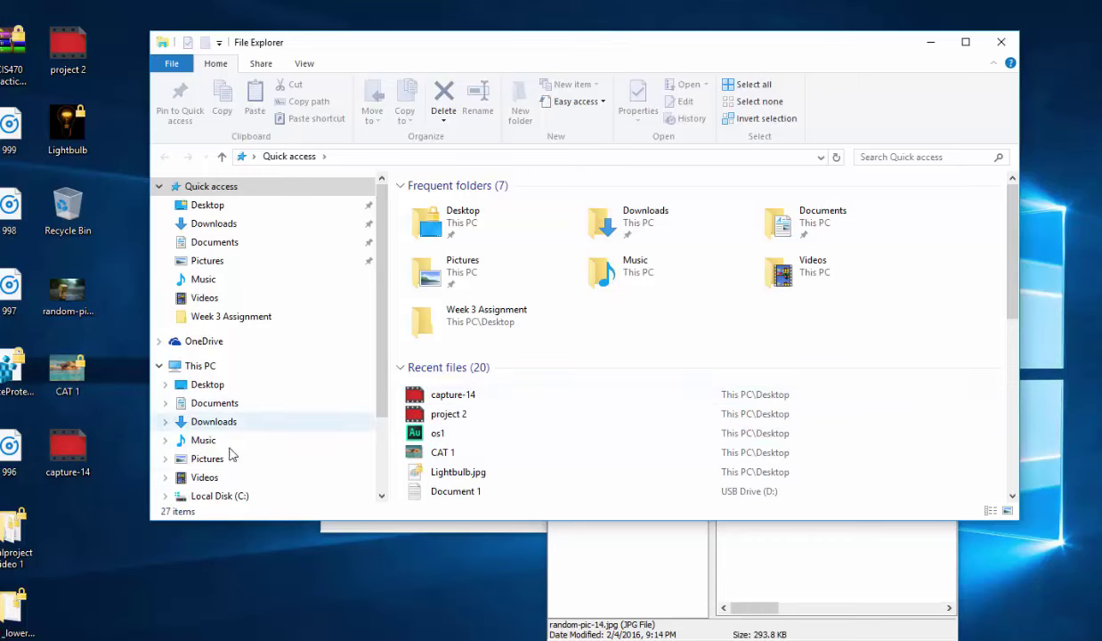
left_click(225, 495)
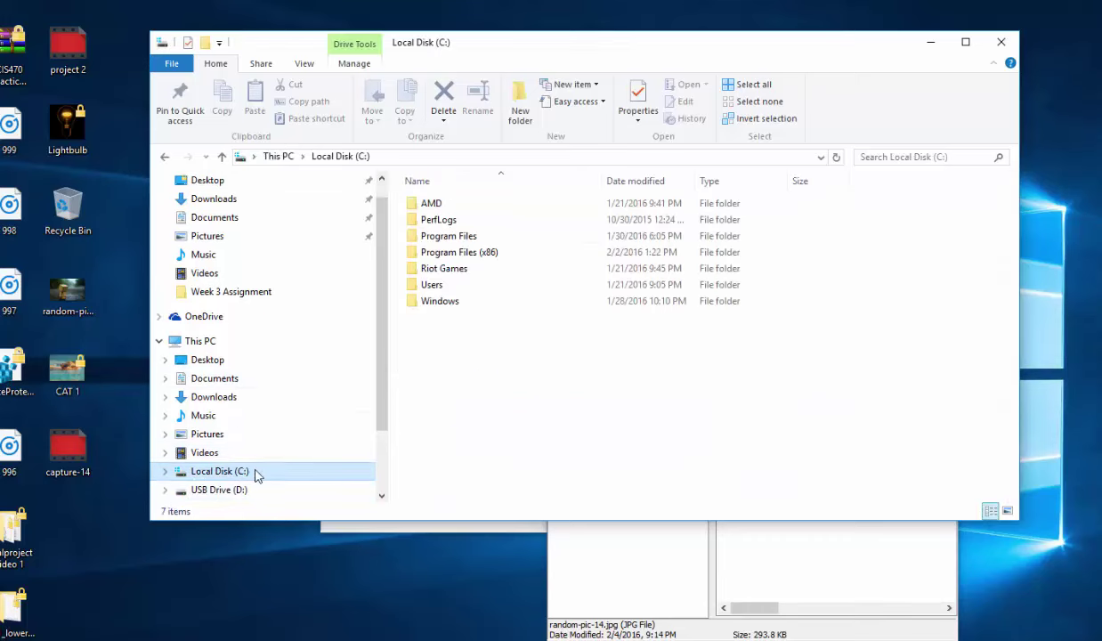
left_click(227, 490)
left_click_drag(663, 47, 689, 194)
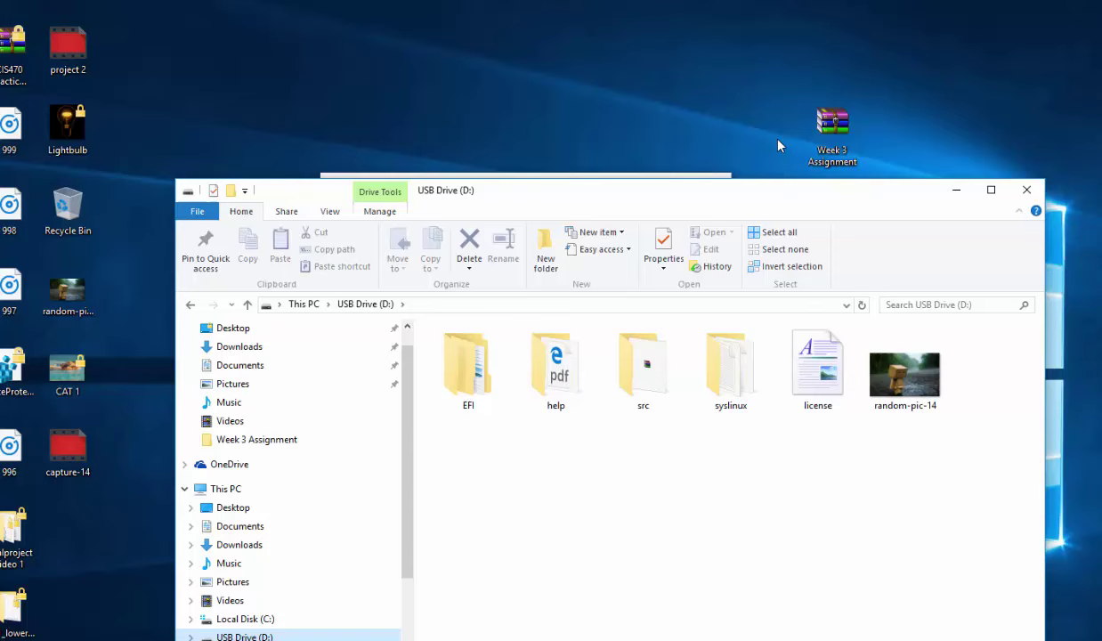
left_click_drag(832, 132, 695, 492)
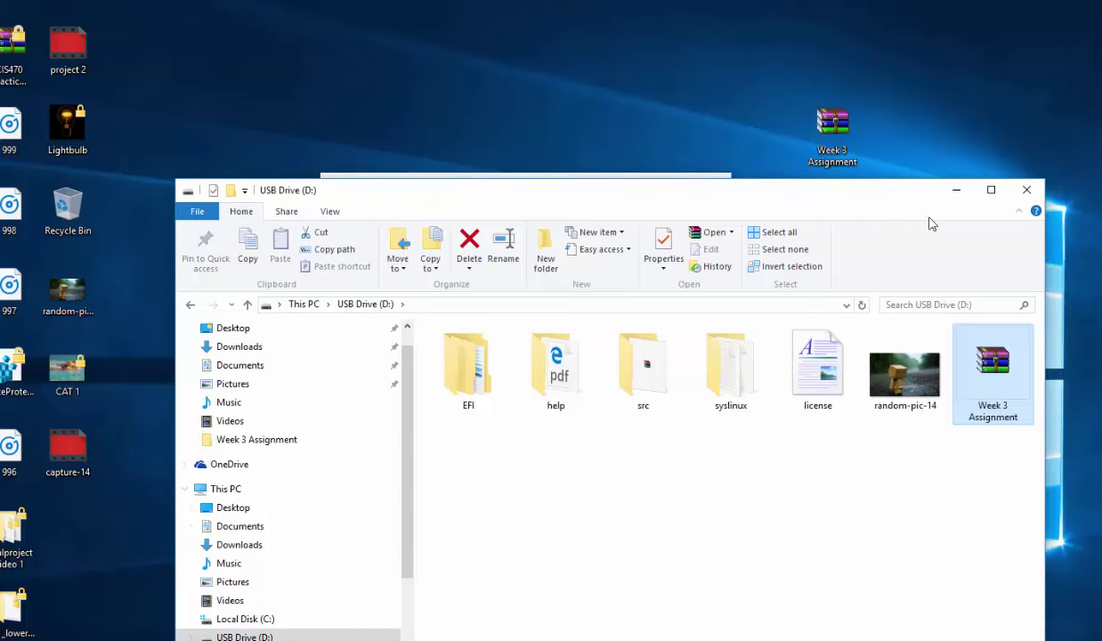
Close Explorer, refresh Drive-D in OSForensics, and select Week 3 Assignment.rar (317 bytes)
left_click(1026, 188)
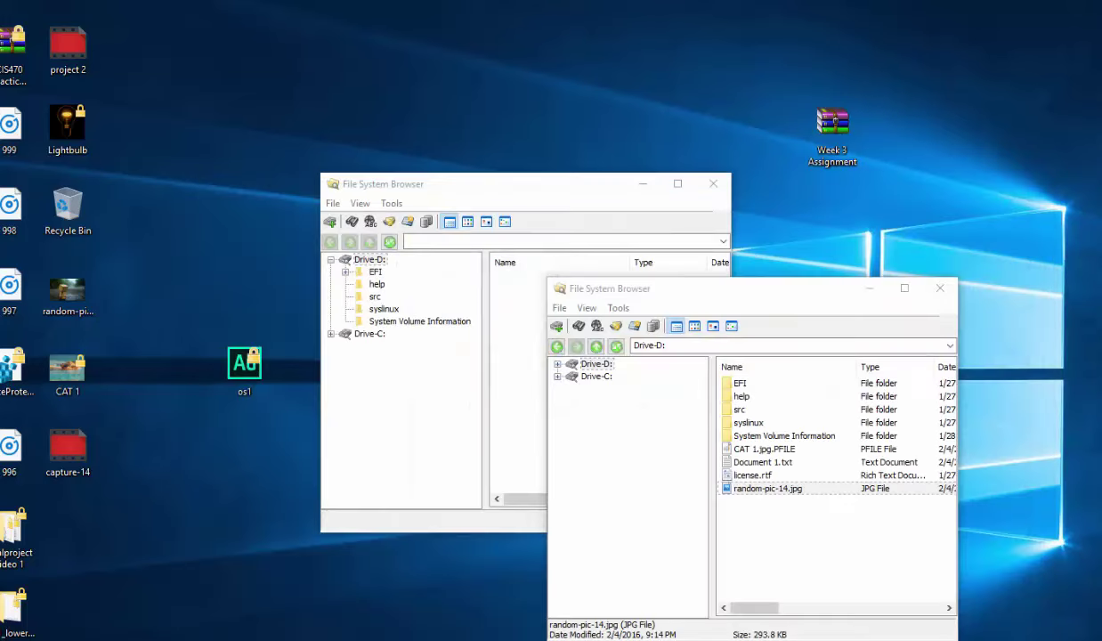
left_click(603, 370)
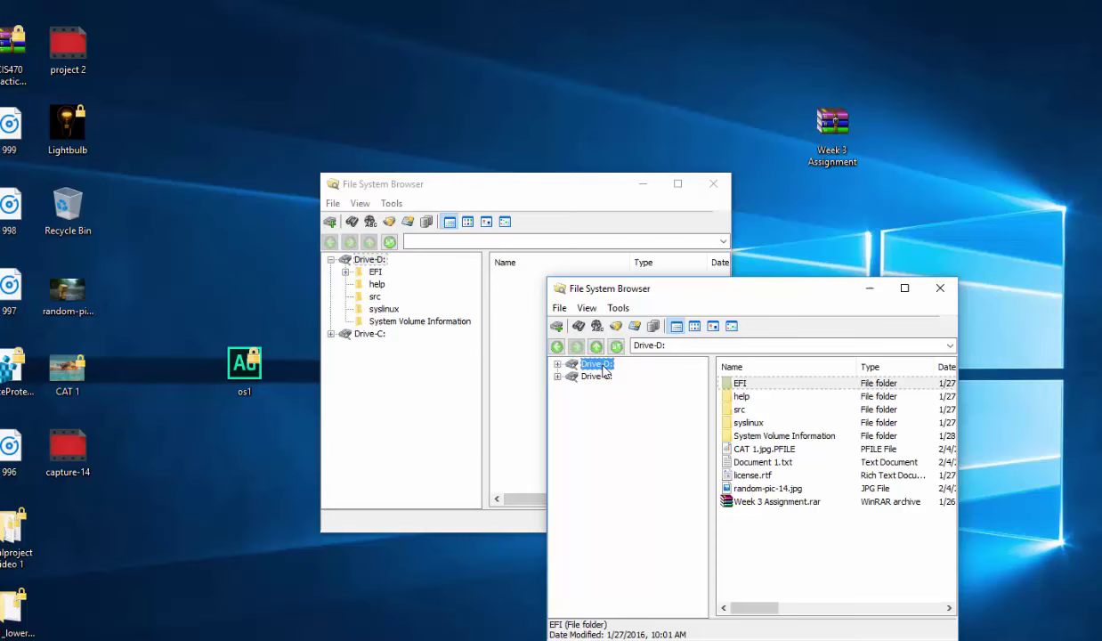
left_click(787, 504)
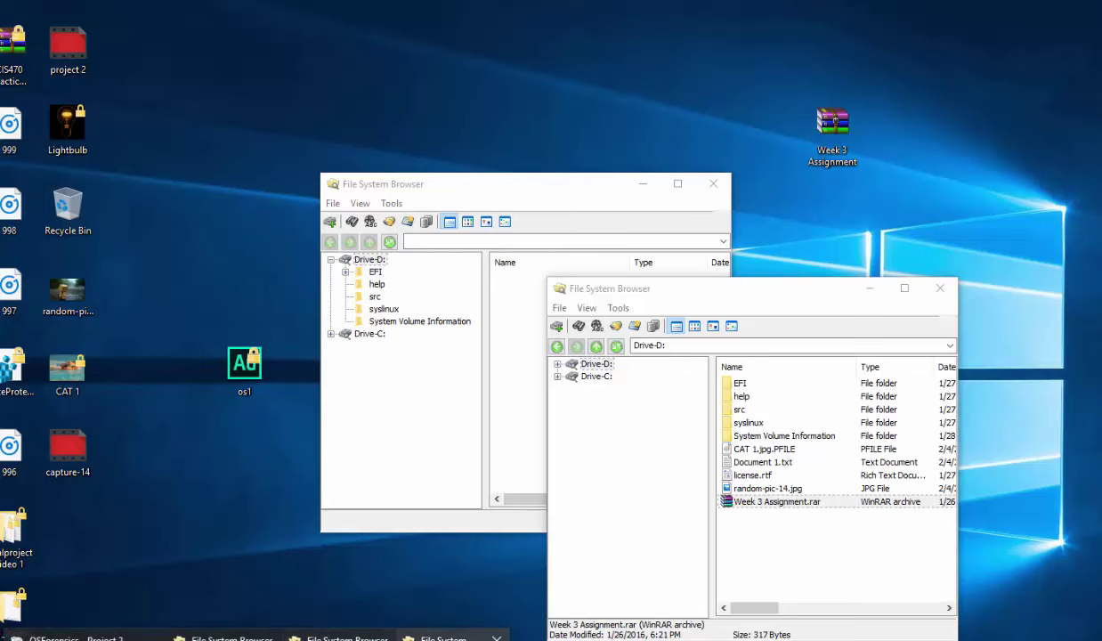
Bring OSForensics back and choose Drive-D:\Week 3 Assignment.rar as the file to hash
mouse_move(445, 637)
left_click(75, 637)
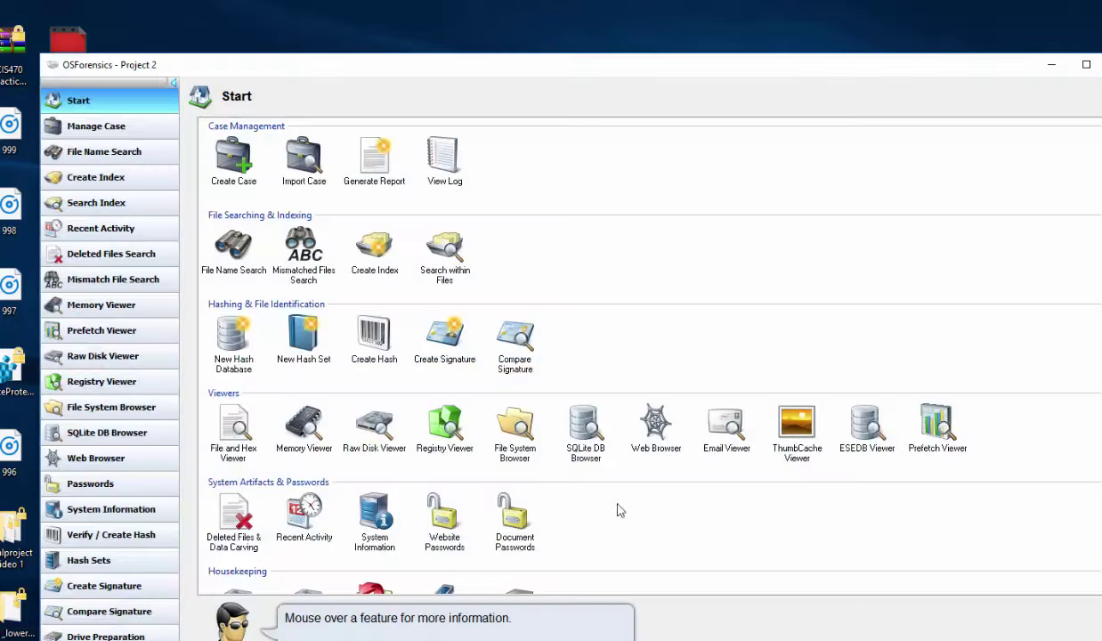
left_click(132, 541)
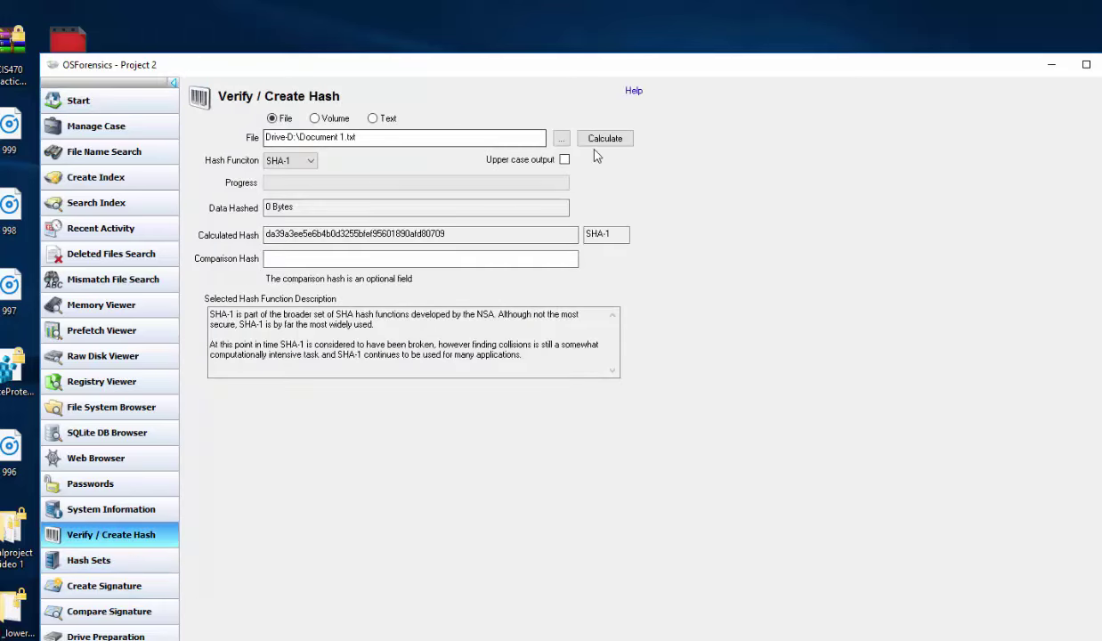
left_click(561, 139)
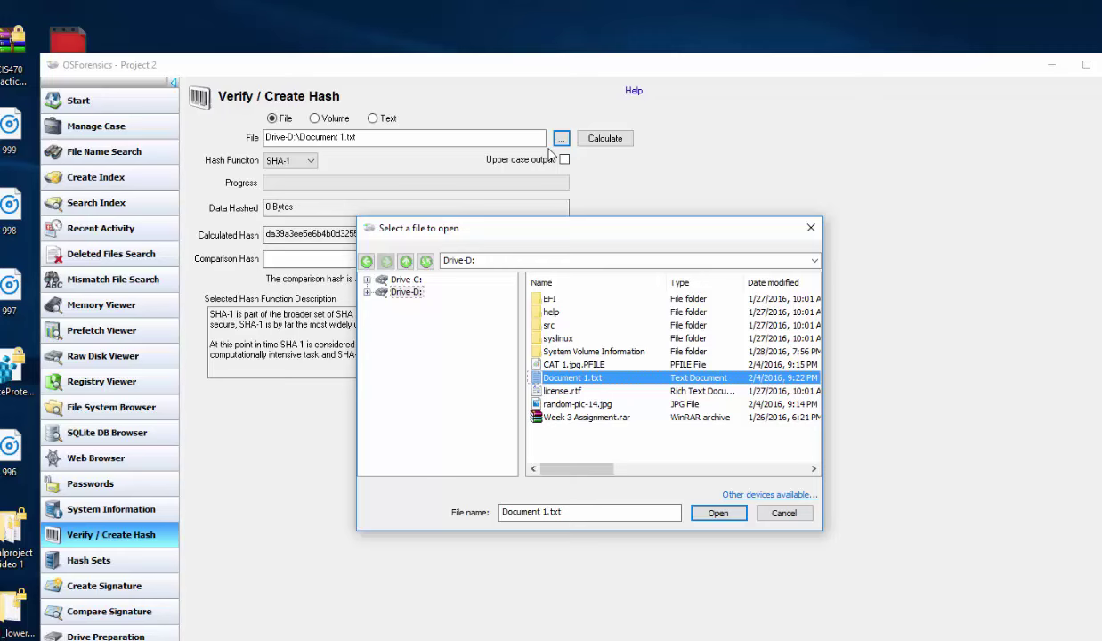
left_click(575, 405)
left_click(576, 417)
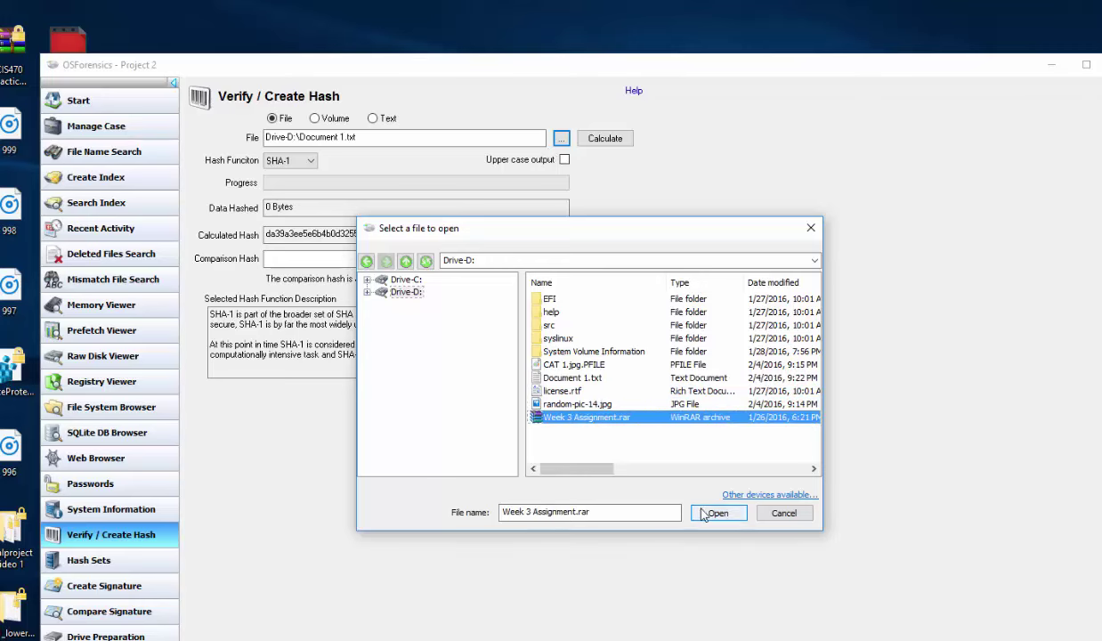
left_click(717, 512)
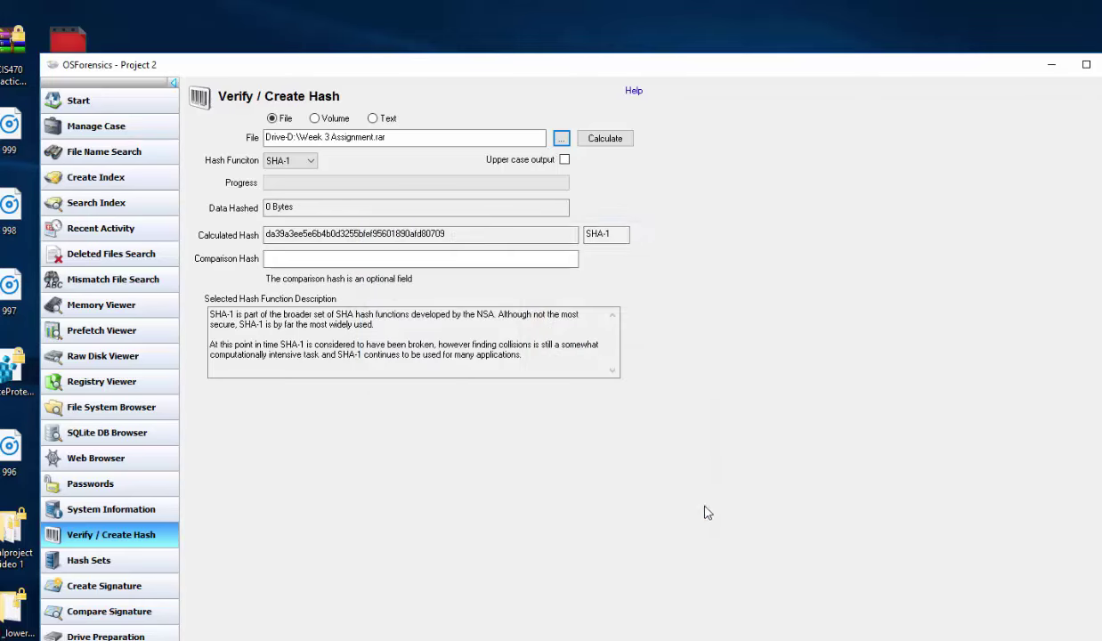
Calculate the archive's SHA-1 hash and copy the resulting hash value
left_click(612, 140)
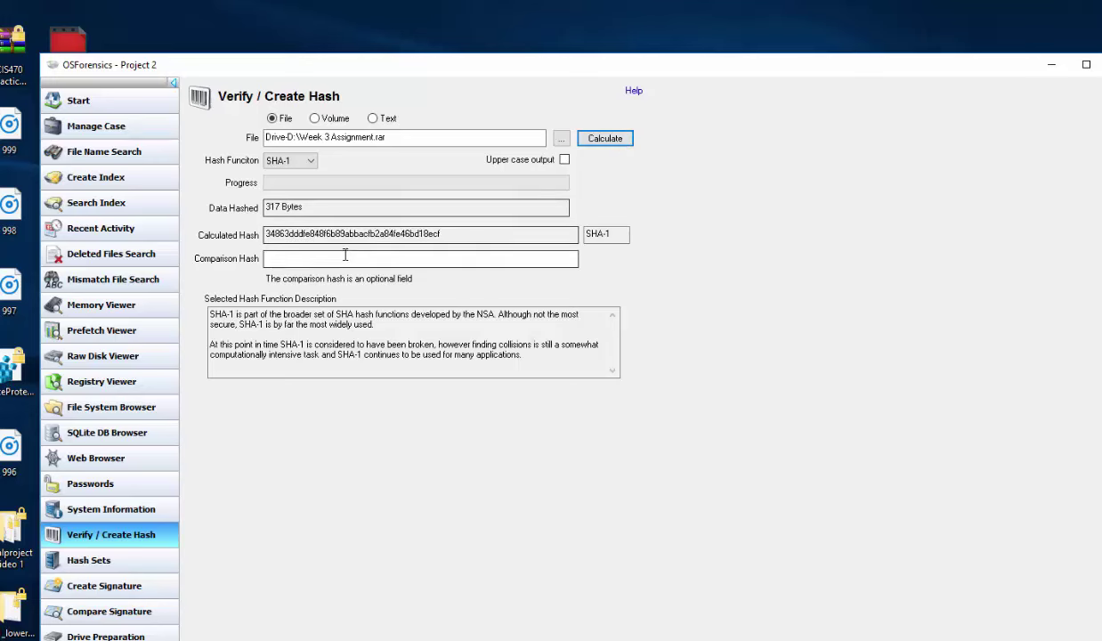
left_click_drag(500, 242, 290, 233)
right_click(313, 240)
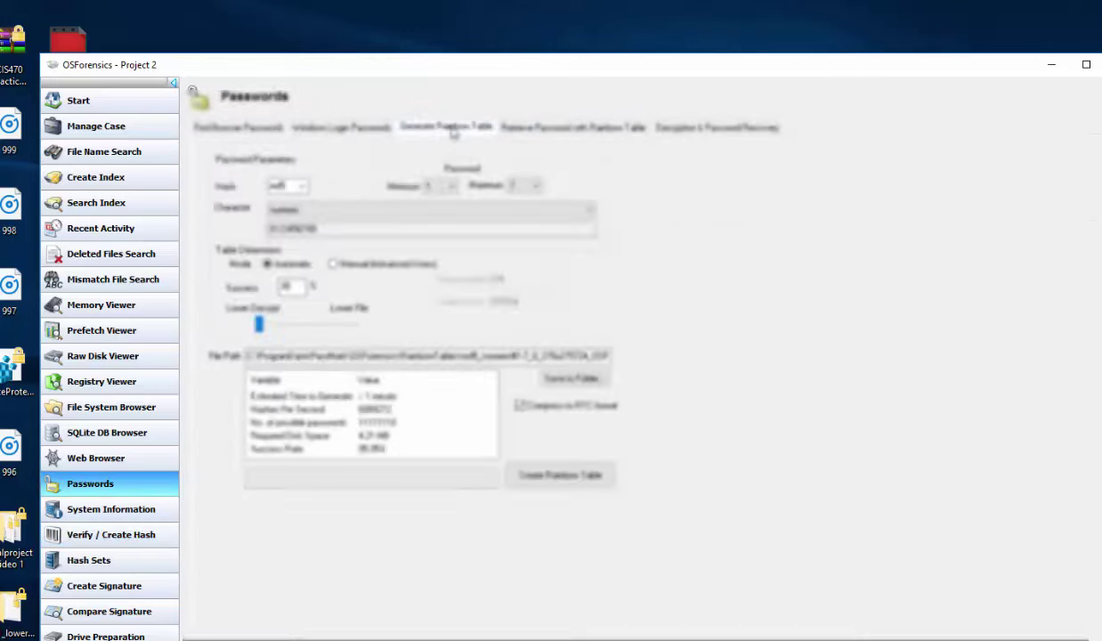
Replace the old hash with the archive's SHA-1 hash in Retrieve Password with Rainbow Table
left_click(531, 129)
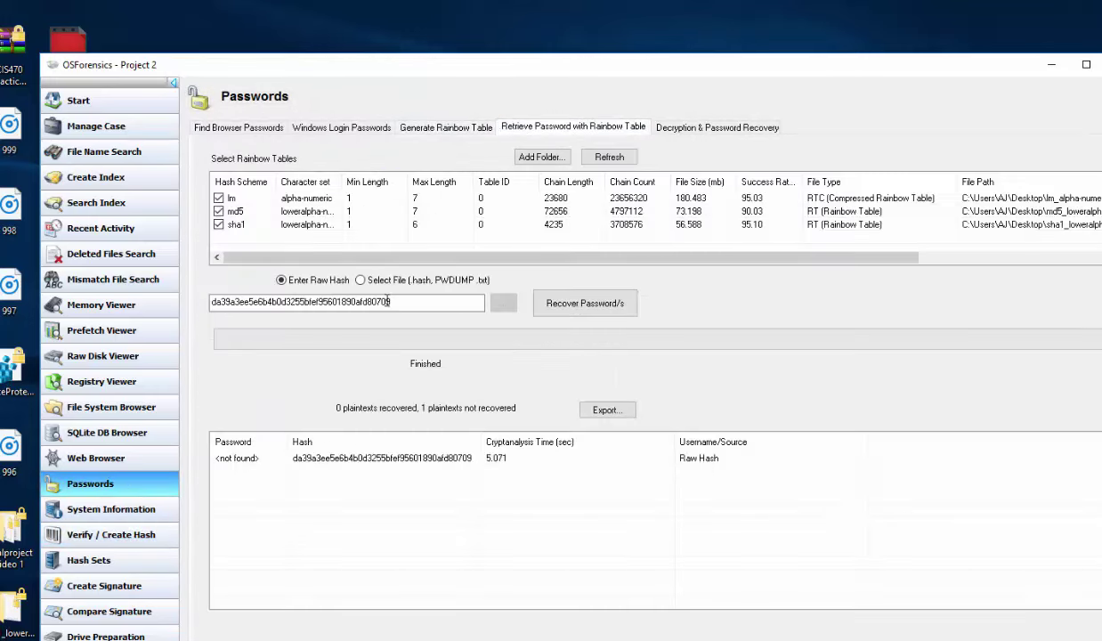
left_click_drag(463, 302, 129, 298)
key("ctrl+v")
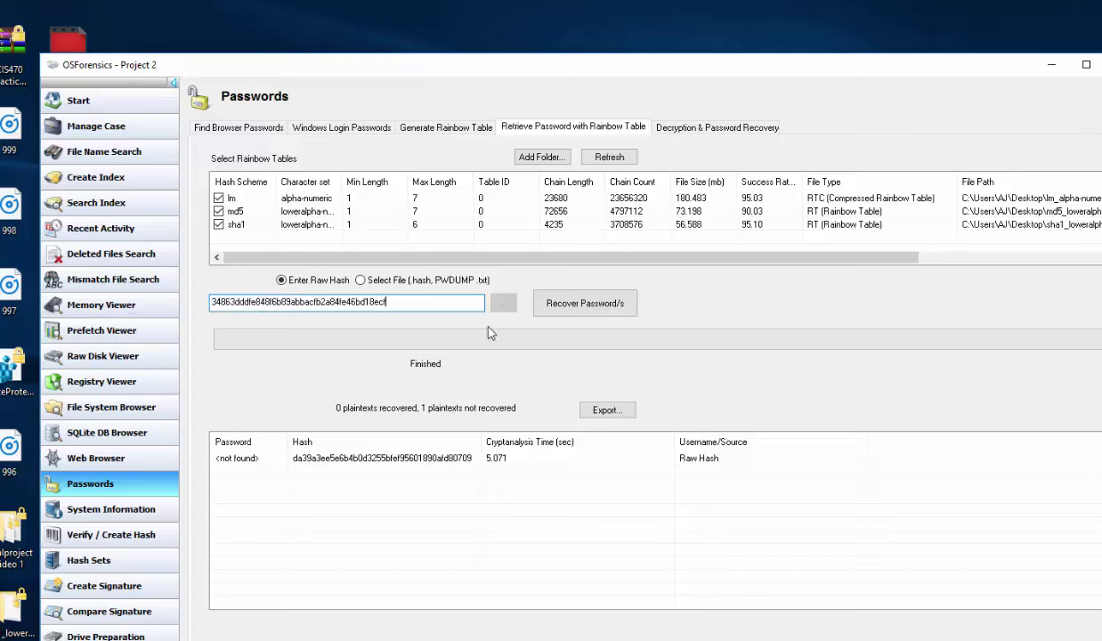
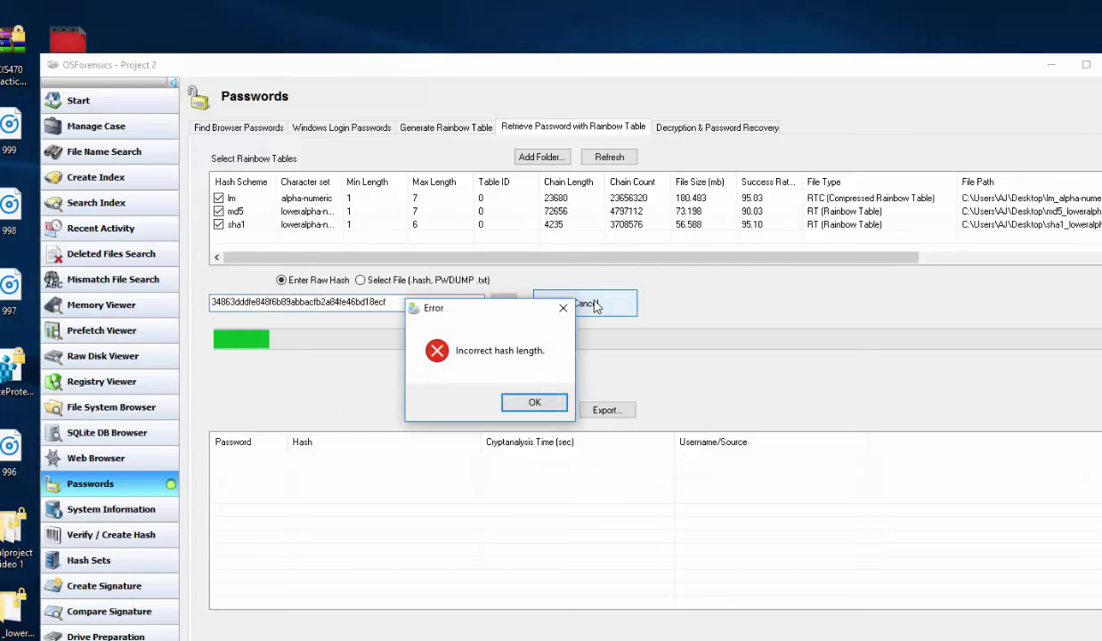
Dismiss the 'Incorrect hash length' error so the rainbow table lookup finishes with <not found>
left_click(535, 402)
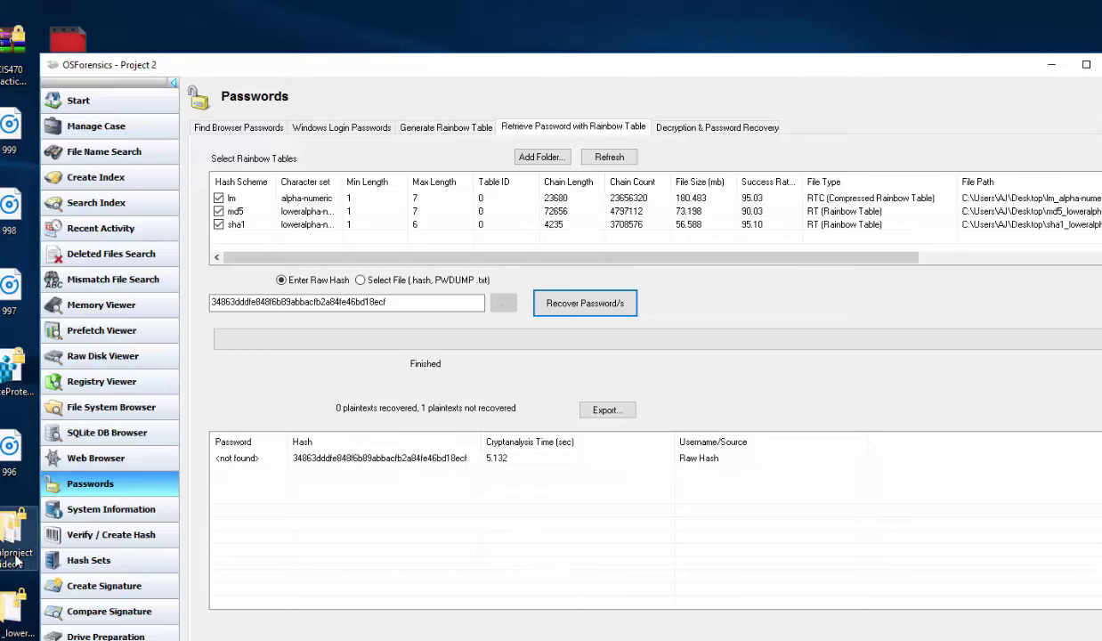
Calculate the MD5 hash of Week 3 Assignment.rar (4d0670658a7e6072c7b68c76ed5e6e67) and select the value
left_click(102, 536)
left_click(300, 162)
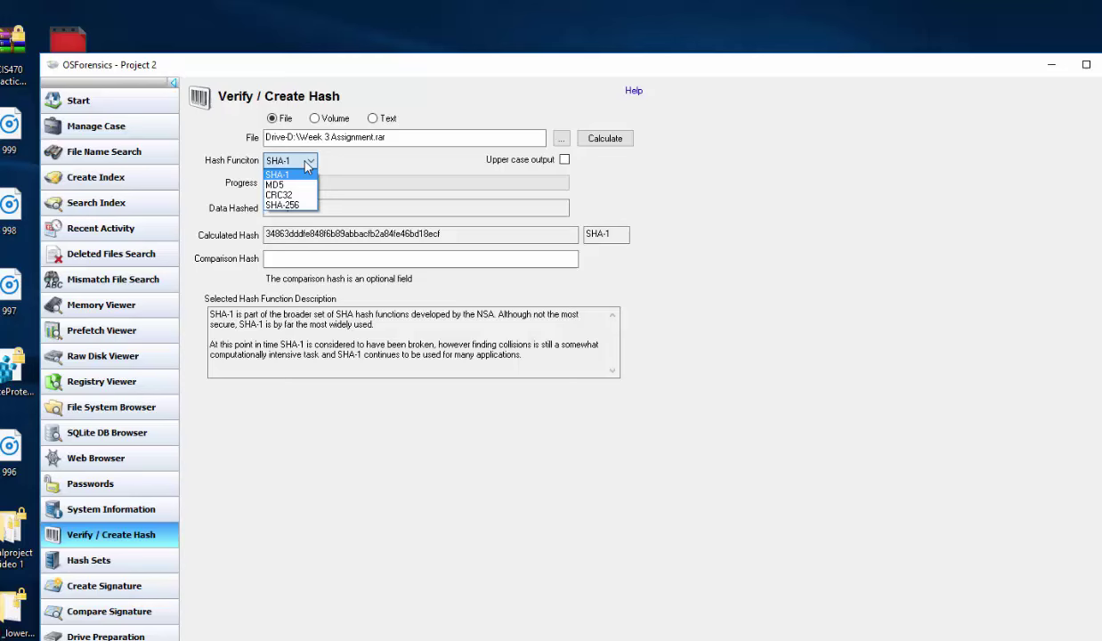
left_click(299, 191)
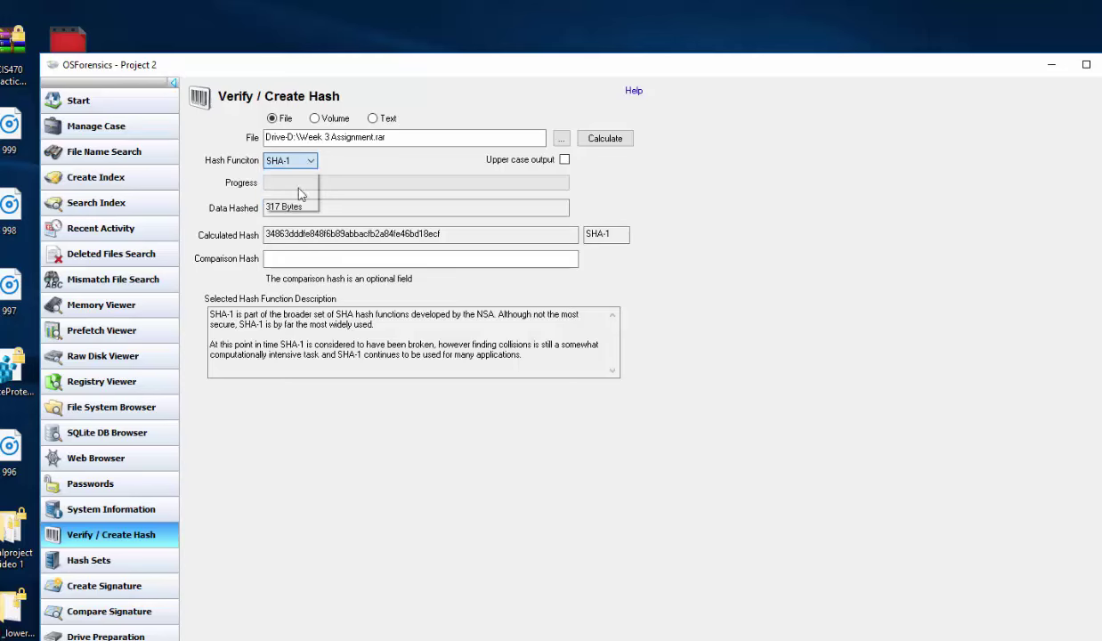
left_click(604, 138)
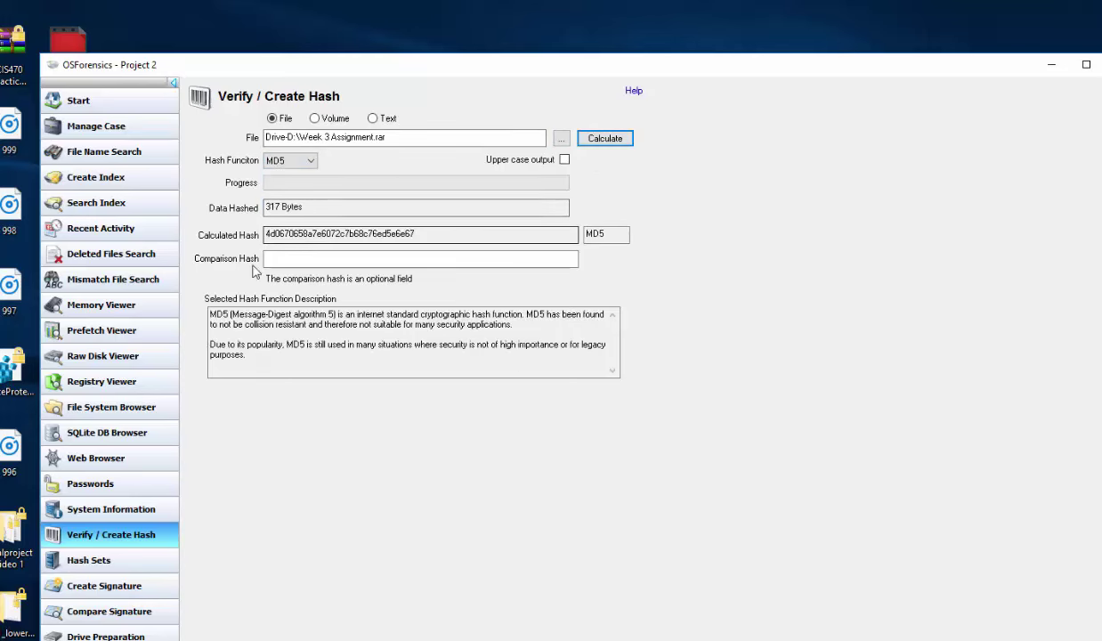
left_click_drag(425, 233, 263, 234)
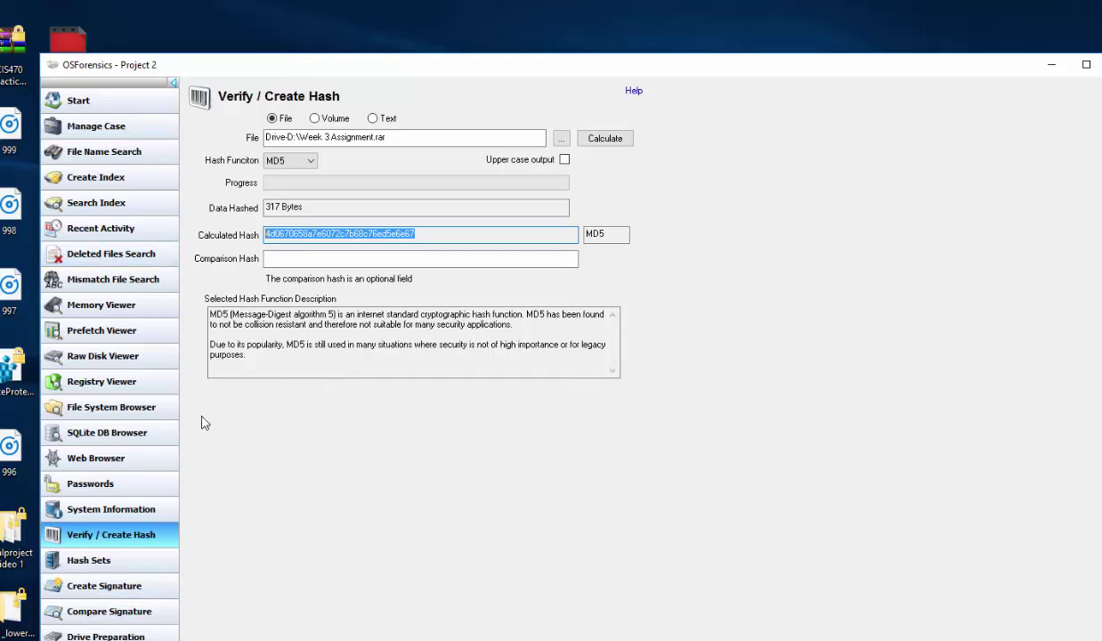
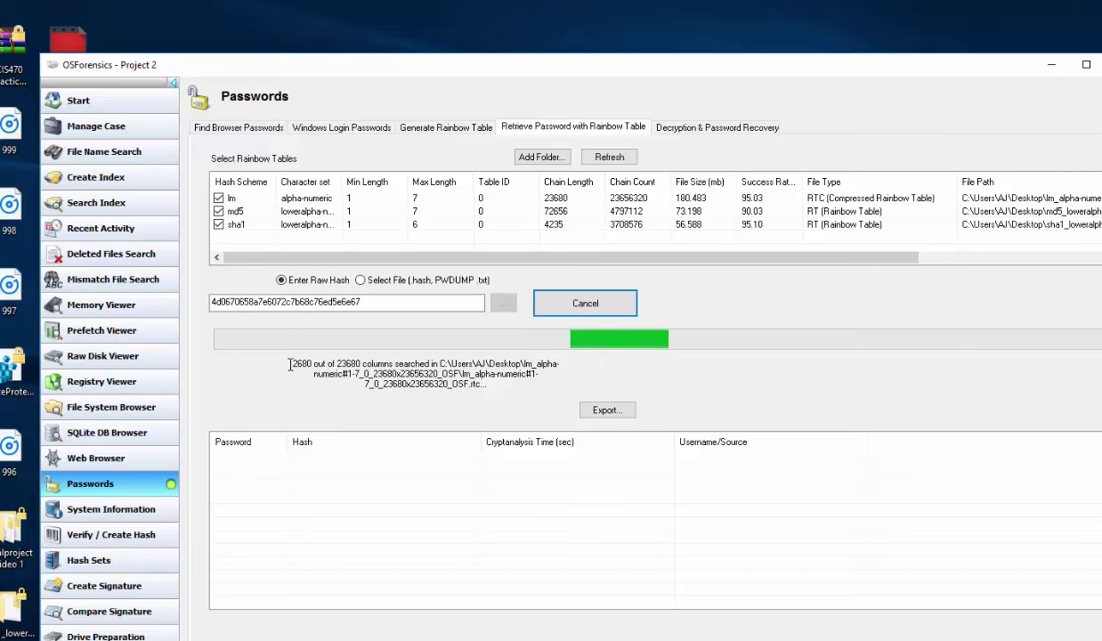
Drag the divider near the left sidebar twice to widen a panel on the Project 2 Manage Case page
left_click_drag(290, 365, 426, 365)
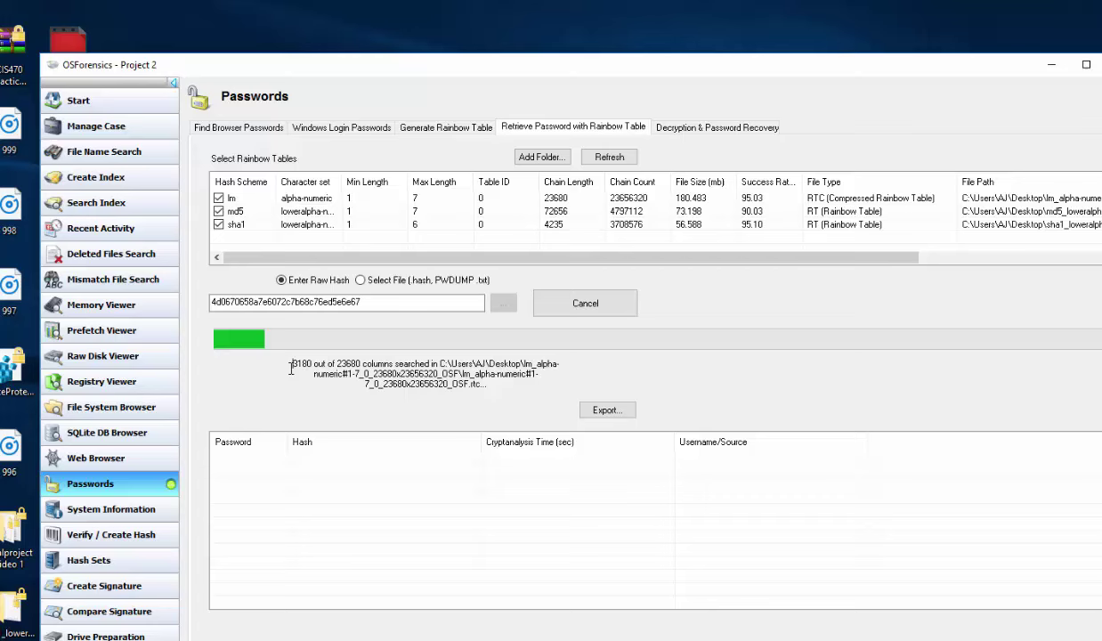
left_click_drag(290, 365, 457, 365)
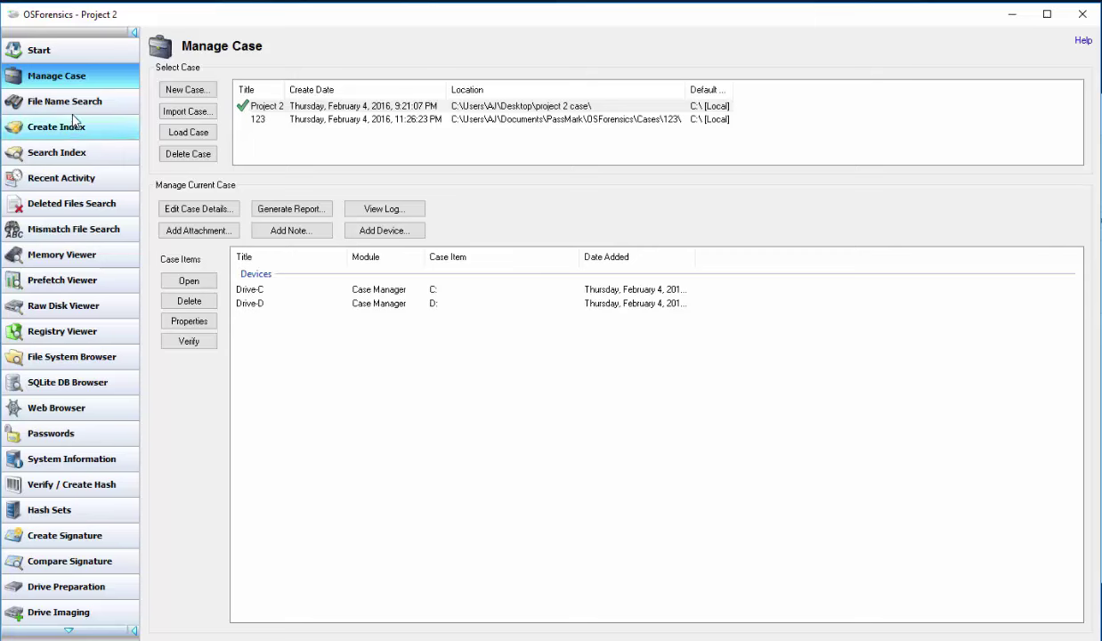
Glance at the file system browser and the Recent Activity scan options, then go back to Start
left_click(86, 355)
left_click(738, 151)
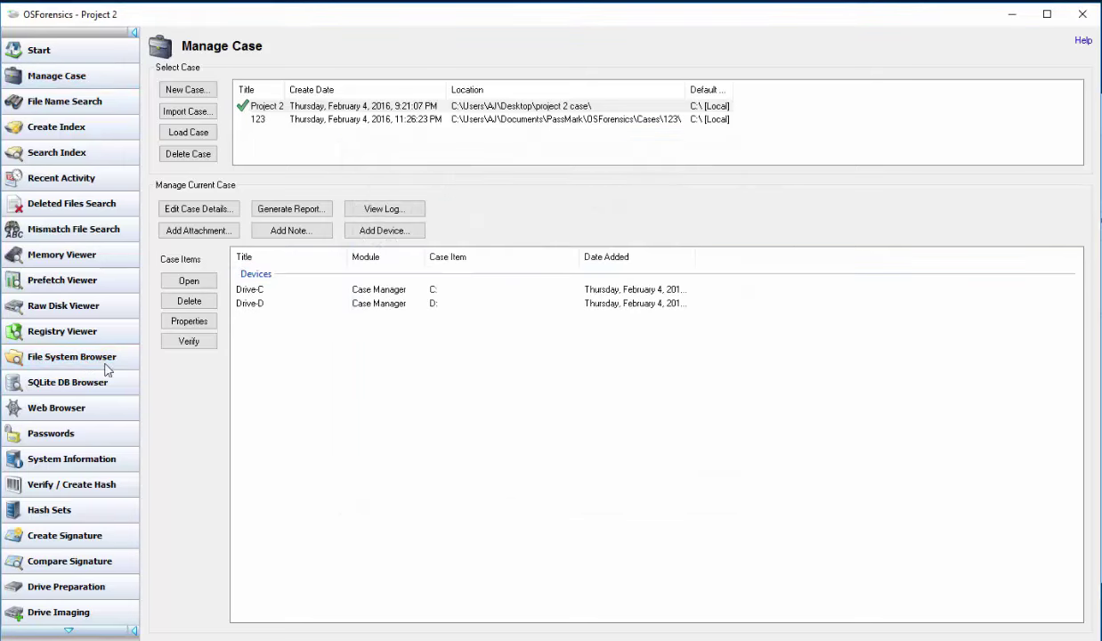
left_click(57, 177)
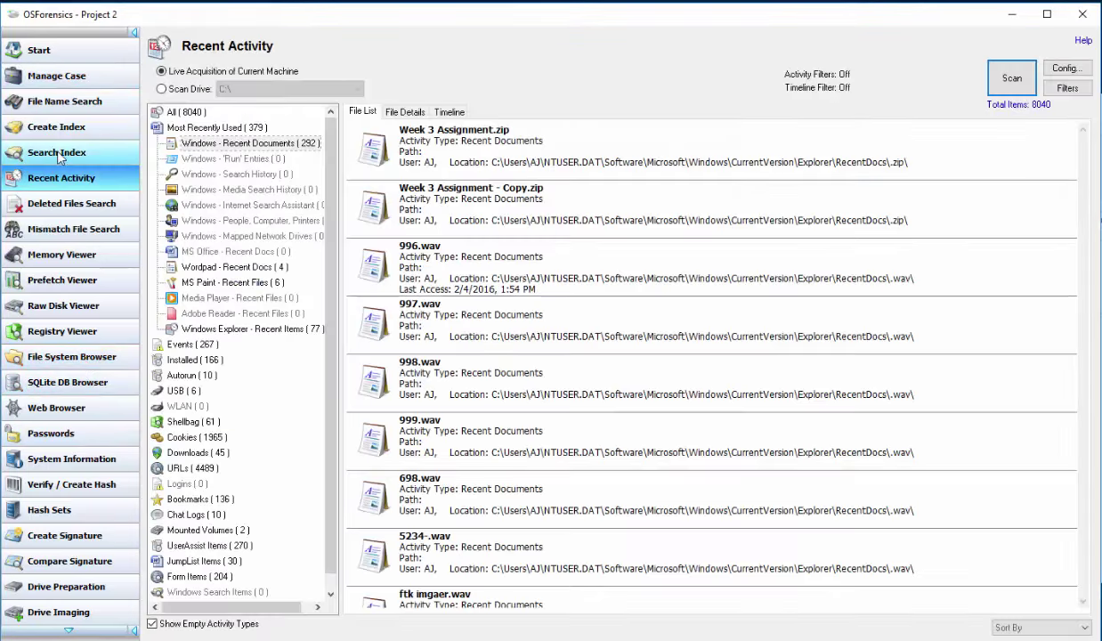
left_click(179, 90)
left_click(194, 76)
left_click(184, 111)
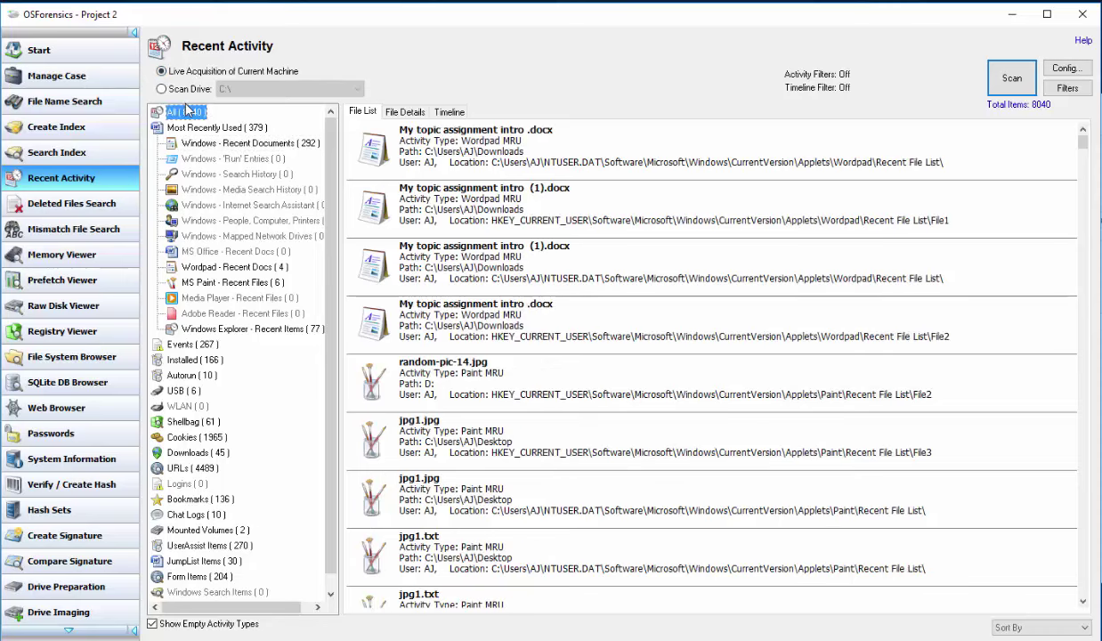
left_click(82, 54)
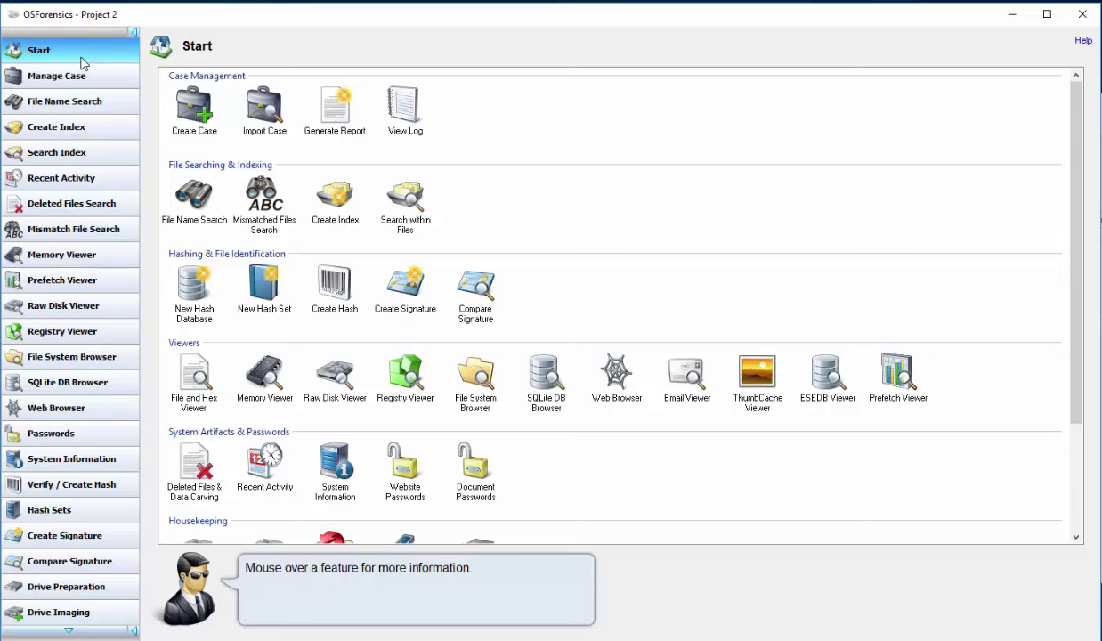
Reload the current case from Manage Case and return to Recent Activity
left_click(78, 76)
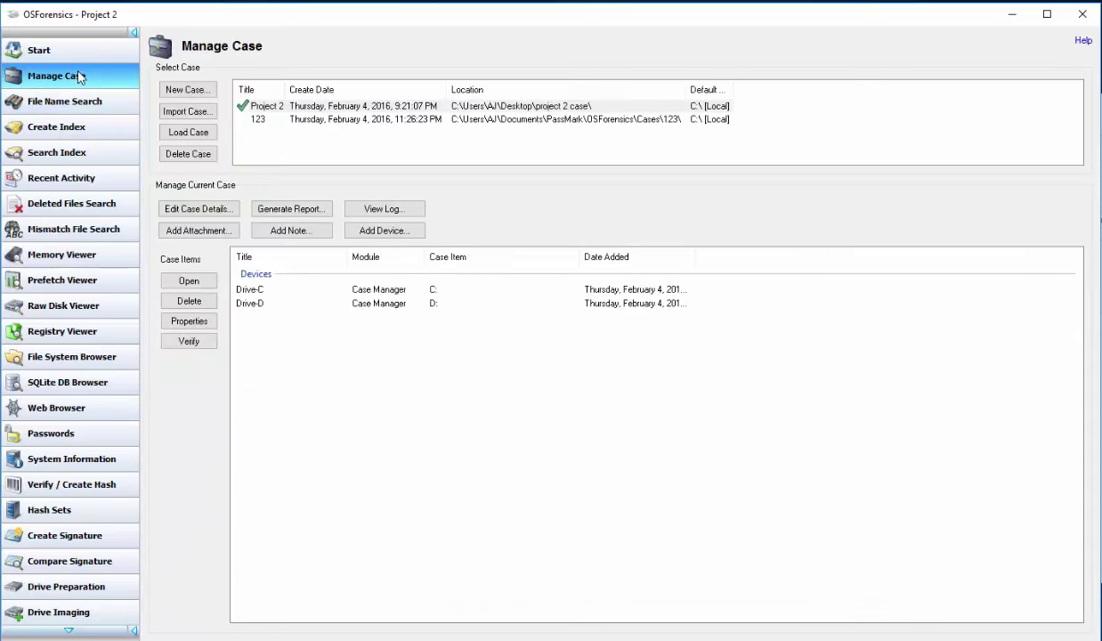
left_click(188, 133)
left_click(105, 182)
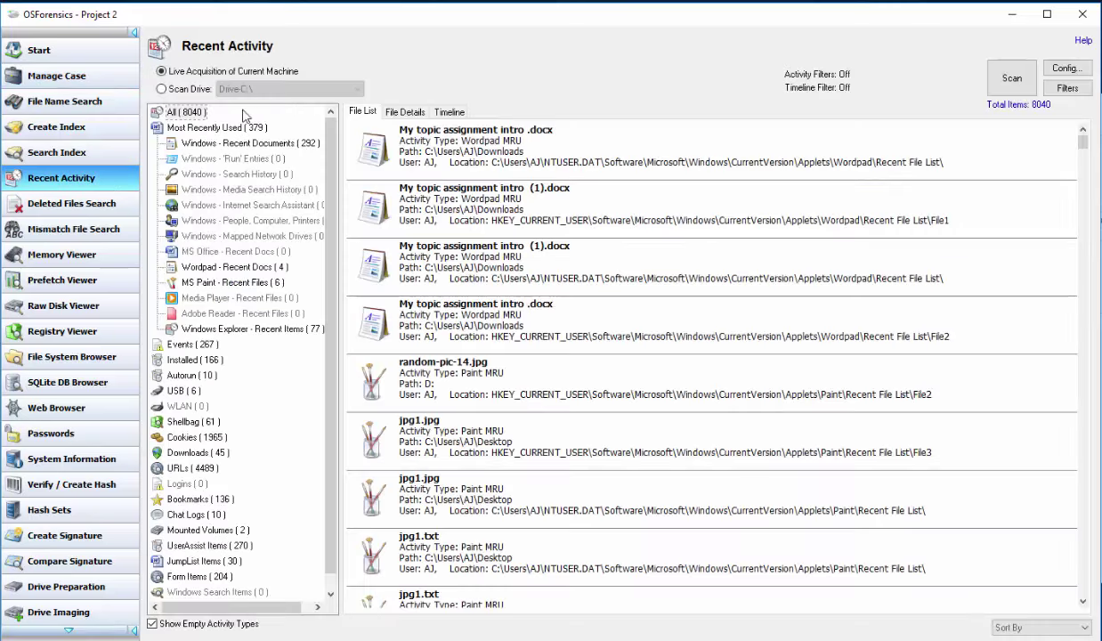
Scan drive D:\ for recent activity, accepting the non-live scan and its empty 0-item summary
left_click(162, 89)
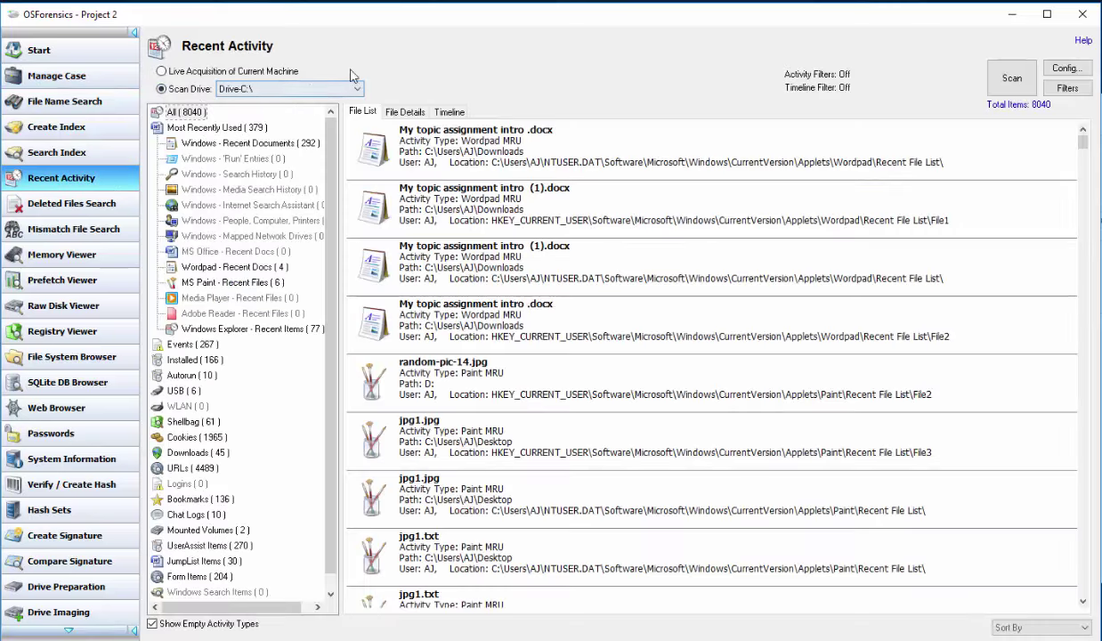
left_click(294, 89)
left_click(236, 134)
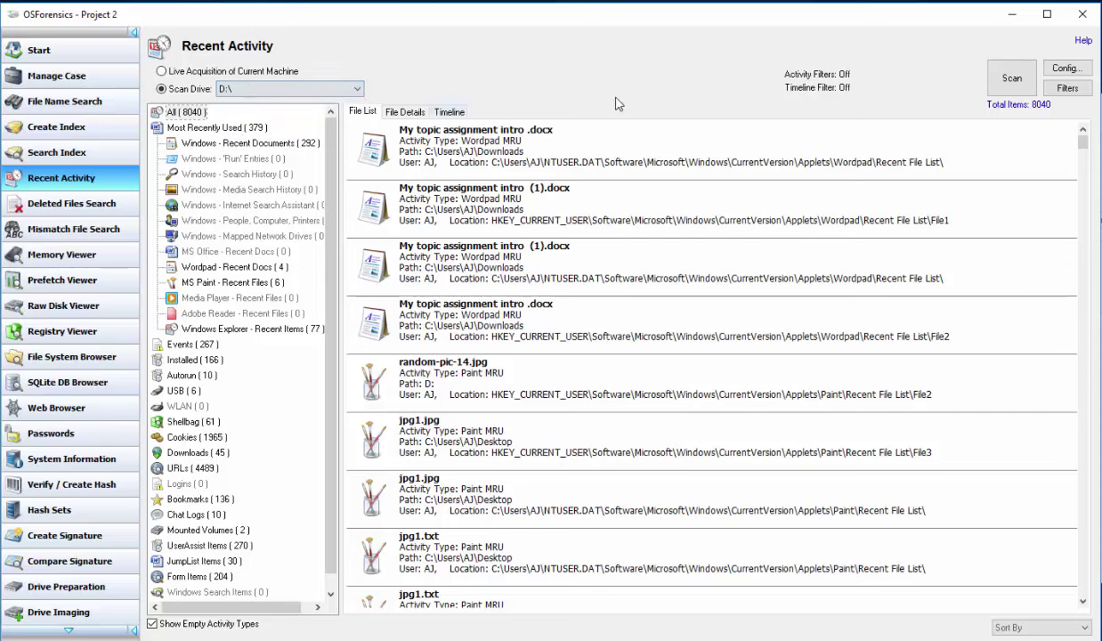
left_click(1005, 82)
left_click(551, 413)
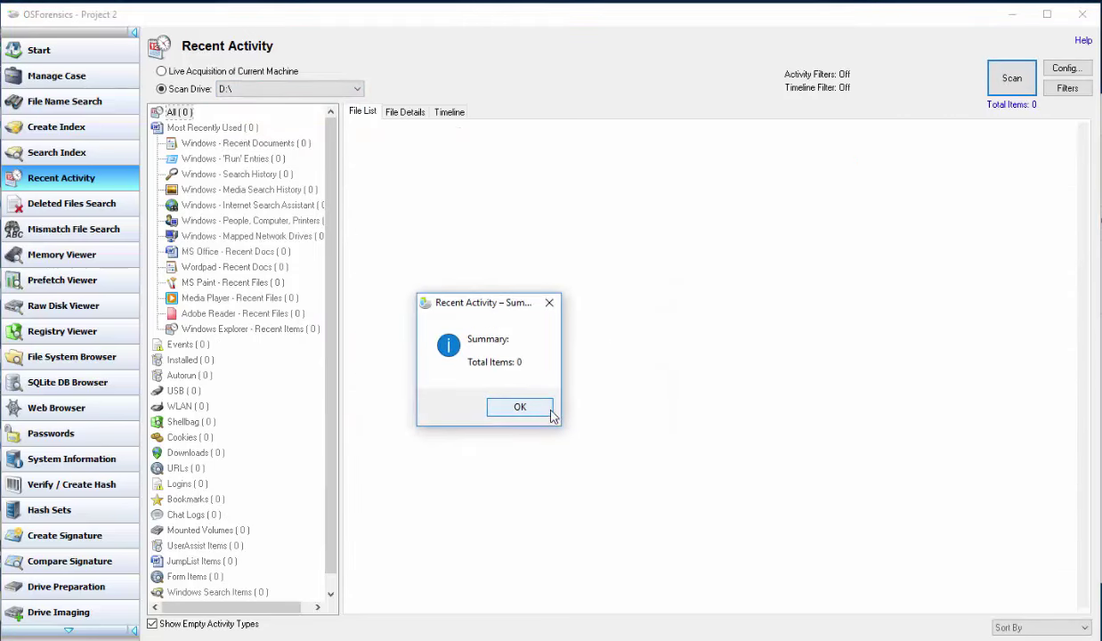
left_click(541, 413)
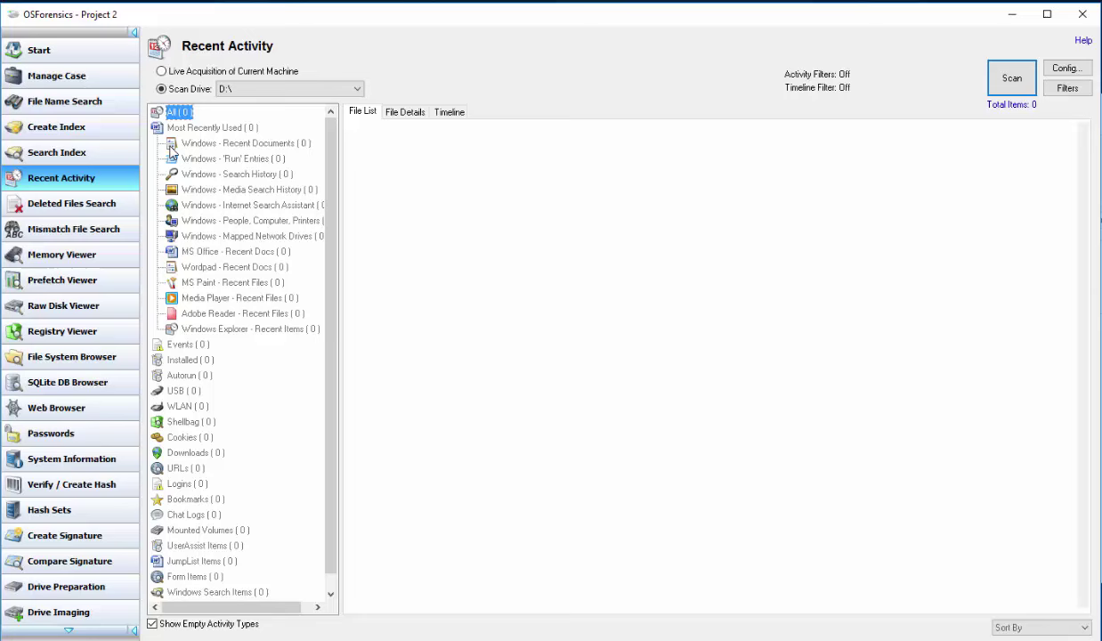
Hide empty activity types, switch the target back to the live machine, and go to Start
left_click(152, 624)
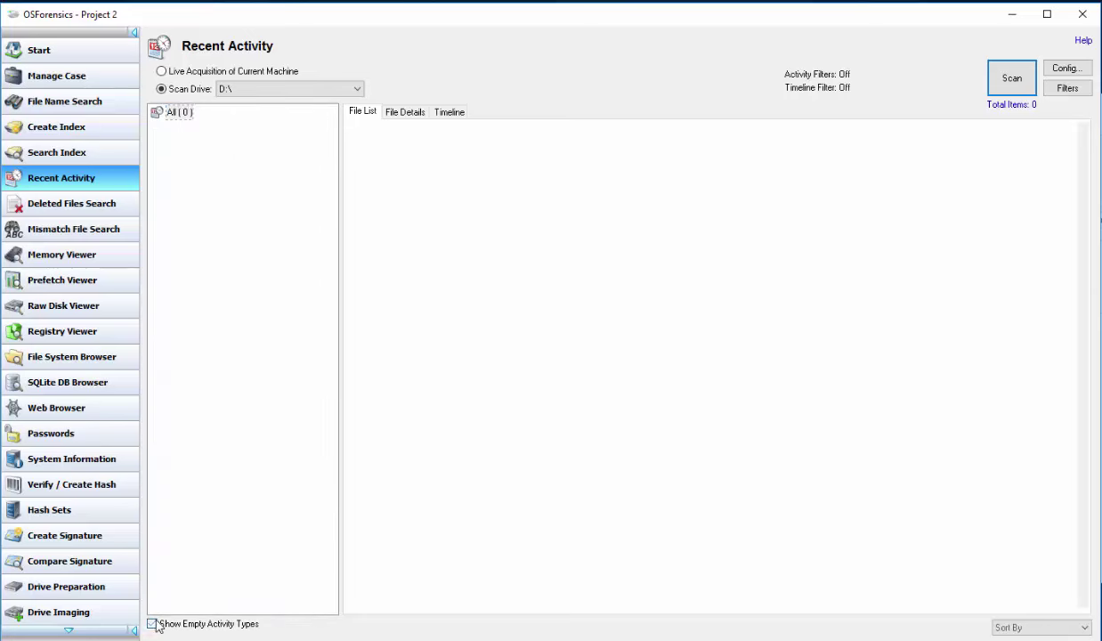
left_click(184, 73)
left_click(71, 155)
left_click(49, 53)
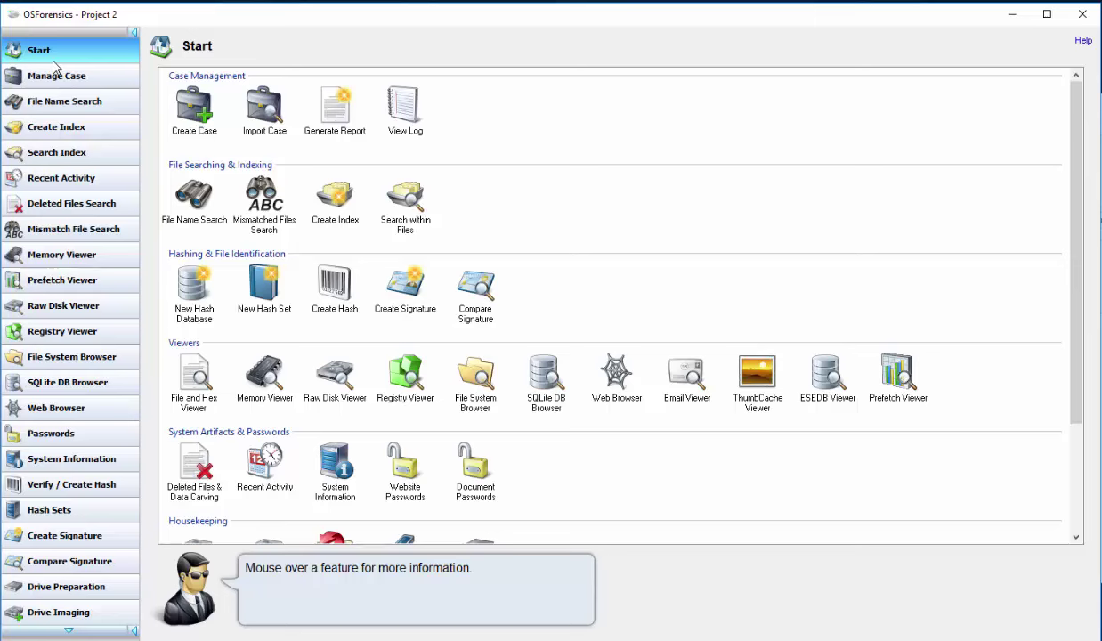
Scan the live machine for recent activity, dismissing the Windows Search error and the 8039-item summary
left_click(80, 179)
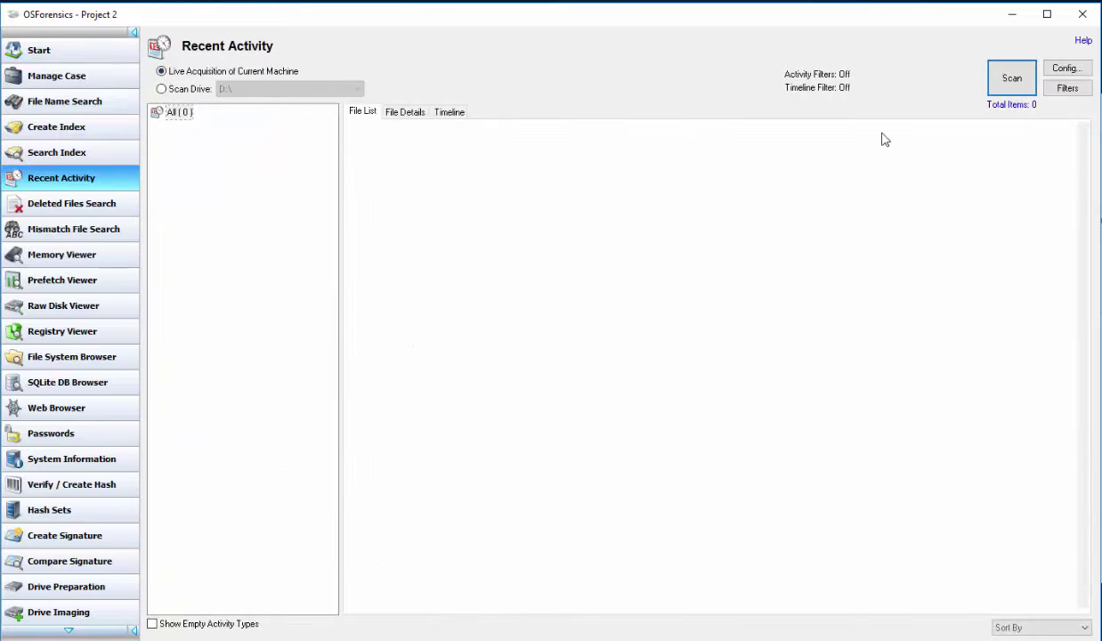
left_click(1004, 91)
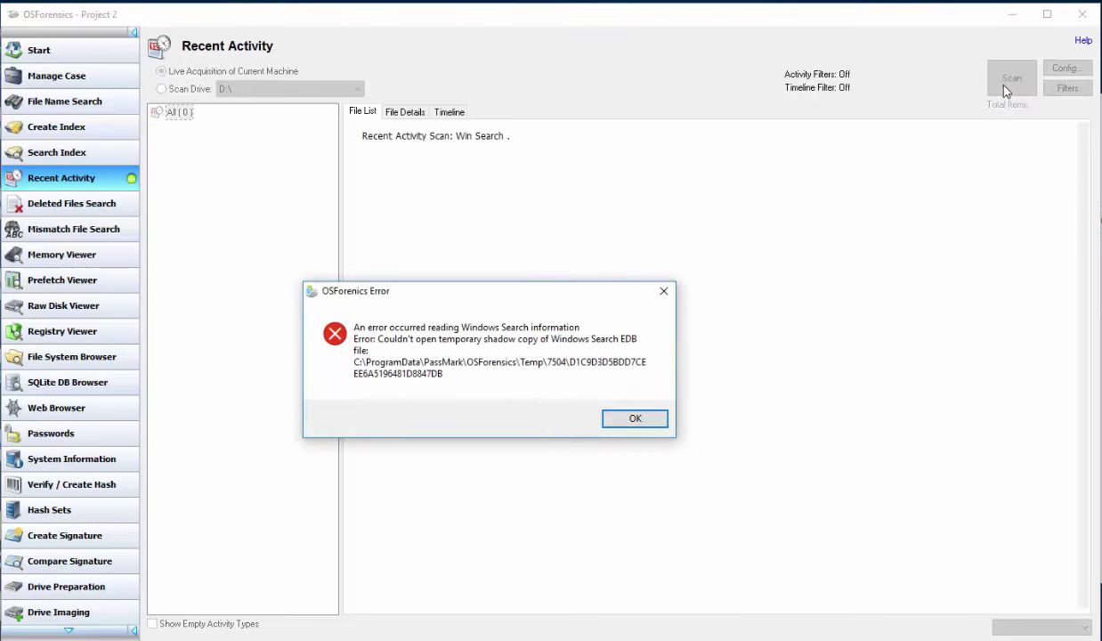
left_click(632, 418)
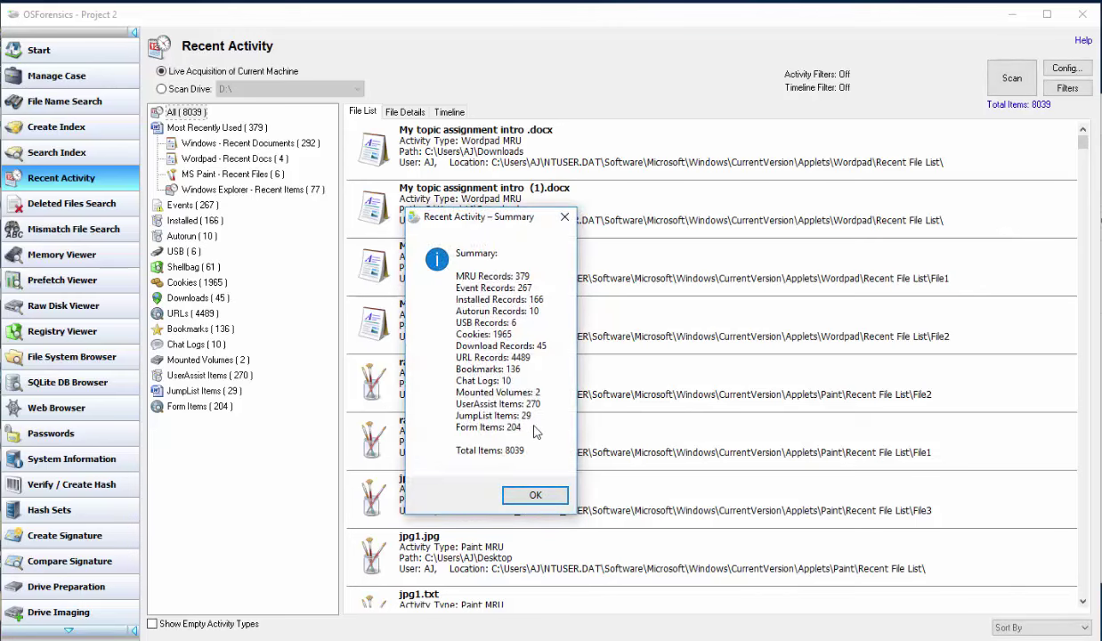
left_click(525, 494)
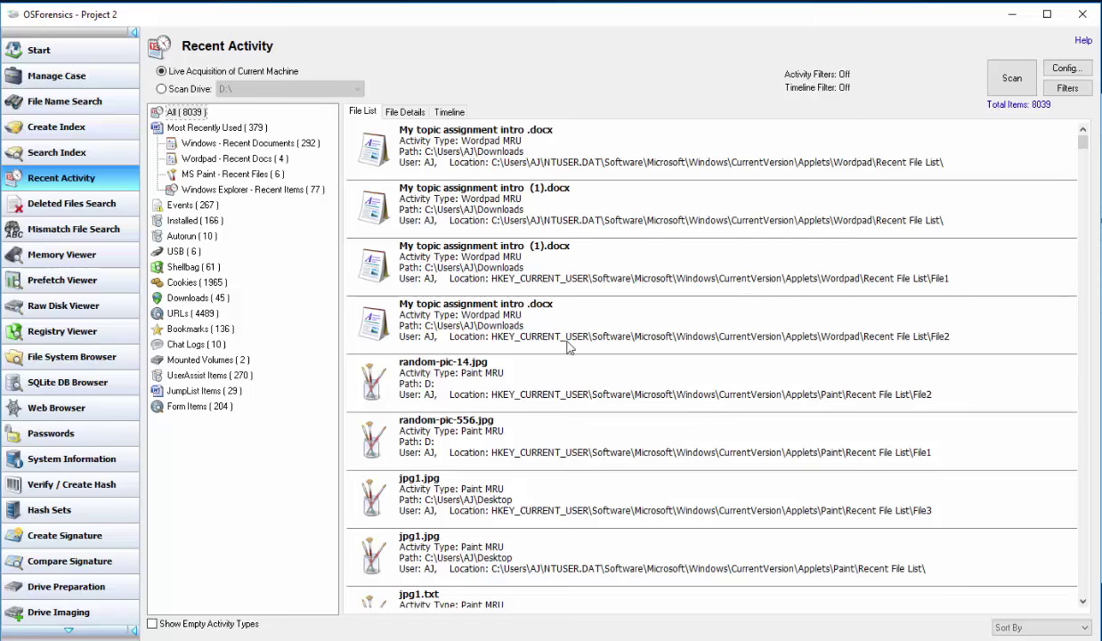
Scroll through the scan results, then filter them to the 6 USB device records
scroll(626, 400, "down", 4)
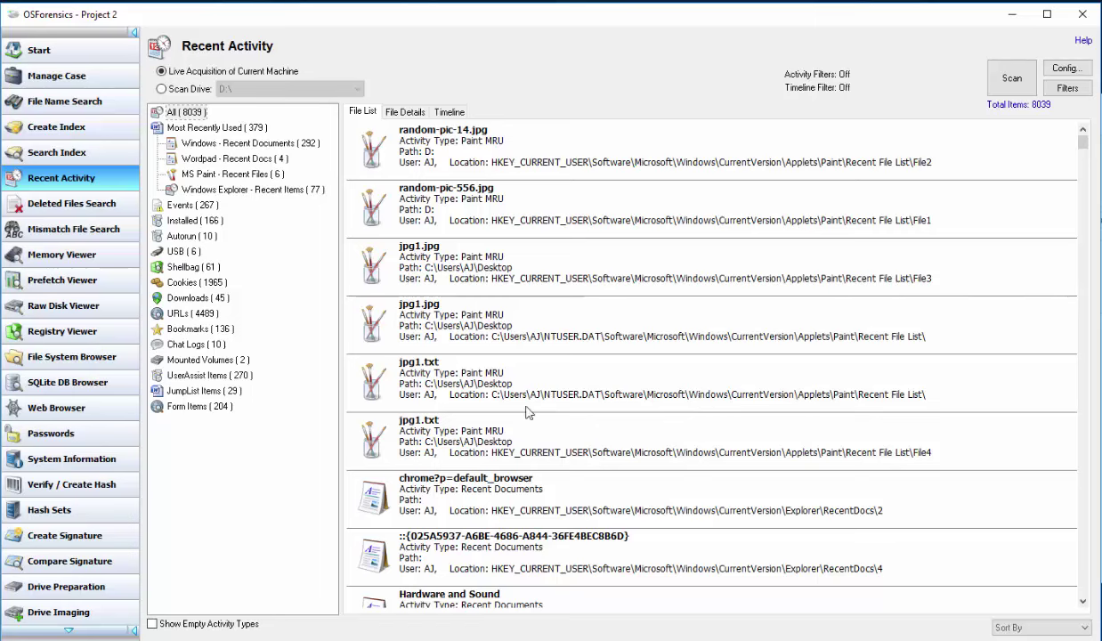
scroll(558, 449, "down", 2)
scroll(565, 374, "down", 2)
scroll(597, 374, "down", 2)
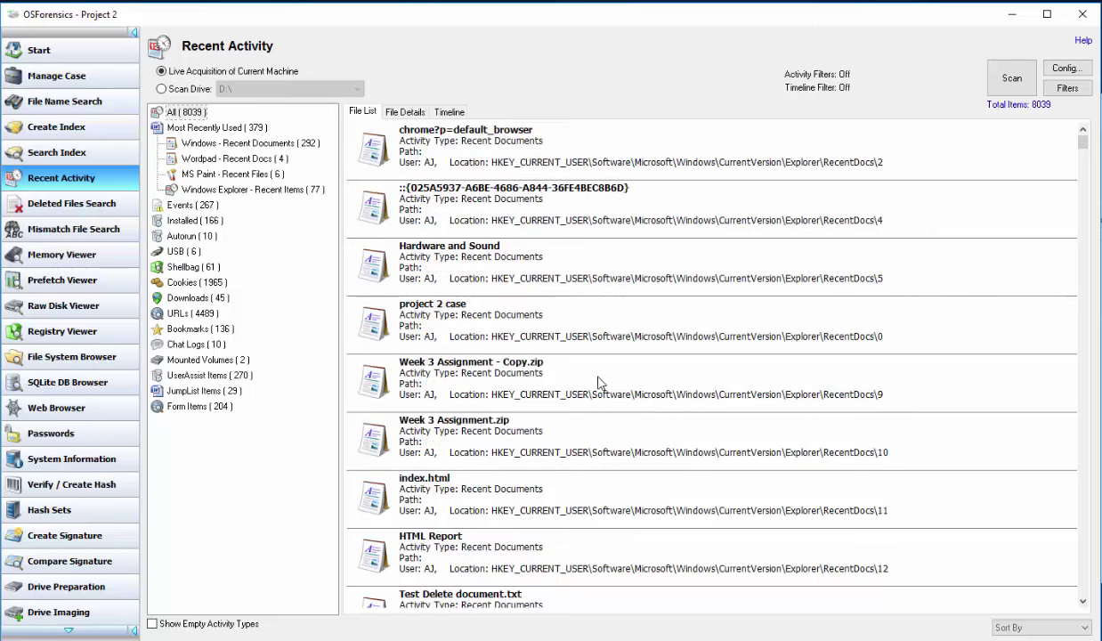
scroll(472, 314, "up", 6)
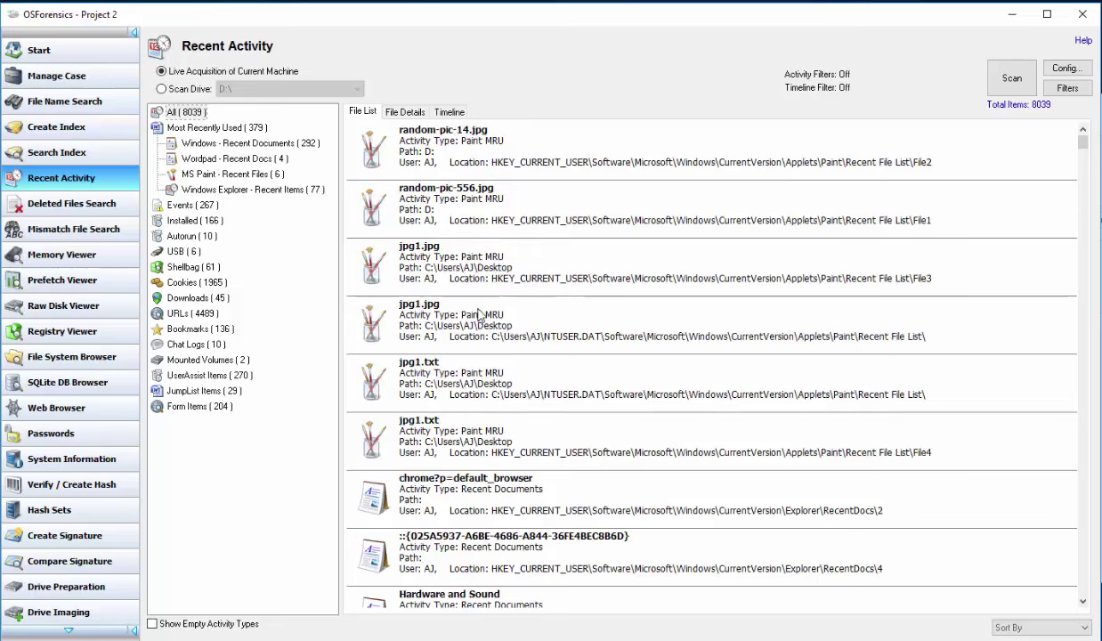
left_click(183, 252)
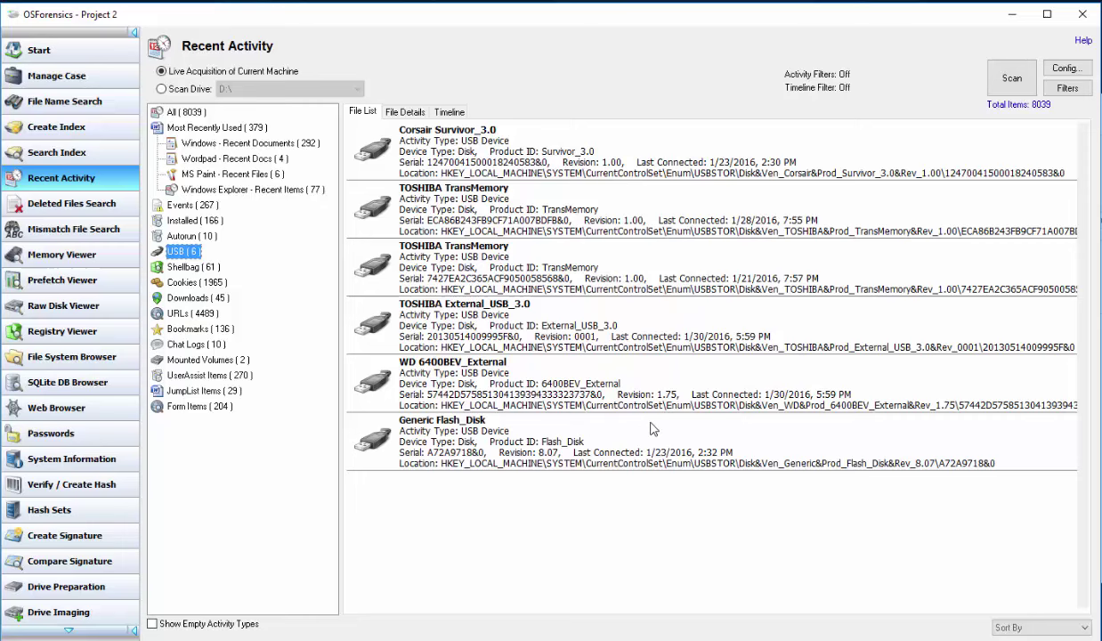
Inspect the Corsair, Toshiba and WD USB entries in detail and timeline views, then show the 136 bookmarks
left_click(498, 169)
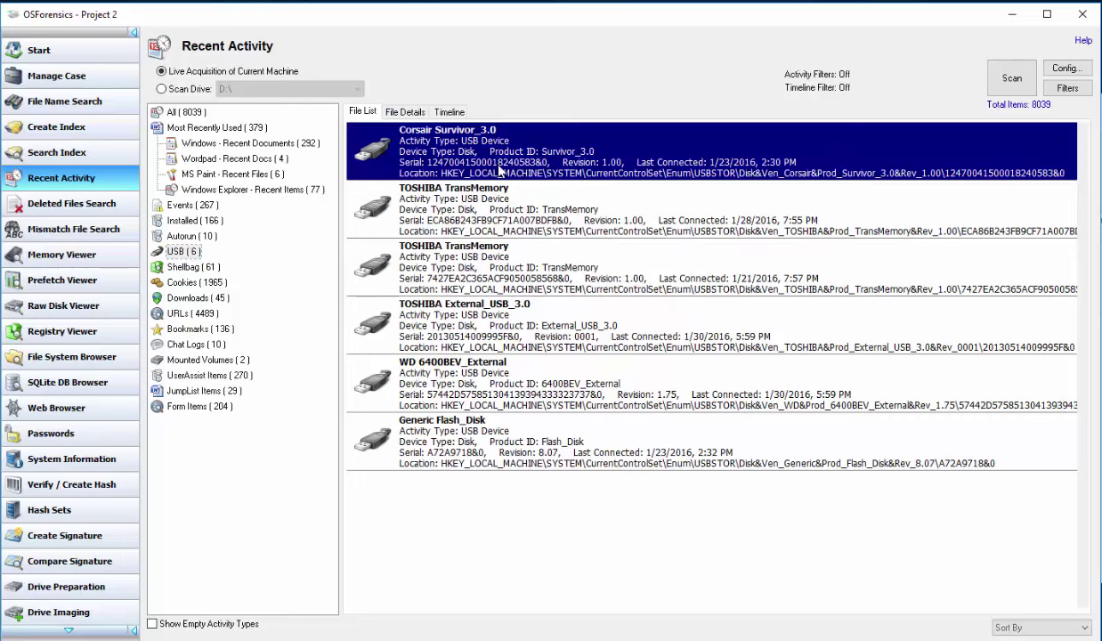
left_click(461, 212)
left_click(405, 112)
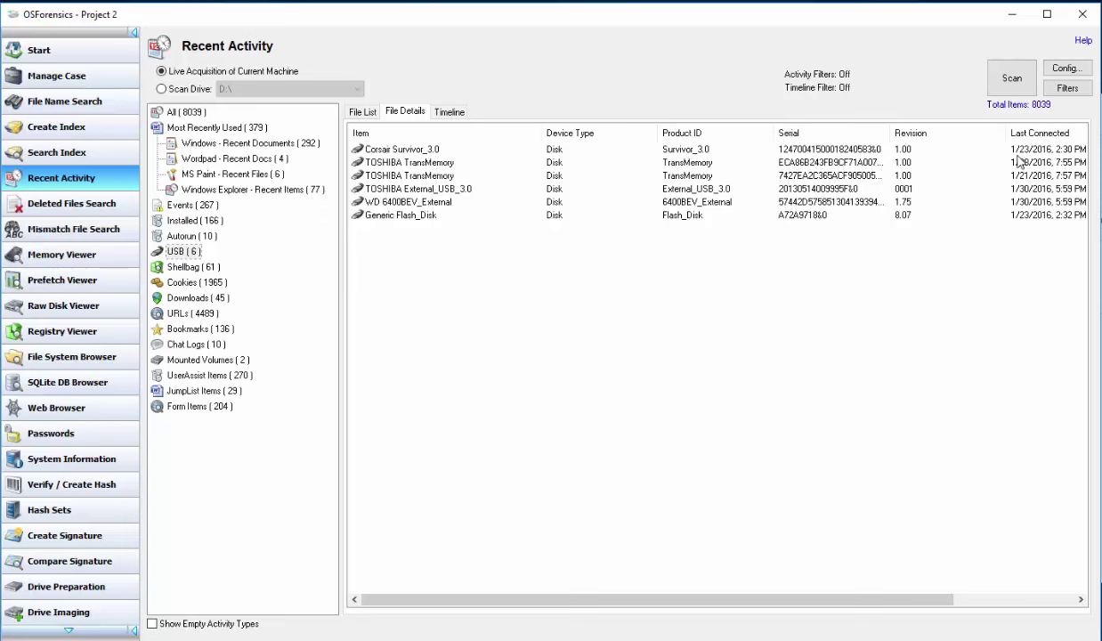
left_click(1001, 202)
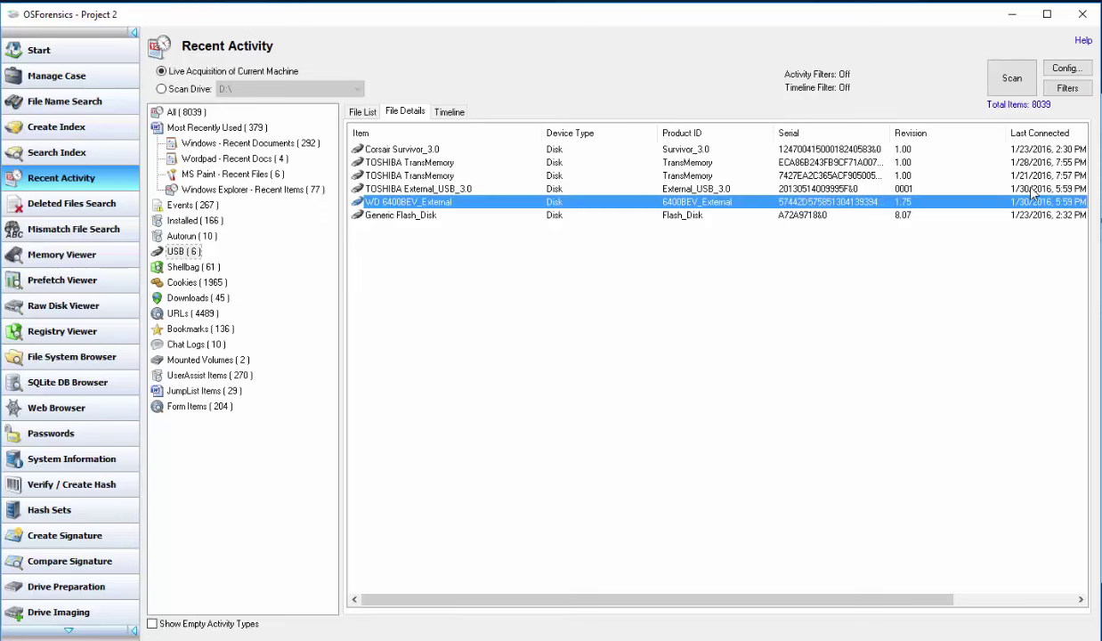
left_click(450, 113)
left_click(422, 114)
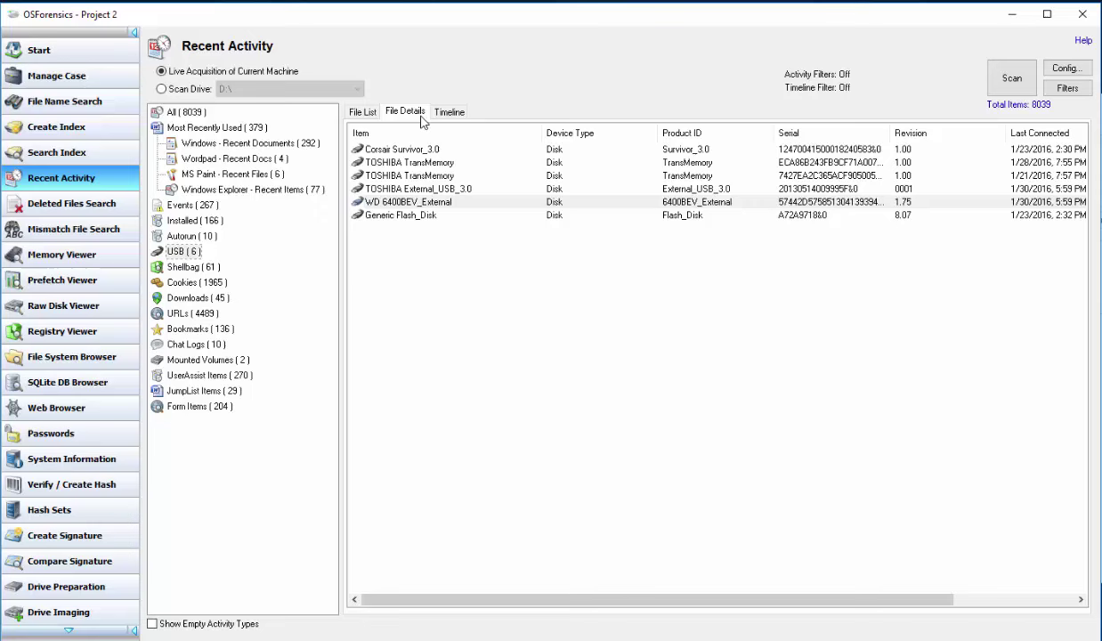
left_click(371, 116)
left_click(214, 329)
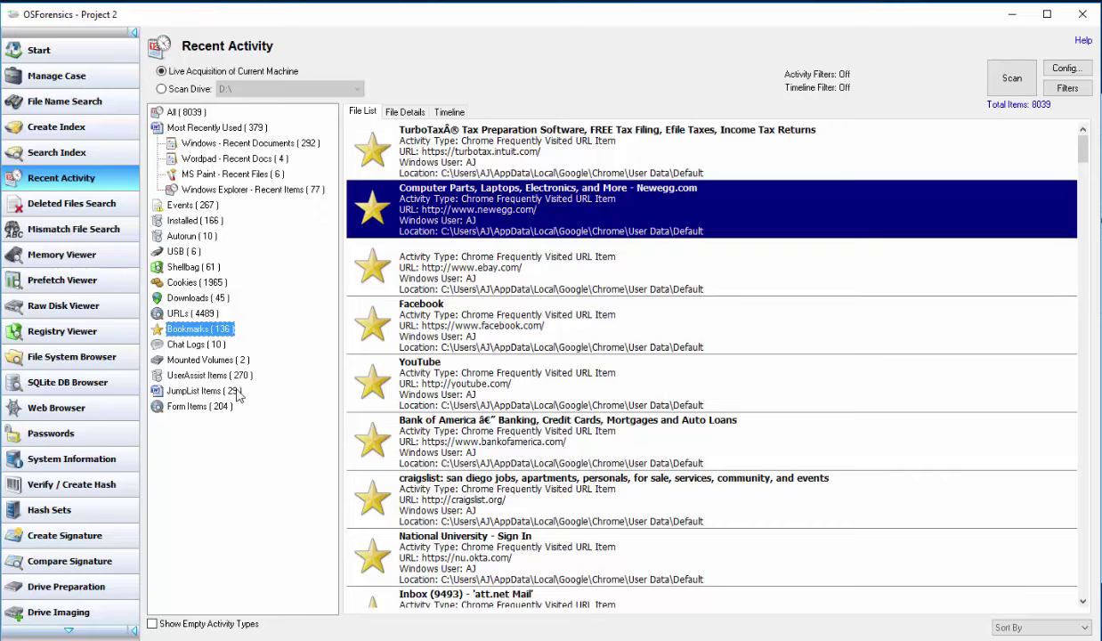
Show all activity items again, then return to the Start page
left_click(175, 112)
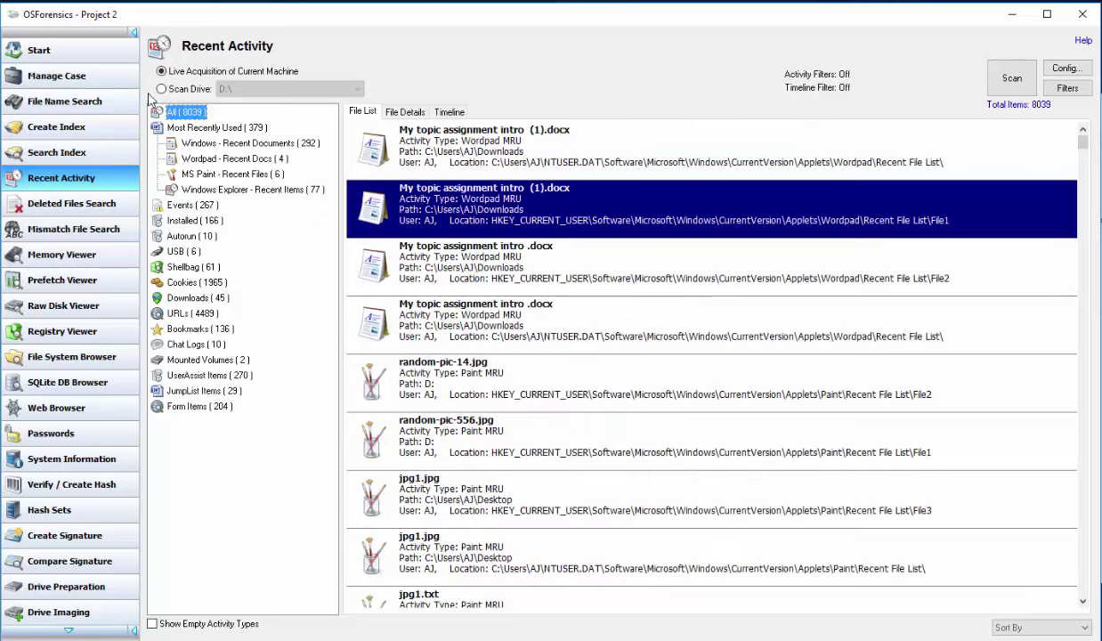
left_click(78, 50)
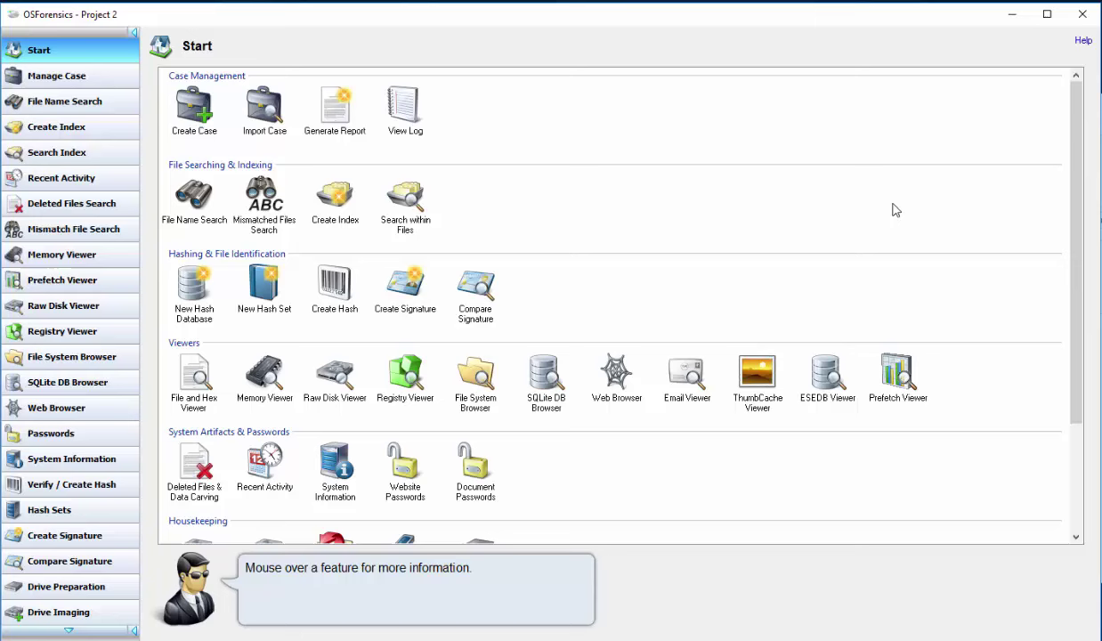